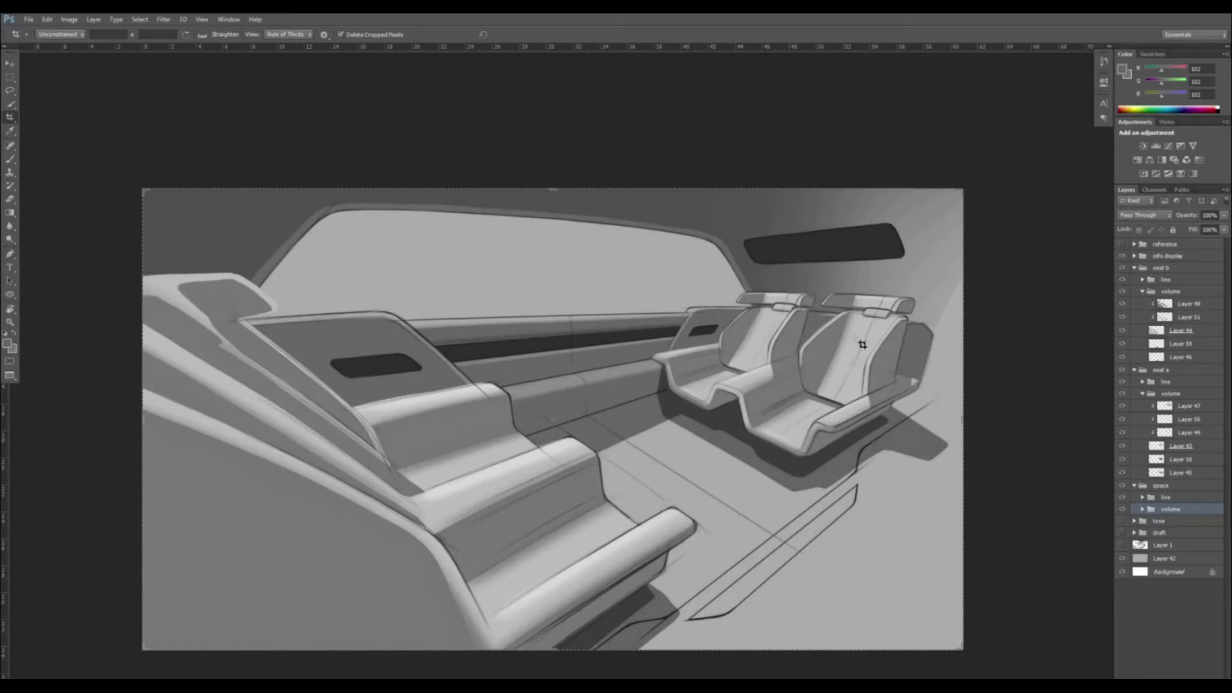
Extend the canvas upward and to the right of the interior illustration with the Crop tool
left_click_drag(553, 190, 552, 140)
left_click_drag(965, 421, 1075, 406)
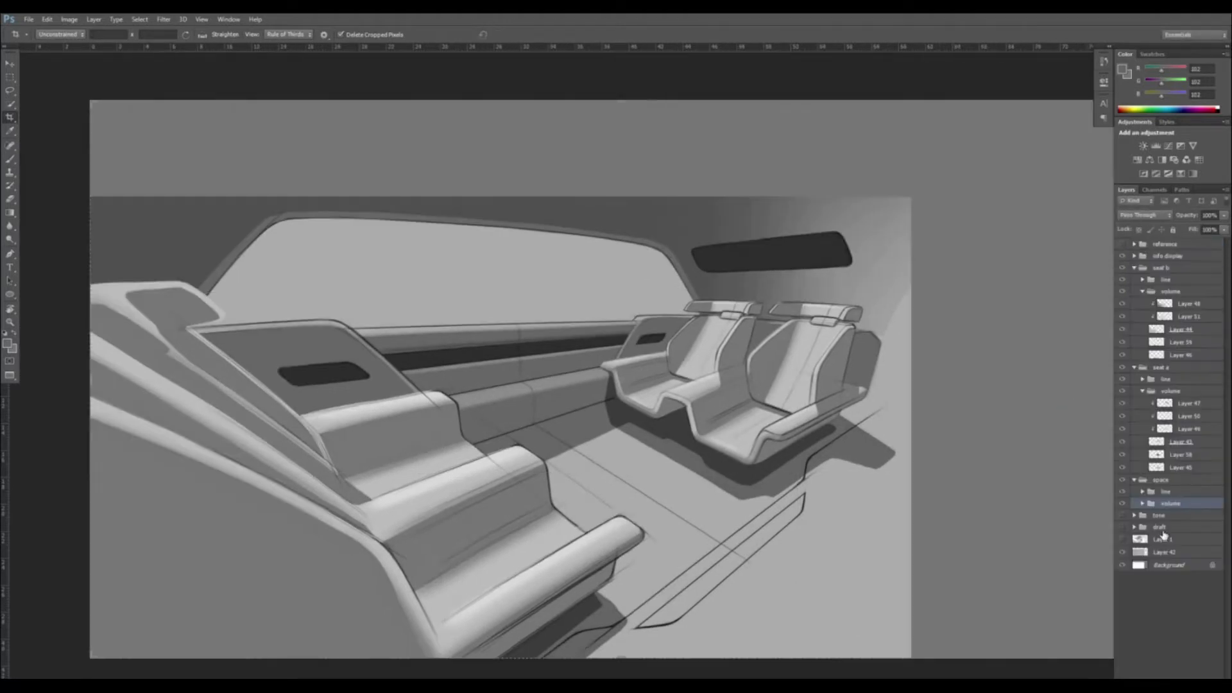
left_click(1167, 551)
key("ctrl+minus")
left_click(1181, 566)
key("shift+F5")
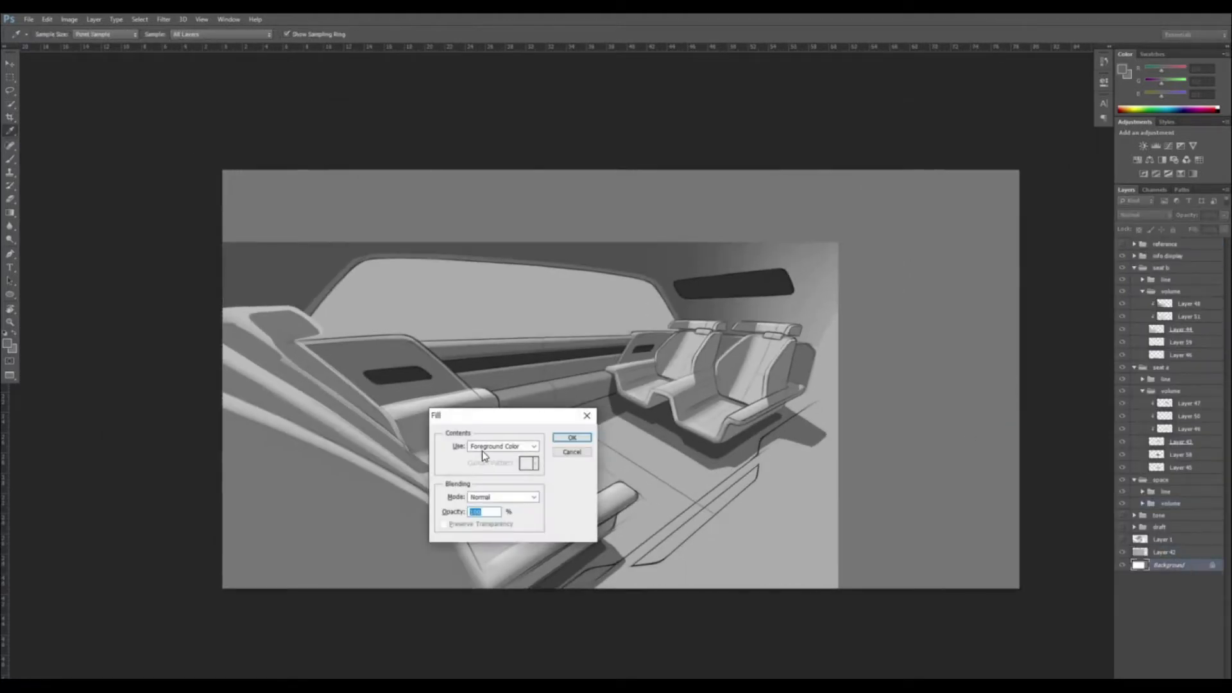
key("Escape")
Stretch the light gray backdrop on Layer 42 upward and rightward until it covers the whole extended canvas
left_click(1164, 552)
key("ctrl+t")
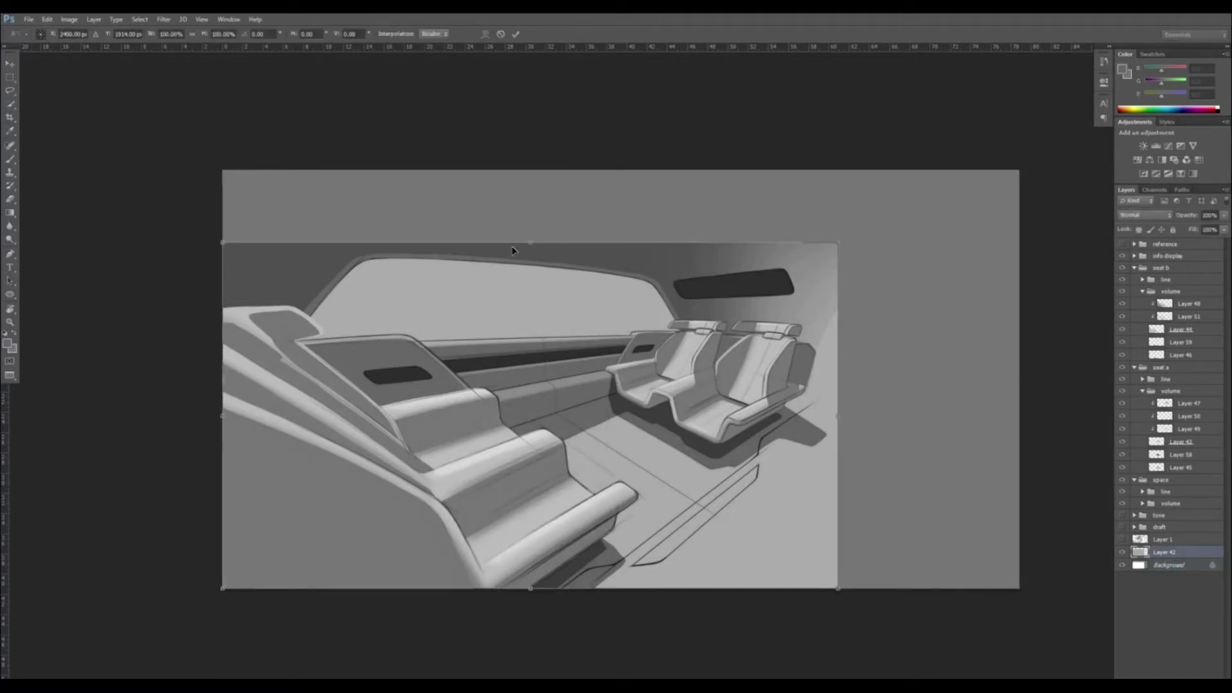
left_click_drag(531, 244, 531, 161)
left_click_drag(838, 377, 1019, 378)
key("Return")
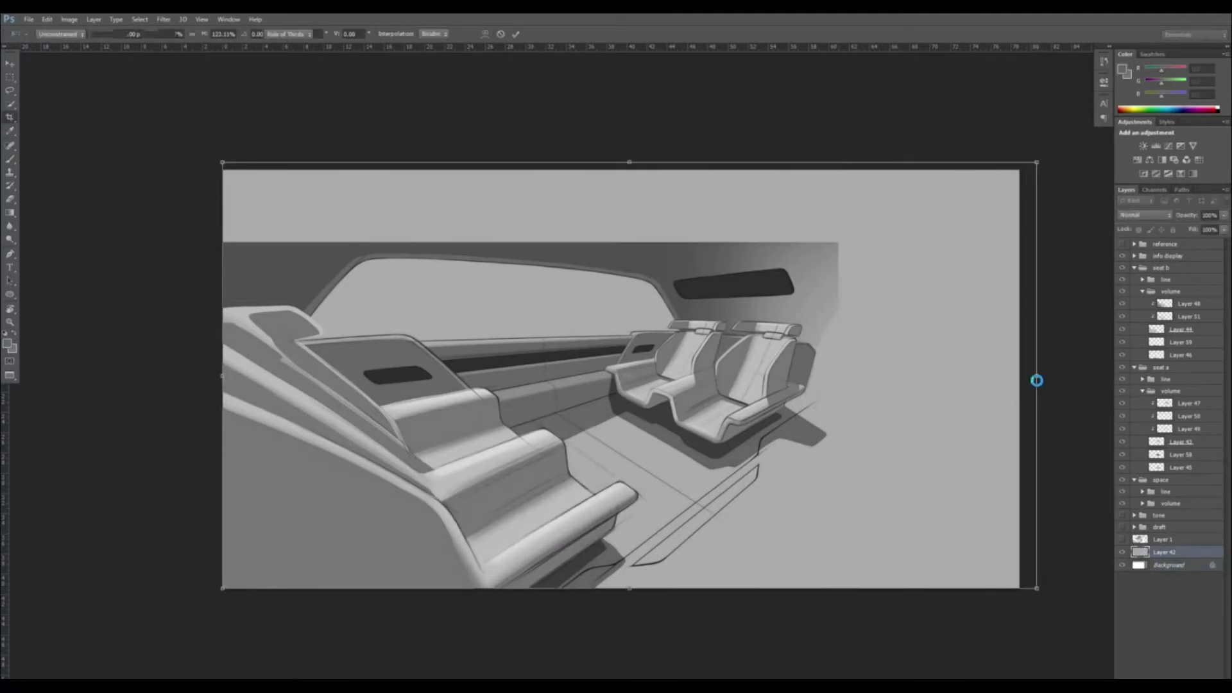
Hide Layer 57 in the volume group of the space folder and make Layer 41 the active layer
key("v")
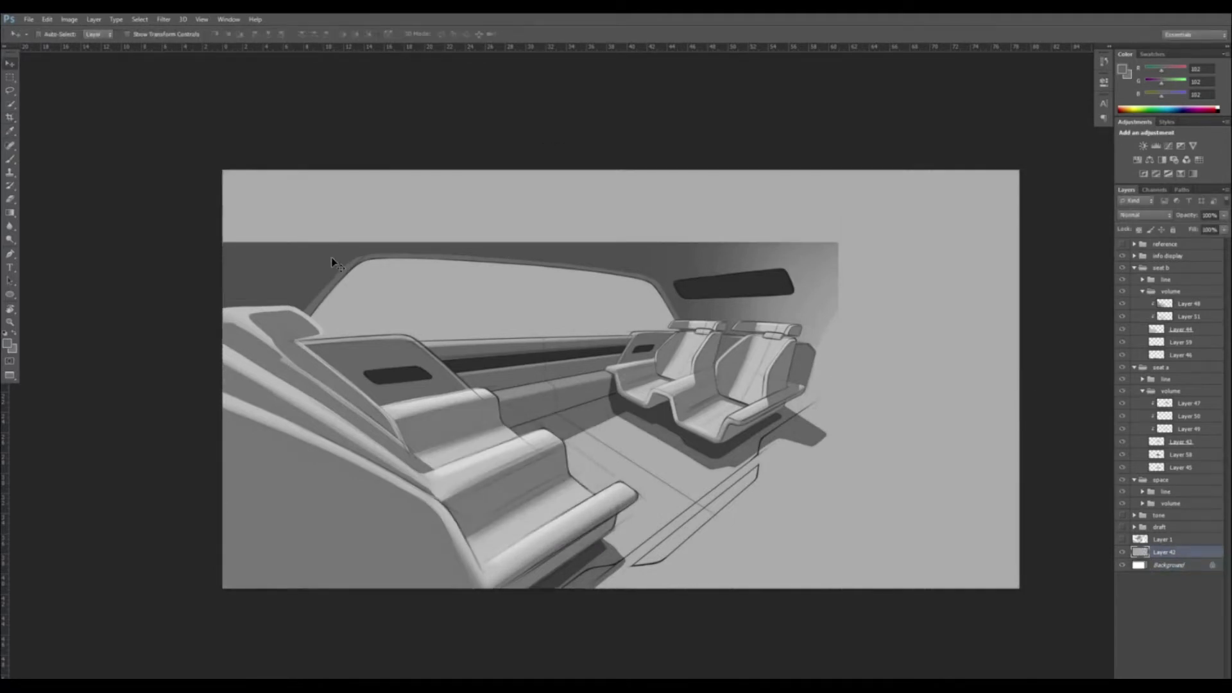
left_click(331, 257, "ctrl")
left_click(1123, 580)
left_click(1123, 580)
left_click(1122, 580)
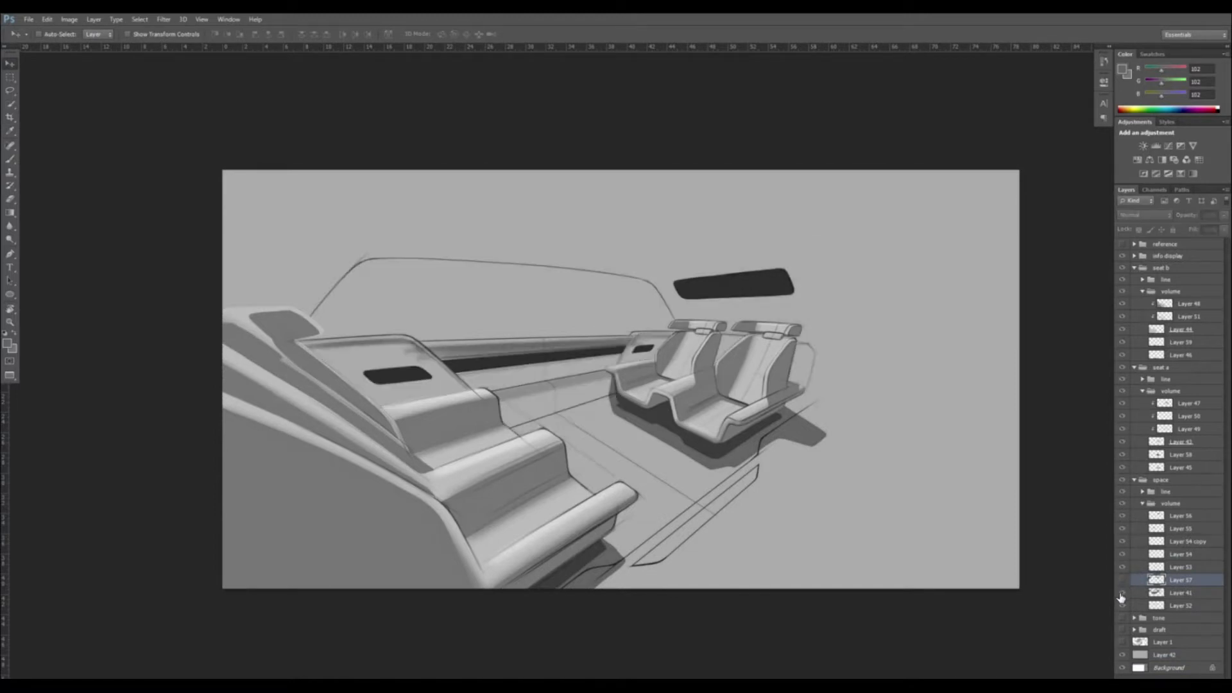
left_click(1123, 580)
left_click(1193, 593)
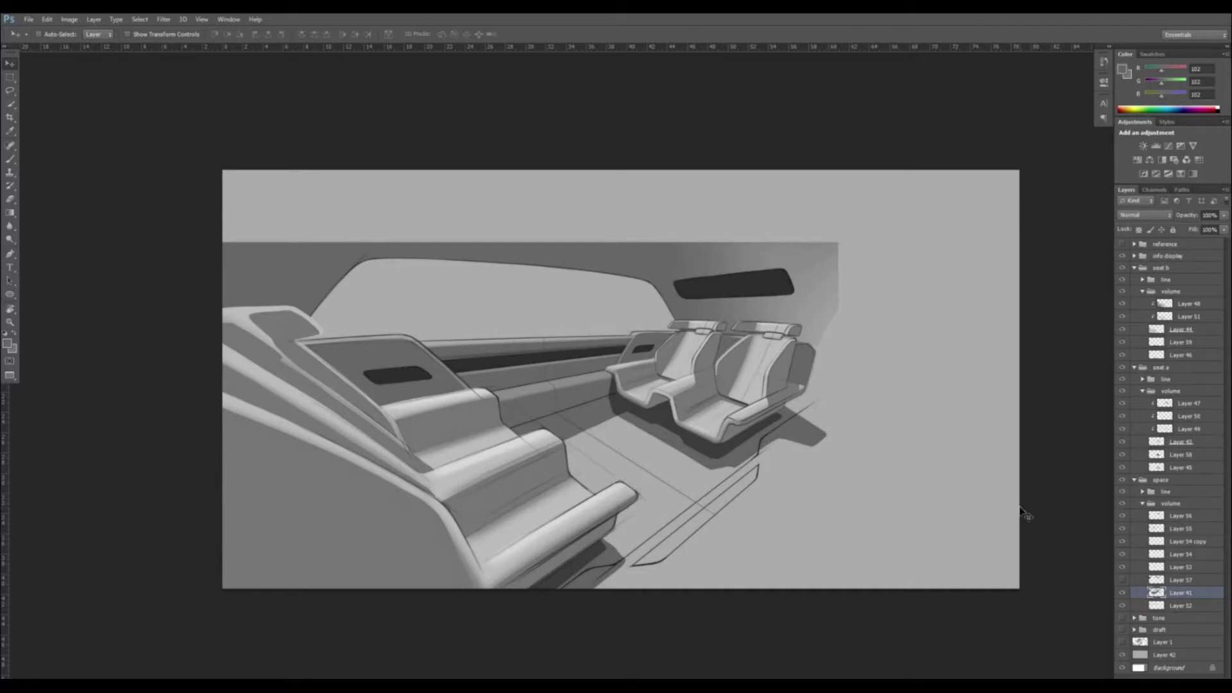
Lasso the area above the side window on Layer 41 and fill it with the dark gray foreground color up to the canvas edge
key("l")
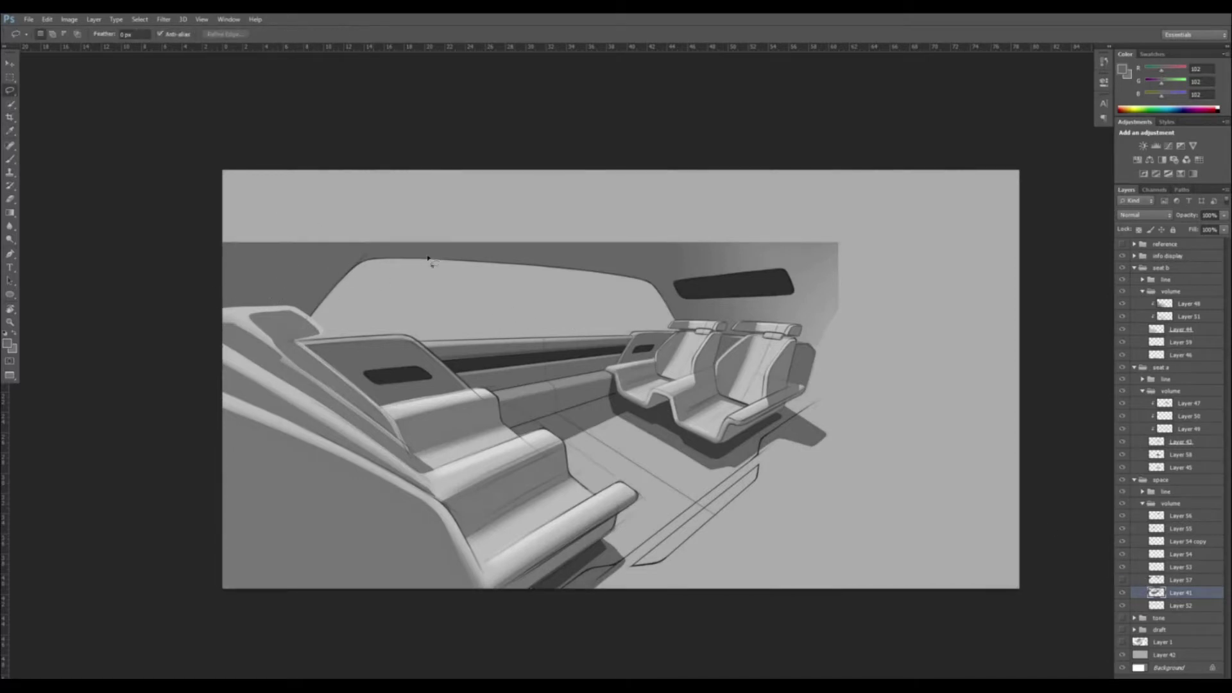
left_click_drag(827, 263, 166, 137)
left_click_drag(349, 271, 214, 99)
key("shift+F5")
key("Return")
key("ctrl+d")
Paint and erase the ragged wall edge beside the two far seats into one clean, slanted pillar outline
key("m")
key("b")
left_click_drag(815, 170, 809, 271)
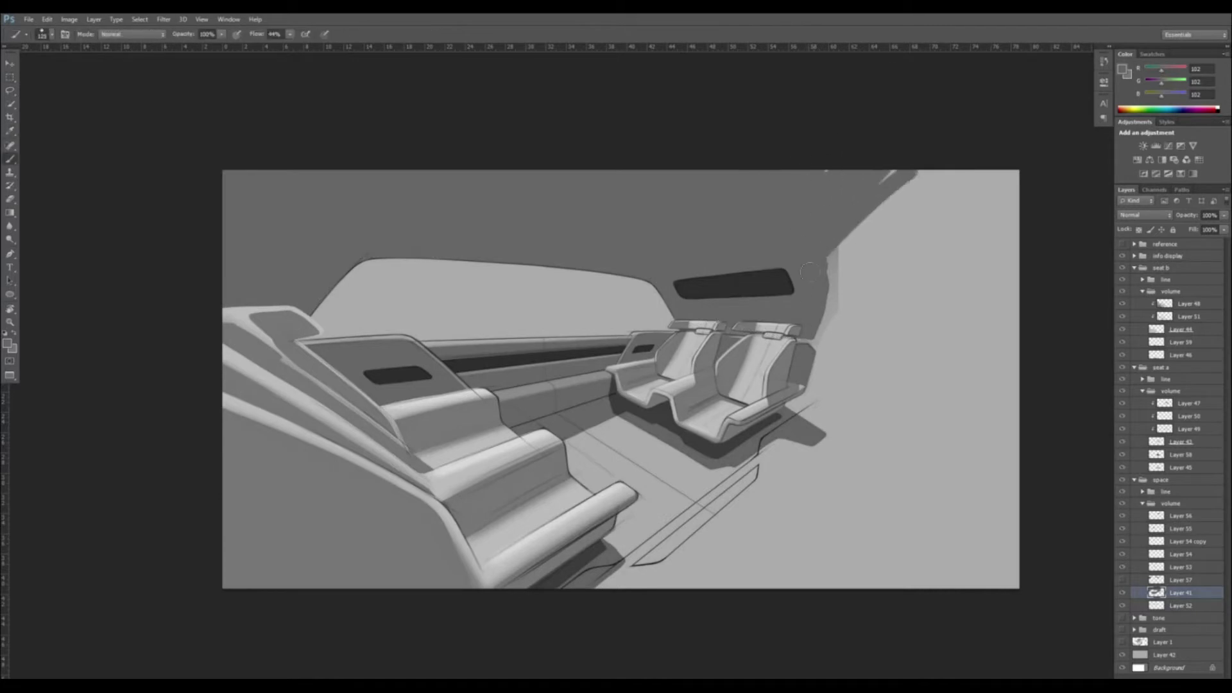
key("e")
right_click(861, 293)
key("bracketright")
key("bracketright")
key("bracketright")
key("bracketright")
key("bracketright")
mouse_move(870, 308)
left_mouse_down()
mouse_move(859, 142)
mouse_move(837, 234)
mouse_move(837, 165)
left_mouse_up()
key("bracketleft")
key("bracketleft")
key("bracketleft")
key("bracketleft")
key("b")
mouse_move(806, 259)
left_mouse_down()
mouse_move(835, 177)
mouse_move(851, 168)
mouse_move(836, 276)
left_mouse_up()
key("e")
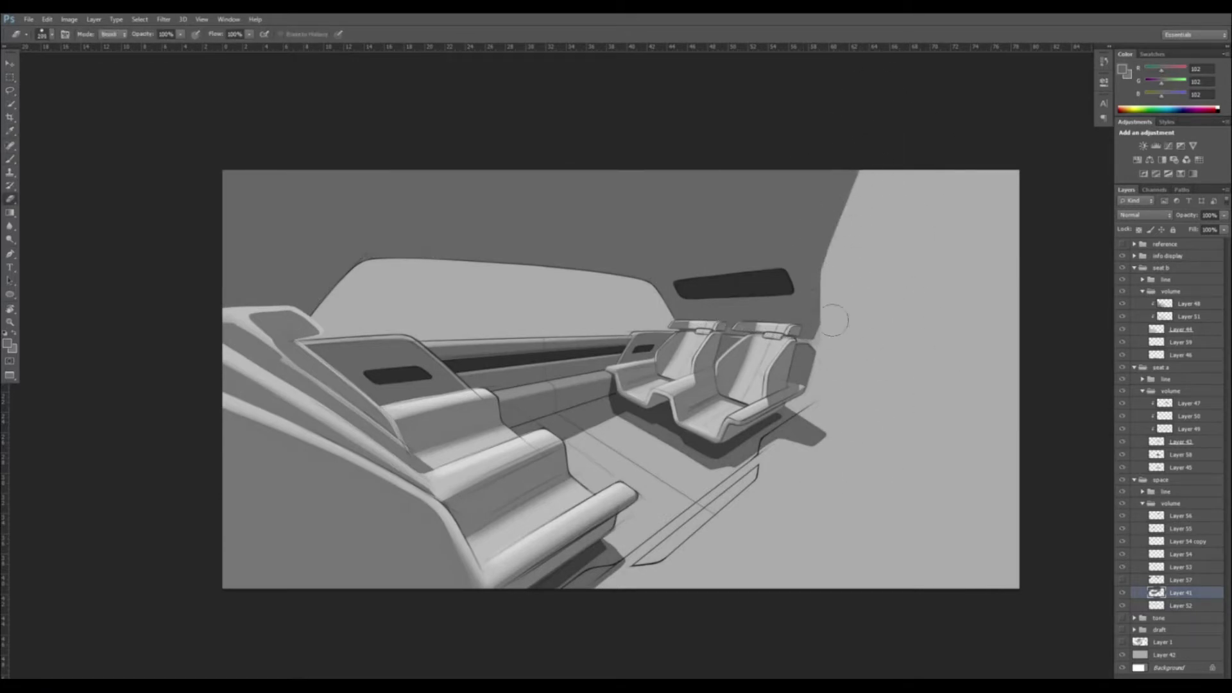
key("b")
key("bracketleft")
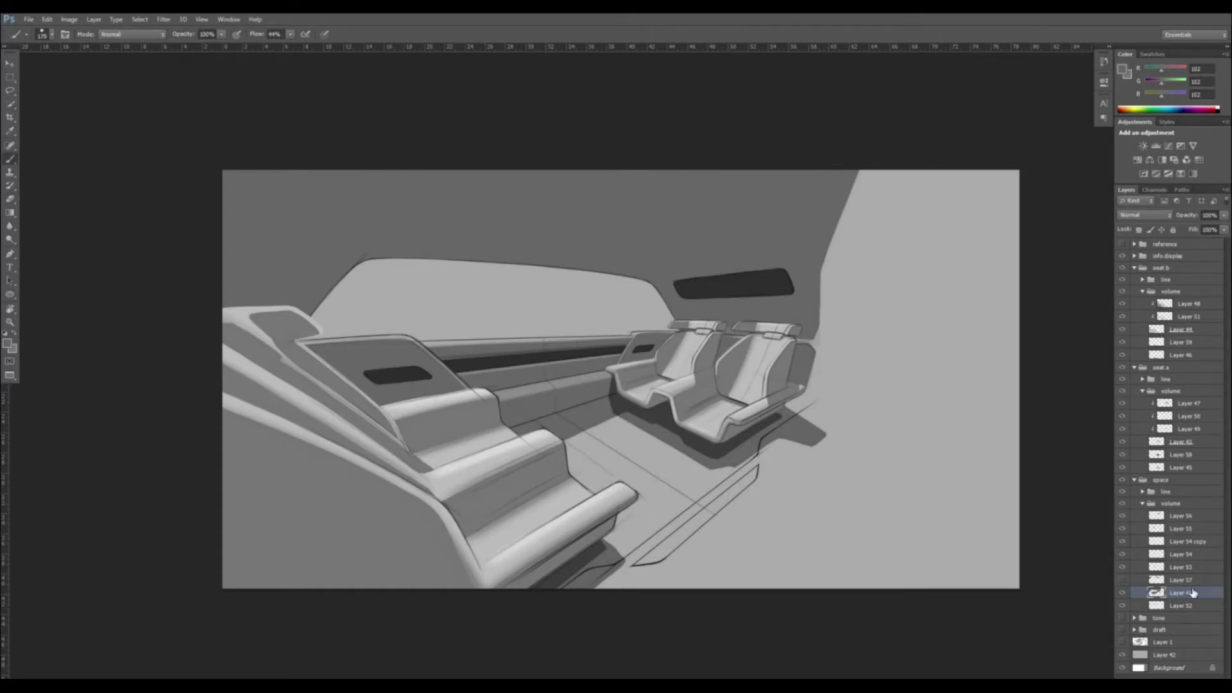
Move the dark display panel on Layer 56 into the info display group and hide that group
key("v")
key("ctrl+plus")
left_click(1133, 256)
left_click(1194, 528)
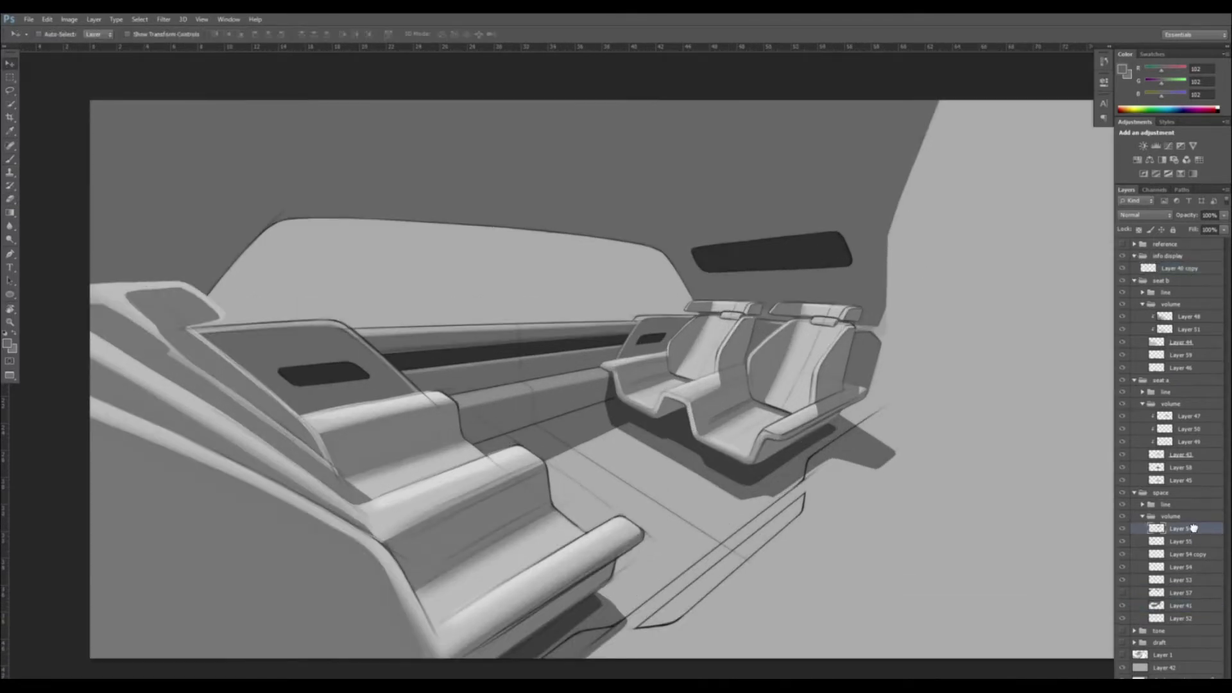
left_click_drag(1193, 528, 1186, 272)
left_click(1134, 256)
left_click(1122, 257)
Cut a four-sided window opening out of the wall on Layer 41 behind the two far seats' headrests
left_click(768, 268, "ctrl")
key("l")
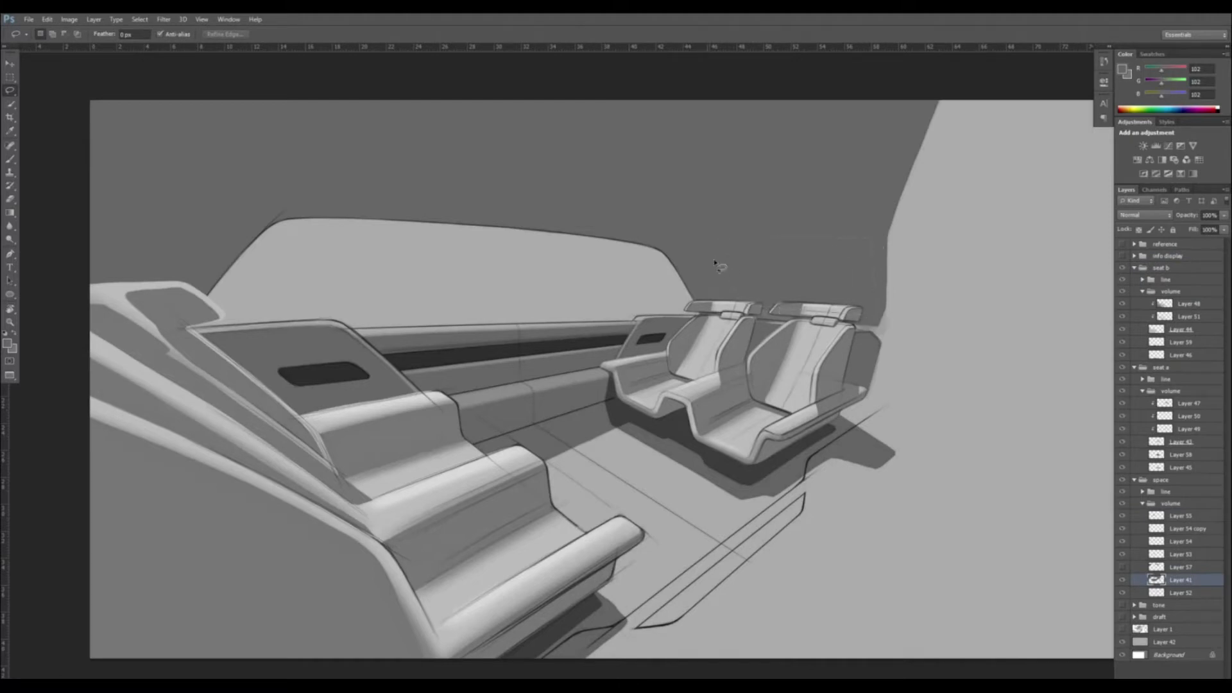
left_click_drag(714, 262, 743, 301)
key("Delete")
key("ctrl+d")
Clean up the edges and corners of the window behind the far seats and the adjoining pillar with the brush
key("b")
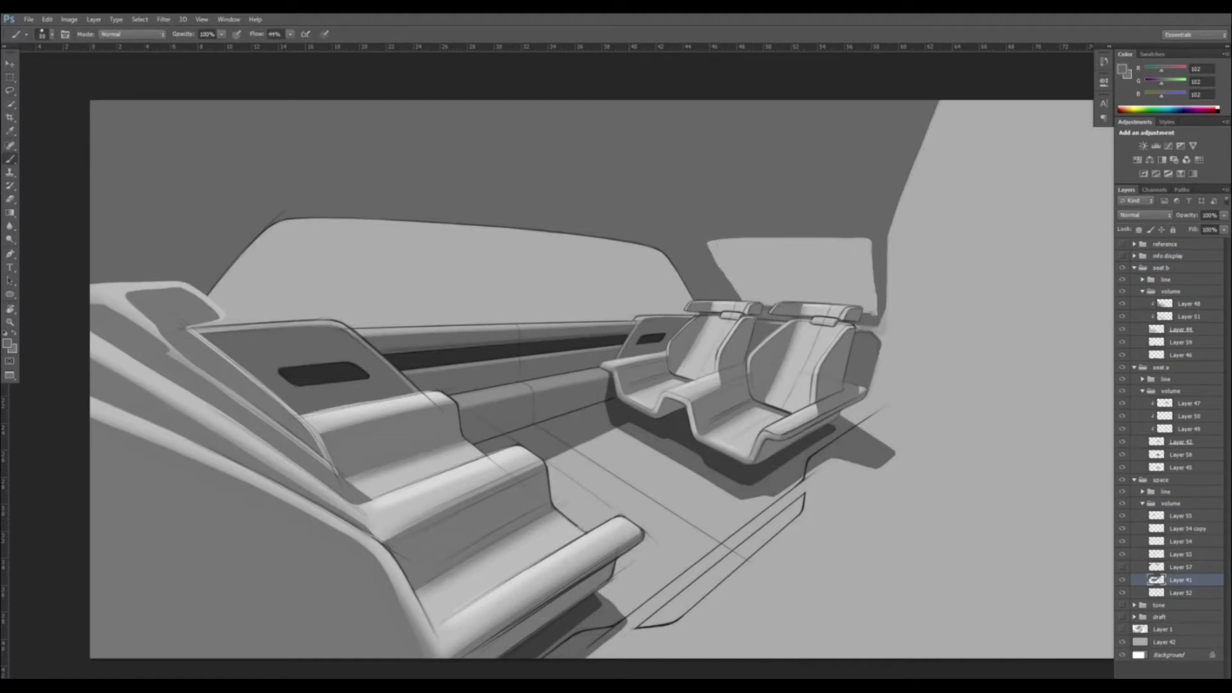
left_click_drag(708, 241, 739, 298)
left_click_drag(878, 312, 876, 242)
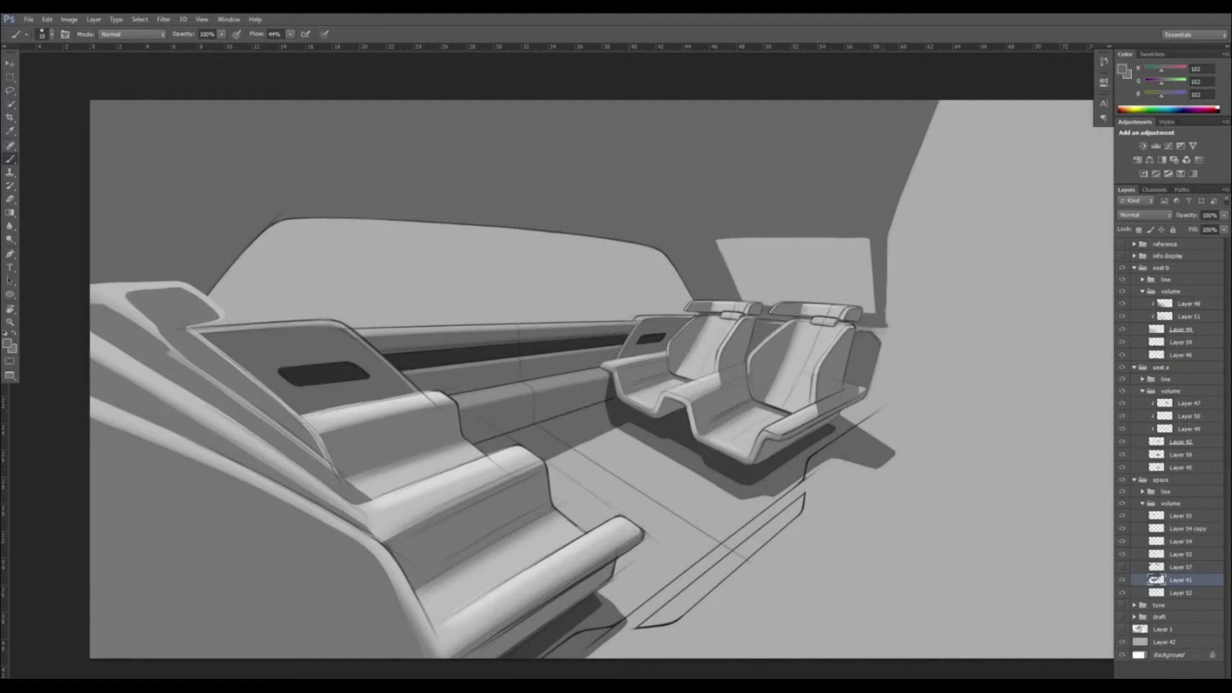
left_click_drag(885, 310, 886, 324)
key("r")
mouse_move(885, 327)
left_mouse_down()
mouse_move(792, 533)
mouse_move(488, 469)
mouse_move(600, 363)
left_mouse_up()
mouse_move(715, 298)
left_mouse_down()
mouse_move(614, 351)
mouse_move(643, 310)
mouse_move(539, 423)
left_mouse_up()
key("r")
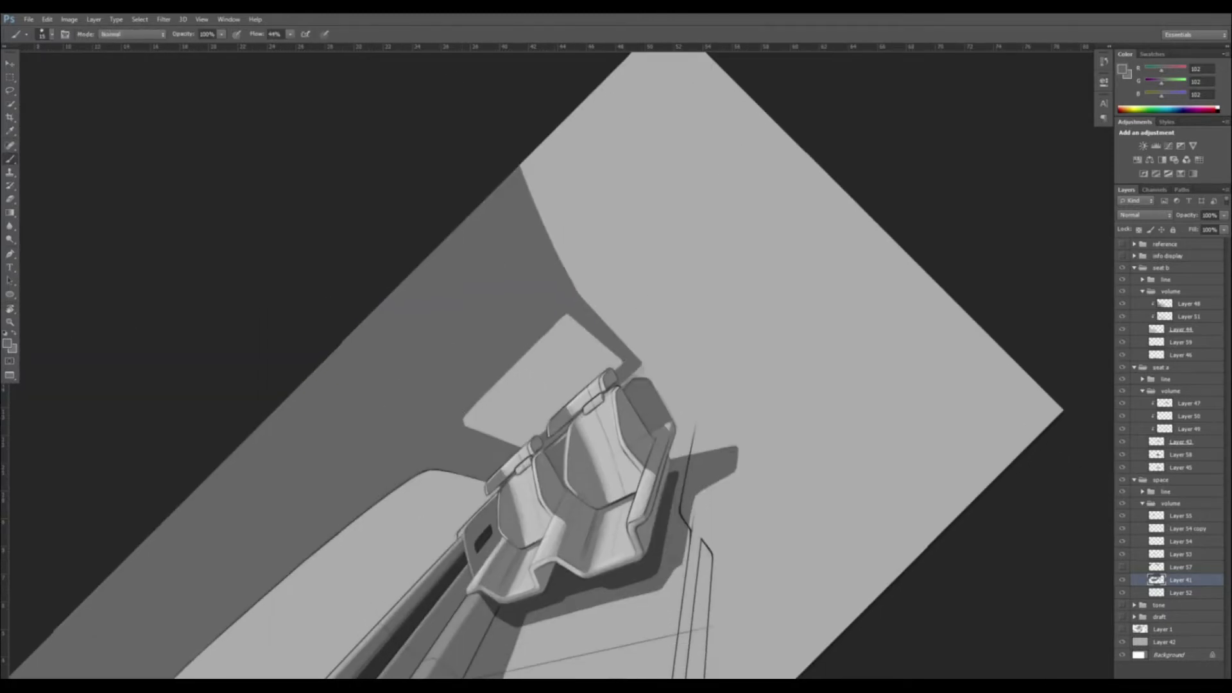
left_click_drag(465, 417, 568, 312)
key("ctrl+0")
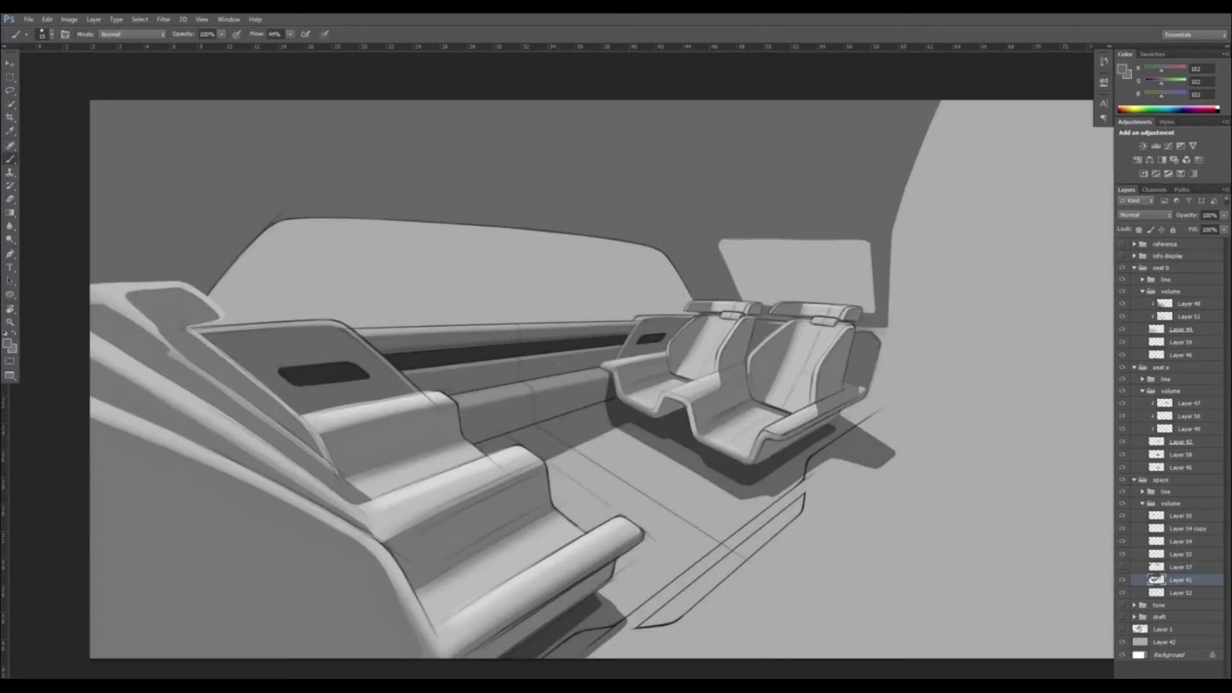
Cut a partial window opening out of the wall above the foreground seat at the canvas's left edge
key("l")
left_click_drag(138, 197, 30, 356)
key("Delete")
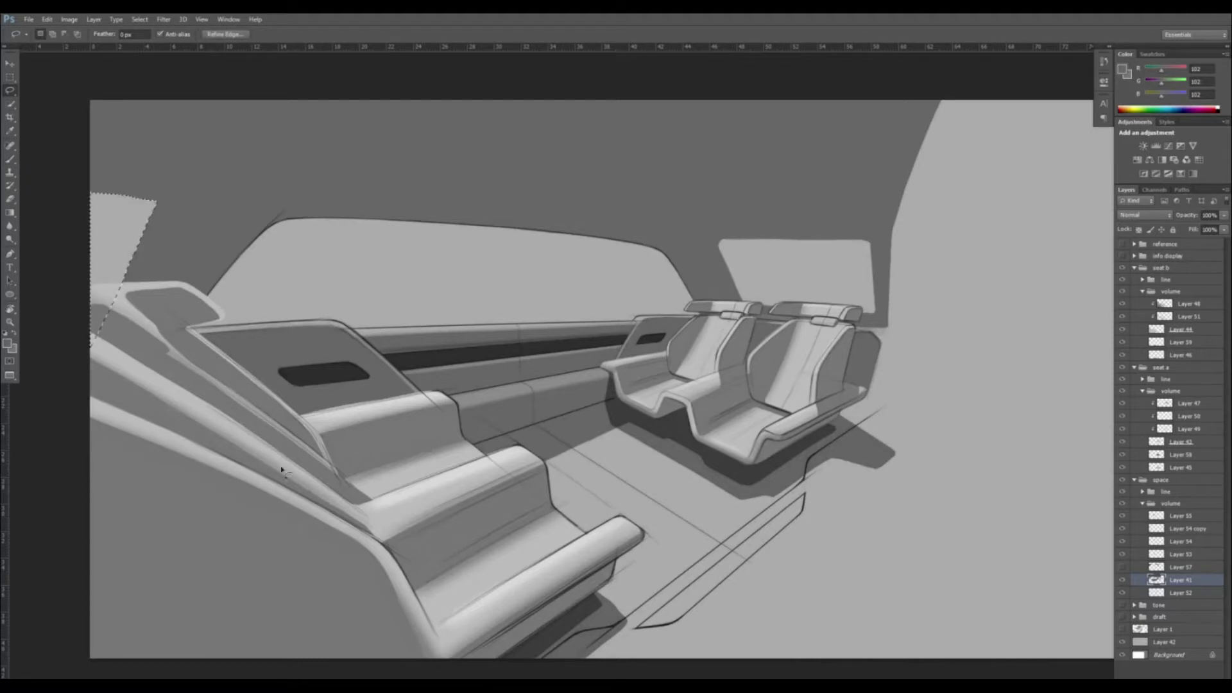
key("ctrl+d")
Straighten the outline of the partial window above the foreground seat by brushing wall gray along its edges
key("b")
mouse_move(154, 201)
left_mouse_down()
mouse_move(91, 357)
mouse_move(122, 253)
left_mouse_up()
key("r")
left_click_drag(219, 420, 248, 523)
key("space")
left_click_drag(429, 351, 750, 270)
left_click_drag(443, 228, 305, 264)
left_click_drag(305, 265, 447, 225)
key("Escape")
key("space")
left_click_drag(802, 238, 472, 227)
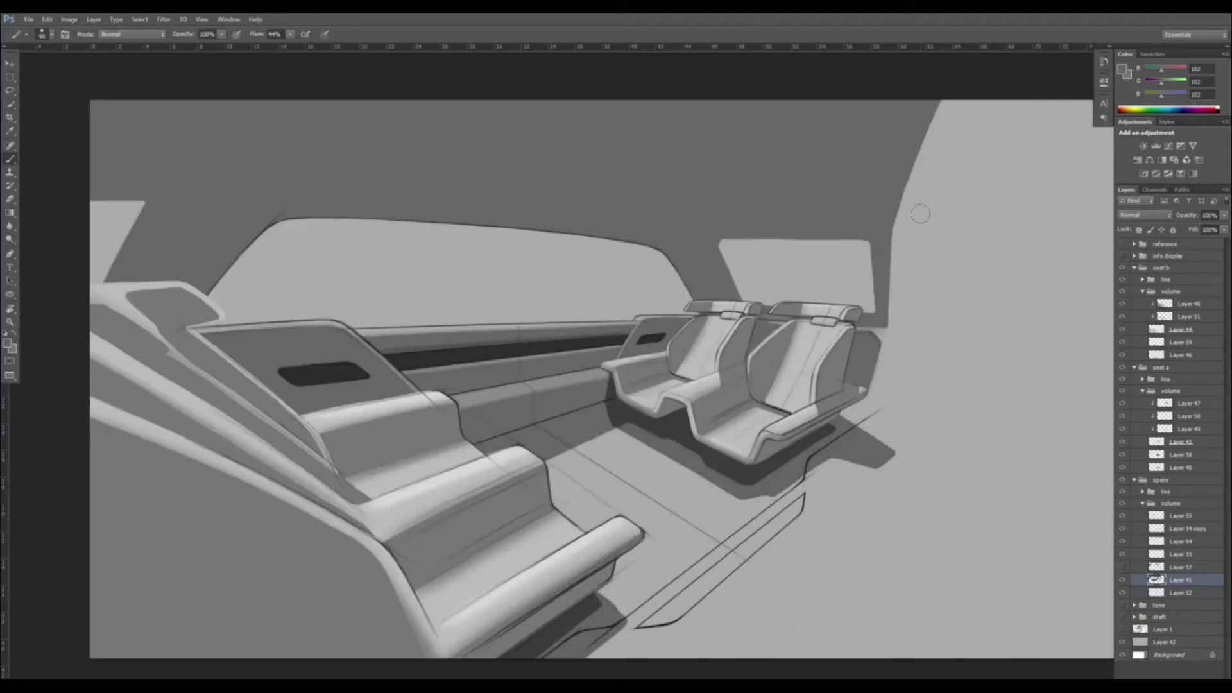
Add a new layer above Layer 41, and cut a long curved roof opening out of Layer 41
key("r")
left_click_drag(420, 529, 510, 601)
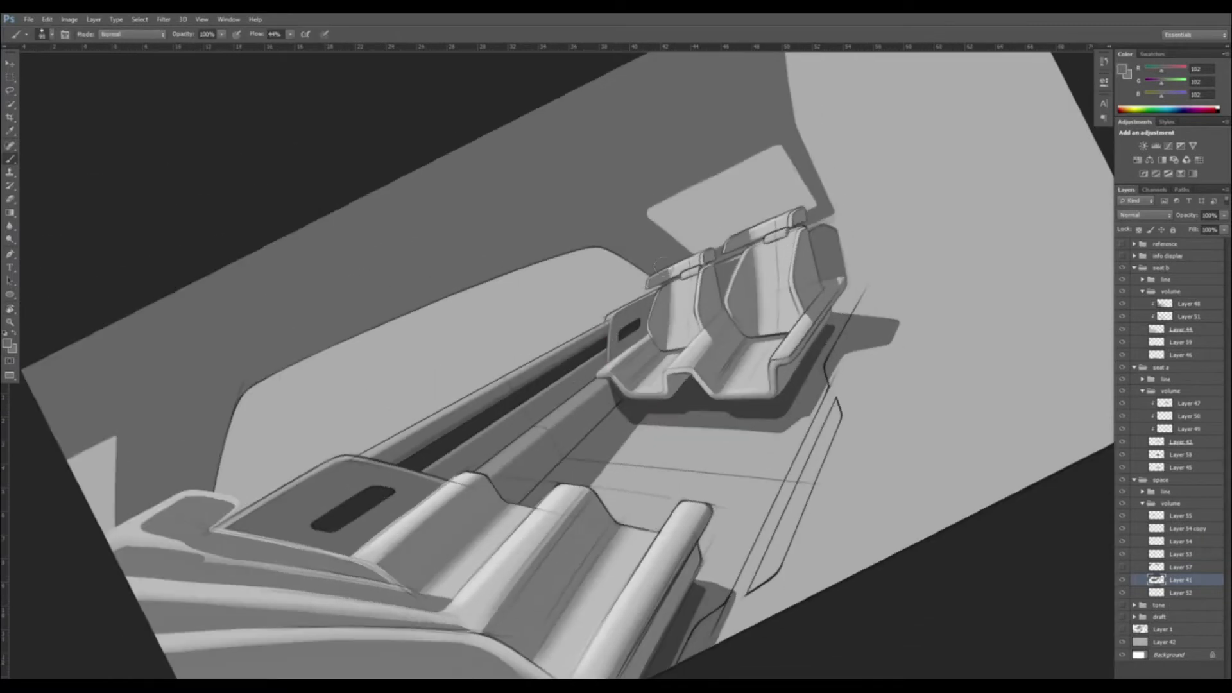
key("ctrl+shift+alt+n")
key("l")
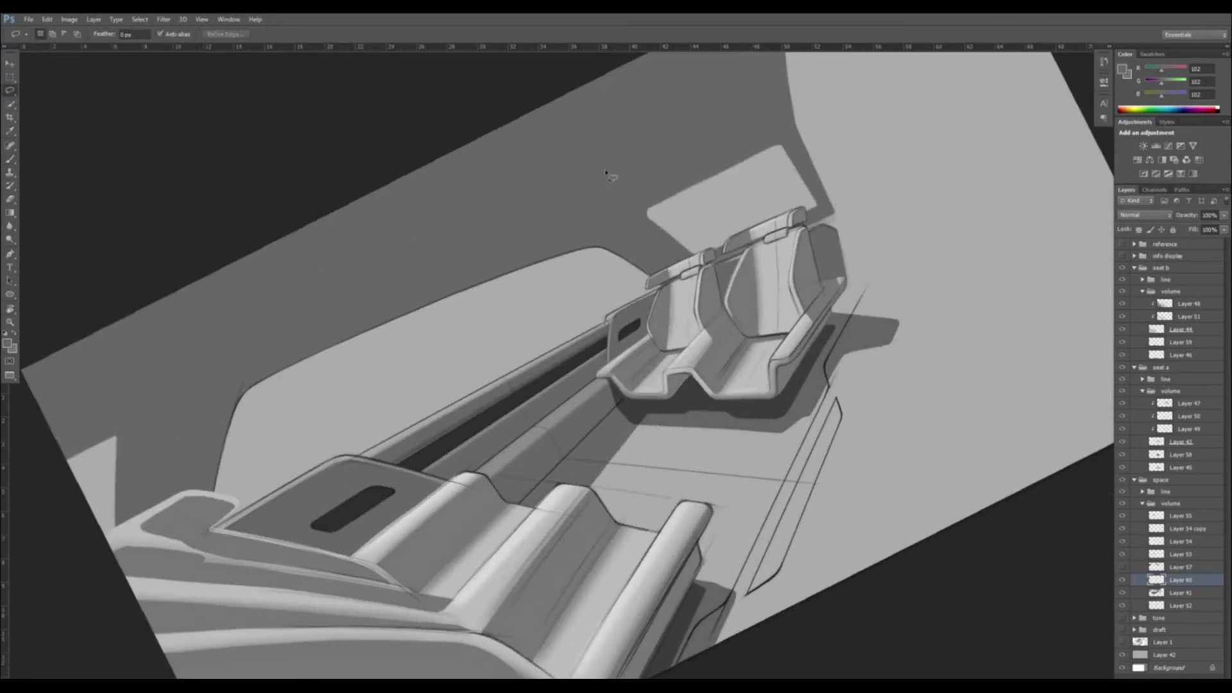
mouse_move(666, 125)
left_mouse_down()
mouse_move(182, 272)
mouse_move(627, 71)
mouse_move(677, 117)
left_mouse_up()
left_click(1179, 590)
key("Delete")
key("ctrl+d")
Rework the end of the roof opening nearest the far seats with brush and eraser strokes
key("b")
left_click_drag(759, 319, 675, 449)
key("r")
mouse_move(366, 336)
left_mouse_down()
mouse_move(465, 577)
mouse_move(489, 594)
left_mouse_up()
key("e")
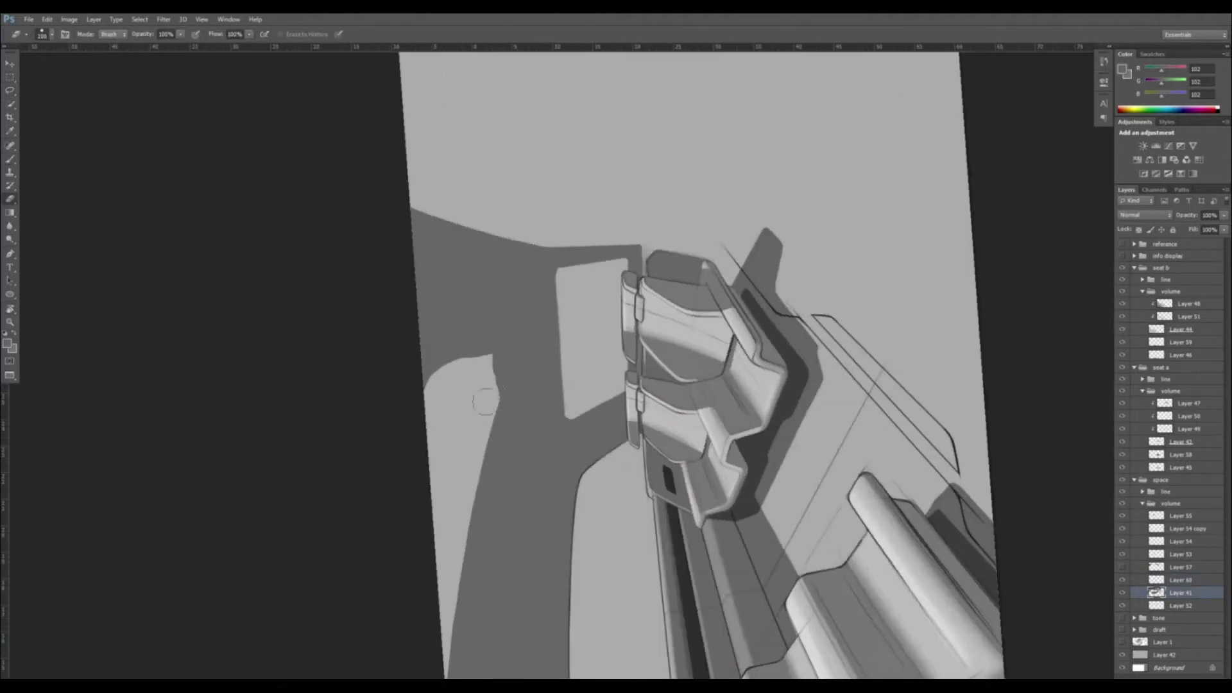
mouse_move(503, 393)
left_mouse_down()
mouse_move(525, 367)
mouse_move(507, 367)
left_mouse_up()
key("r")
key("Escape")
left_click_drag(824, 236, 753, 352)
key("b")
left_click_drag(701, 258, 706, 305)
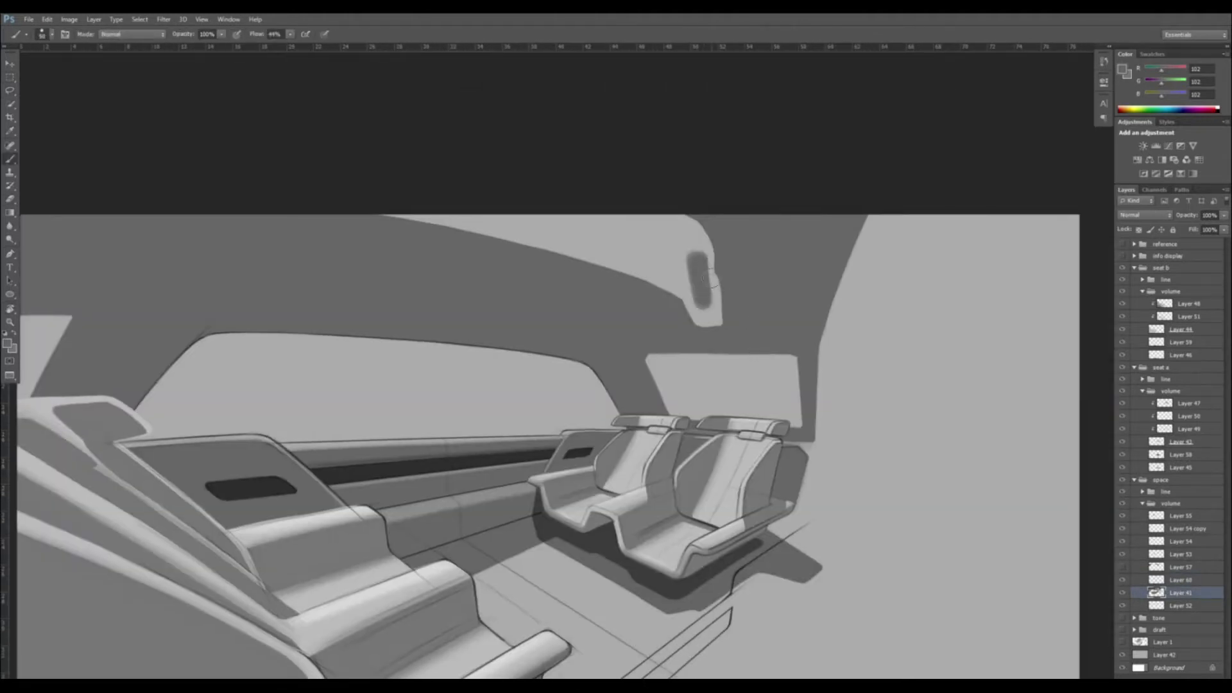
key("ctrl+z")
Smooth the roof opening's far end and its long curved lower edge with the eraser and brush
key("e")
left_click_drag(686, 214, 720, 316)
key("r")
left_click_drag(494, 522, 575, 534)
left_click_drag(449, 449, 580, 373)
key("e")
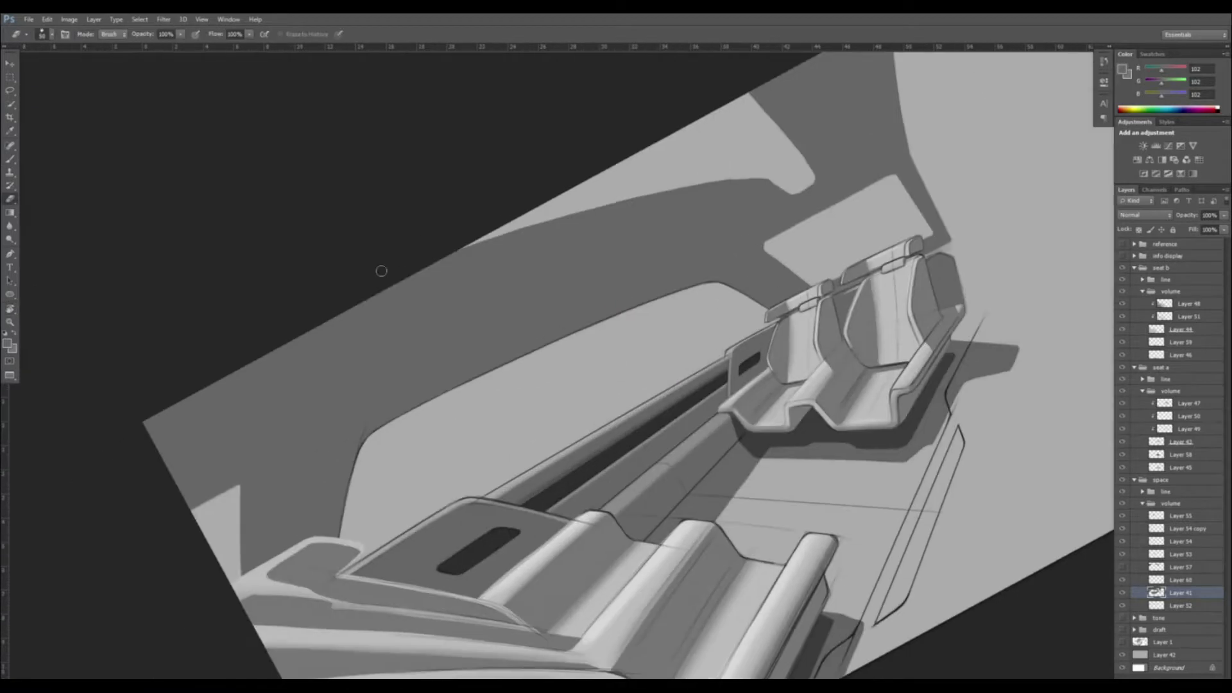
key("b")
mouse_move(630, 201)
left_mouse_down()
mouse_move(415, 259)
mouse_move(476, 233)
left_mouse_up()
key("e")
left_click_drag(709, 185, 399, 269)
left_click_drag(641, 194, 742, 182)
Erase the roof opening's lower corner above the far seats into a more angular shape and extend its curved edge
key("r")
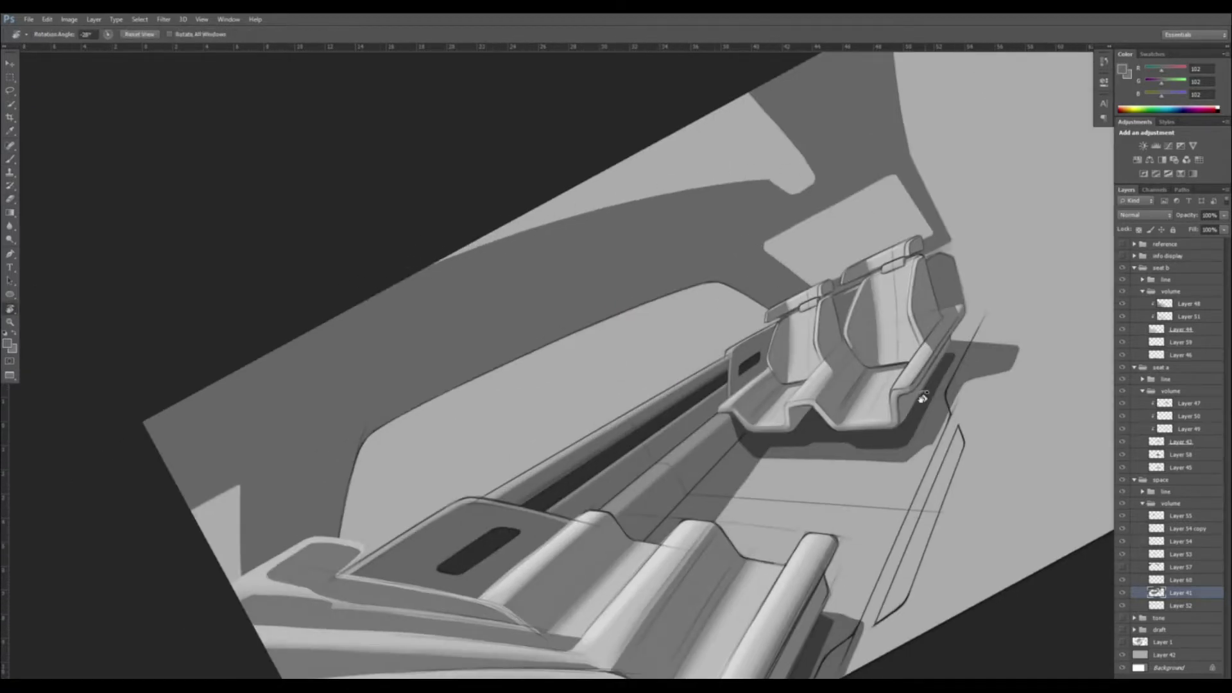
left_click_drag(922, 399, 844, 587)
key("e")
mouse_move(768, 195)
left_mouse_down()
mouse_move(800, 111)
mouse_move(808, 210)
mouse_move(822, 154)
mouse_move(814, 128)
mouse_move(817, 220)
left_mouse_up()
mouse_move(824, 186)
left_mouse_down()
mouse_move(822, 221)
mouse_move(726, 139)
mouse_move(370, 283)
left_mouse_up()
key("r")
key("e")
key("b")
key("r")
key("b")
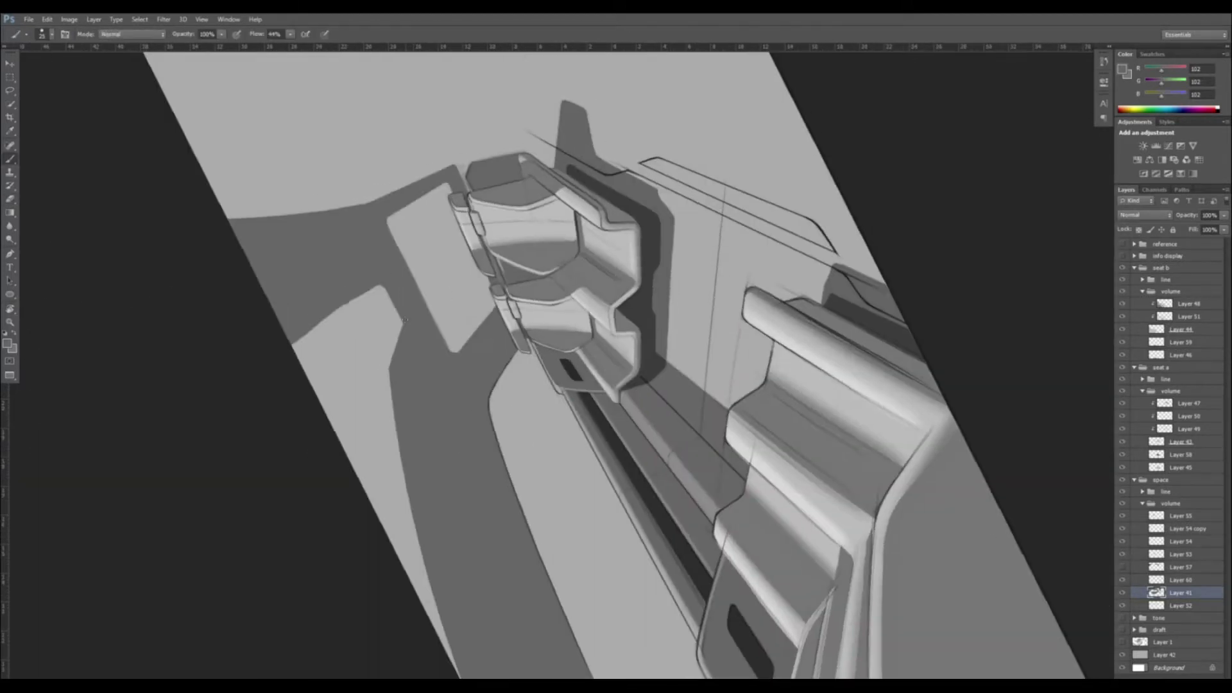
Brush wall gray along the roof opening's short edge next to the far pillar to even it out
key("r")
left_click_drag(235, 471, 282, 571)
key("b")
left_click_drag(338, 370, 273, 464)
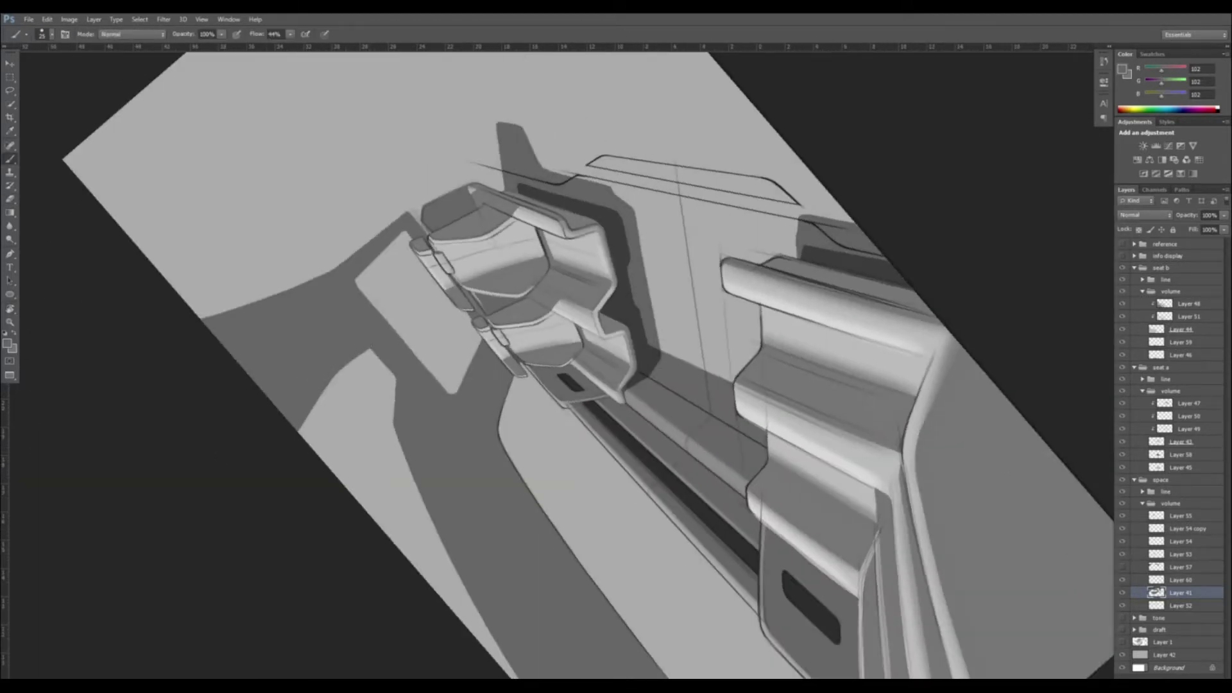
key("Escape")
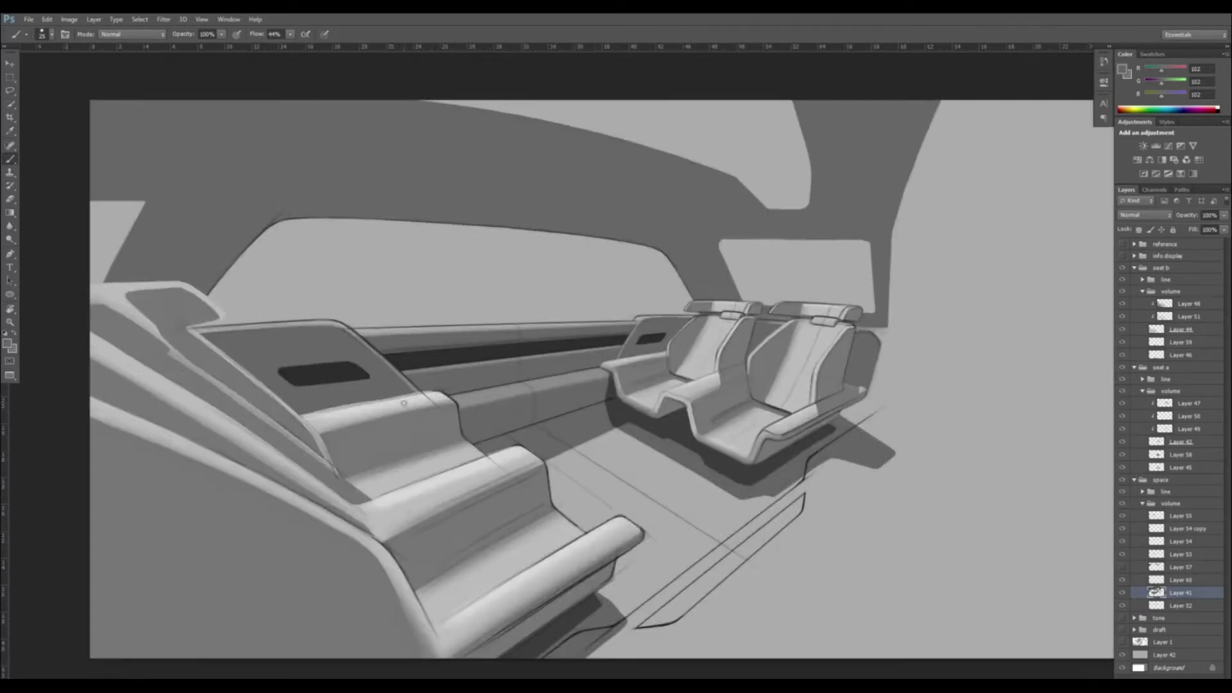
Paint over the roof opening's protruding lower tip to give it a nearly level bottom edge
key("ctrl+minus")
left_click_drag(440, 364, 489, 421)
key("e")
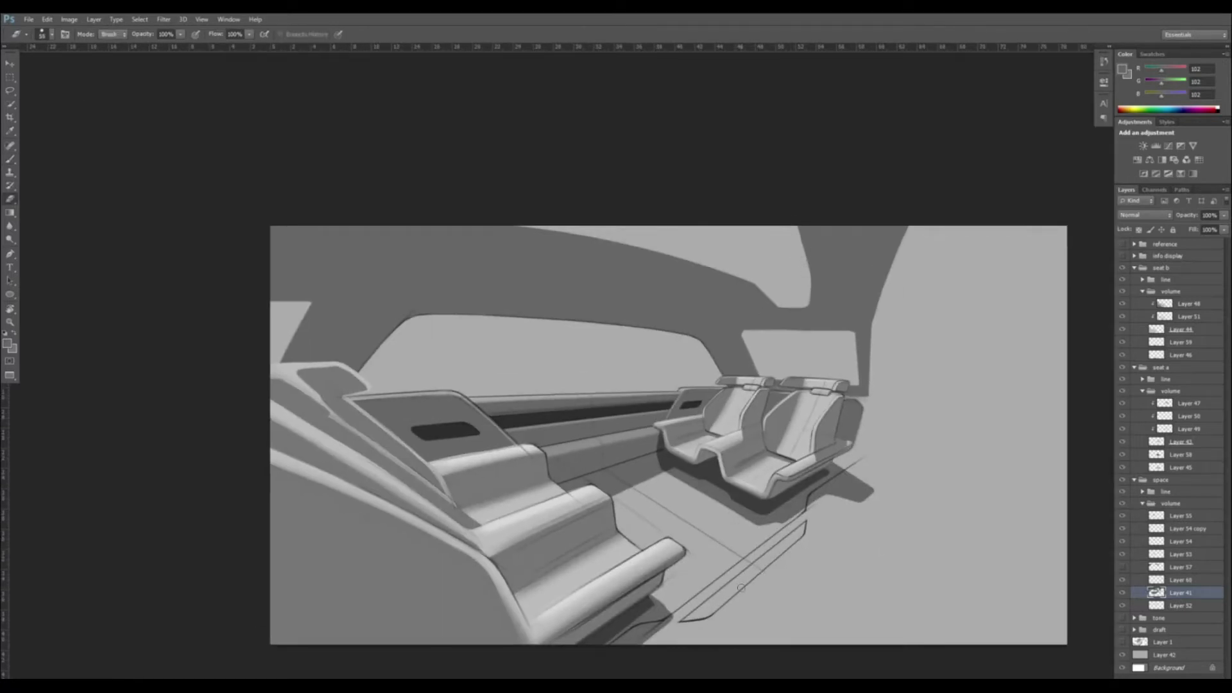
key("b")
mouse_move(772, 306)
left_mouse_down()
mouse_move(808, 296)
mouse_move(810, 280)
left_mouse_up()
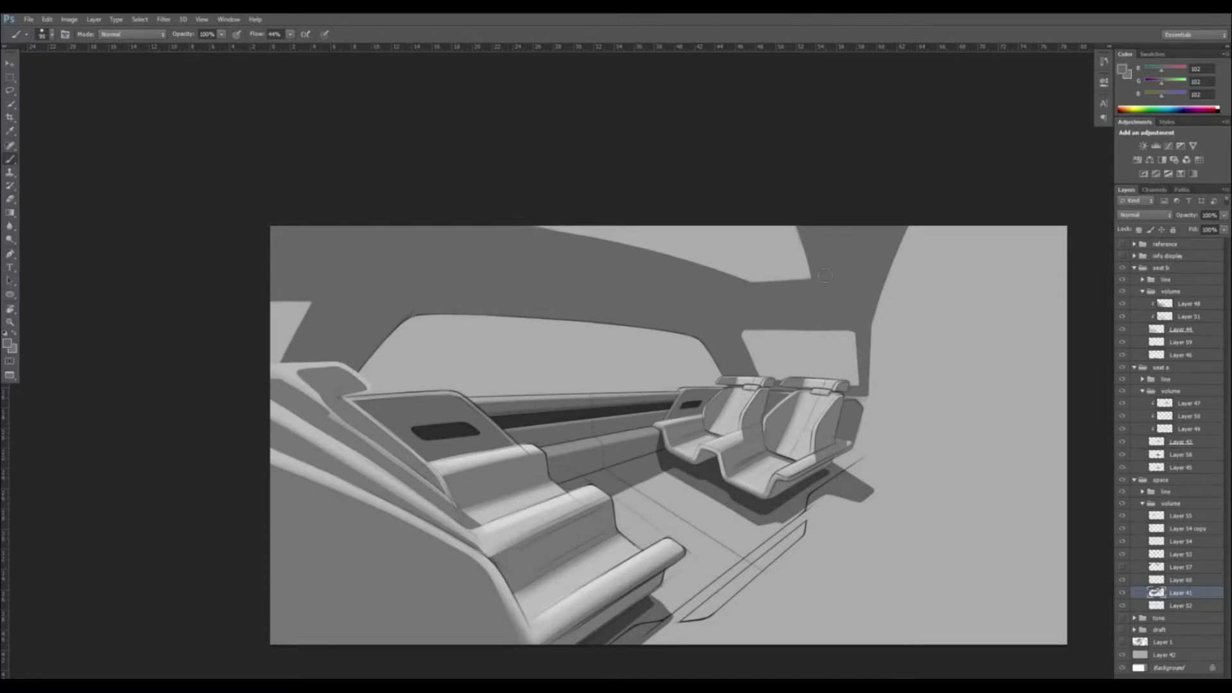
Create a new layer directly above Layer 41 and clip it to Layer 41
key("ctrl+plus")
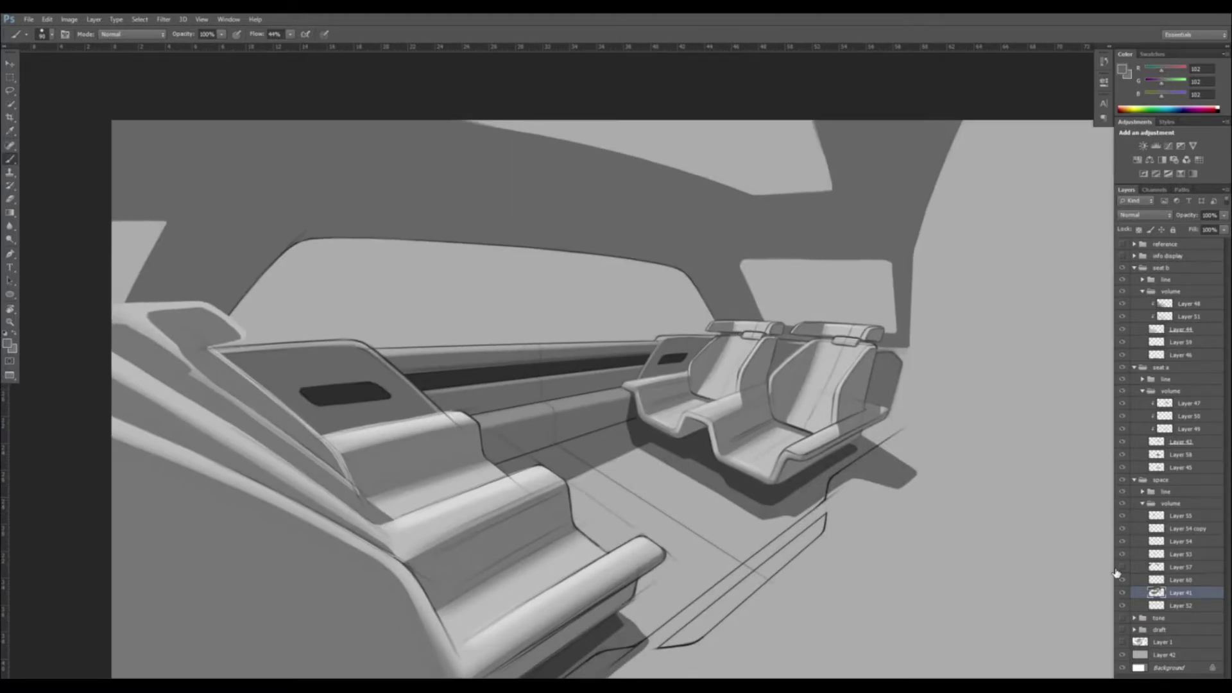
key("ctrl+minus")
key("e")
right_click(752, 416)
key("Escape")
left_click(1207, 683)
right_click(1202, 597)
left_click(1117, 318)
key("i")
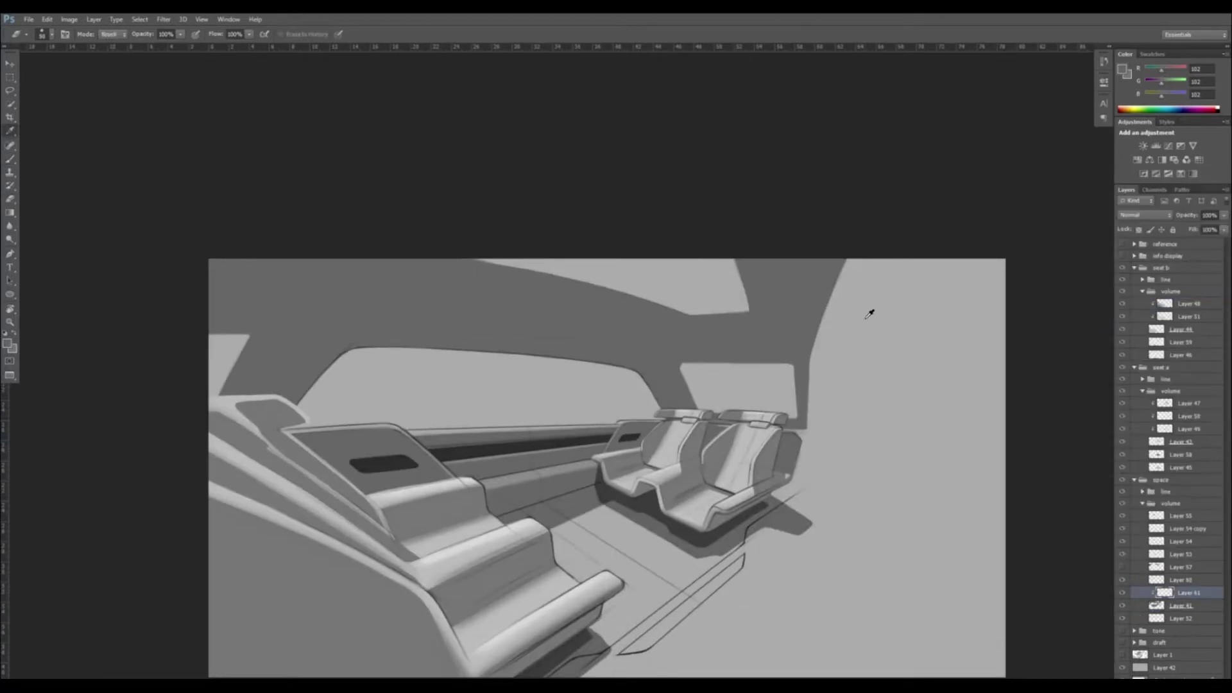
Sample the light background gray and softly brush it over the ceiling and far pillar with a very large brush on the clipped layer
left_click(959, 394)
key("b")
key("bracketright")
key("bracketright")
key("bracketright")
key("bracketright")
key("bracketright")
key("bracketright")
key("bracketright")
key("bracketright")
key("bracketright")
key("bracketright")
key("bracketright")
key("bracketright")
key("bracketright")
key("bracketright")
key("bracketright")
key("bracketright")
key("bracketright")
key("bracketright")
key("bracketright")
left_click_drag(475, 241, 507, 247)
key("ctrl+z")
key("bracketright")
key("bracketright")
left_click_drag(283, 215, 899, 321)
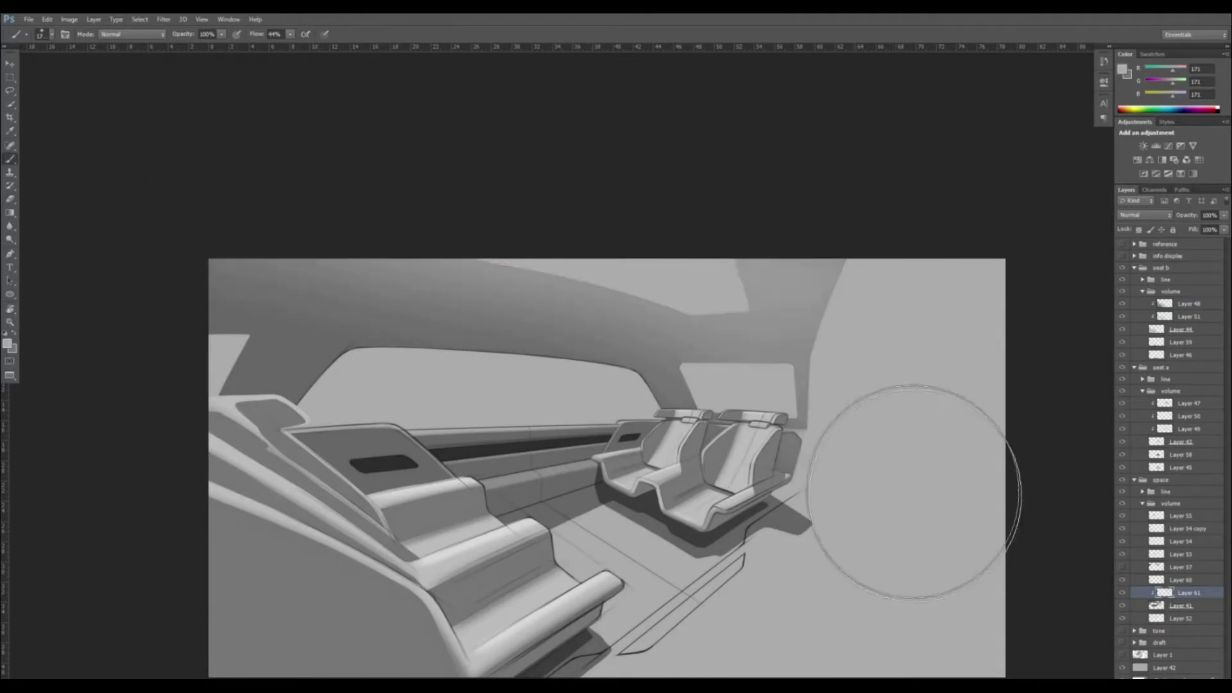
left_click_drag(862, 392, 863, 480)
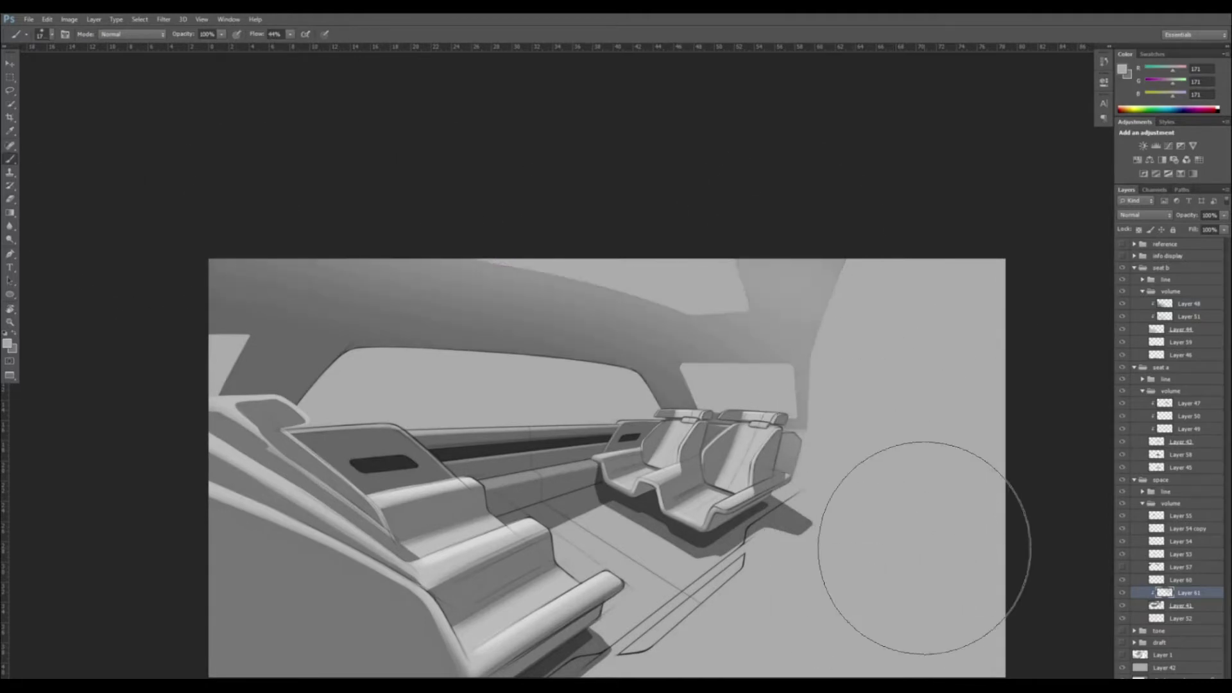
Temporarily show Layer 57 and sample its dark gray (75) as the painting color
left_click(1122, 569)
left_click(1123, 568)
left_click(1123, 569)
key("i")
left_click(738, 392)
left_click(1122, 568)
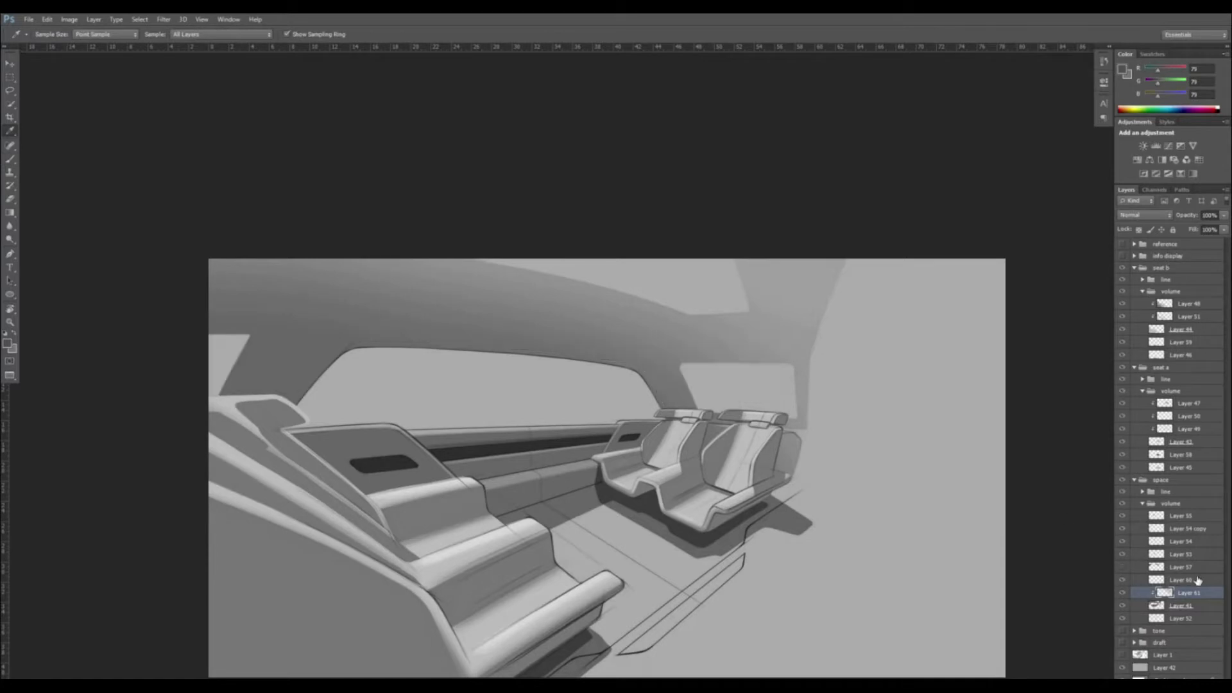
On Layer 60, outline a freehand band around the side window and its pillars and fill it with the dark gray
left_click(1197, 581)
key("ctrl+t")
key("Return")
key("l")
key("r")
left_click_drag(965, 547, 962, 346)
left_click_drag(494, 324, 621, 240)
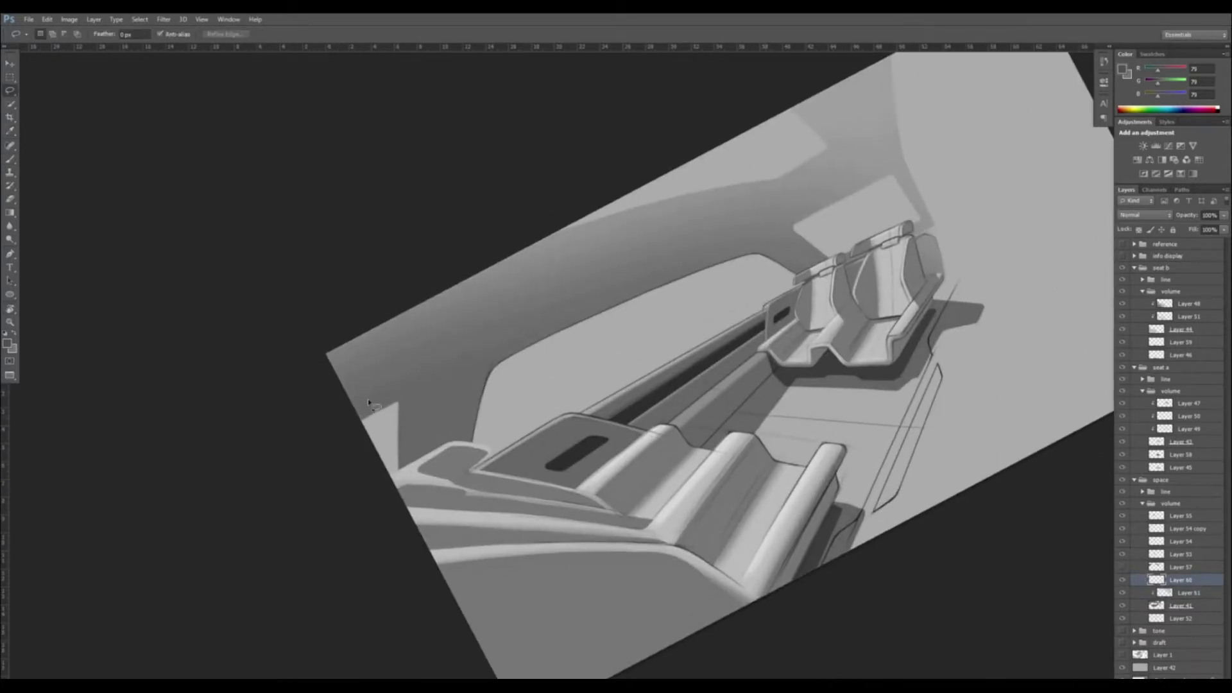
left_click_drag(776, 238, 737, 225)
key("shift+F5")
key("Return")
key("ctrl+d")
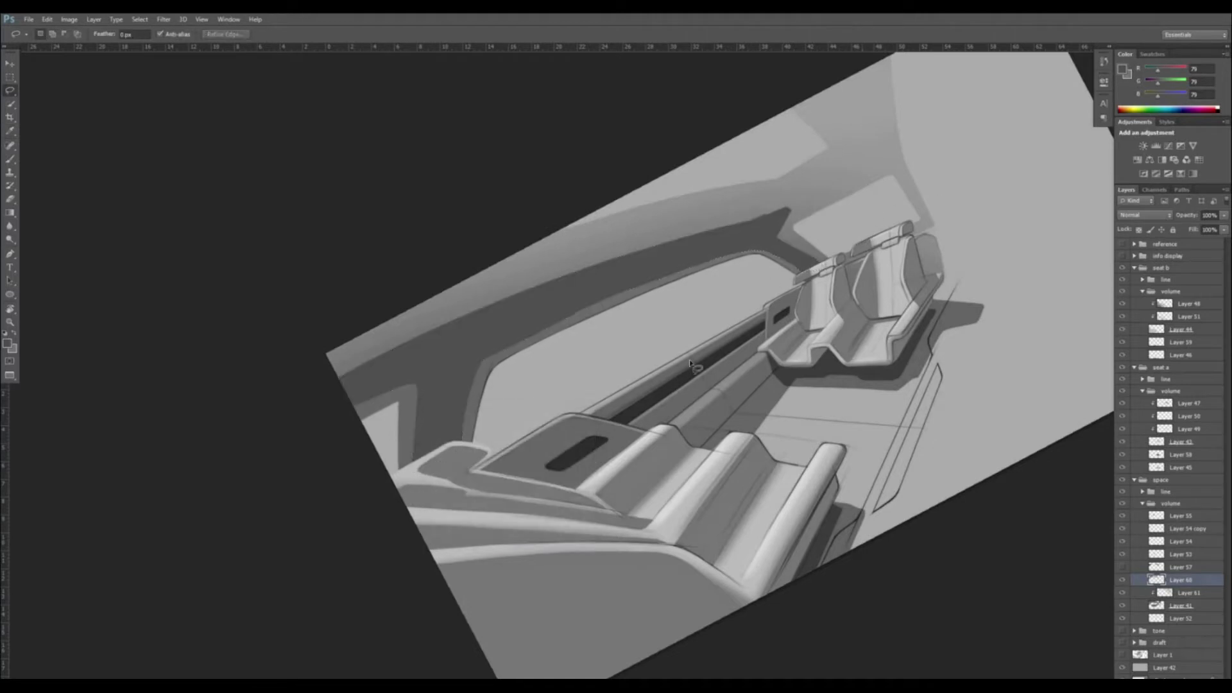
Brush dark gray along the front pillar and the wall above the small quarter window with a different, reduced brush
key("b")
right_click(639, 308)
double_click(737, 382)
key("bracketleft")
key("bracketleft")
key("bracketleft")
key("bracketleft")
key("bracketleft")
key("bracketleft")
key("bracketleft")
key("bracketleft")
key("bracketleft")
key("bracketleft")
left_click_drag(420, 381, 417, 459)
left_click_drag(353, 405, 460, 361)
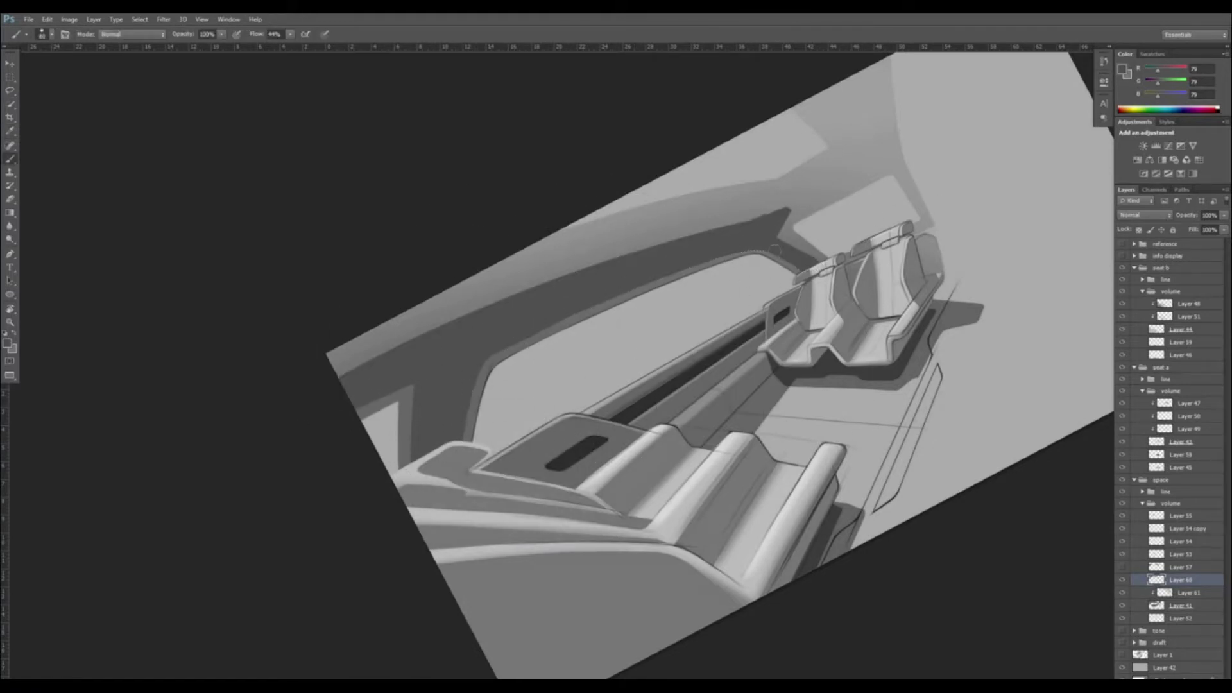
Erase the dark band's upper edge with a large soft eraser so it fades into the ceiling, and restore the canvas to level
key("e")
right_click(628, 300)
double_click(648, 375)
left_click_drag(260, 370, 811, 127)
key("bracketright")
key("bracketright")
key("bracketright")
key("bracketright")
key("bracketright")
key("bracketright")
key("bracketright")
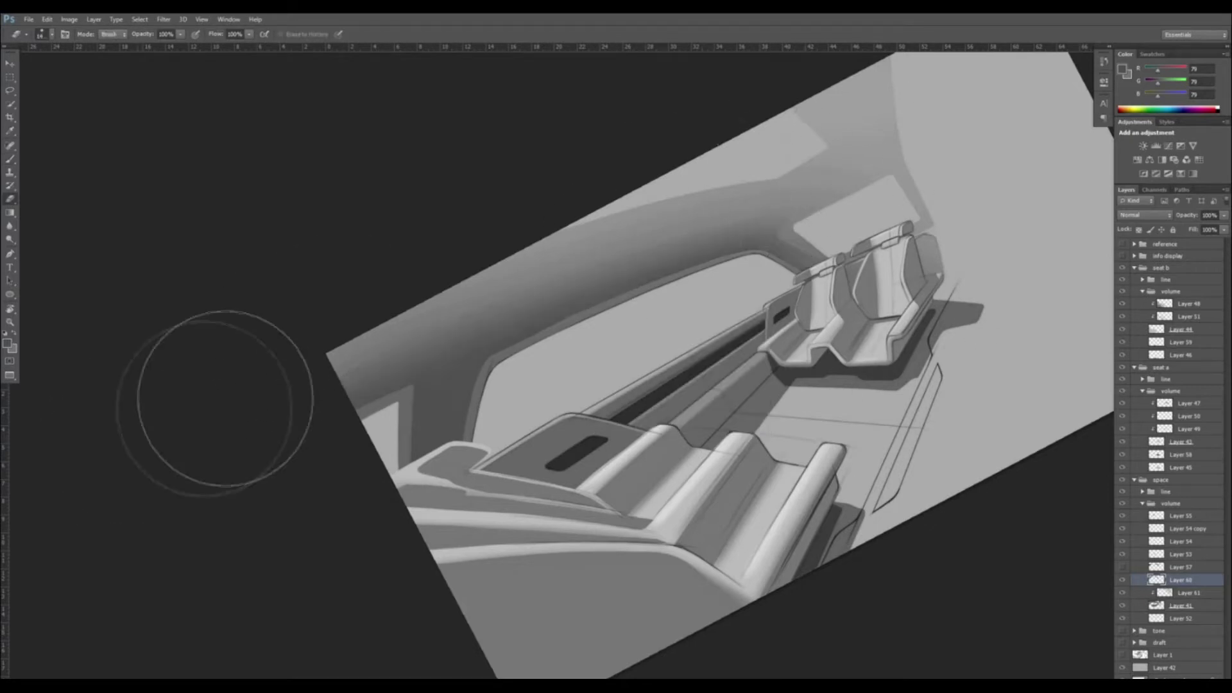
key("Escape")
scroll(350, 233, "down", 3)
key("ctrl+plus")
Collapse the seat a and space layer groups
left_click(1181, 503)
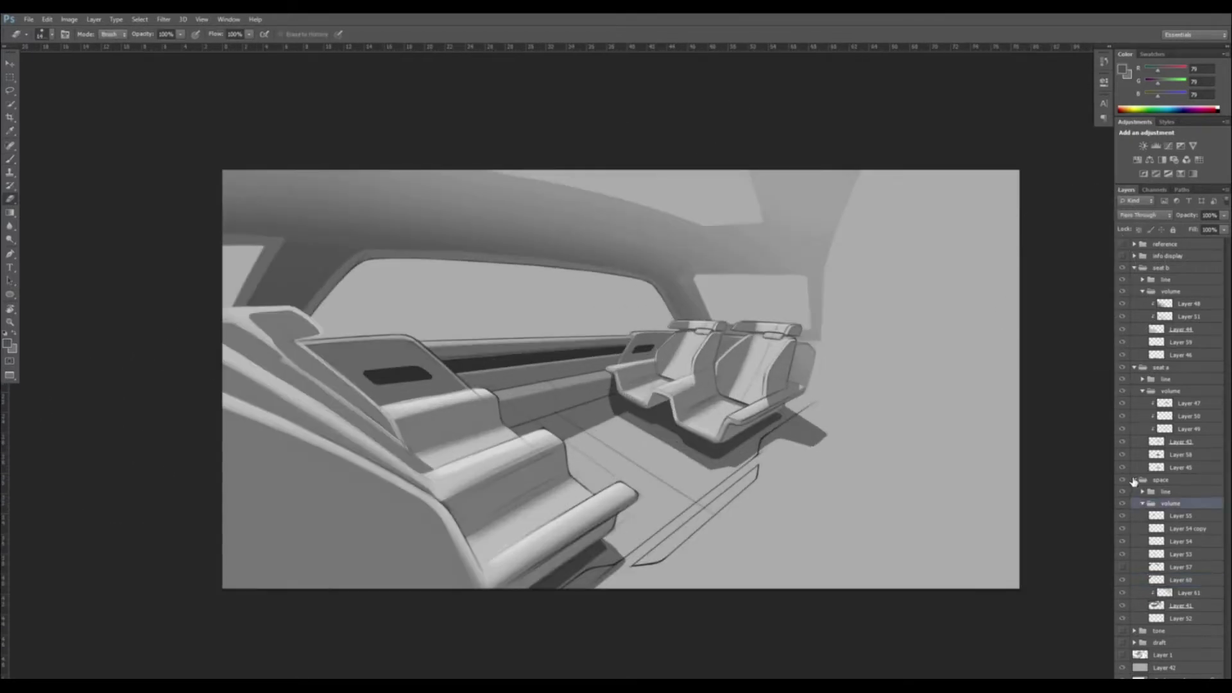
left_click(1134, 479)
left_click(1179, 467)
key("v")
left_click_drag(1034, 431, 988, 433)
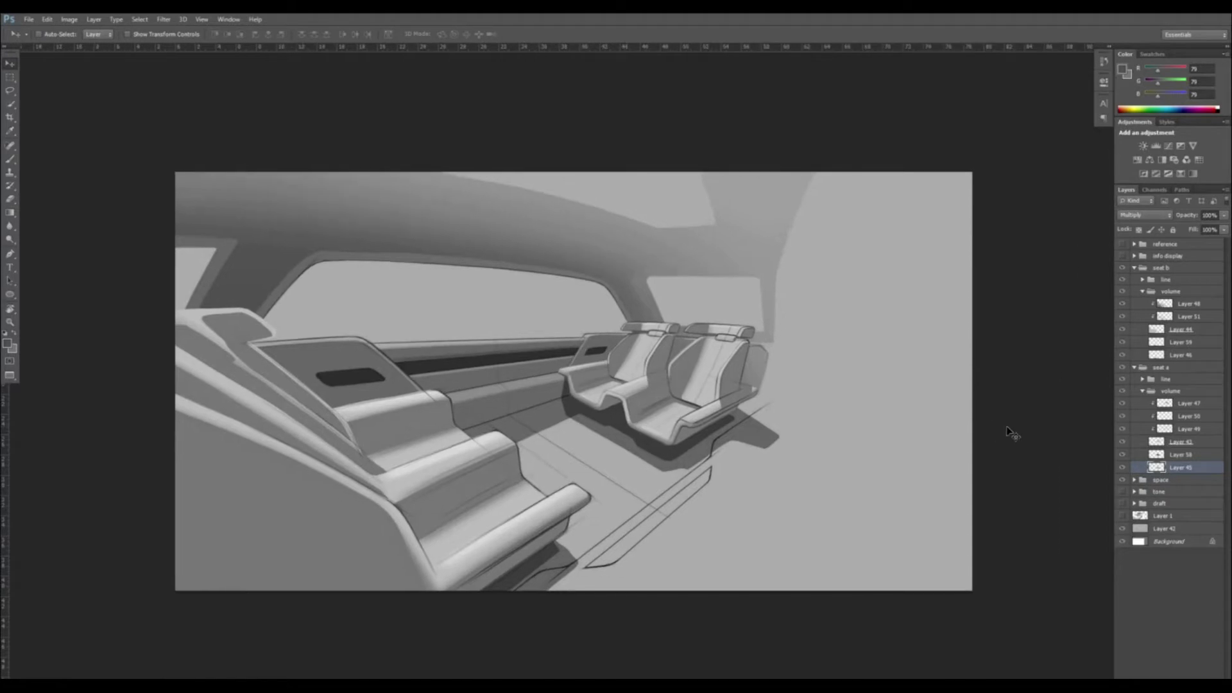
left_click(1134, 367)
left_click(1134, 379)
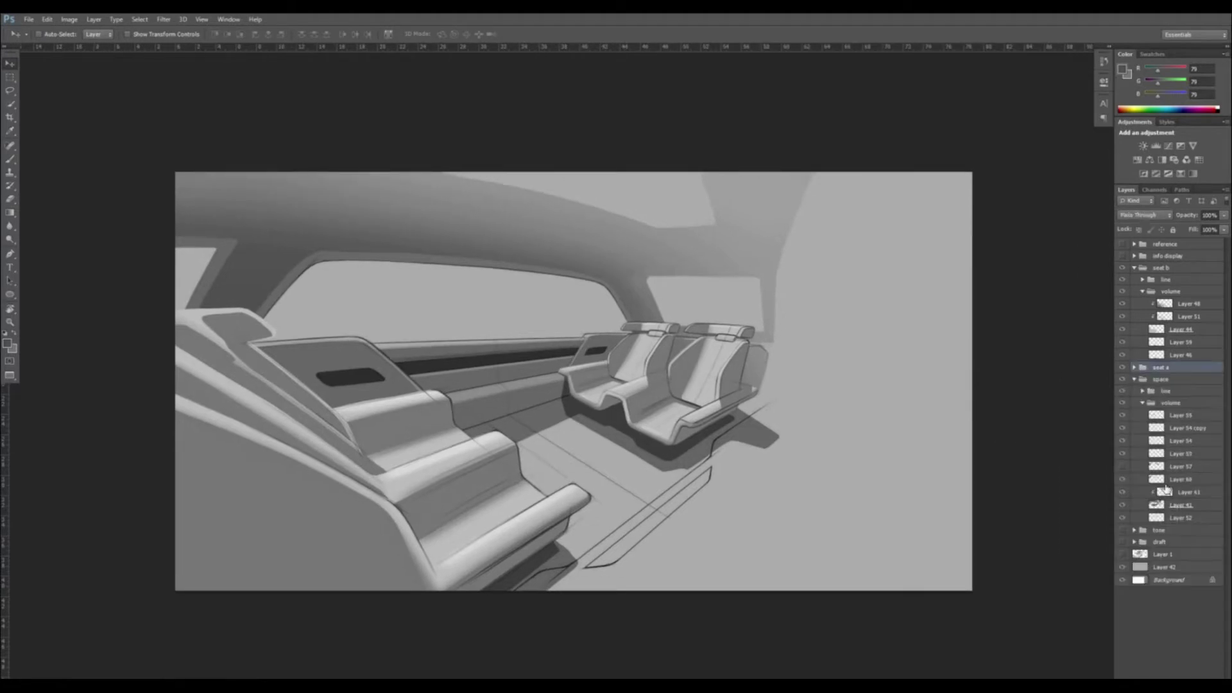
left_click(1180, 416)
left_click(1188, 380)
left_click(1134, 379)
Create a group named floor directly above the space group and add a new layer inside it
left_click(1185, 677)
double_click(1161, 379)
type("floor")
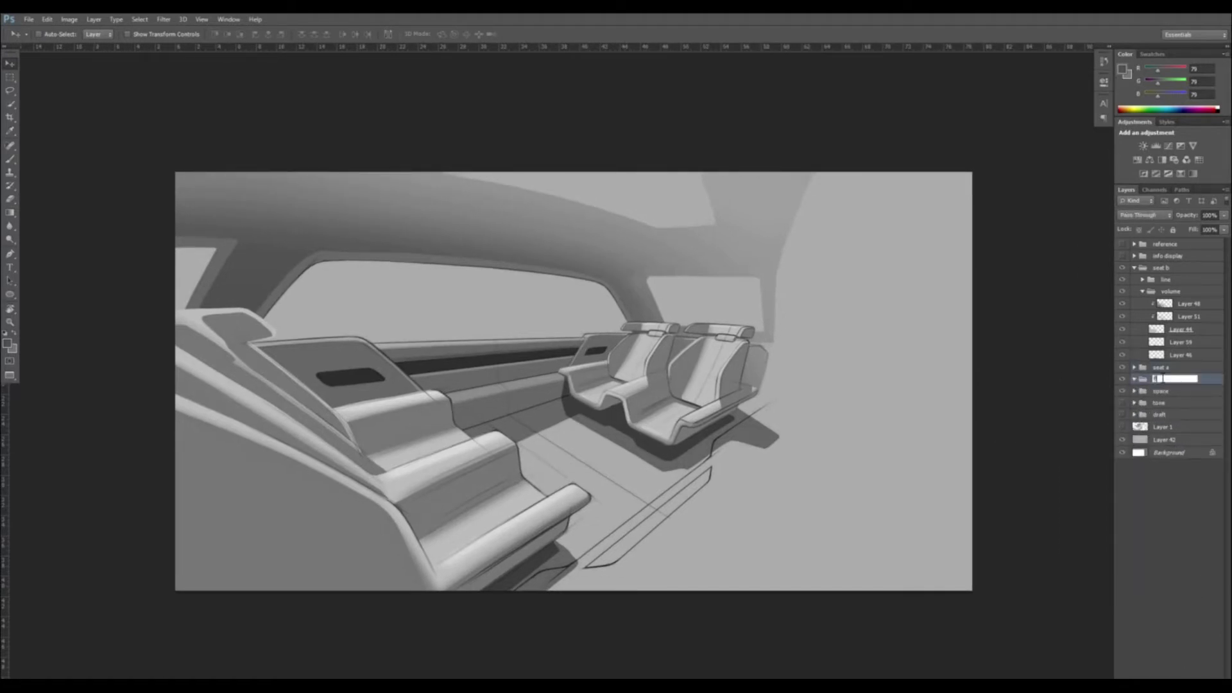
key("Return")
left_click(1197, 677)
Outline the cabin floor and the sill strip freehand and fill them with light gray sampled from the far seat
key("l")
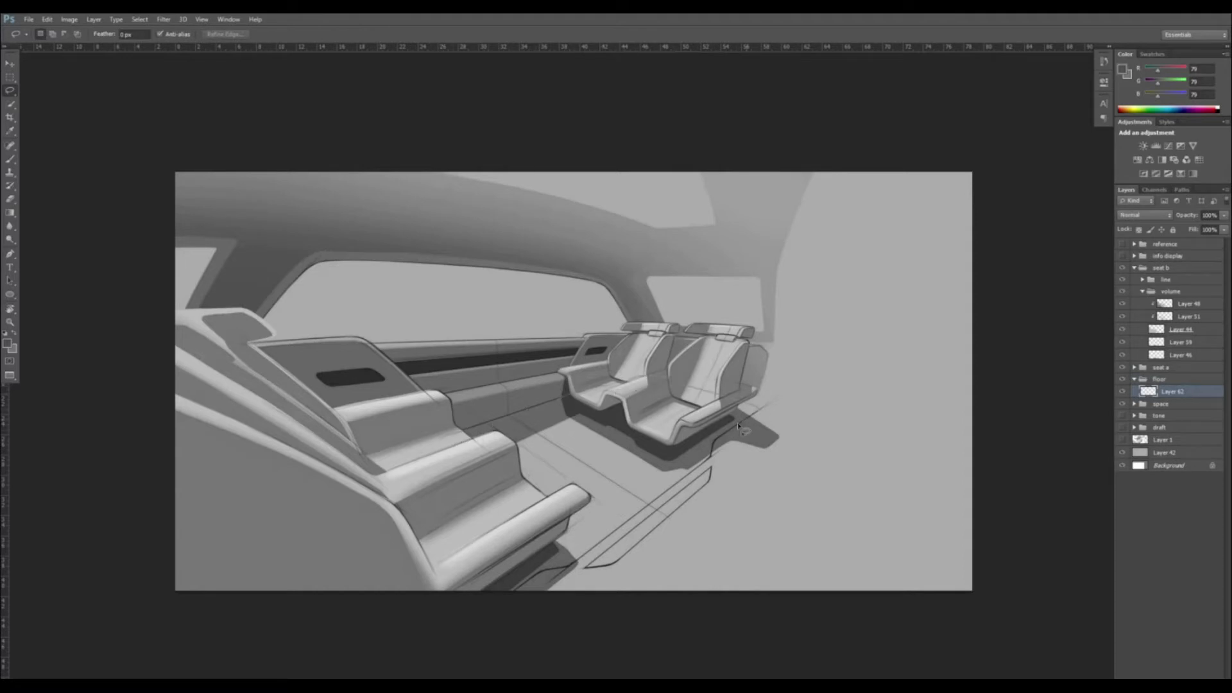
mouse_move(546, 569)
left_mouse_down()
mouse_move(627, 522)
mouse_move(515, 589)
left_mouse_up()
mouse_move(585, 568)
left_mouse_down()
mouse_move(655, 513)
mouse_move(587, 568)
left_mouse_up()
key("i")
left_click_drag(663, 488, 659, 432)
key("alt+BackSpace")
key("ctrl+d")
key("m")
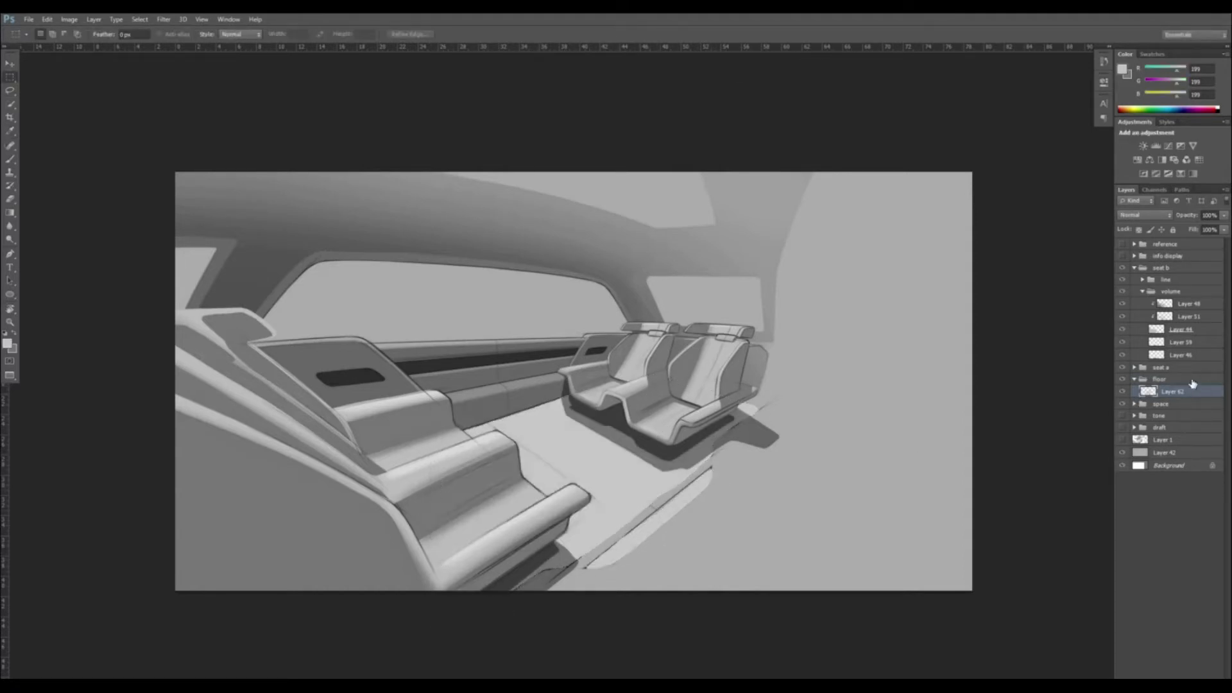
Move the floor group into the space group, between its line and volume groups
left_click(1134, 404)
left_click(1142, 428)
left_click_drag(1188, 380, 1189, 421)
left_click(1187, 416)
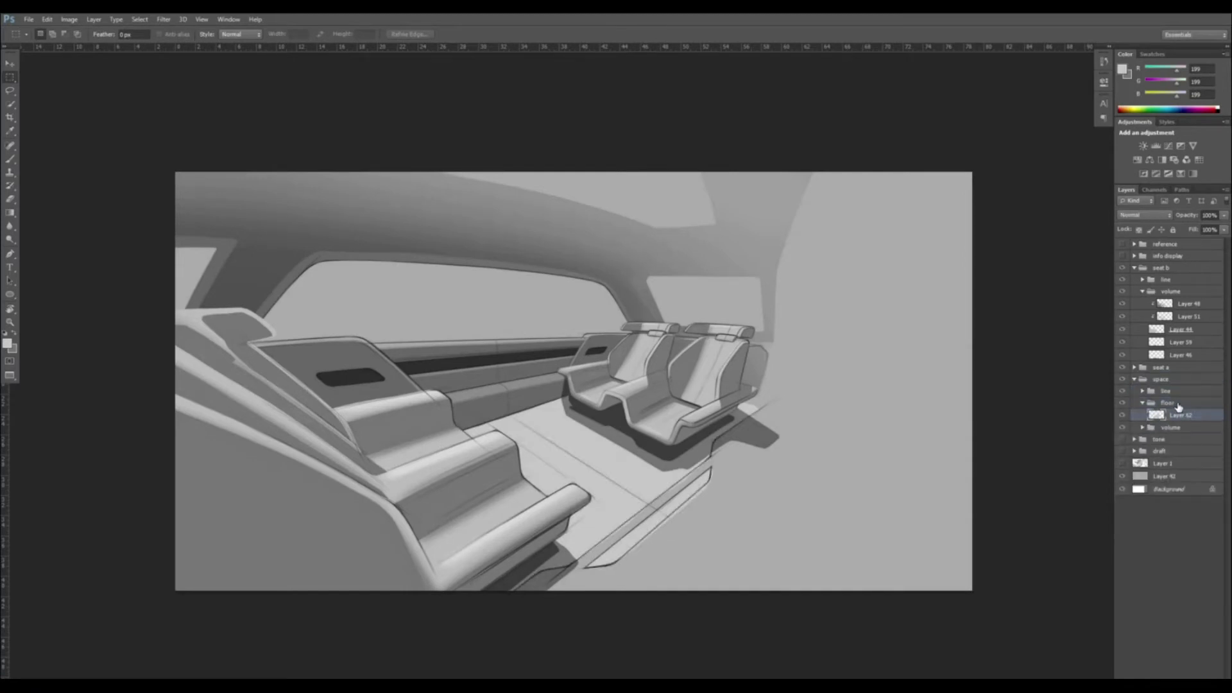
Clean up the light floor fill along the door sill line with brush and eraser strokes
key("ctrl+plus")
key("b")
right_click(710, 375)
mouse_move(853, 519)
left_mouse_down()
mouse_move(708, 374)
mouse_move(632, 401)
left_mouse_up()
left_click_drag(521, 461, 620, 374)
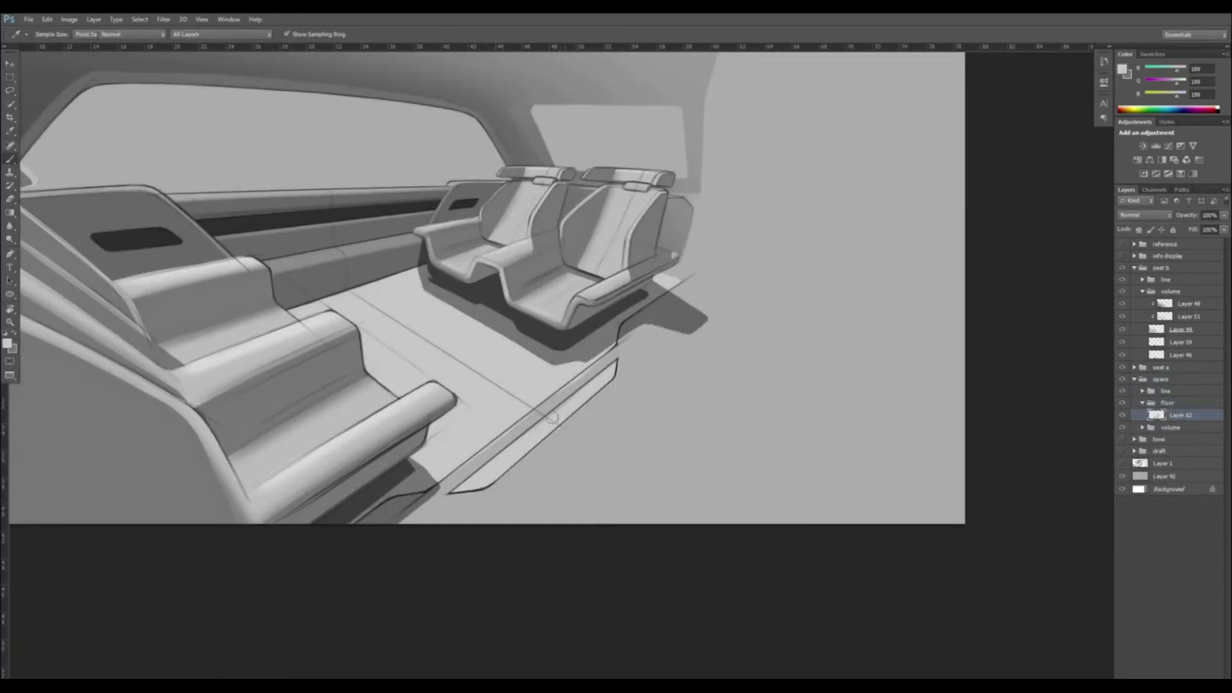
key("b")
key("e")
left_click_drag(443, 477, 585, 372)
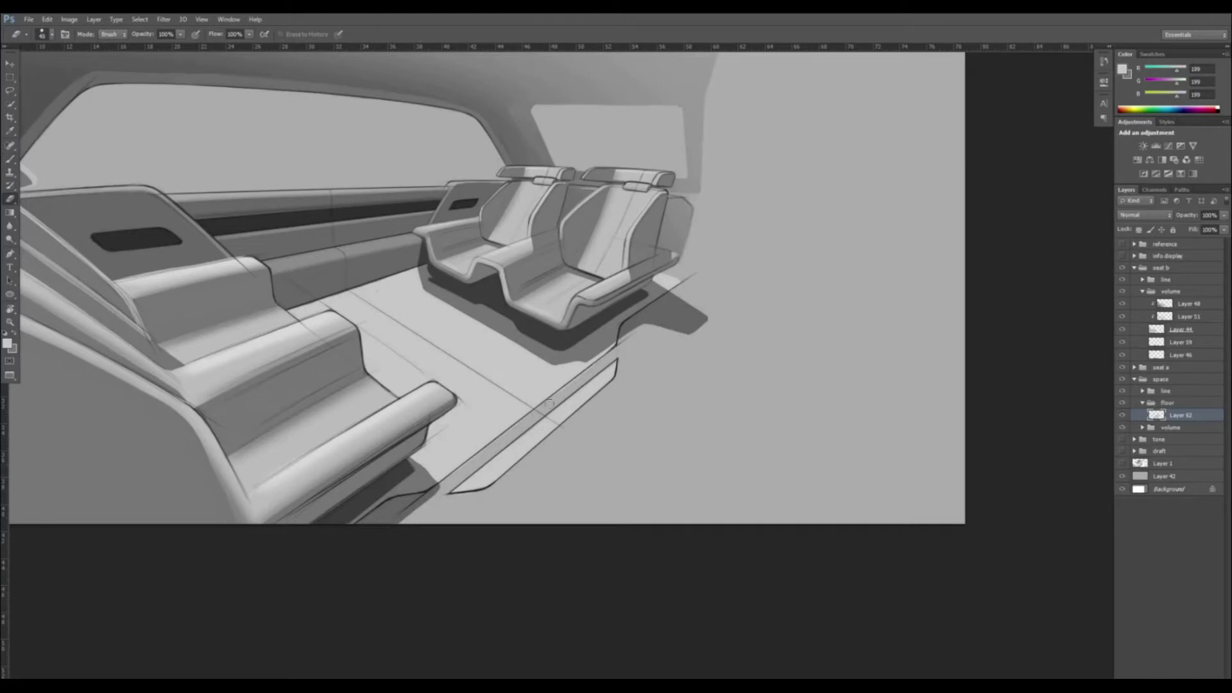
Erase stray light floor fill beside the far seat's armrest using a different eraser tip
right_click(698, 283)
left_click(822, 347)
left_click_drag(678, 274, 642, 265)
key("b")
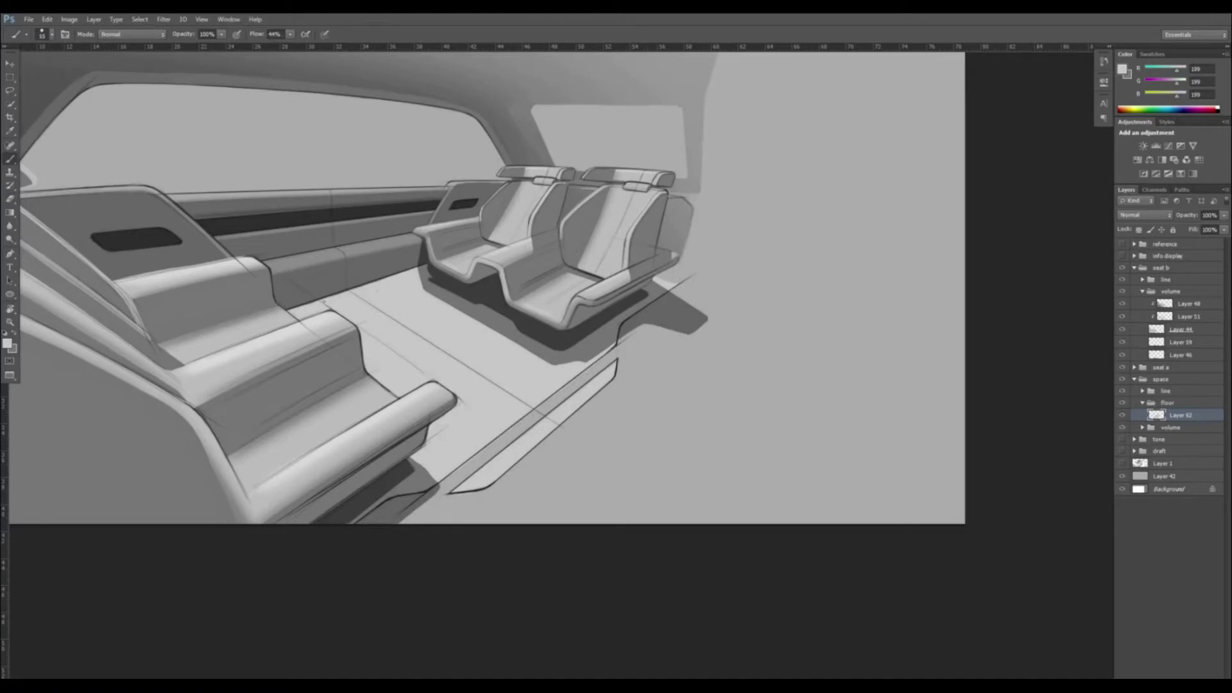
key("ctrl+minus")
left_click_drag(583, 295, 695, 384)
key("ctrl+plus")
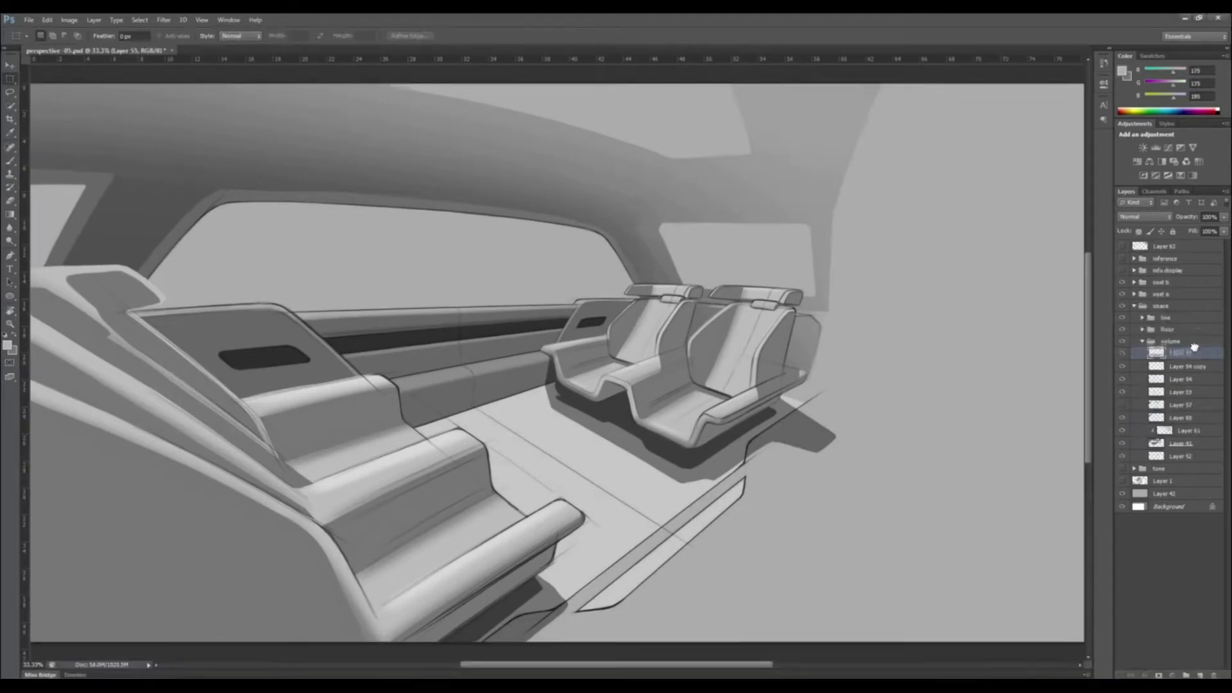
Group the top layer of the volume group as interface, place it above the floor group and collapse it
key("ctrl+g")
double_click(1166, 331)
key("BackSpace")
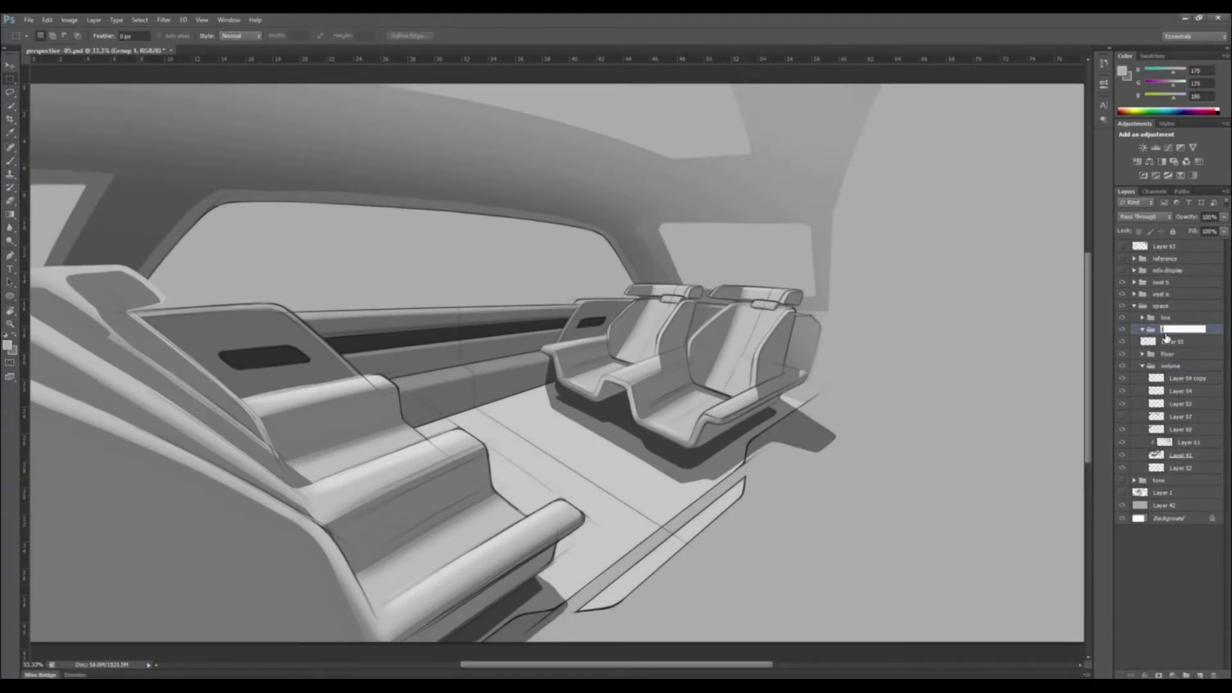
type("interface")
key("Return")
left_click_drag(1170, 345, 1168, 330)
left_click(1142, 330)
Check the floor and volume groups by toggling their visibility, and delete Layer 57
left_click(1122, 342)
left_click(1121, 342)
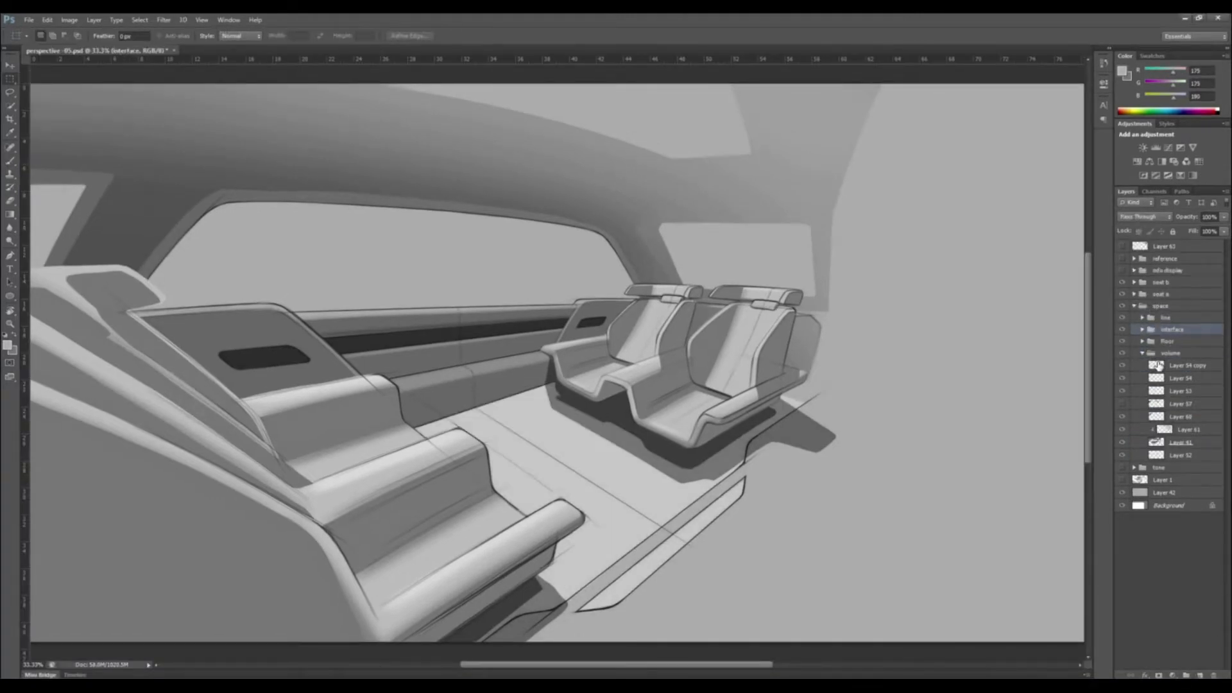
left_click(1121, 354)
left_click(1122, 354)
left_click(1122, 404)
left_click(1182, 407)
key("Delete")
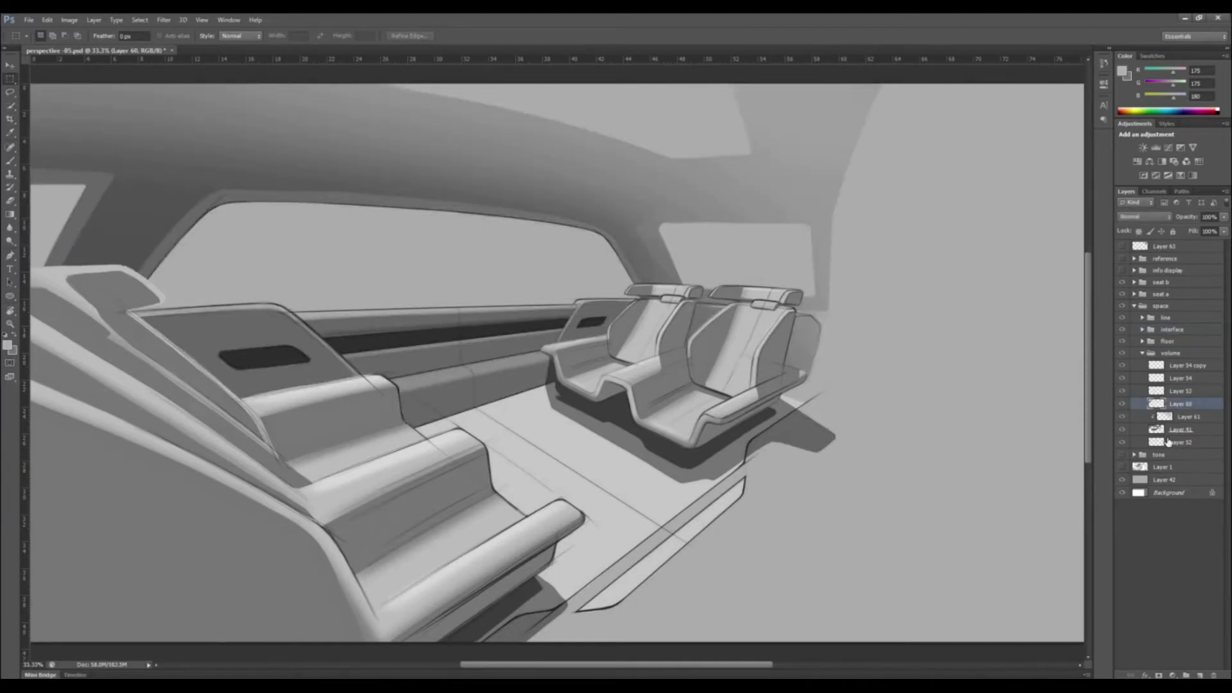
Merge all layers of the volume group, from Layer 54 copy down to Layer 52, into one layer
left_click(1169, 443)
left_click(1121, 430)
left_click(1122, 430)
left_click(1188, 366)
left_click(1181, 442, "shift")
left_click(1122, 379)
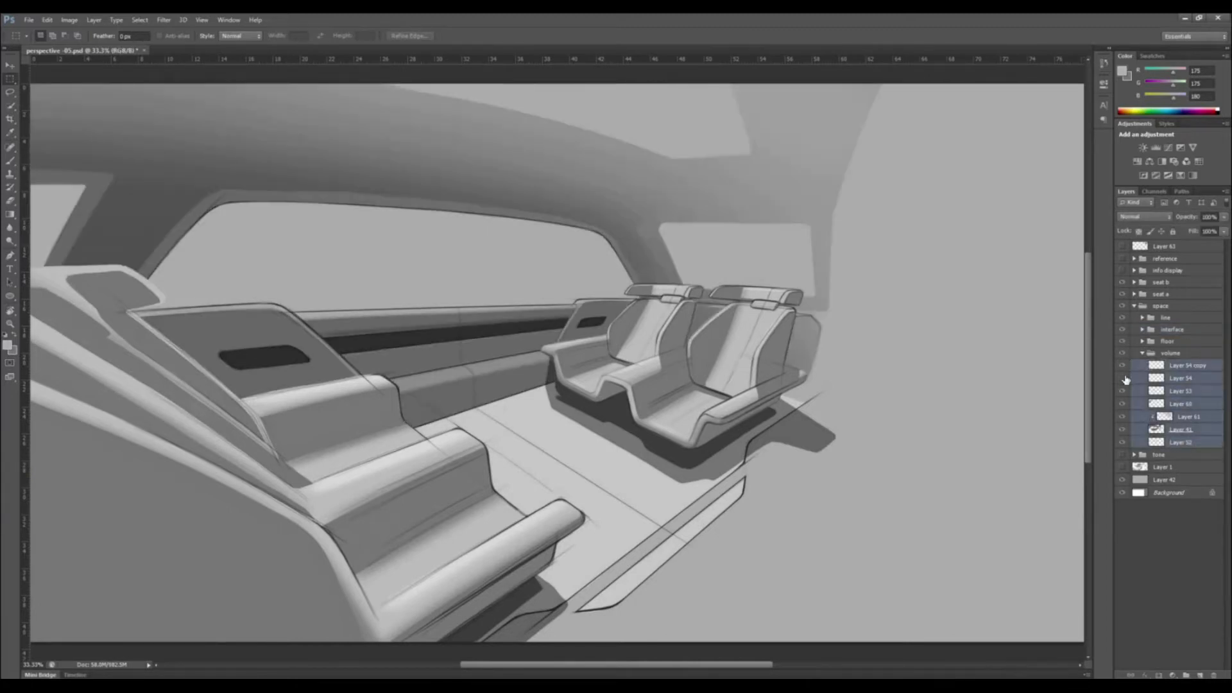
left_click(1123, 379)
right_click(1178, 413)
left_click(1101, 504)
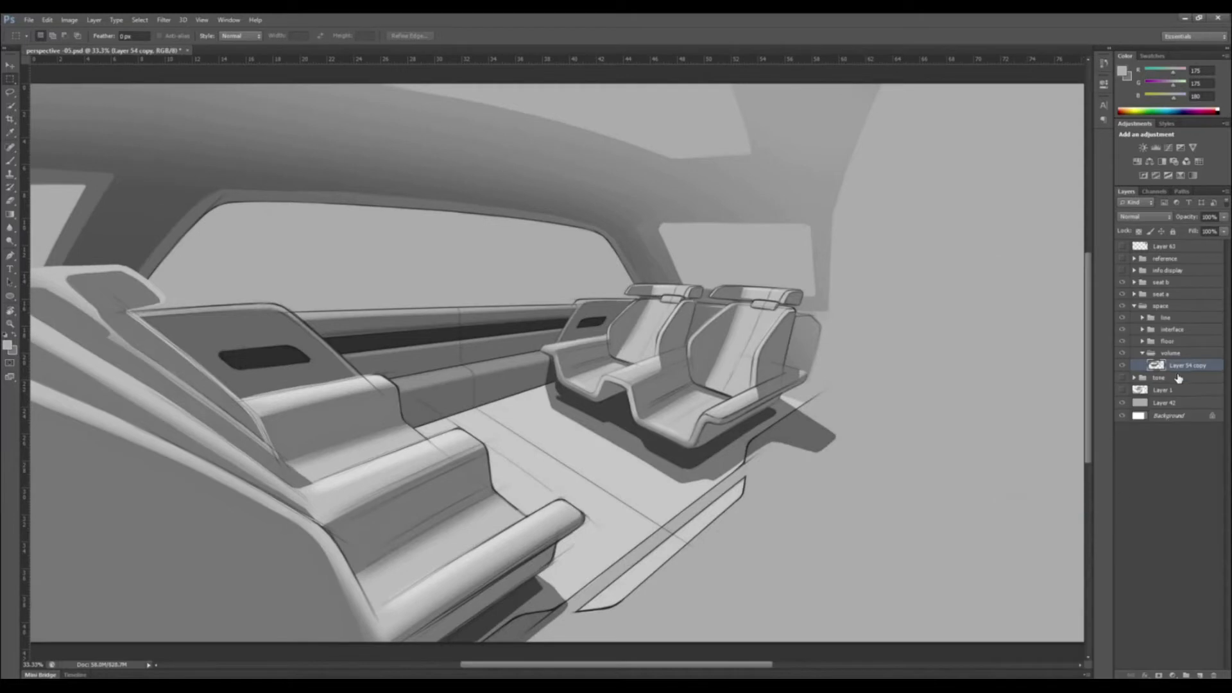
Add a new layer above the merged Layer 54 copy and clip it to that layer
left_click(1188, 366)
left_click(1186, 675)
key("ctrl+z")
left_click(1200, 675)
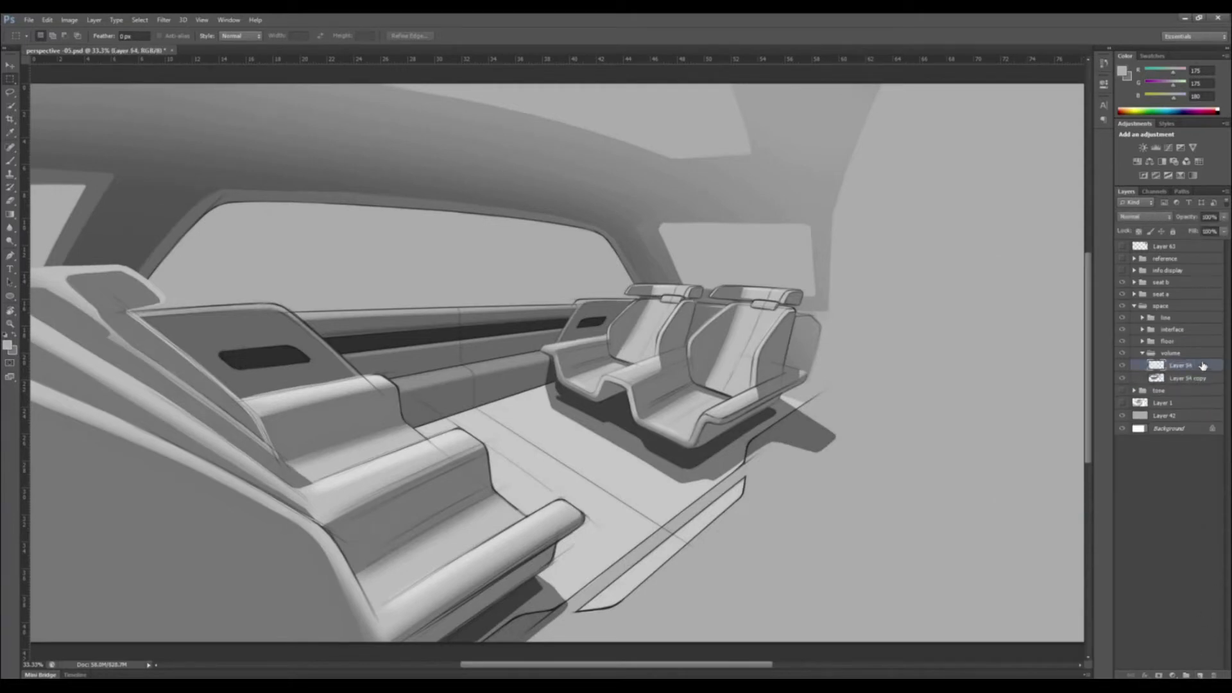
right_click(1206, 365)
left_click(1113, 394)
Fill Layer 64 with the light bluish gray and clear the fill from the seats and side wall below the window
key("alt+BackSpace")
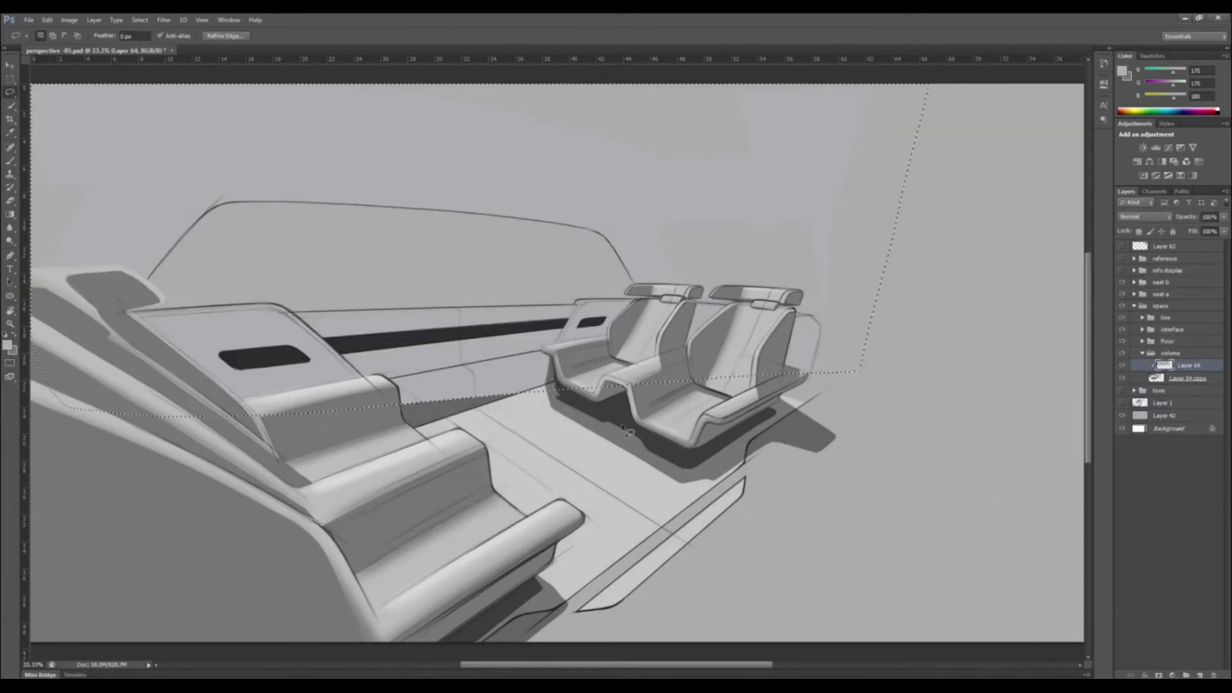
key("l")
mouse_move(128, 312)
left_mouse_down()
mouse_move(375, 289)
mouse_move(855, 411)
mouse_move(225, 581)
left_mouse_up()
key("Delete")
key("ctrl+d")
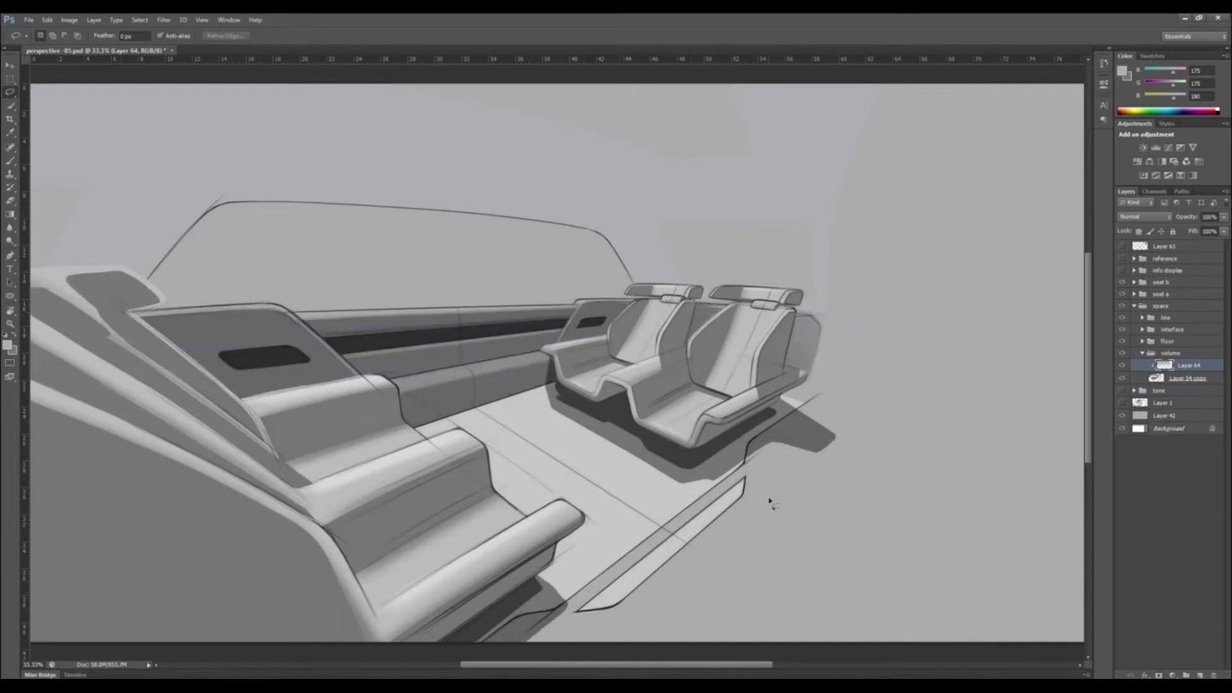
Set the blend mode of the clipped Layer 64 to Darken
mouse_move(1181, 364)
left_mouse_down()
mouse_move(1184, 384)
mouse_move(1194, 359)
left_mouse_up()
left_click(1189, 367)
right_click(1194, 364)
left_click(1113, 393)
scroll(1138, 219, "down", 3)
scroll(1138, 220, "up", 1)
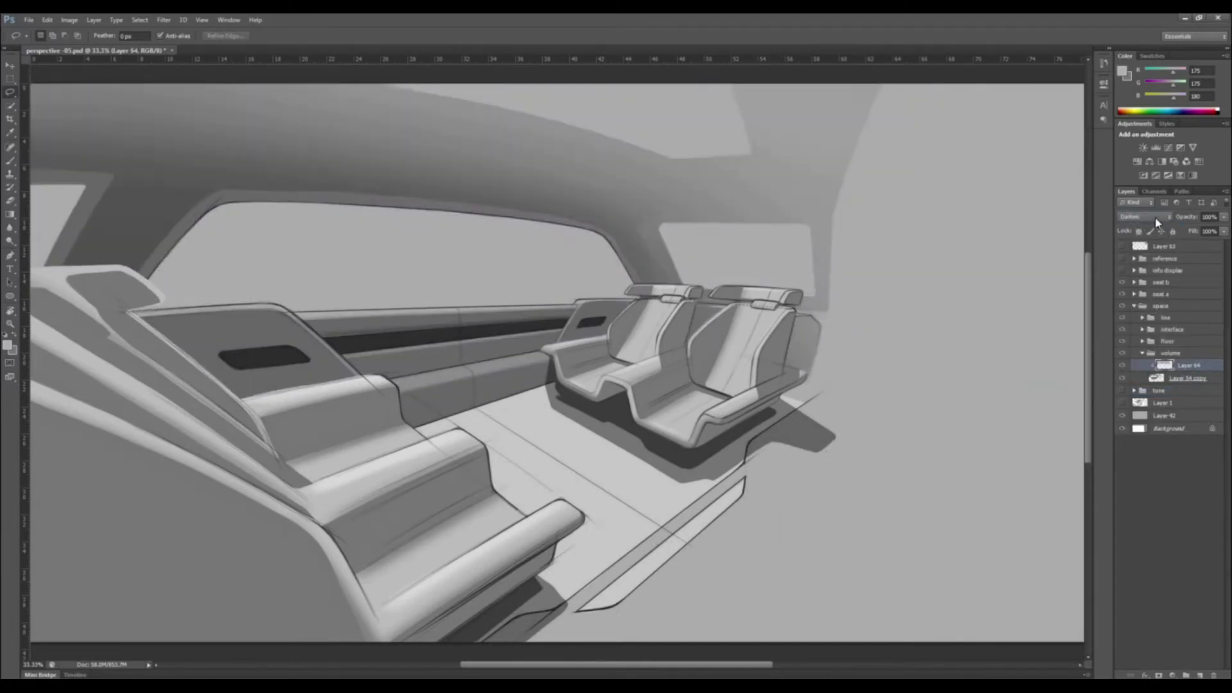
Add a new clipped layer directly above Layer 54 copy and sample a bluish gray from the small reference sketch
left_click(1180, 379)
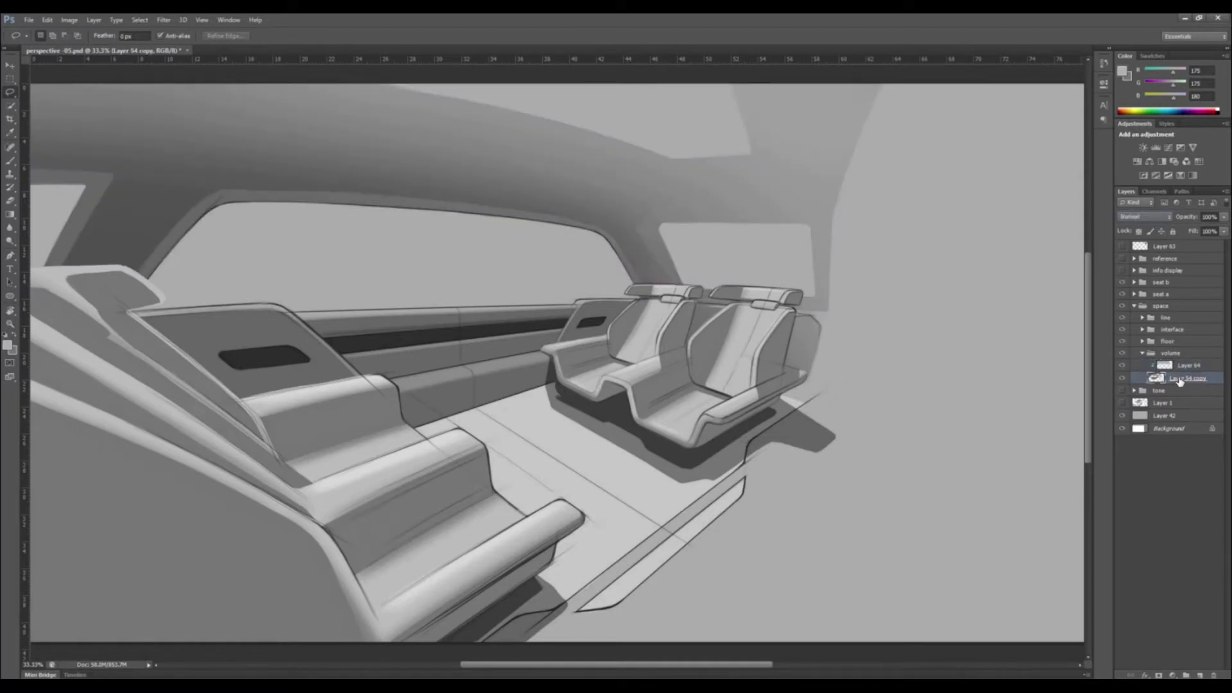
left_click(1199, 676)
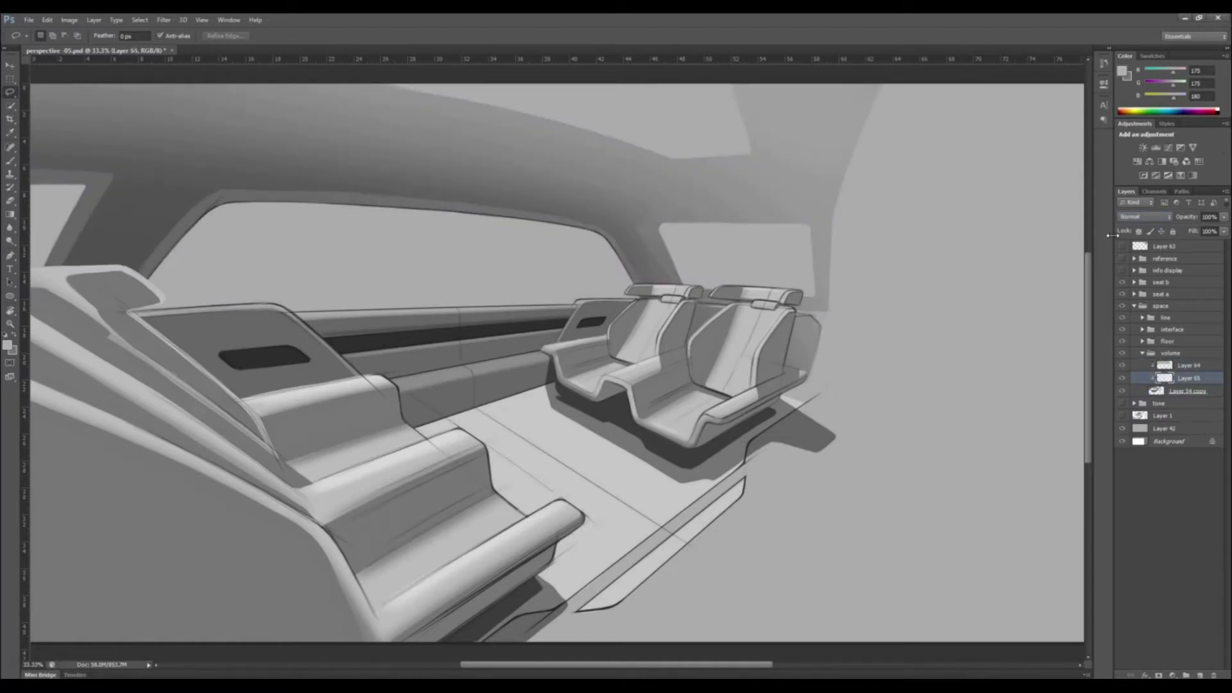
left_click(1121, 257)
key("i")
left_click(857, 172)
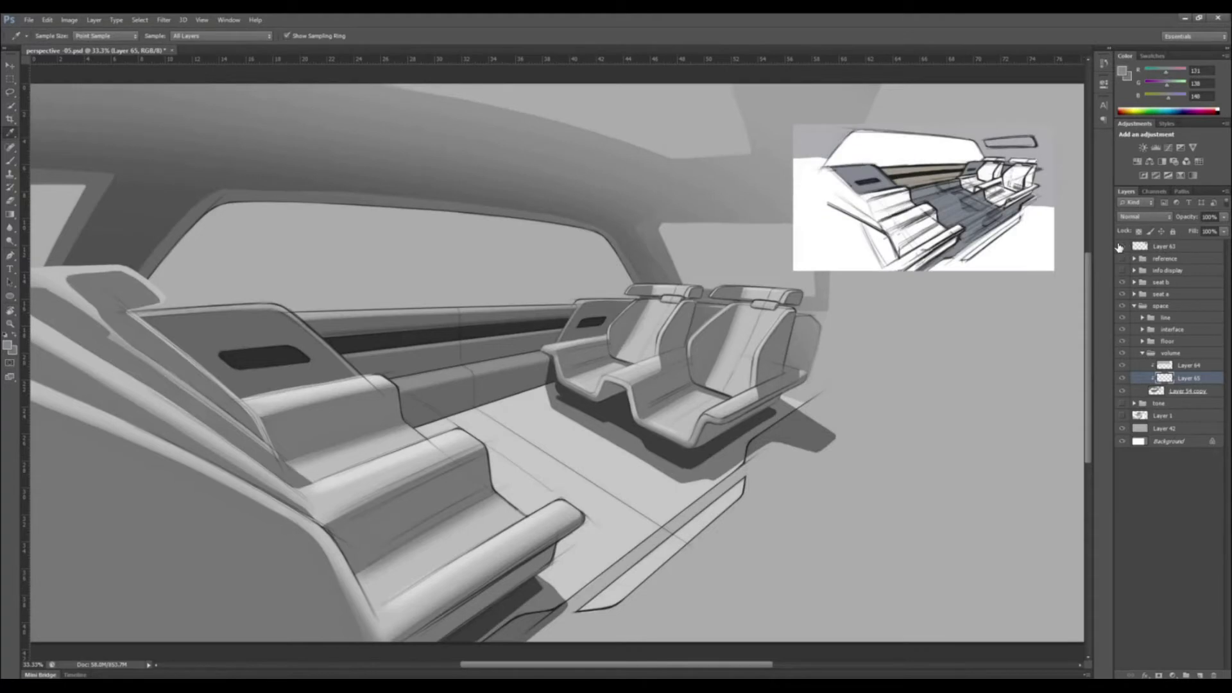
Hide the reference sketch, outline the side wall panels below the window and fill them with the sampled bluish gray on Layer 65
left_click(1122, 246)
key("l")
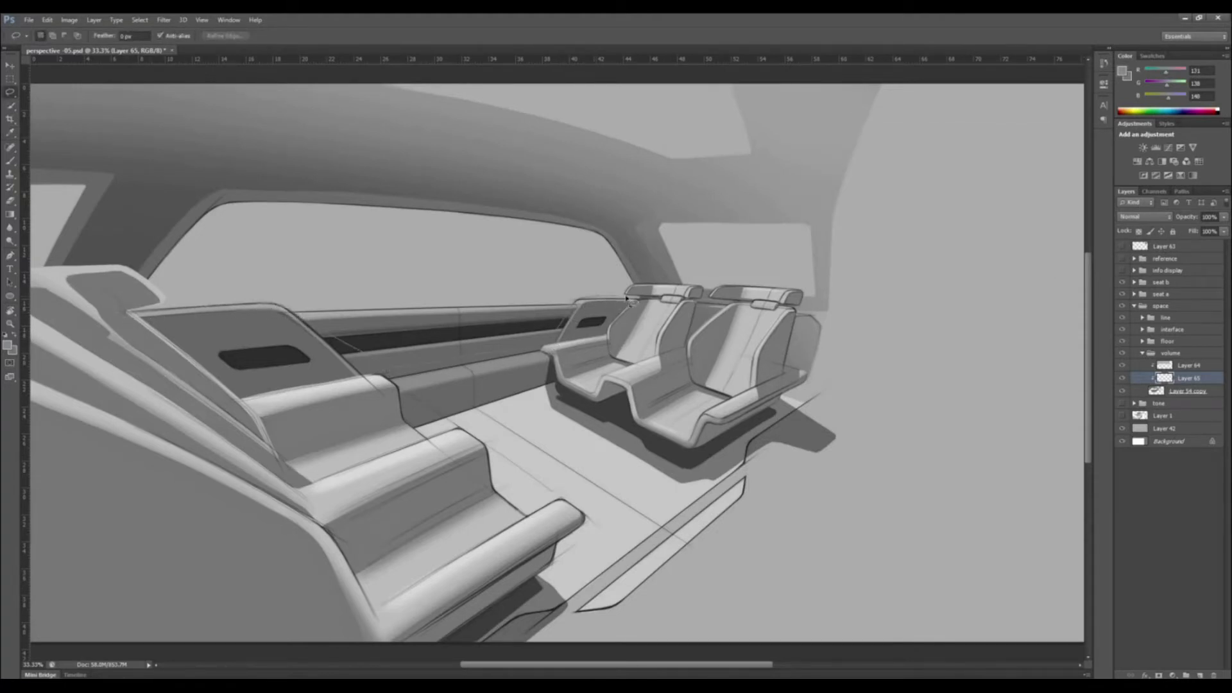
mouse_move(844, 322)
left_mouse_down()
mouse_move(847, 396)
mouse_move(346, 473)
mouse_move(128, 432)
left_mouse_up()
key("shift+F5")
key("Return")
key("m")
key("ctrl+d")
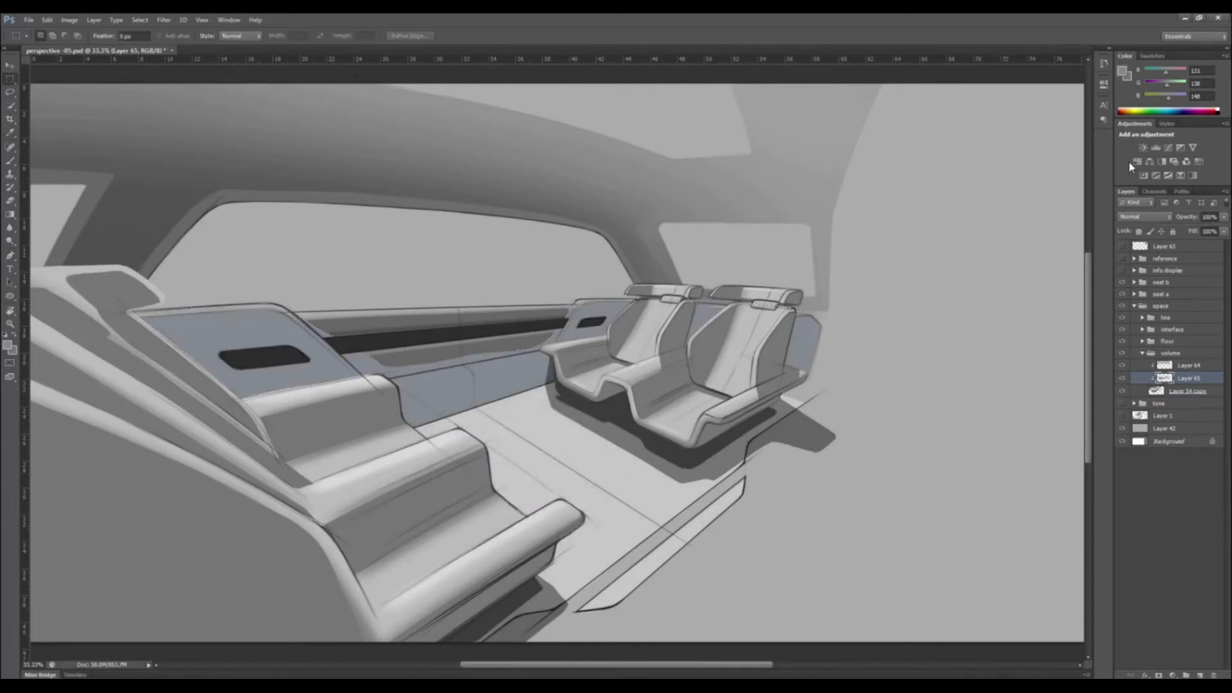
Cycle through the blend modes for Layer 65 and settle on Multiply
double_click(1128, 217)
key("Down")
key("Down")
key("Down")
key("Down")
key("Down")
key("Down")
key("Down")
key("Down")
key("Up")
key("Up")
key("Up")
key("Up")
key("Up")
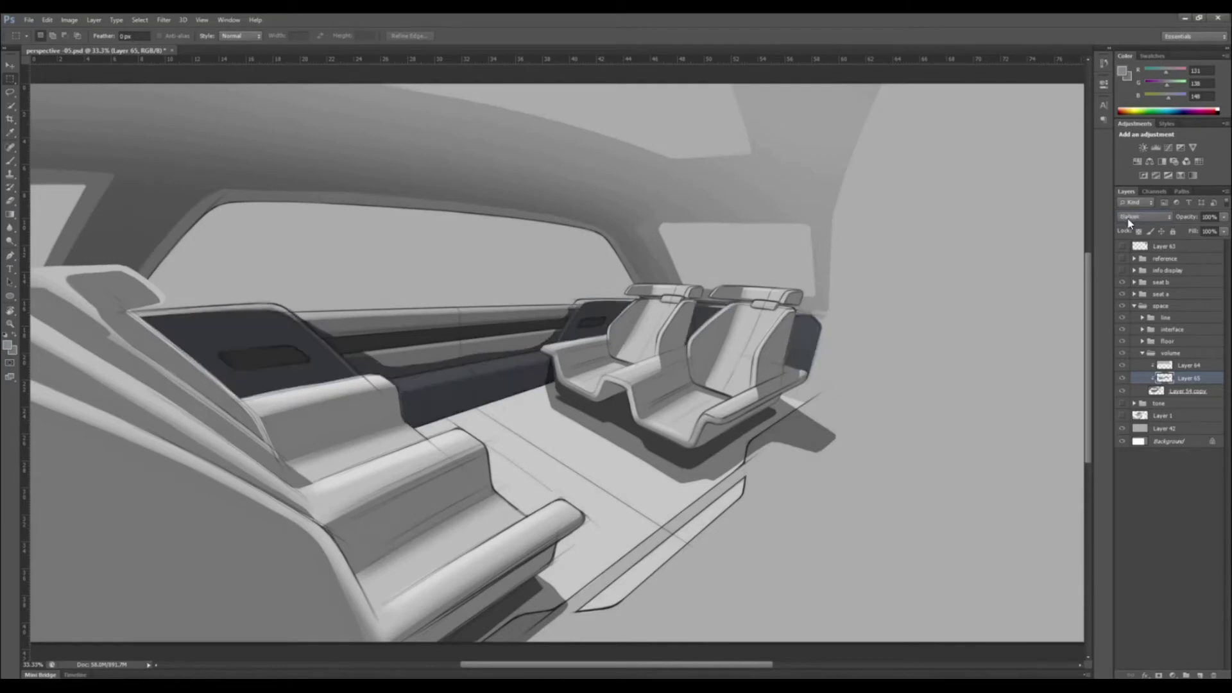
key("Up")
key("Down")
Erase the dark blue fill that spills past the outlines of the side wall panels
right_click(336, 268)
key("Escape")
key("e")
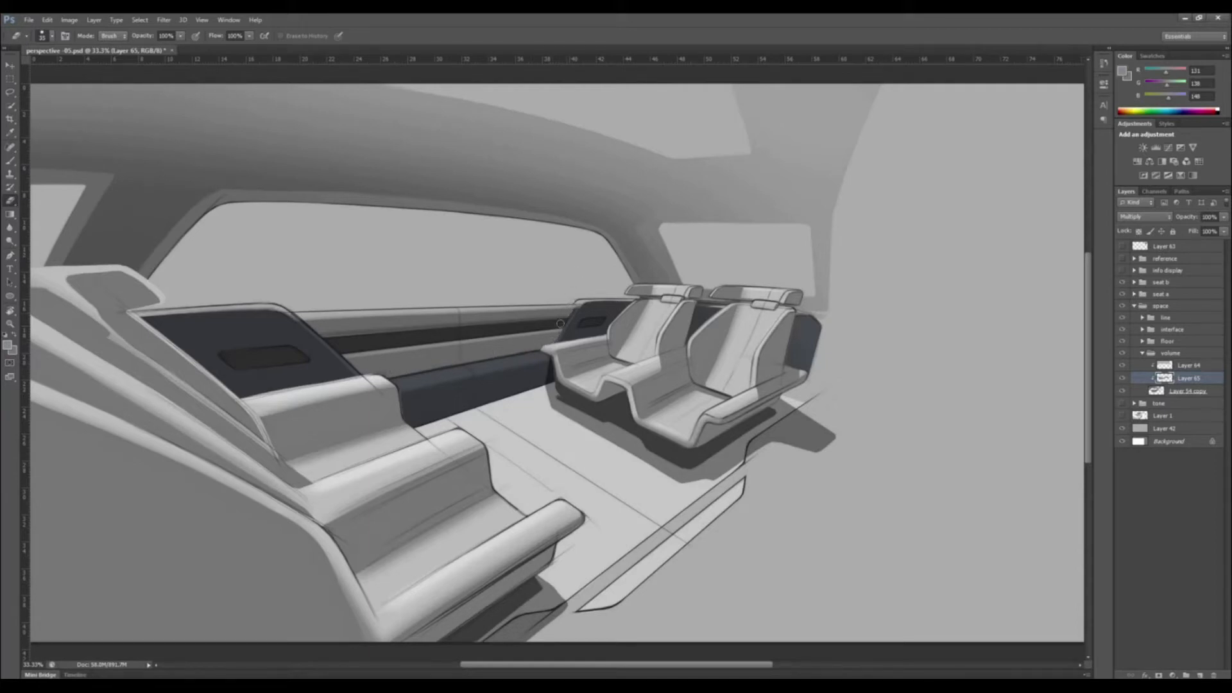
key("b")
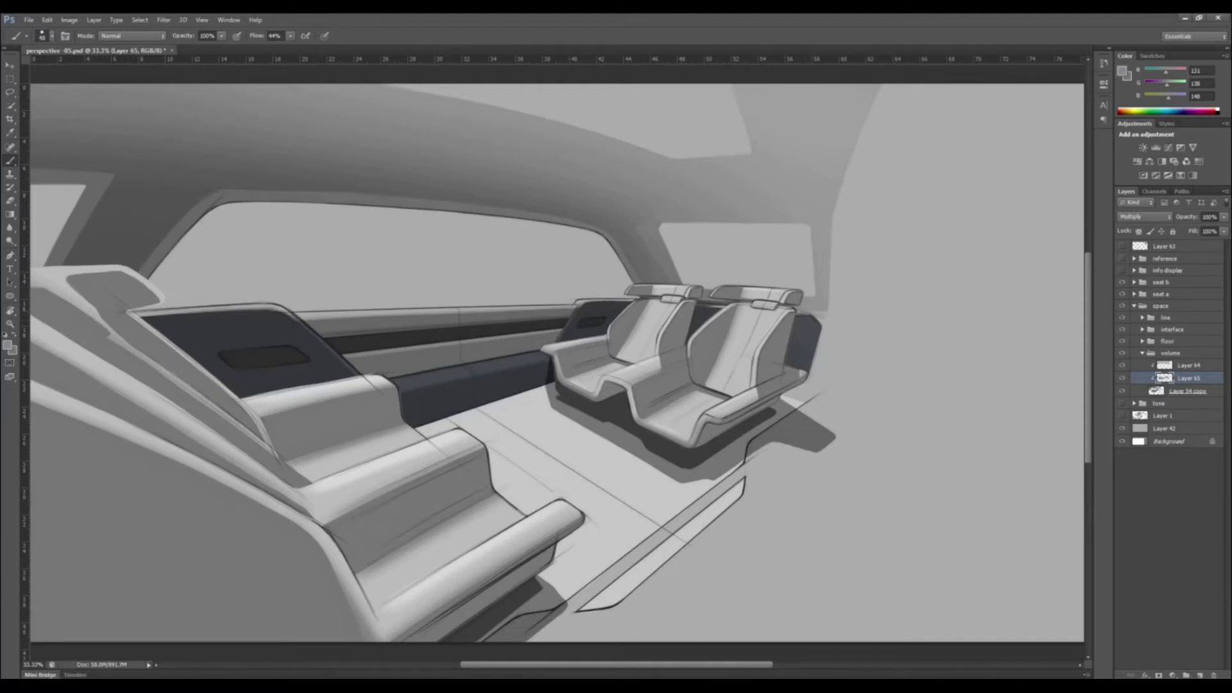
Show the material reference images and duplicate the wood plank image layer, Layer 2
left_click(1141, 352)
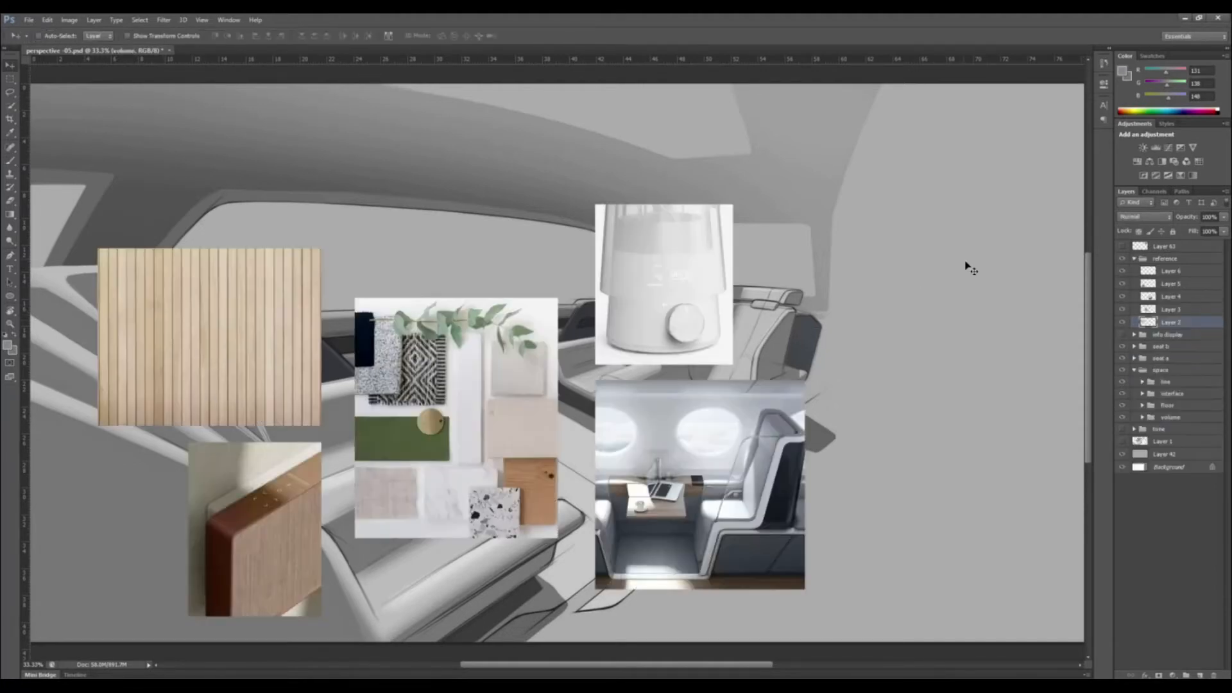
right_click(1190, 324)
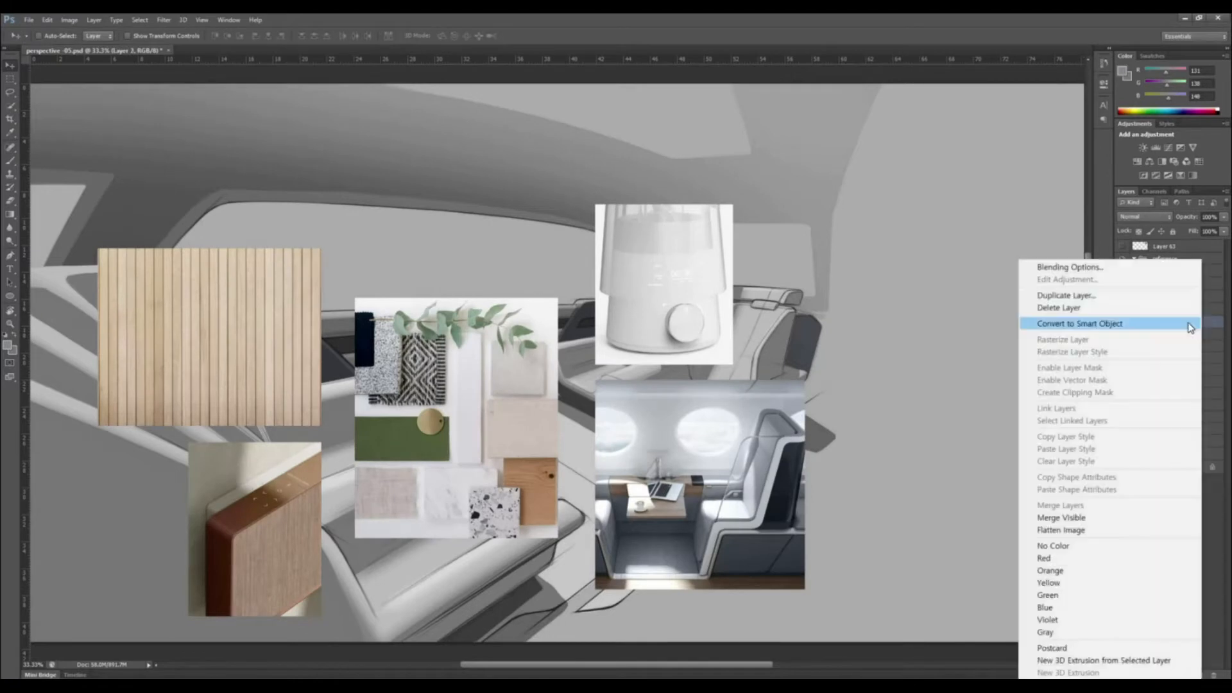
left_click(1065, 295)
key("Return")
key("b")
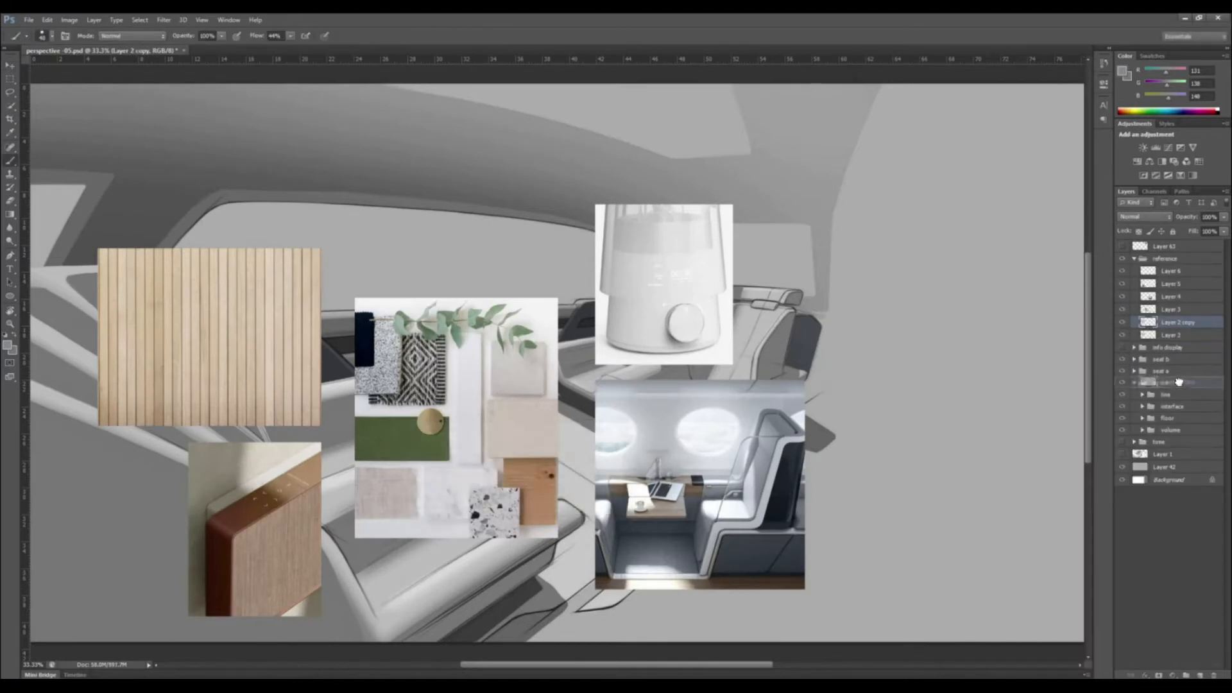
Move Layer 2 copy into the floor group above Layer 62 and hide the reference group
left_click_drag(1178, 381, 1177, 423)
left_click(1122, 258)
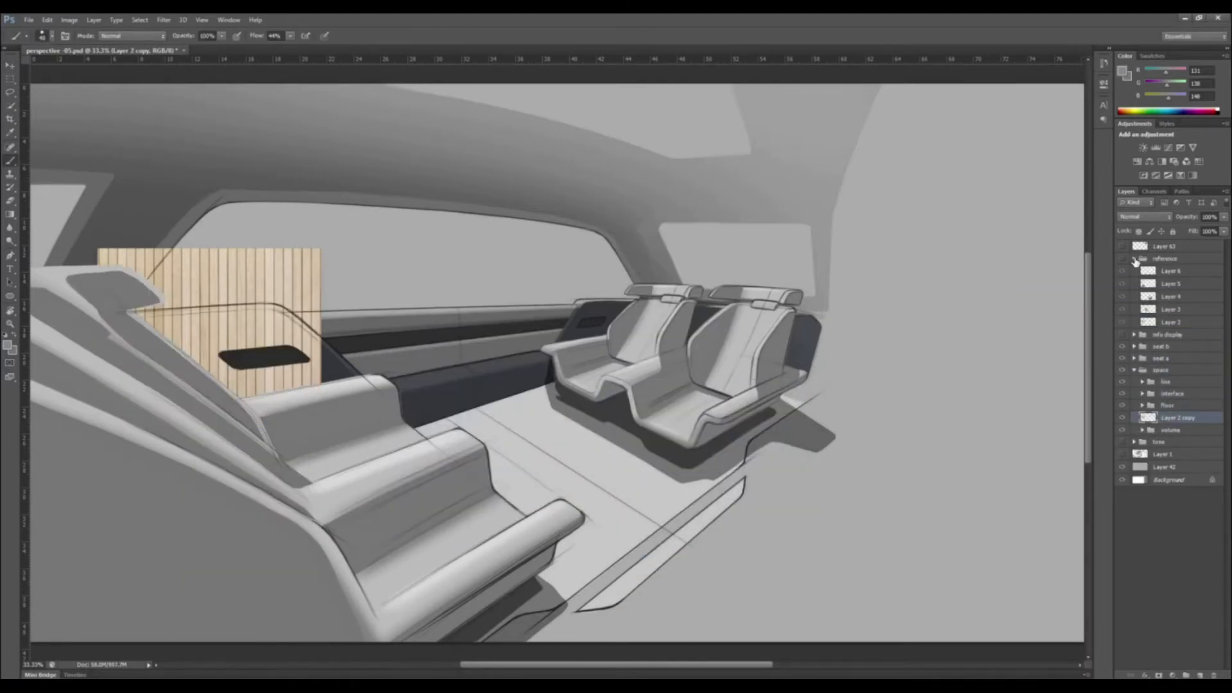
left_click(1135, 259)
left_click(1142, 341)
left_click_drag(1184, 366, 1181, 352)
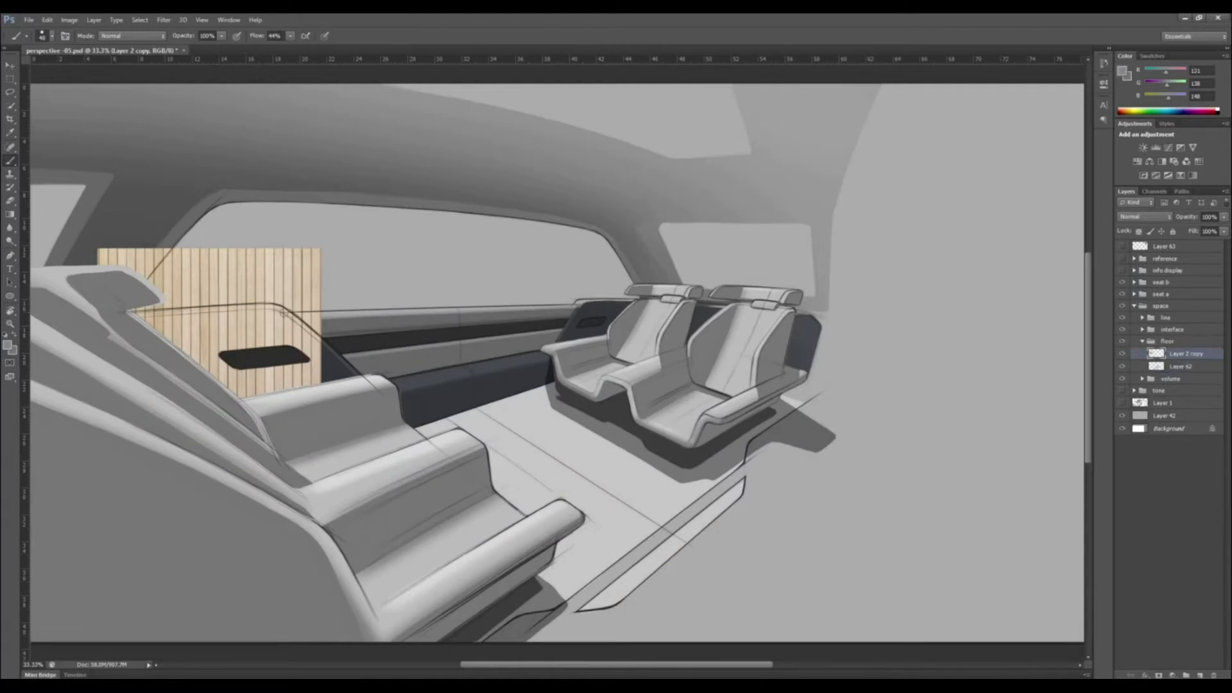
Move the wood plank texture over the floor and distort its corners roughly into the floor's perspective
left_click_drag(283, 313, 561, 398)
key("ctrl+t")
left_click_drag(693, 314, 708, 508)
left_click_drag(556, 515, 679, 529)
left_click_drag(432, 337, 458, 384)
left_click_drag(642, 403, 846, 302)
left_click_drag(495, 507, 326, 565)
Reshape the plank texture's corners, extending it below the canvas and tightening it behind the seats to follow the floor's perspective
key("ctrl+minus")
key("ctrl+minus")
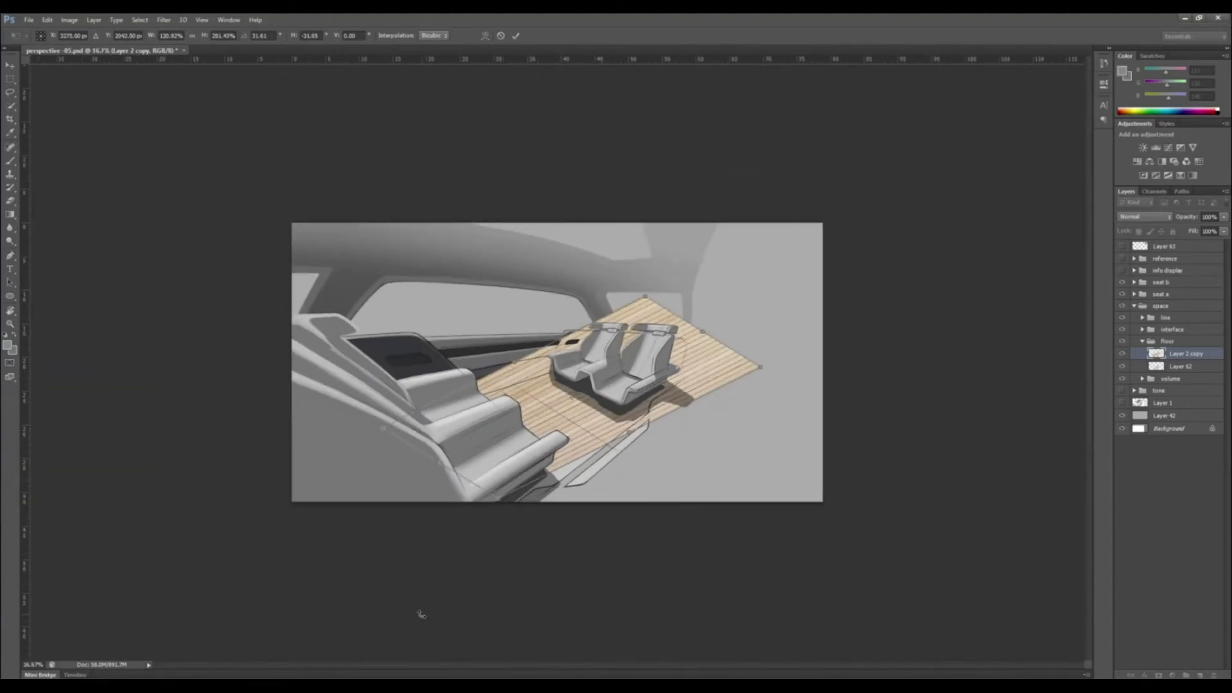
left_click_drag(498, 499, 492, 537)
left_click_drag(760, 368, 710, 373)
left_click_drag(645, 297, 597, 356)
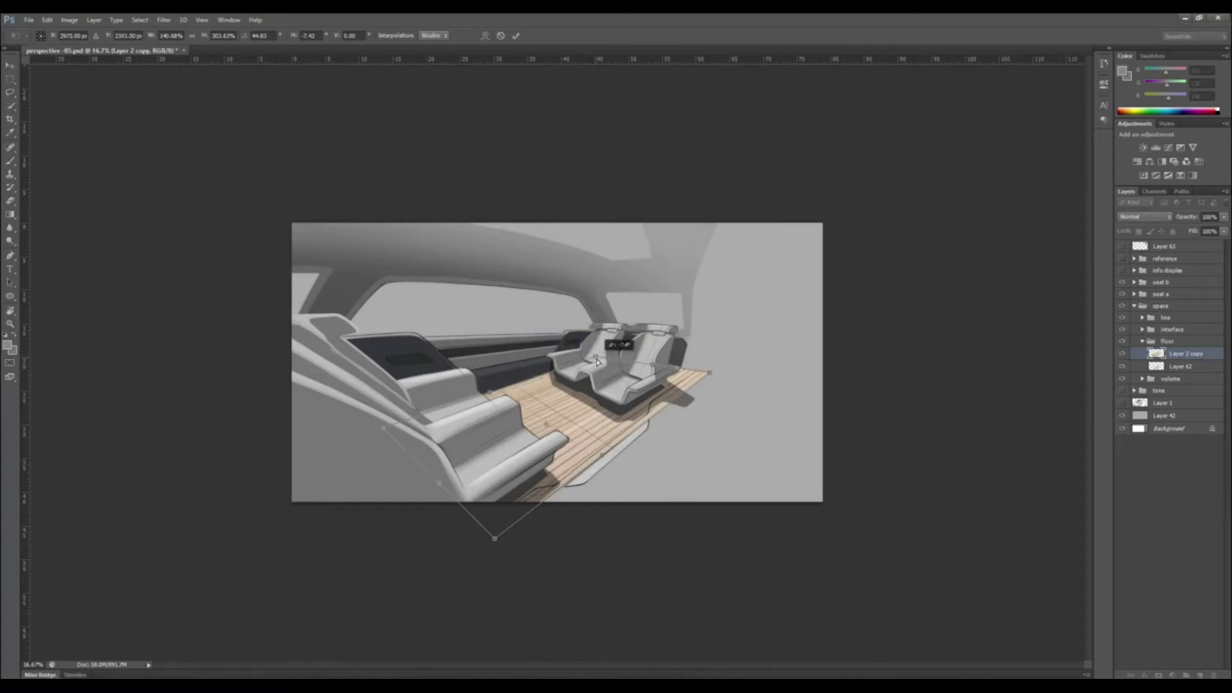
left_click_drag(383, 429, 383, 421)
left_click_drag(494, 537, 471, 554)
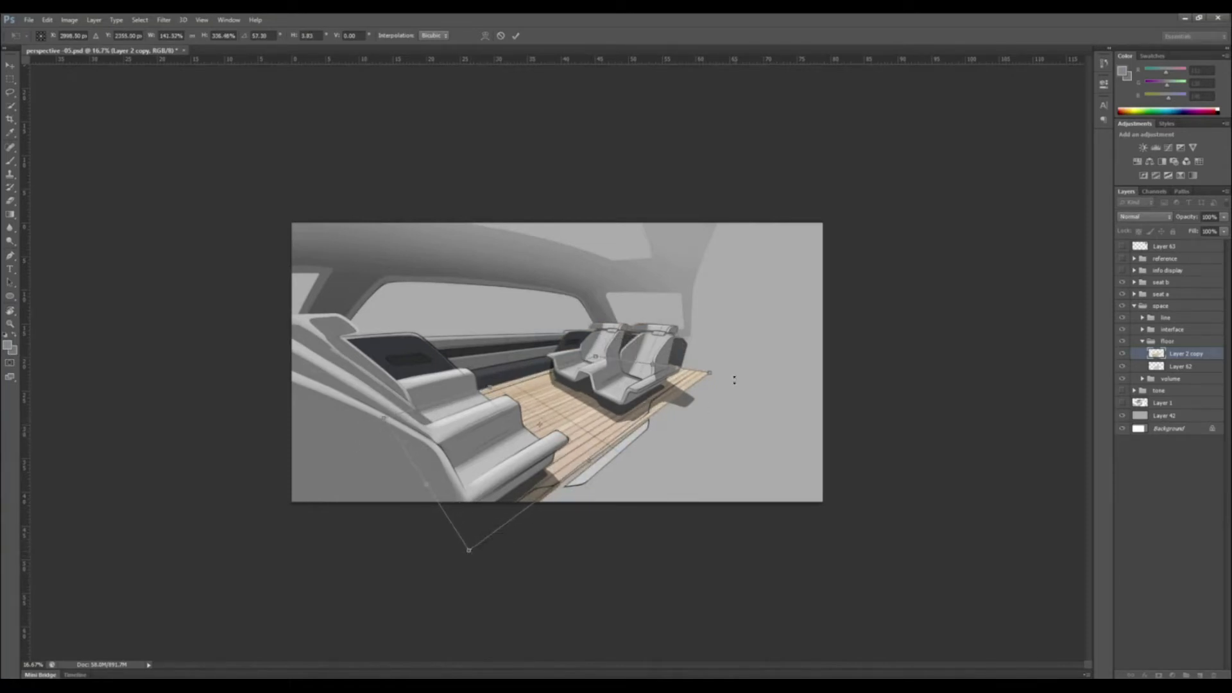
left_click_drag(710, 372, 705, 369)
Fine-tune the plank texture's corners against the floor's edges and apply the transform
key("ctrl+plus")
key("ctrl+plus")
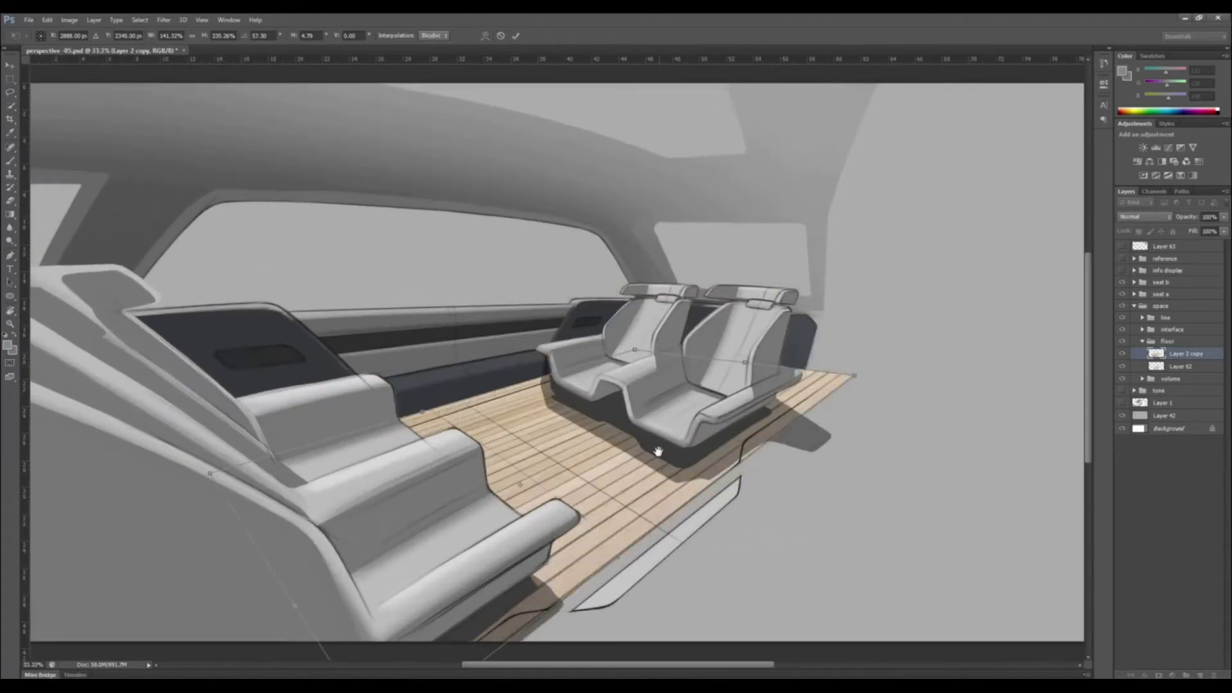
left_click_drag(658, 451, 682, 344)
left_click_drag(445, 305, 454, 305)
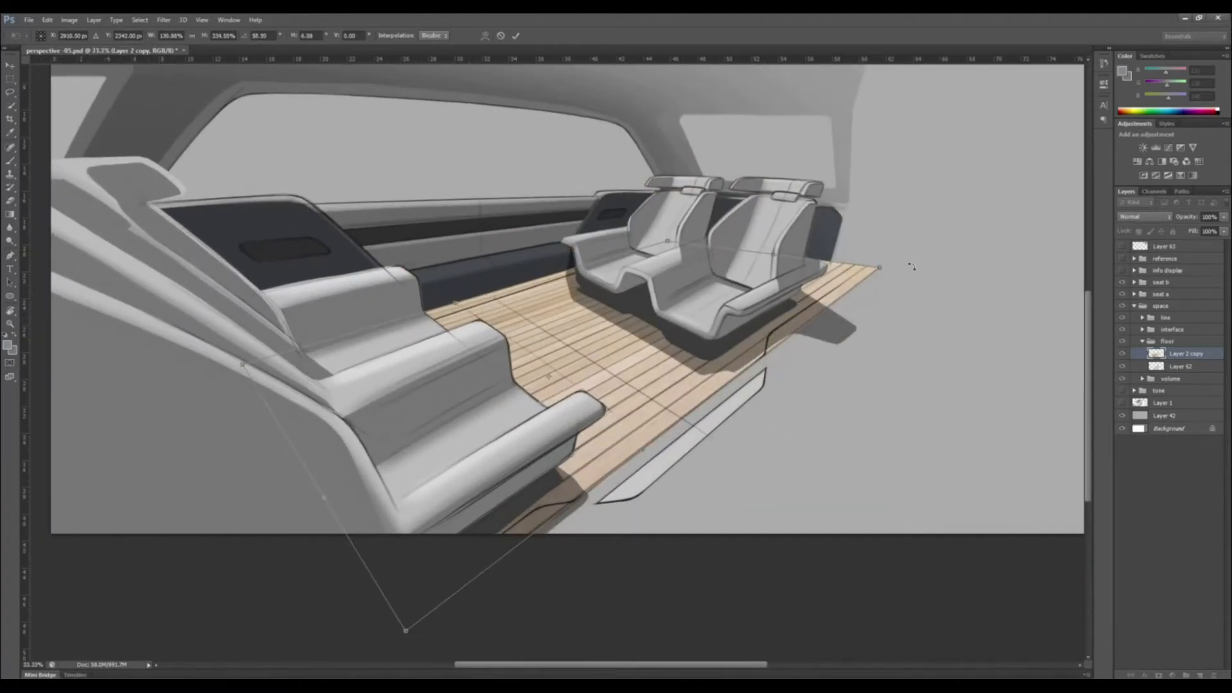
left_click_drag(879, 270, 859, 288)
left_click_drag(406, 633, 419, 646)
left_click_drag(243, 367, 252, 375)
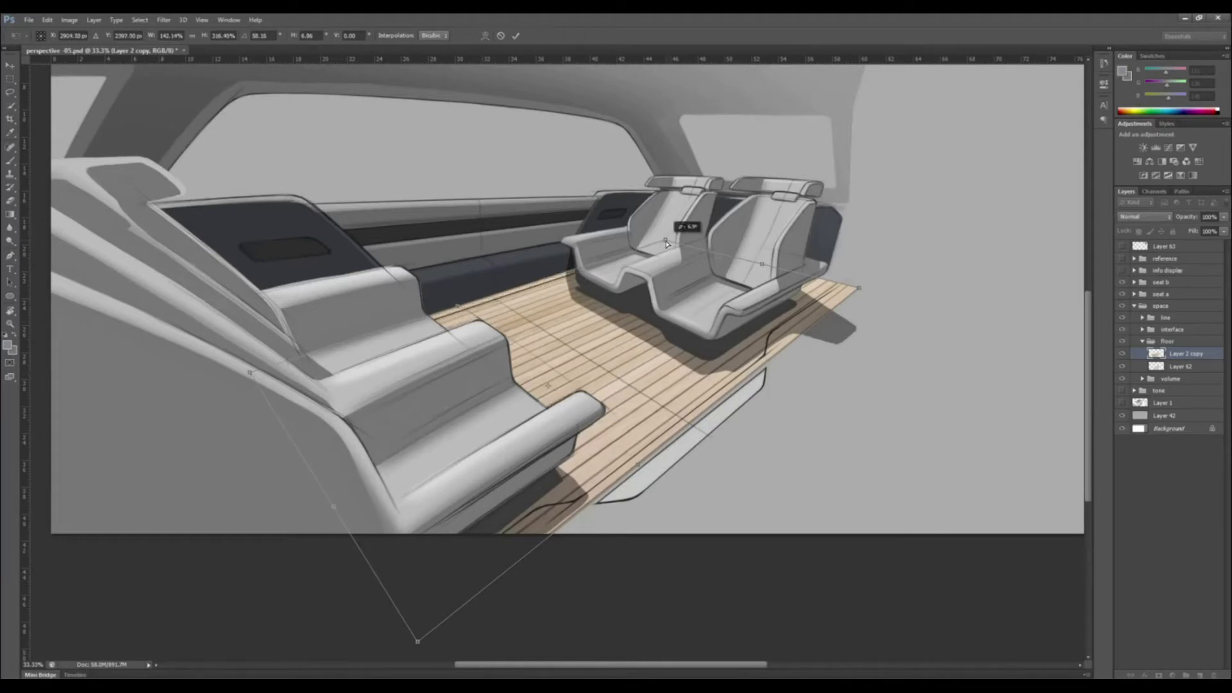
key("Return")
Clip the plank texture to Layer 62 and add a new layer above it, clipped the same way
right_click(1191, 351)
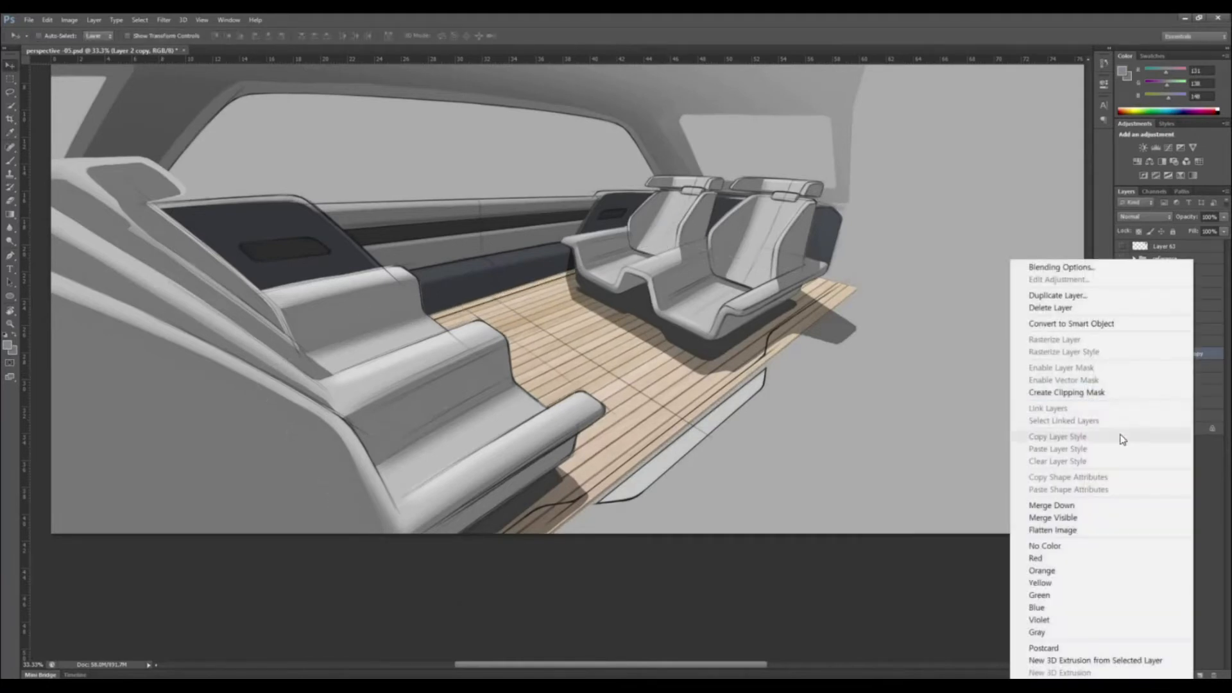
left_click(1119, 392)
key("ctrl+minus")
left_click(1200, 676)
right_click(1205, 352)
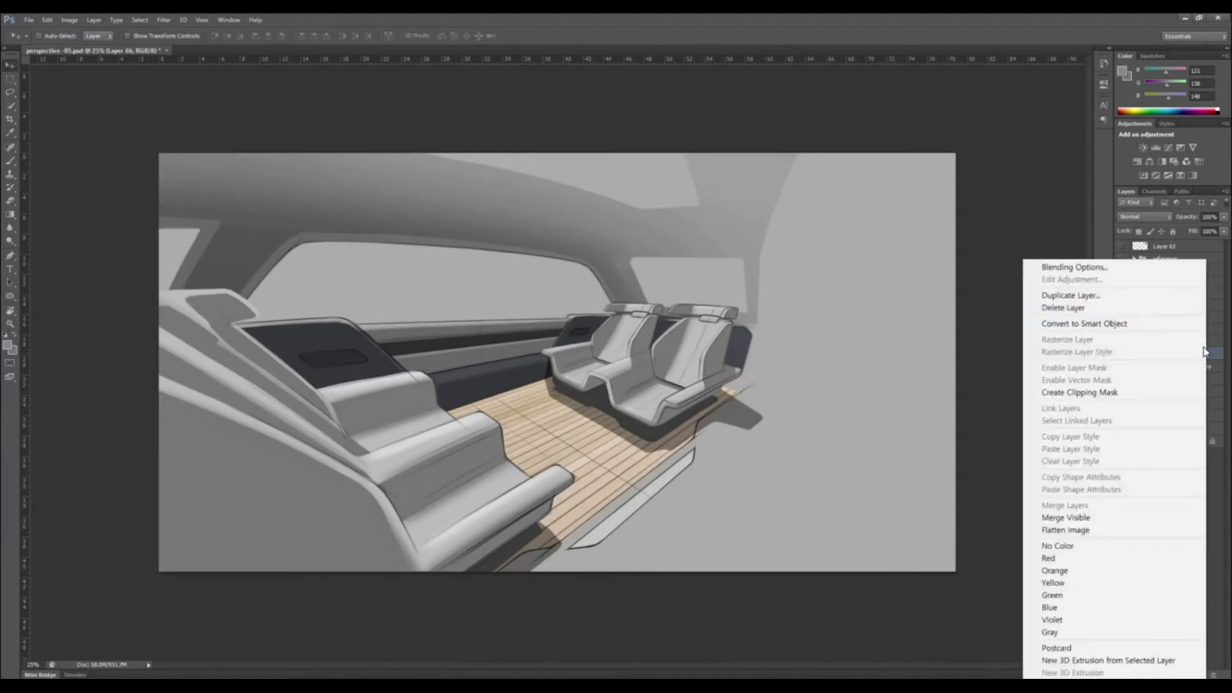
left_click(1089, 391)
Set the foreground color to white and choose a soft round brush tip
key("i")
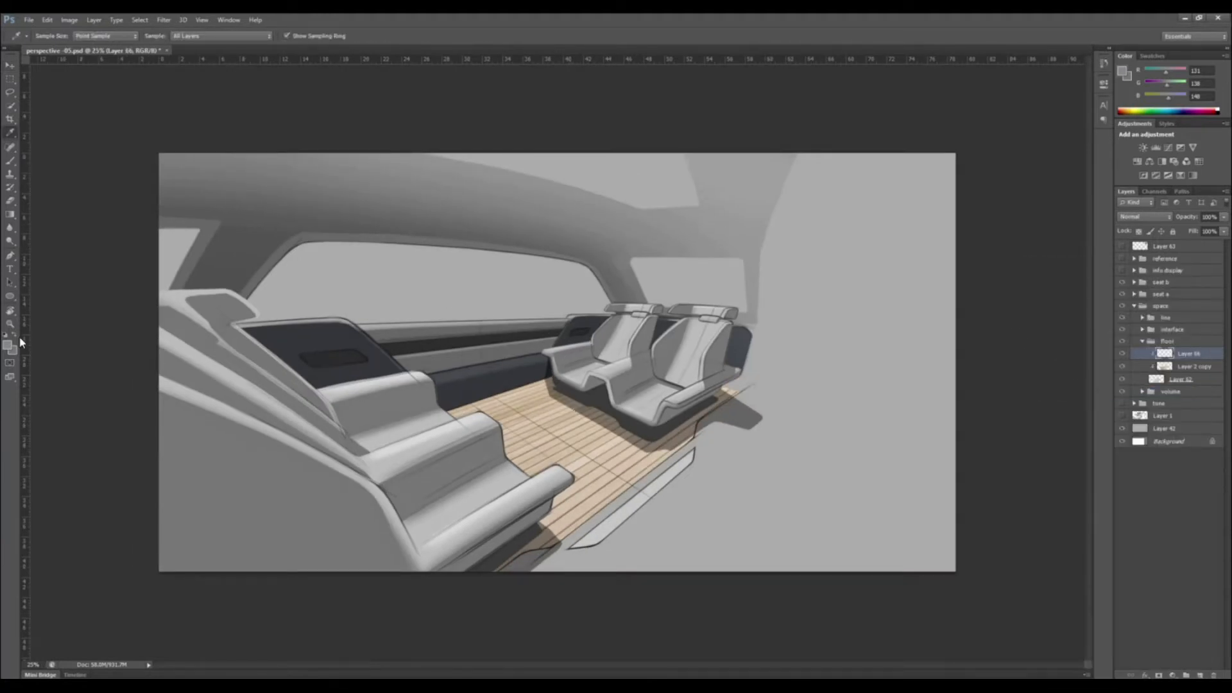
left_click(9, 345)
left_click(439, 500)
left_click(678, 493)
key("b")
right_click(674, 449)
left_click(757, 521)
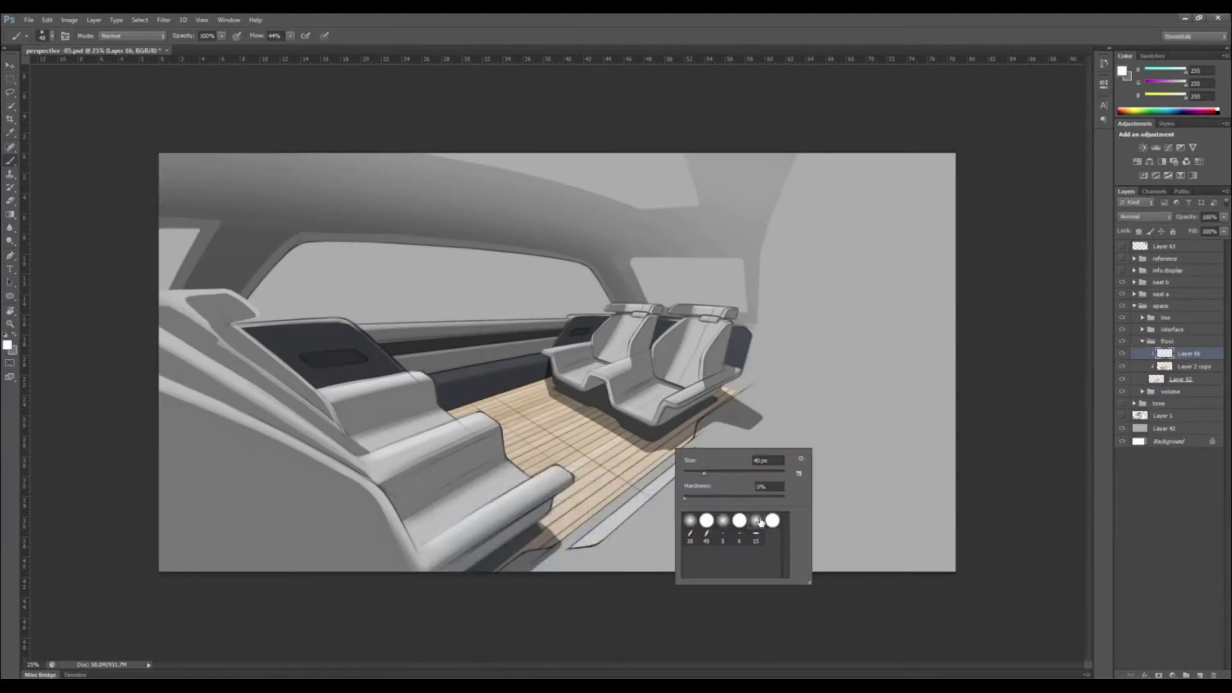
Sample a light beige from the wood planks and softly brighten the floor with the brush on Layer 66
key("i")
left_click(627, 444)
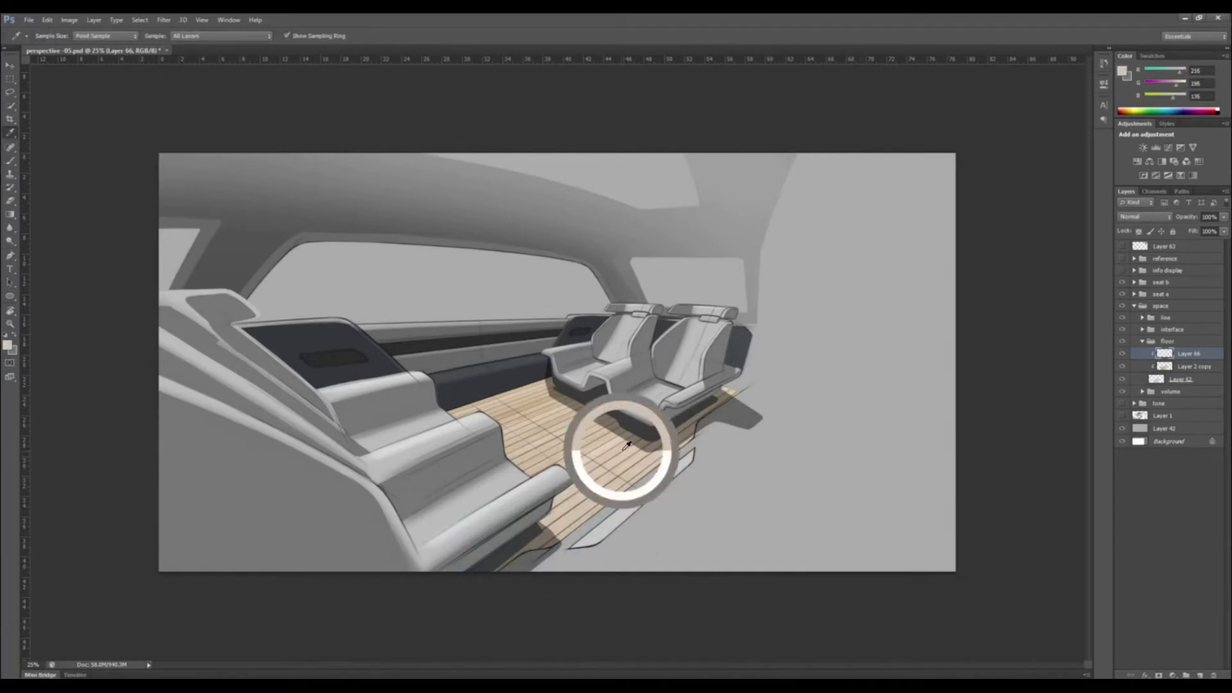
left_click_drag(627, 444, 628, 443)
mouse_move(531, 399)
left_mouse_down()
mouse_move(472, 404)
mouse_move(545, 399)
left_mouse_up()
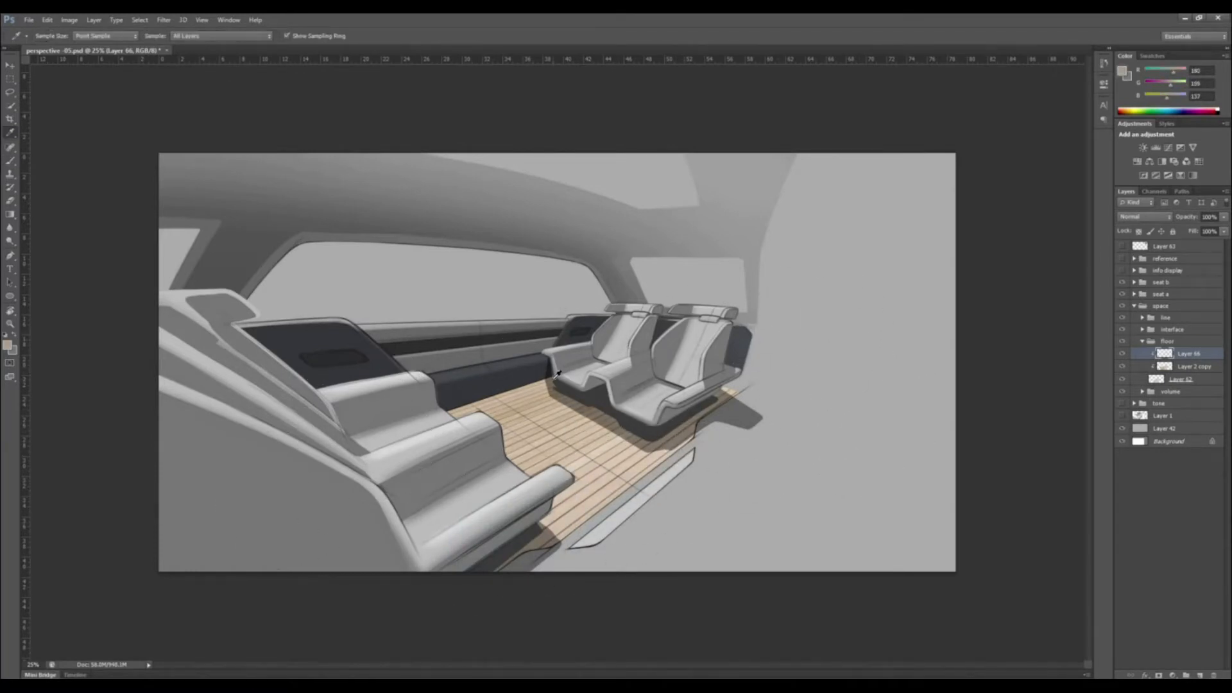
left_click(591, 455)
key("b")
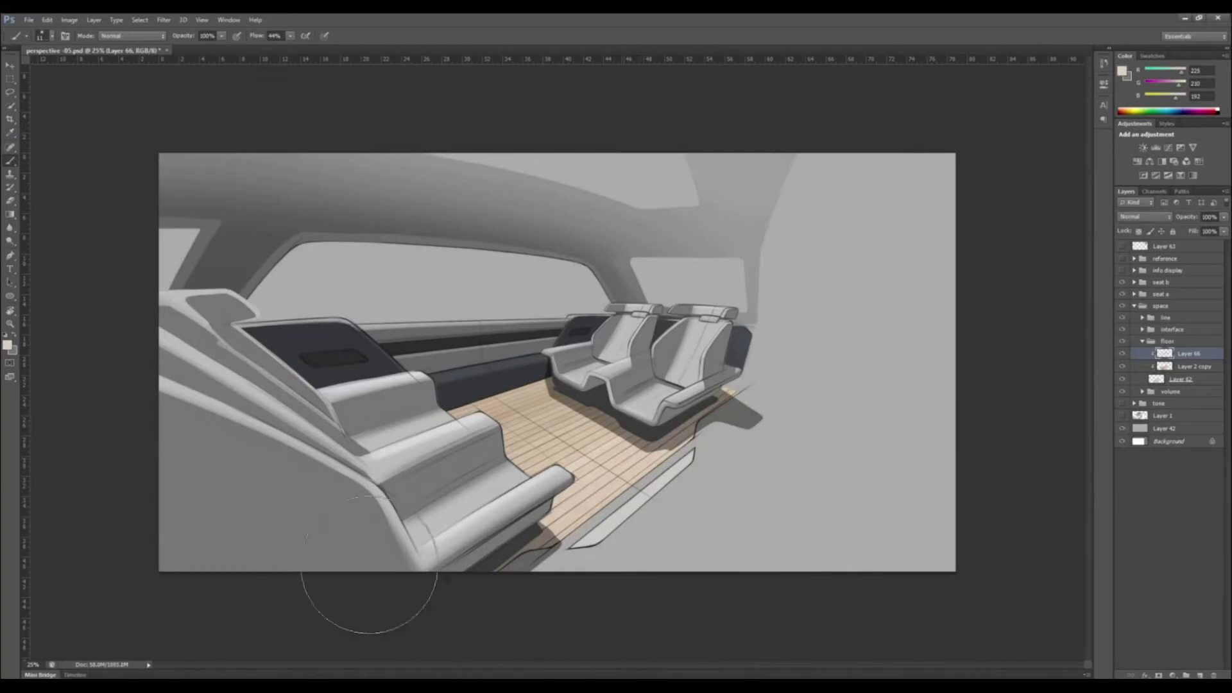
Try lowering the opacity of the plank texture layer, Layer 2 copy
left_click(1194, 367)
left_click(1223, 217)
left_click_drag(1222, 231, 1189, 234)
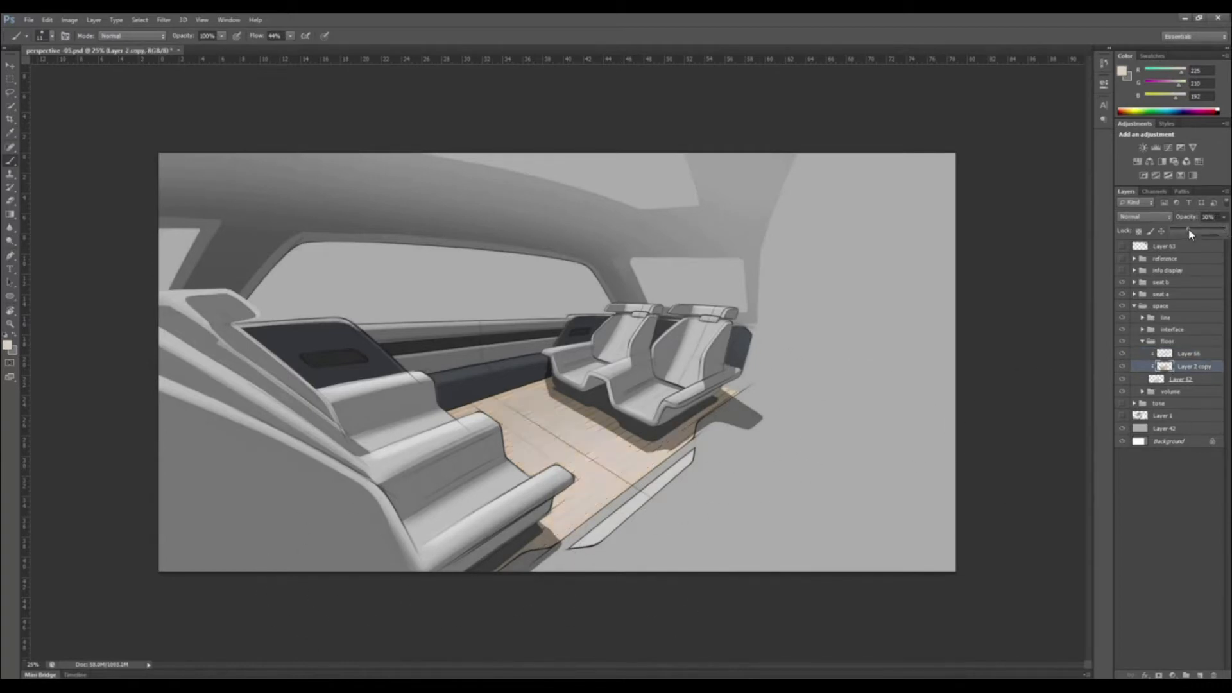
key("Return")
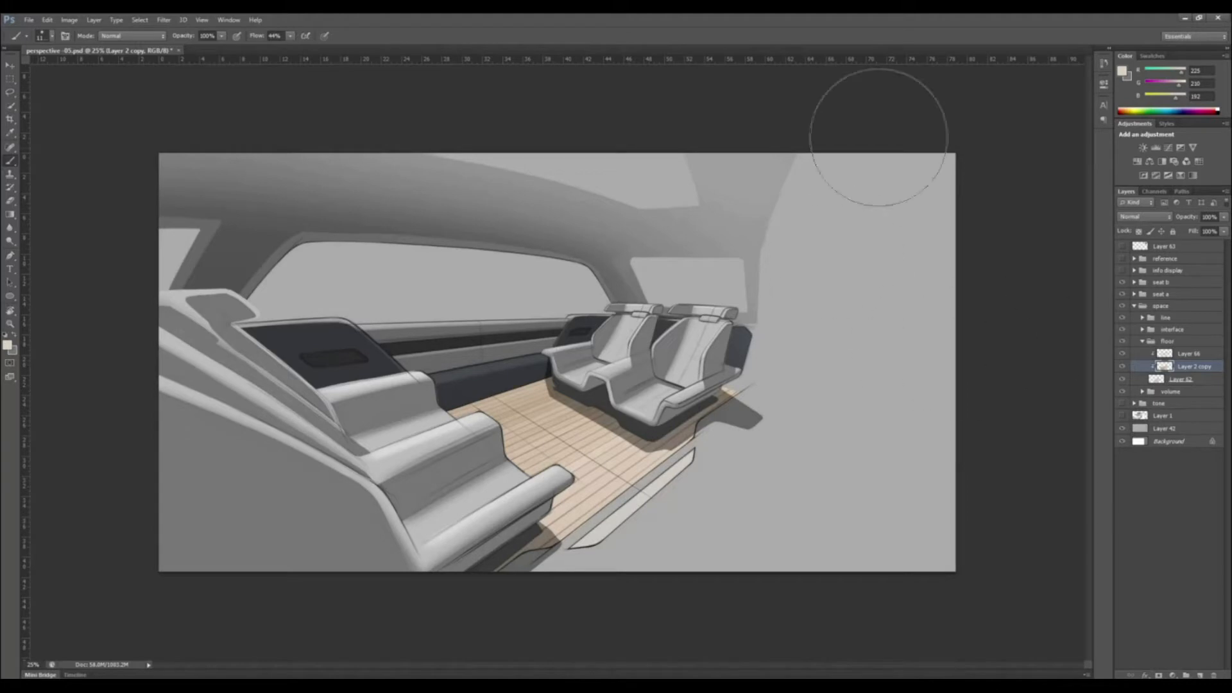
Save the document and briefly show the material reference images for comparison, leaving them hidden
key("ctrl+s")
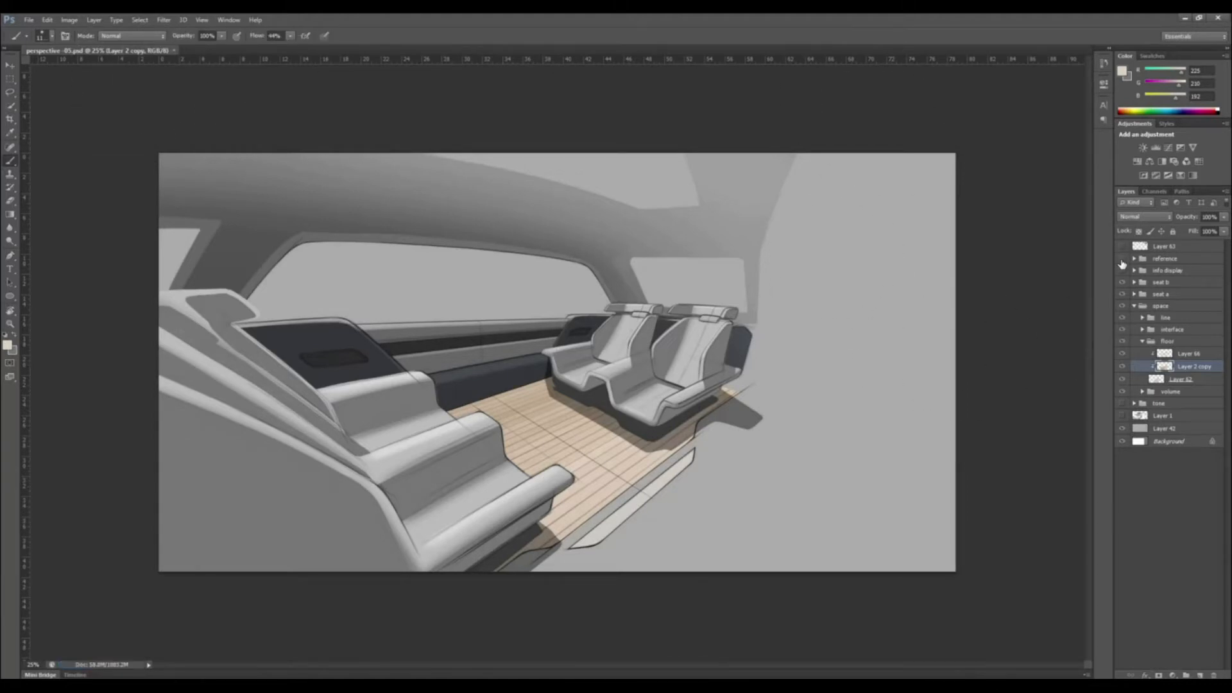
left_click(1122, 259)
left_click(1122, 259)
left_click(1122, 260)
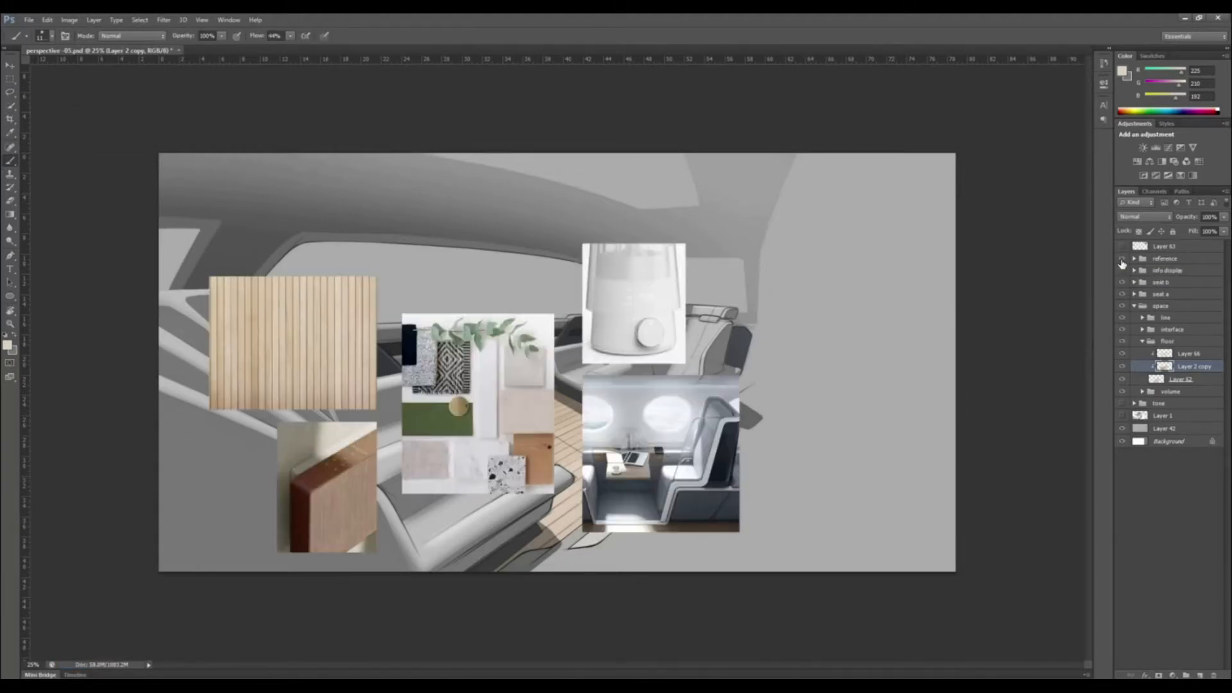
left_click(1121, 261)
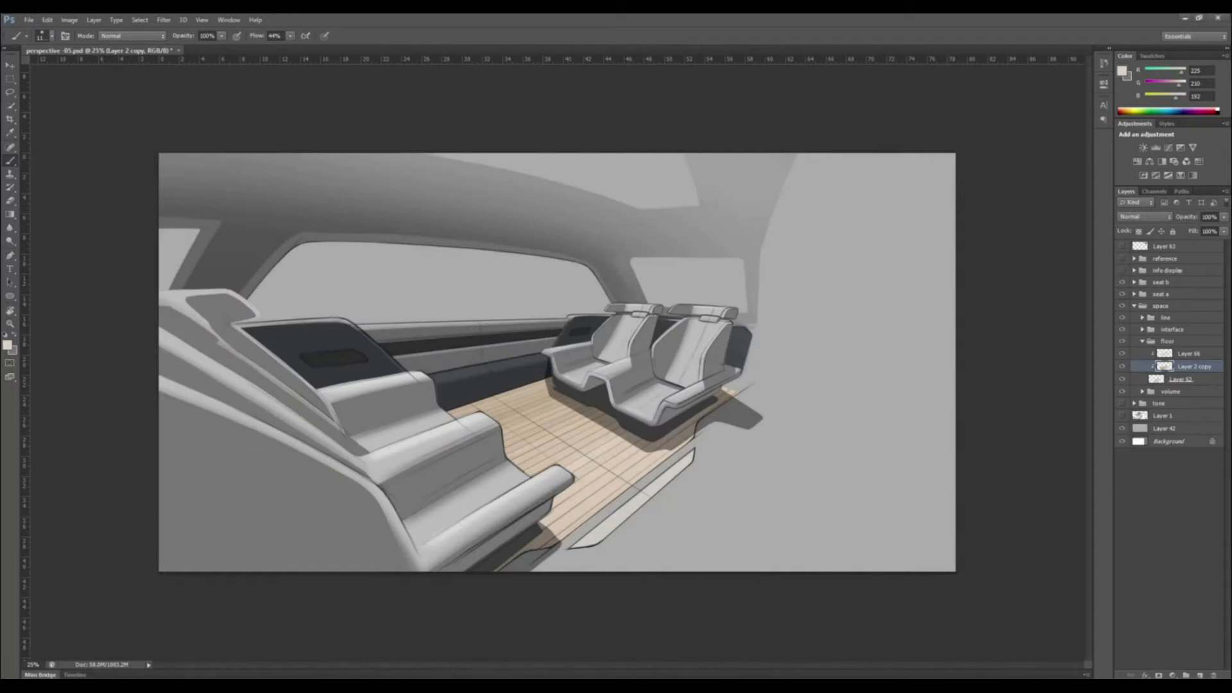
Paste the light wood grain texture as a new layer above Layer 64 in the volume group
left_click(1142, 342)
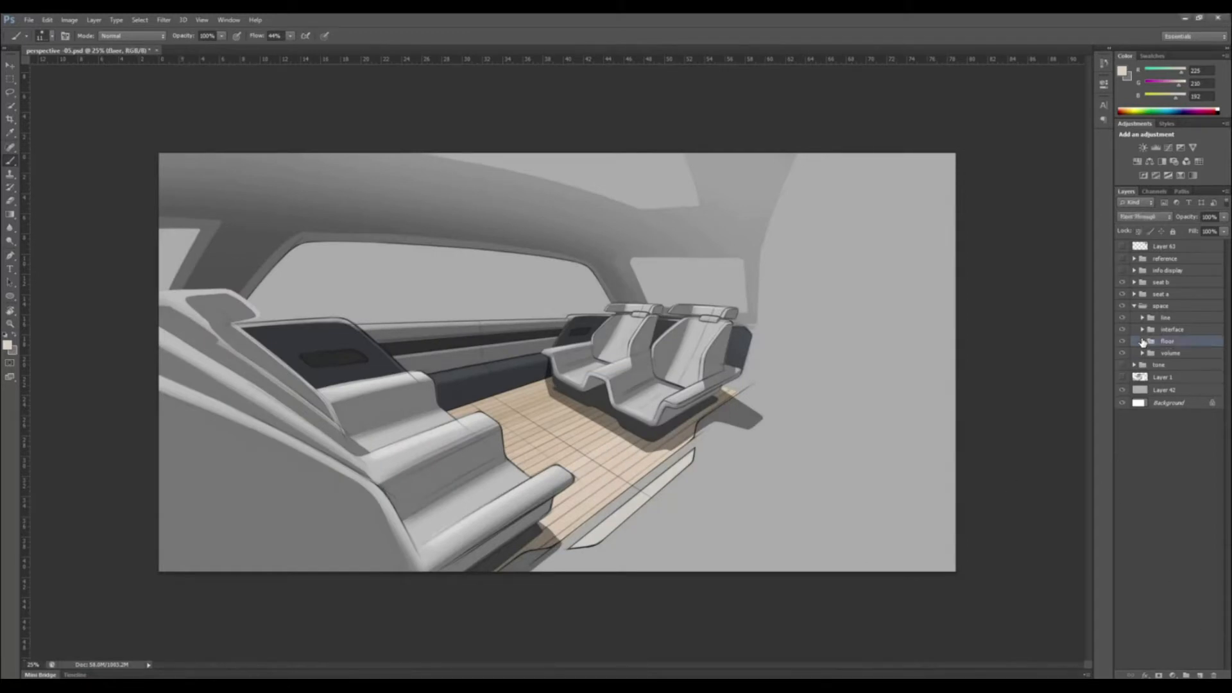
left_click(1123, 356)
left_click(1122, 355)
left_click(1146, 356)
left_click(1142, 354)
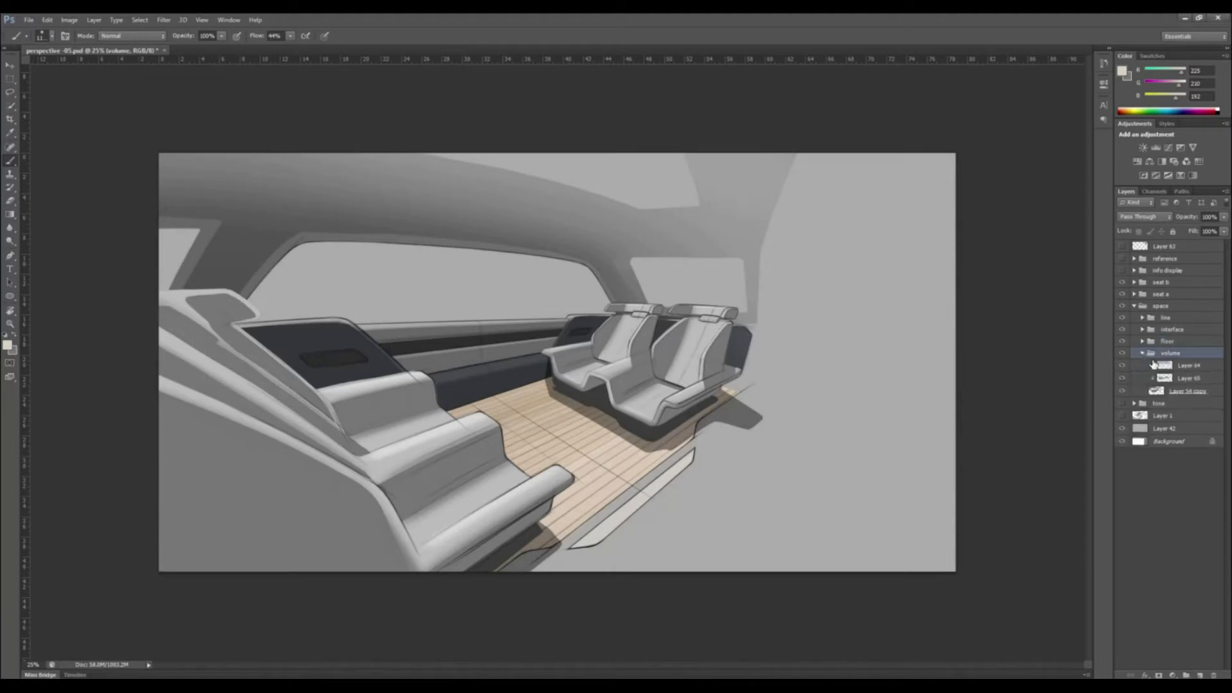
left_click(1199, 369)
key("ctrl+v")
Move the wood grain texture onto the side wall below the window and distort its corners to the wall's perspective
key("v")
left_click_drag(581, 387, 572, 356)
key("ctrl+t")
mouse_move(345, 399)
left_mouse_down()
mouse_move(395, 387)
mouse_move(366, 404)
left_mouse_up()
left_click_drag(345, 313, 343, 321)
left_click_drag(598, 313, 571, 351)
left_click_drag(365, 403, 344, 392)
left_click_drag(333, 327, 340, 319)
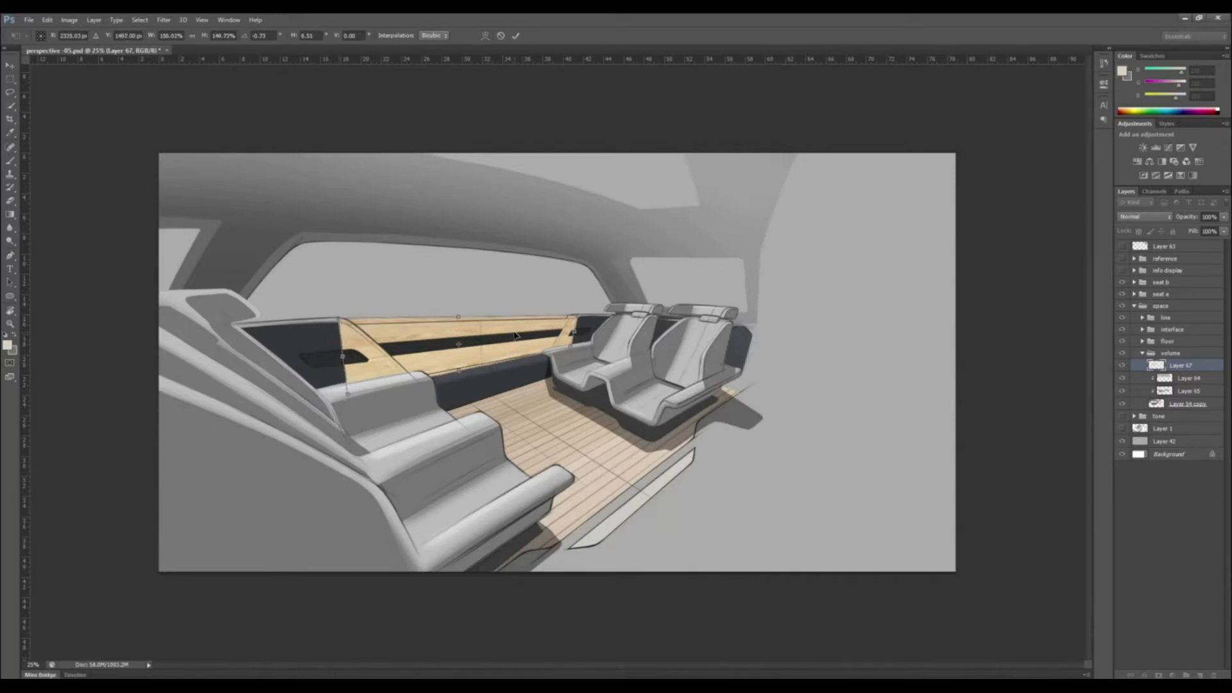
Fine-tune the wood grain texture's lower corners along the side wall and apply the transform
key("ctrl+plus")
key("ctrl+plus")
key("ctrl+plus")
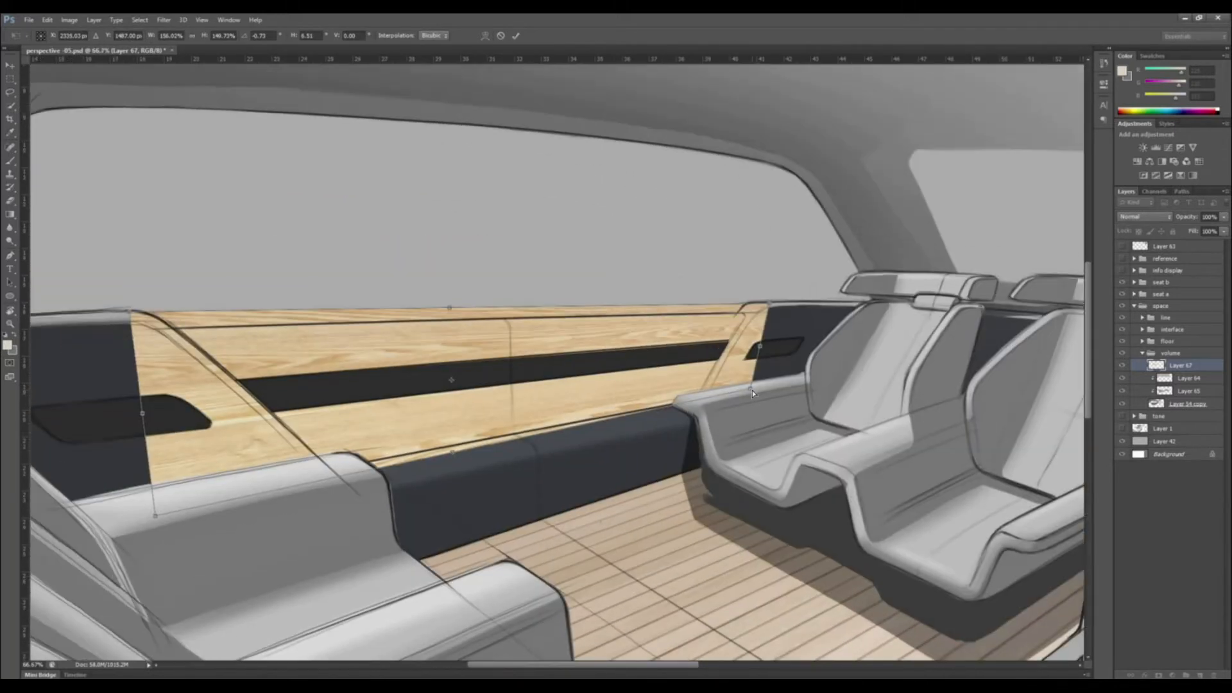
left_click_drag(751, 389, 756, 394)
left_click_drag(156, 515, 156, 512)
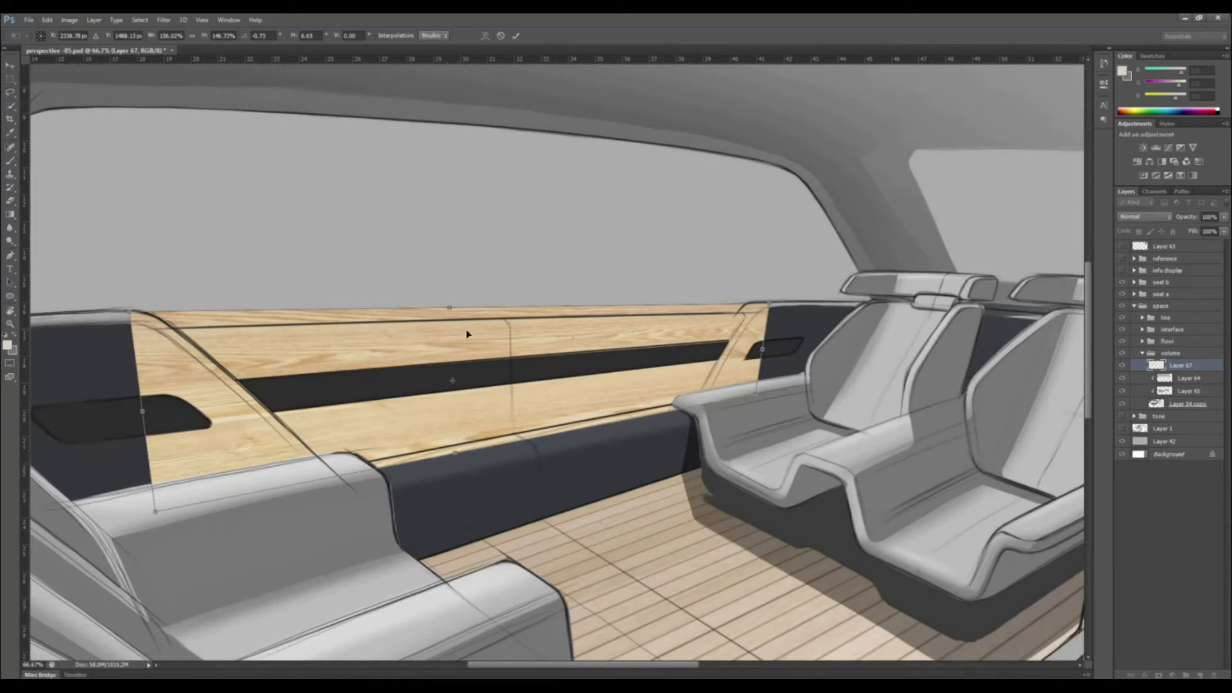
key("Return")
Try clipping the wood grain layer to the volume layer below it, and undo the clipping
right_click(1205, 363)
left_click(1107, 390)
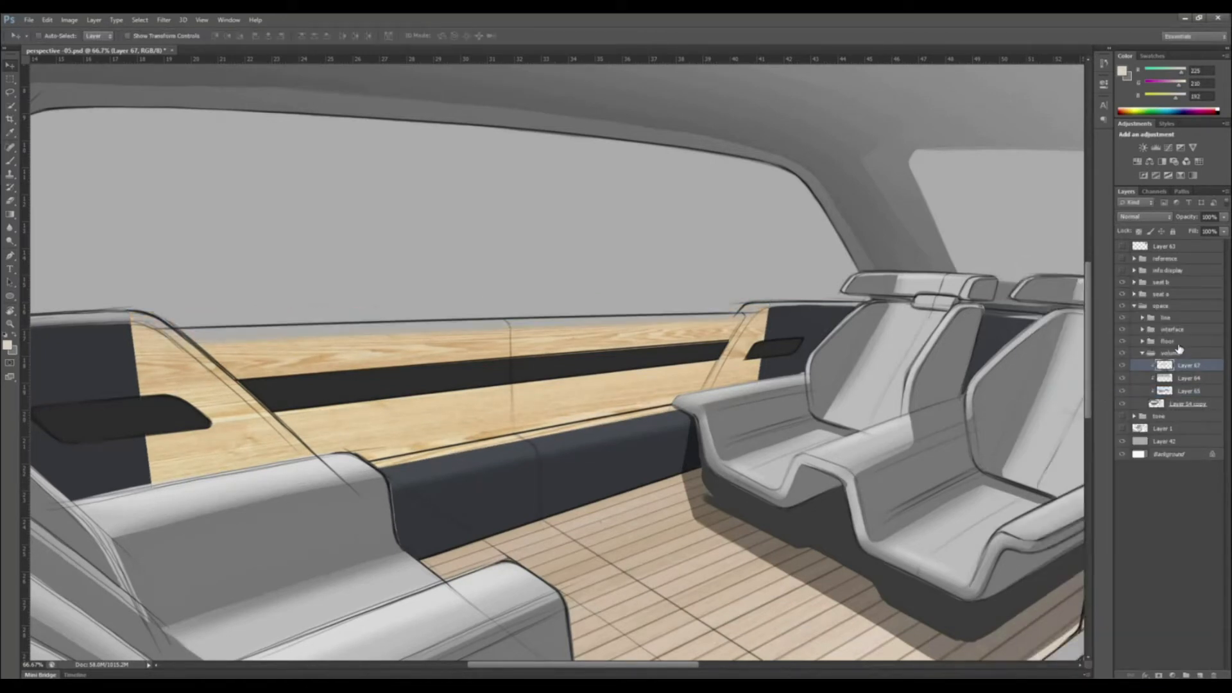
key("ctrl+z")
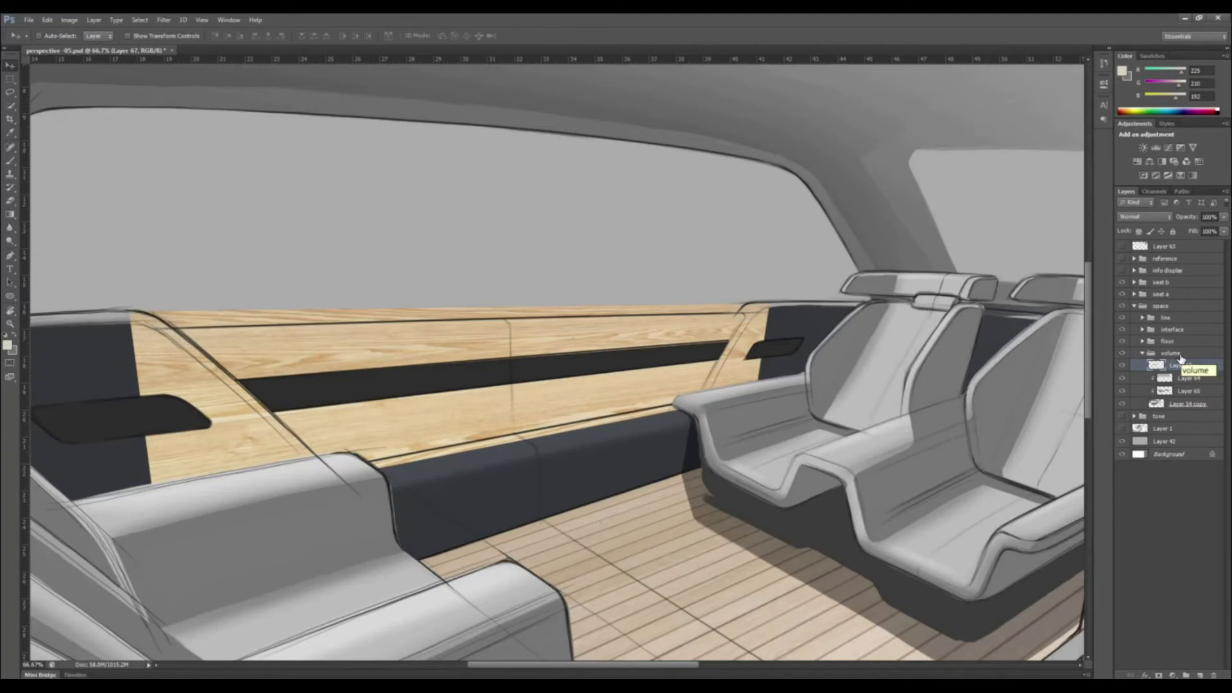
Add a layer mask to the wood grain layer, Layer 67
key("l")
left_click(1174, 675)
key("Escape")
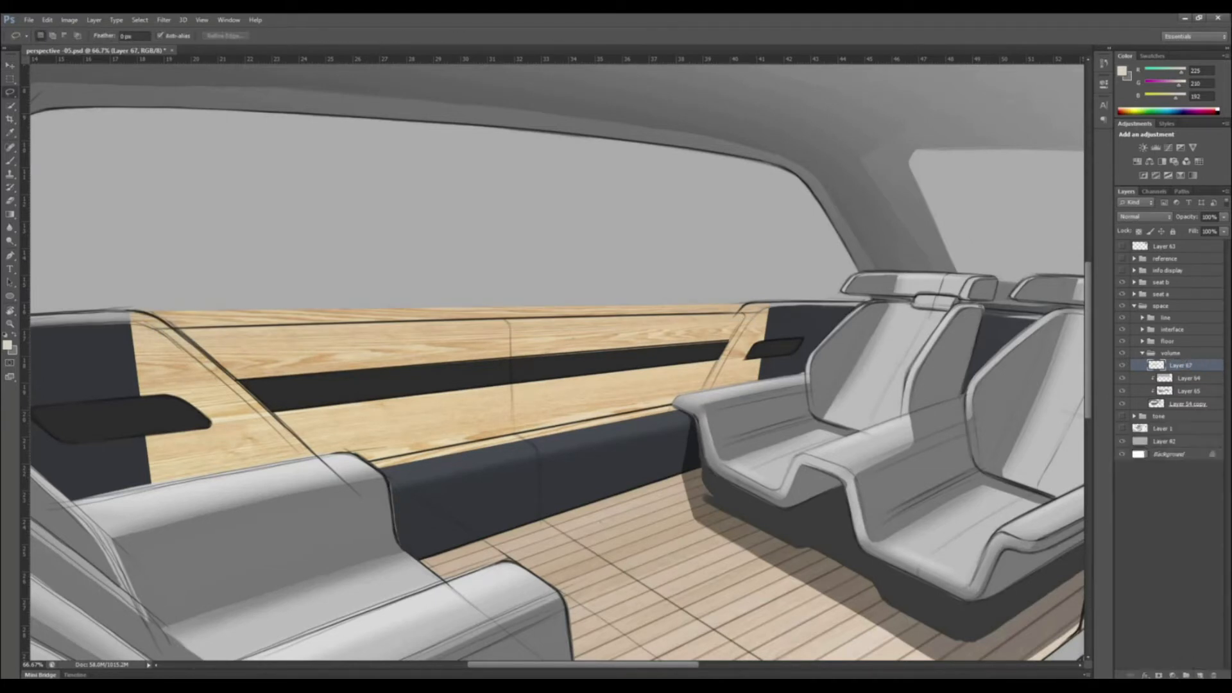
left_click(1158, 675)
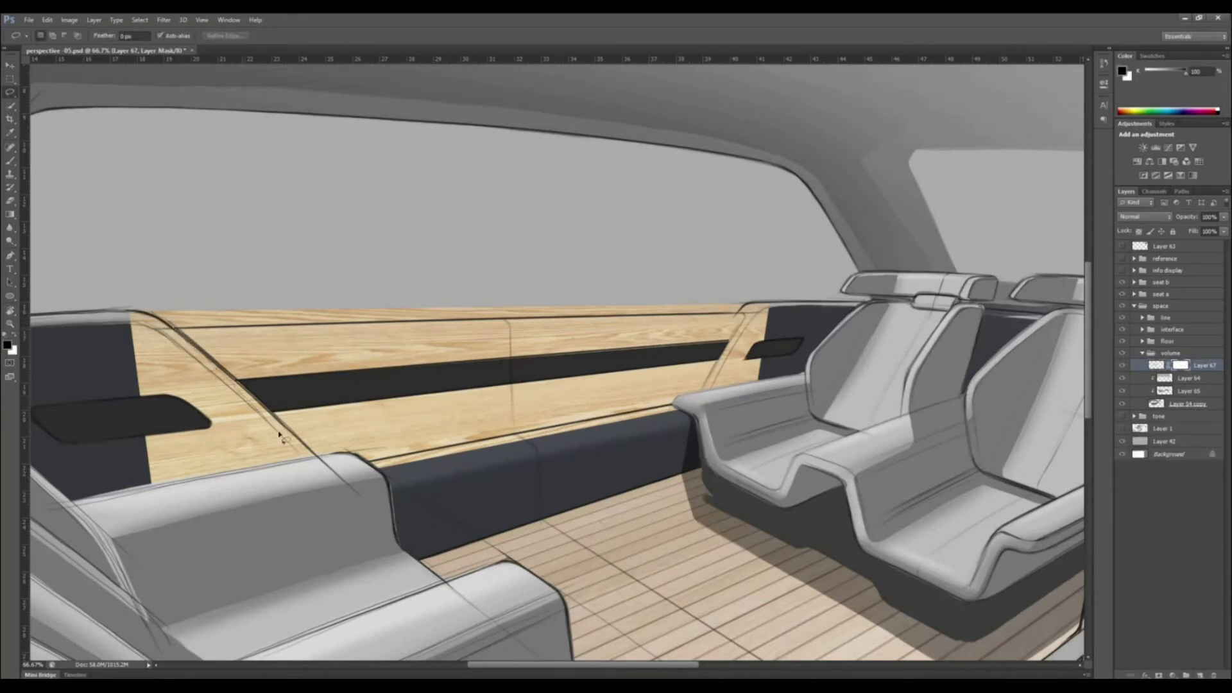
Outline the side wall's wood panel and delete the wood grain outside it from Layer 67
left_click_drag(751, 311, 748, 312)
left_click(1203, 366)
key("m")
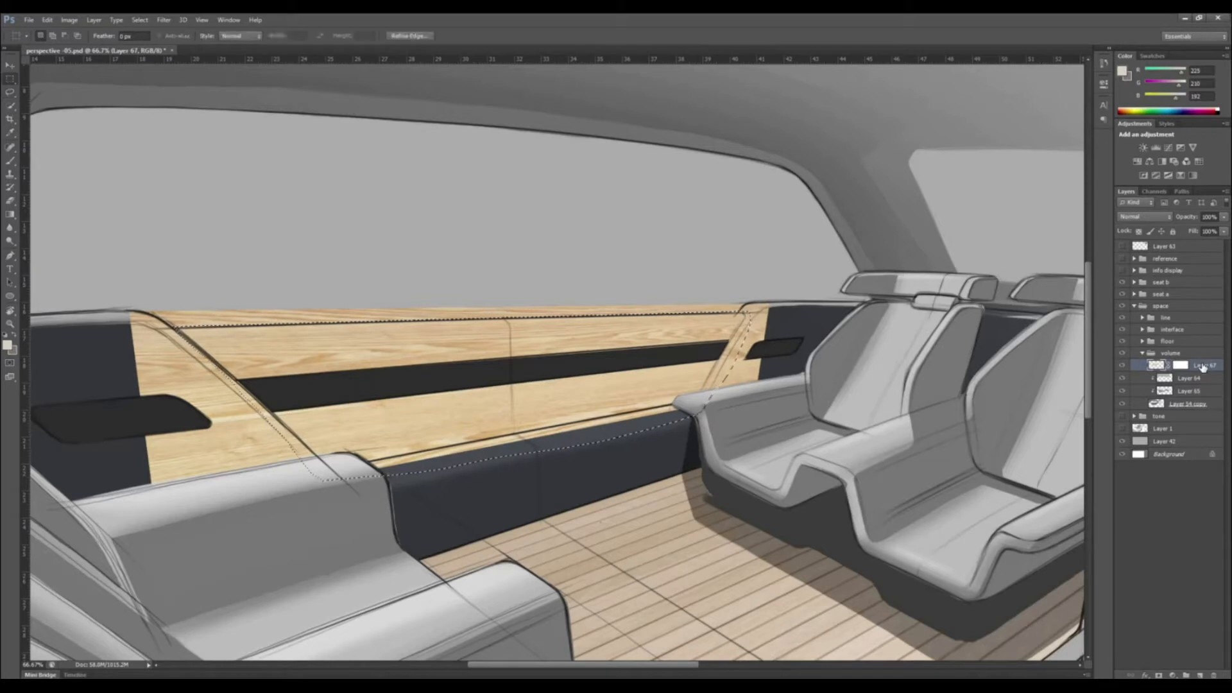
key("ctrl+shift+i")
key("Delete")
key("ctrl+d")
Erase the wood grain spilling over the far dark panel and along the wall's lower edge
key("e")
right_click(747, 351)
double_click(845, 425)
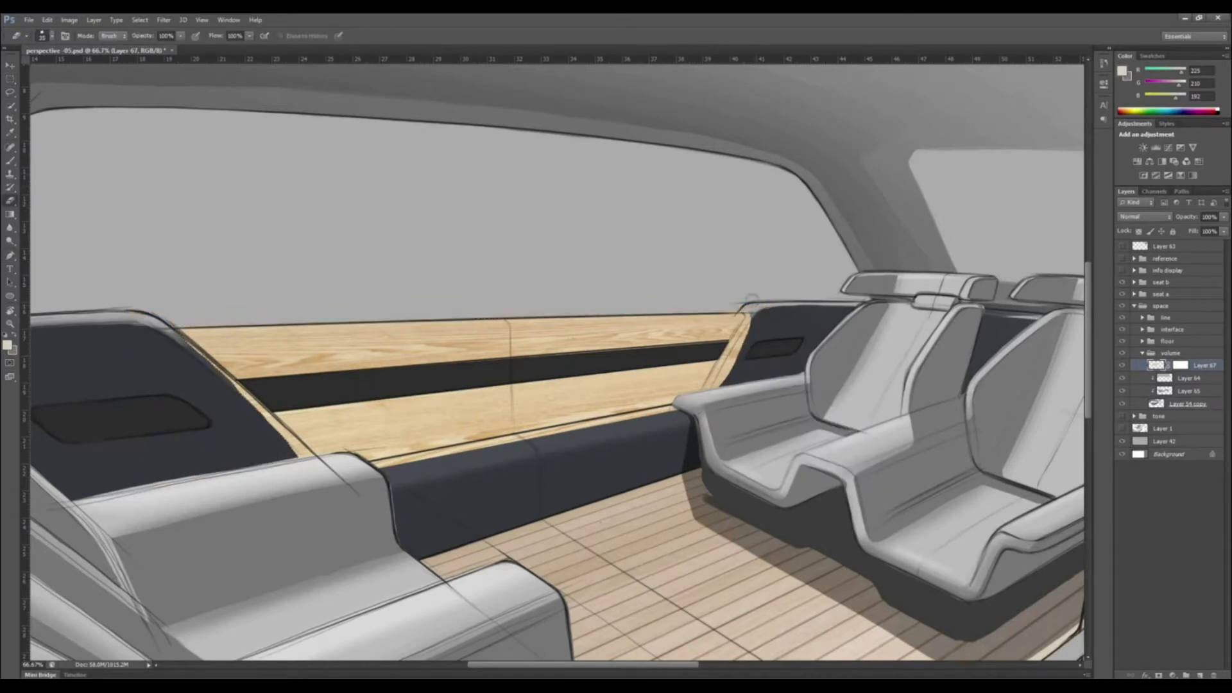
mouse_move(759, 334)
left_mouse_down()
mouse_move(710, 385)
mouse_move(726, 361)
left_mouse_up()
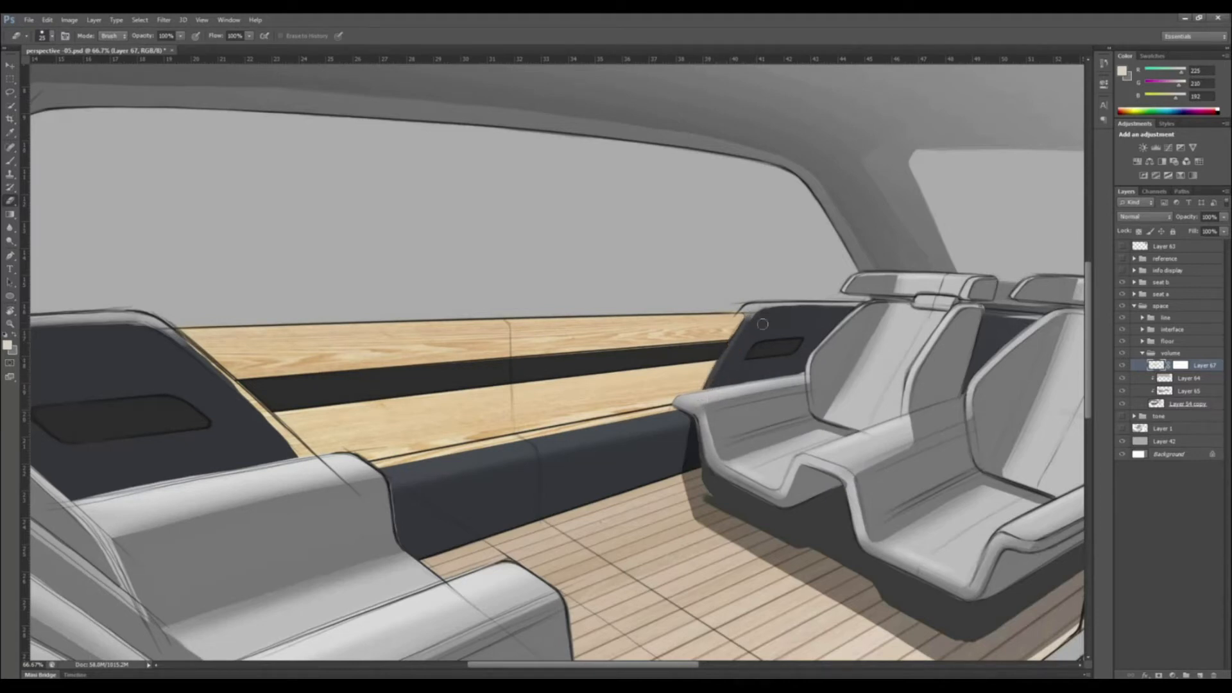
mouse_move(420, 465)
left_mouse_down()
mouse_move(488, 455)
mouse_move(350, 470)
mouse_move(507, 440)
mouse_move(453, 450)
mouse_move(488, 447)
left_mouse_up()
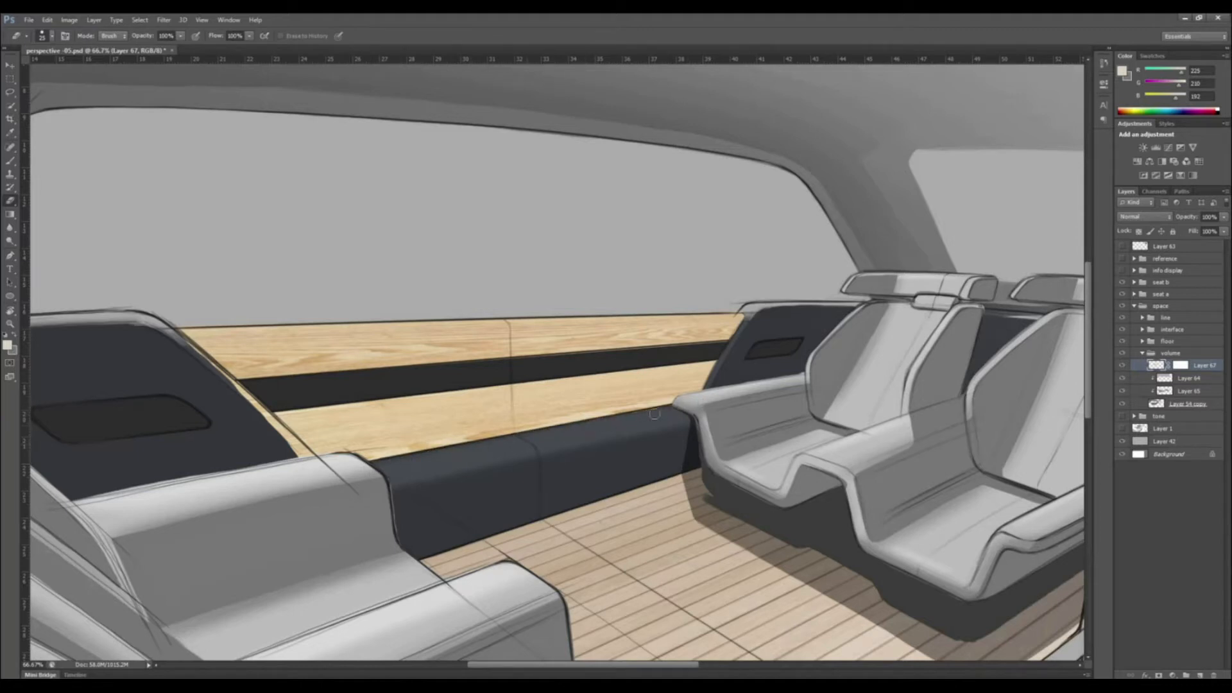
Trim the wood grain along the near dark panel's slanted edge, undoing stray eraser strokes
mouse_move(190, 346)
left_mouse_down()
mouse_move(310, 450)
mouse_move(594, 475)
left_mouse_up()
key("ctrl+alt+z")
key("ctrl+alt+z")
key("r")
left_click_drag(594, 391, 537, 221)
mouse_move(434, 551)
left_mouse_down()
mouse_move(545, 443)
mouse_move(426, 549)
left_mouse_up()
key("r")
key("Escape")
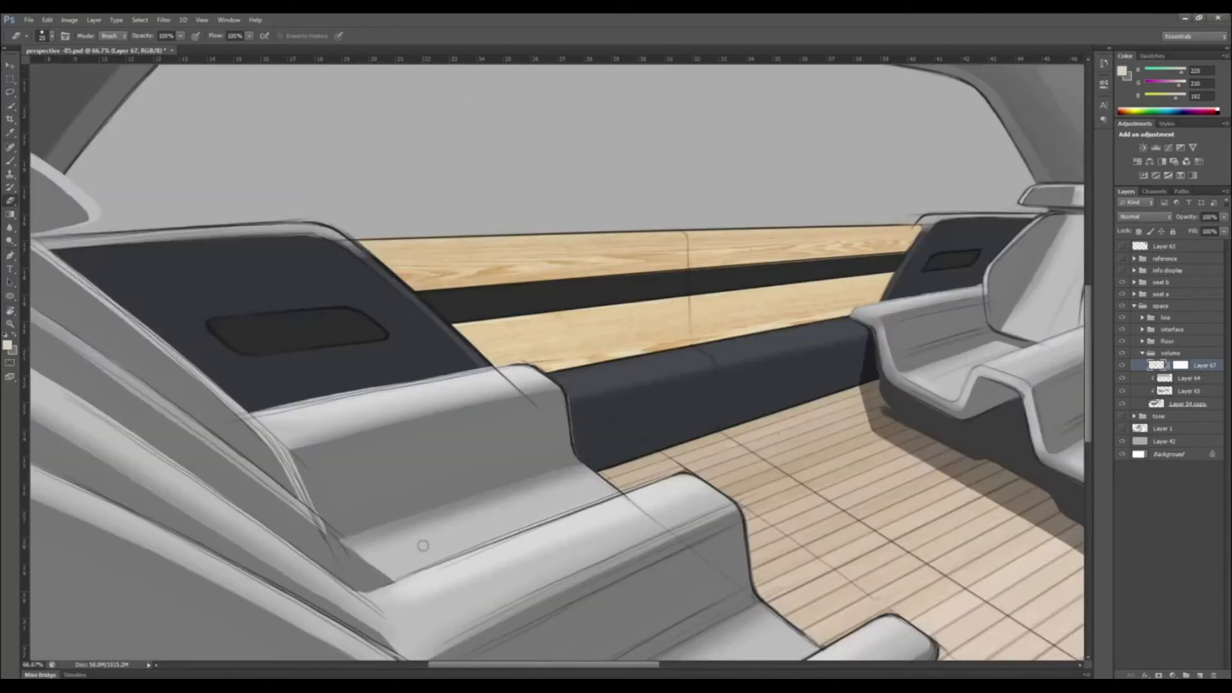
Lower the side wall wood grain's saturation to about -43 with Hue/Saturation
left_click_drag(776, 488, 715, 513)
key("ctrl+u")
left_click_drag(1006, 545, 986, 550)
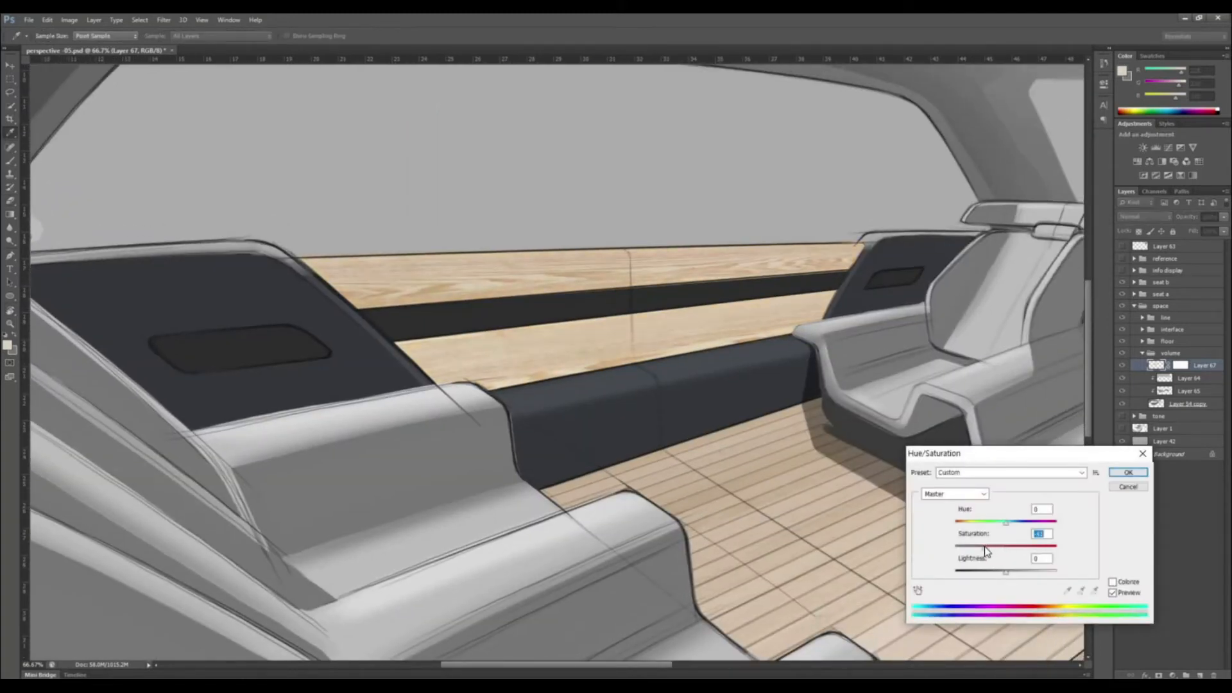
left_click(1127, 473)
Try the Color Burn and Multiply blend modes on the wood grain layer
double_click(1132, 219)
double_click(1131, 219)
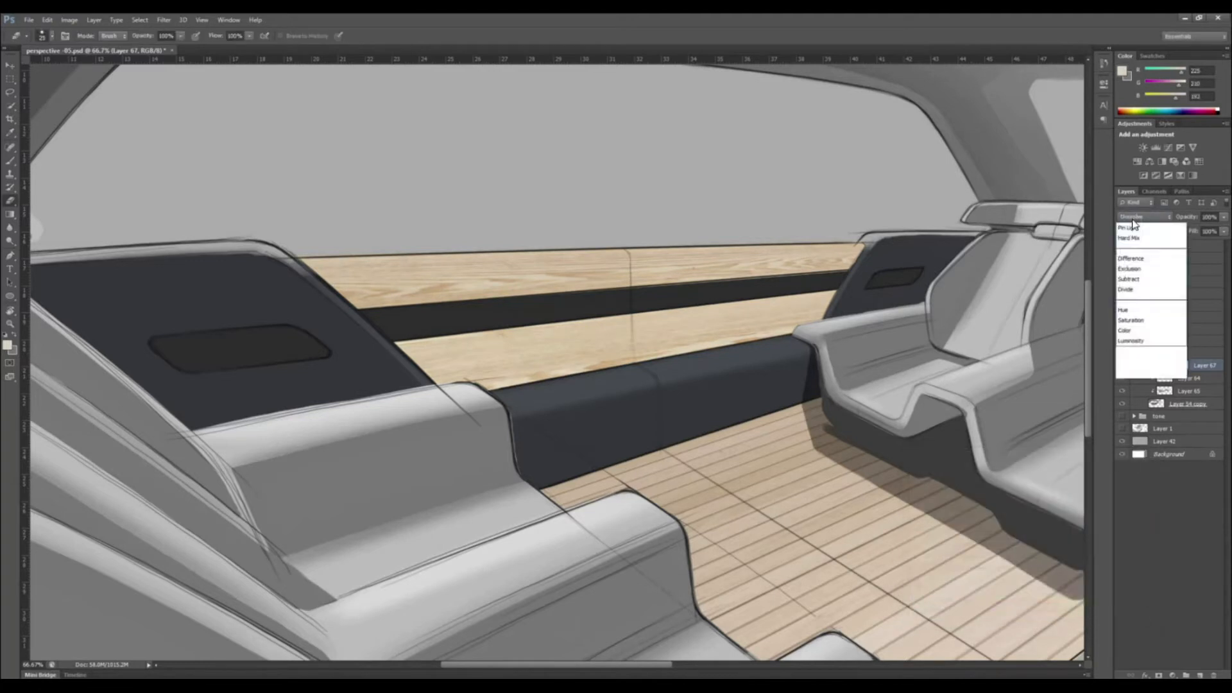
key("Down")
key("Down")
key("Down")
key("Down")
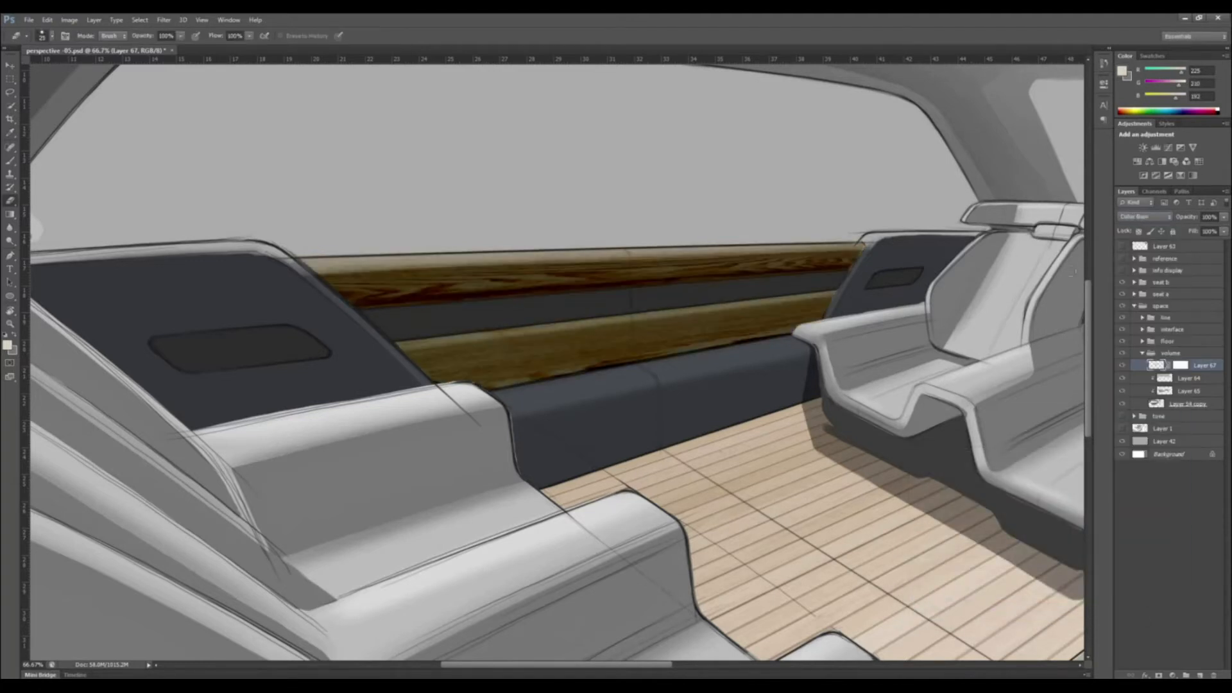
key("ctrl+minus")
key("Up")
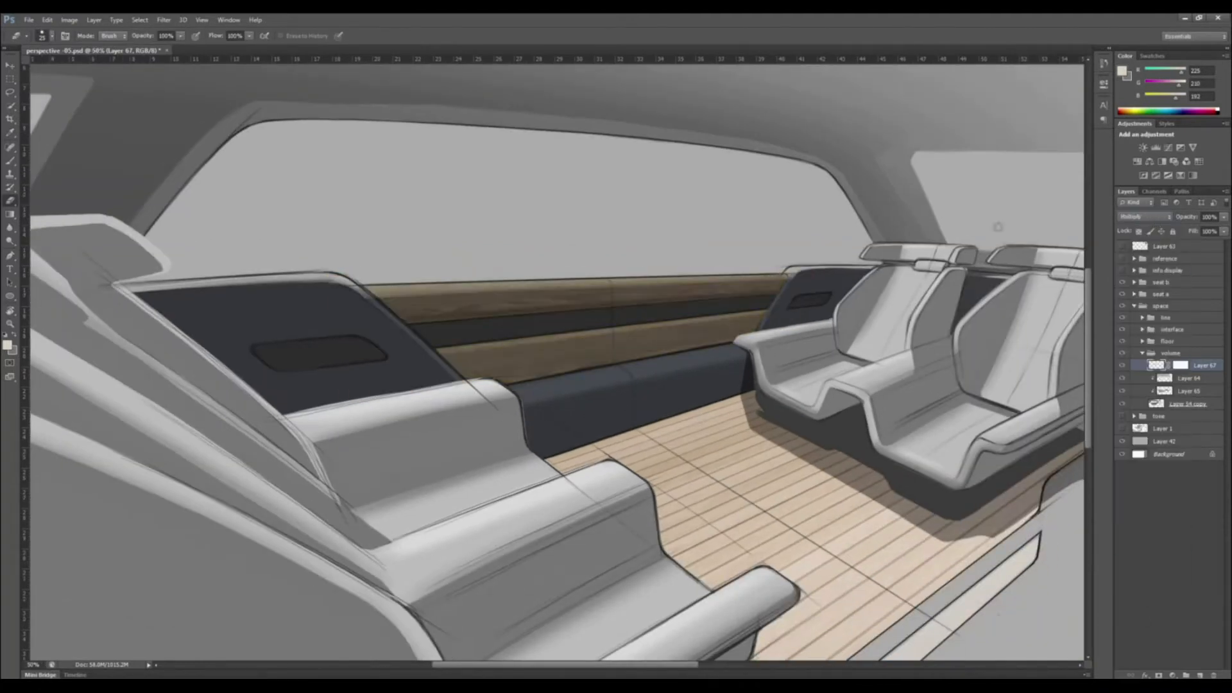
Raise the side wall wood grain's lightness to about +25 with Hue/Saturation
left_click_drag(782, 276, 725, 328)
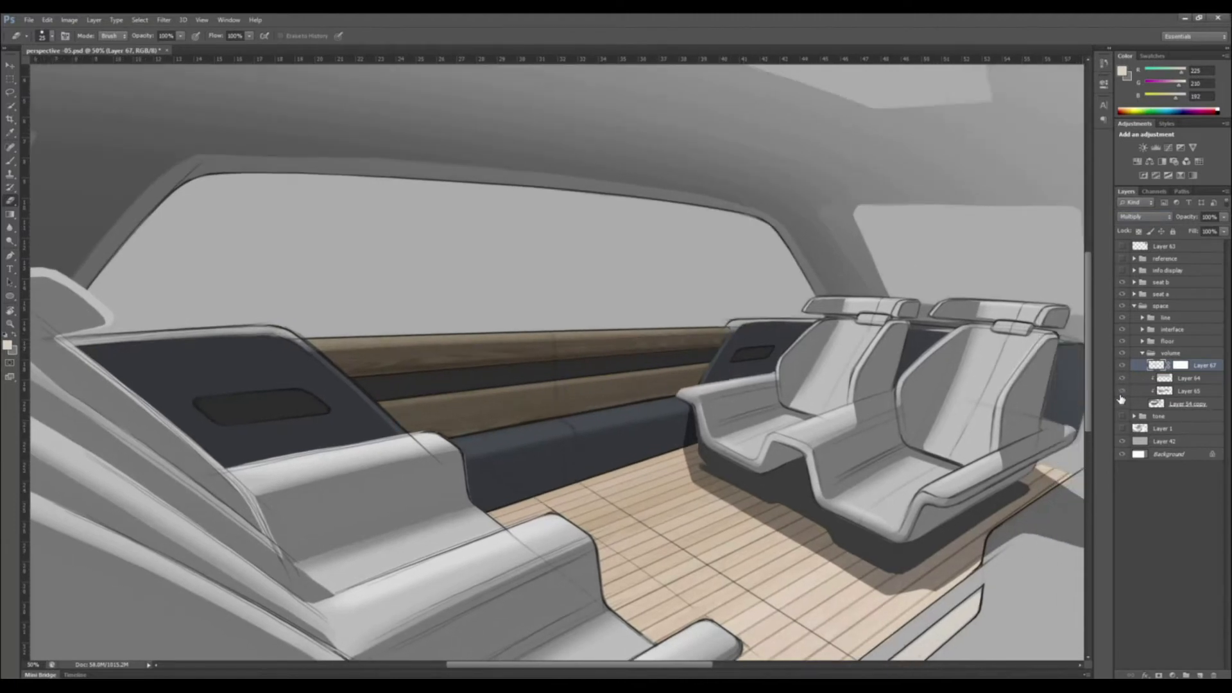
key("ctrl+u")
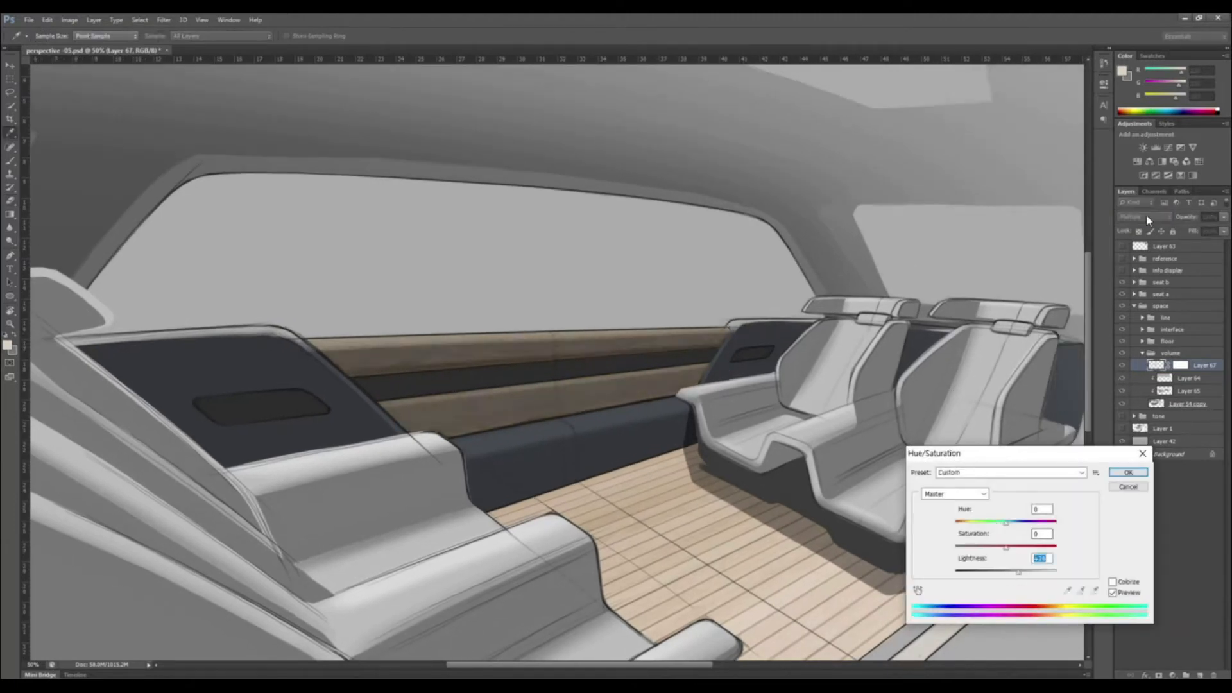
key("Return")
Set the wood grain layer's blend mode to Lighten and its opacity to 62%
left_click(1144, 217)
left_click(1144, 218)
key("Down")
key("Down")
key("Down")
key("Down")
key("Down")
key("Down")
key("Up")
key("Up")
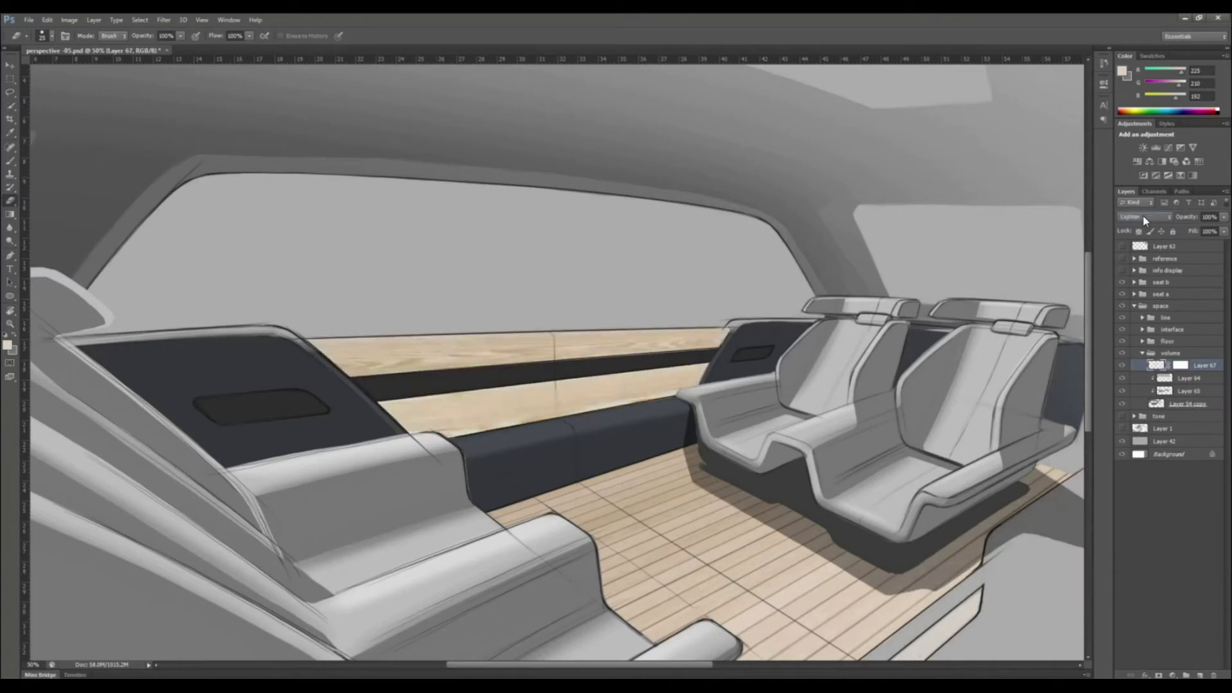
key("Up")
key("Down")
left_click_drag(1224, 220, 1209, 235)
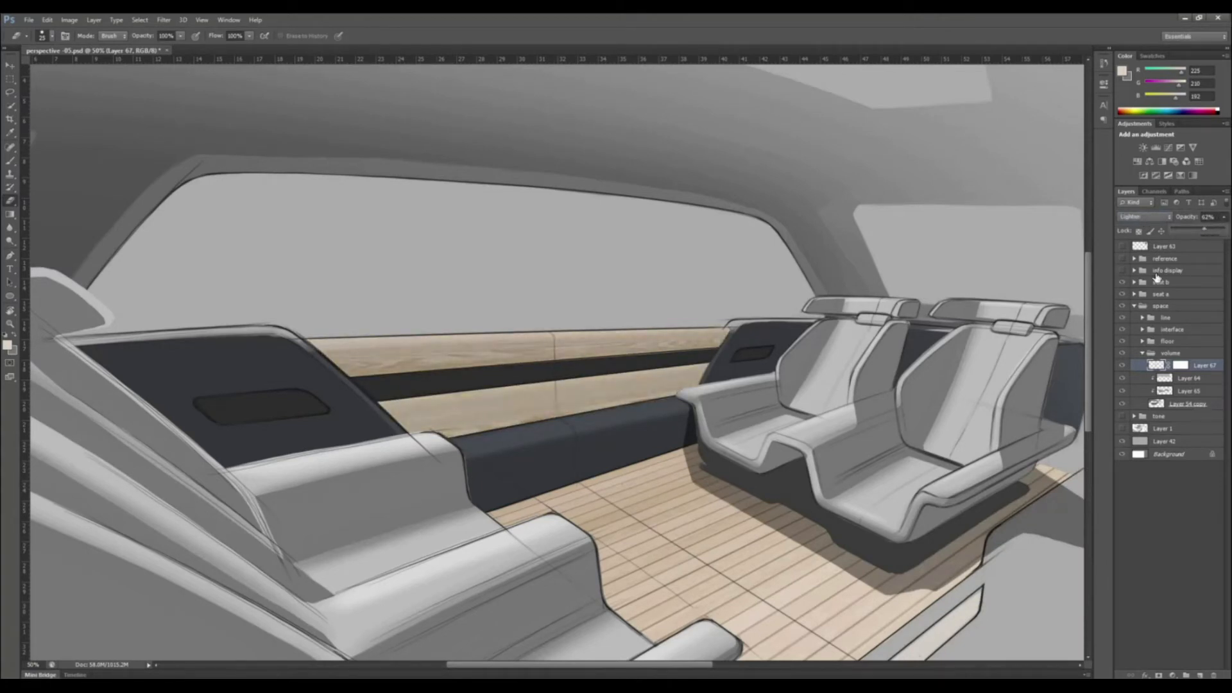
Find the dark underside layer of the rear seats, Layer 58 in the seat a volume group, and set it to Multiply
left_click(745, 30)
key("ctrl+minus")
left_click_drag(748, 347, 882, 293)
key("v")
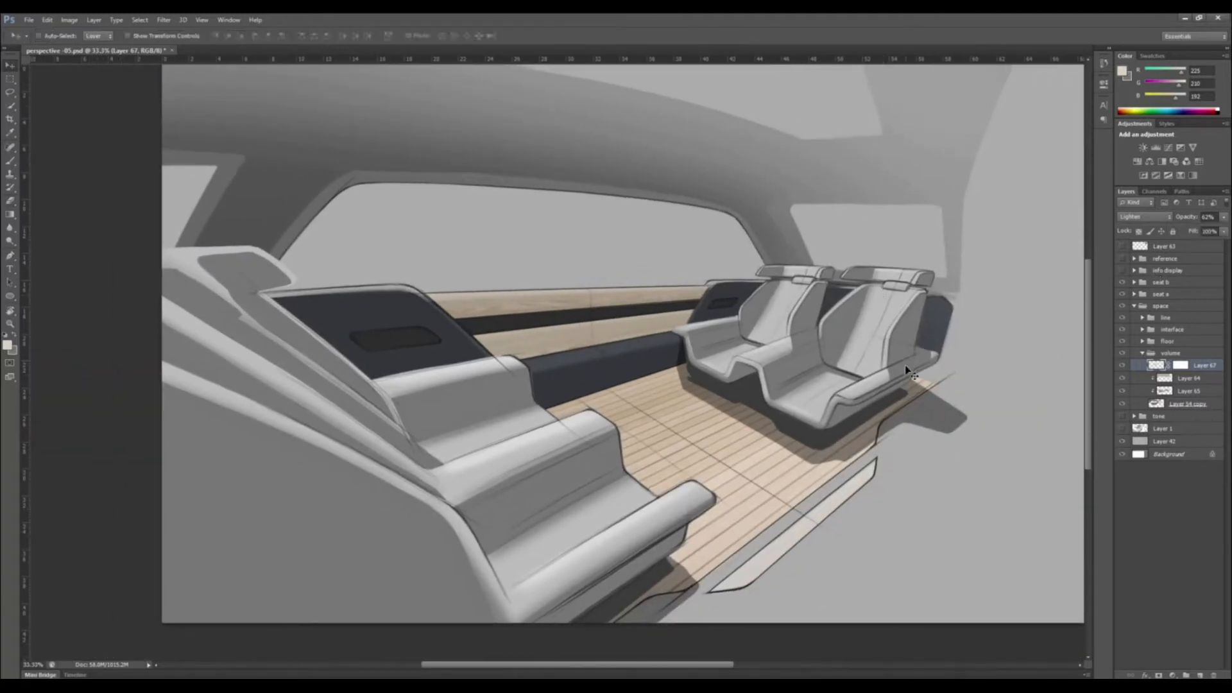
left_click(838, 437, "ctrl")
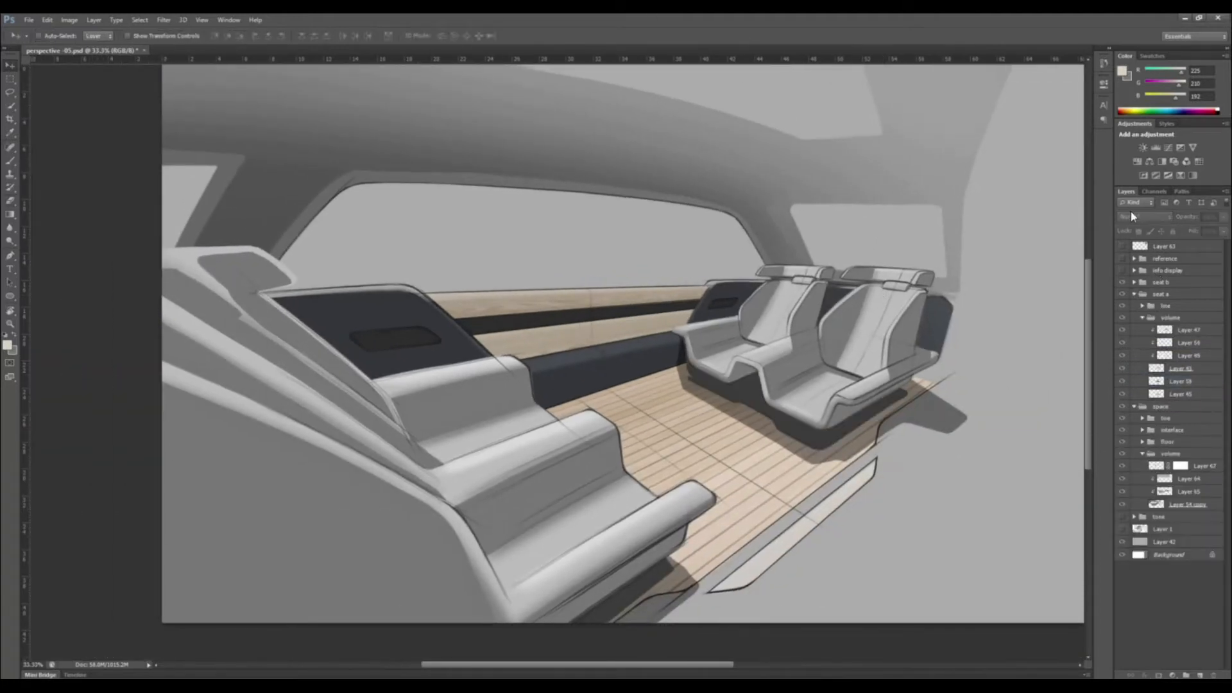
left_click(1121, 394)
left_click(1122, 394)
left_click(1171, 384)
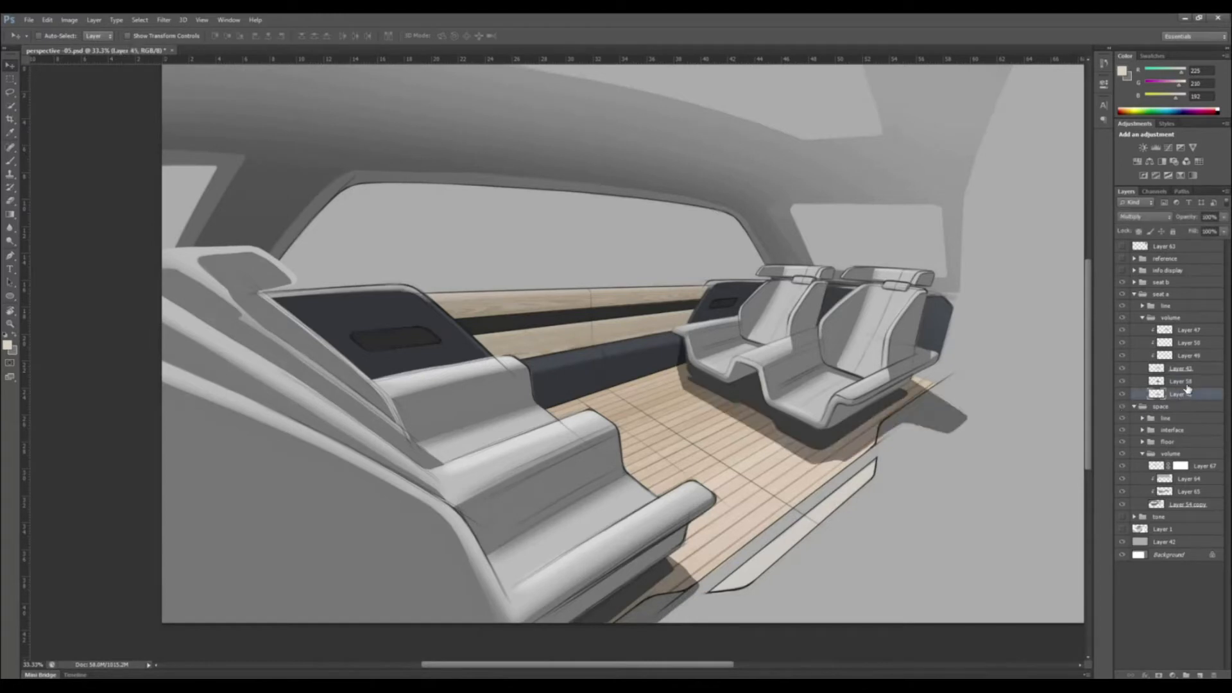
left_click(1145, 217)
left_click(1131, 270)
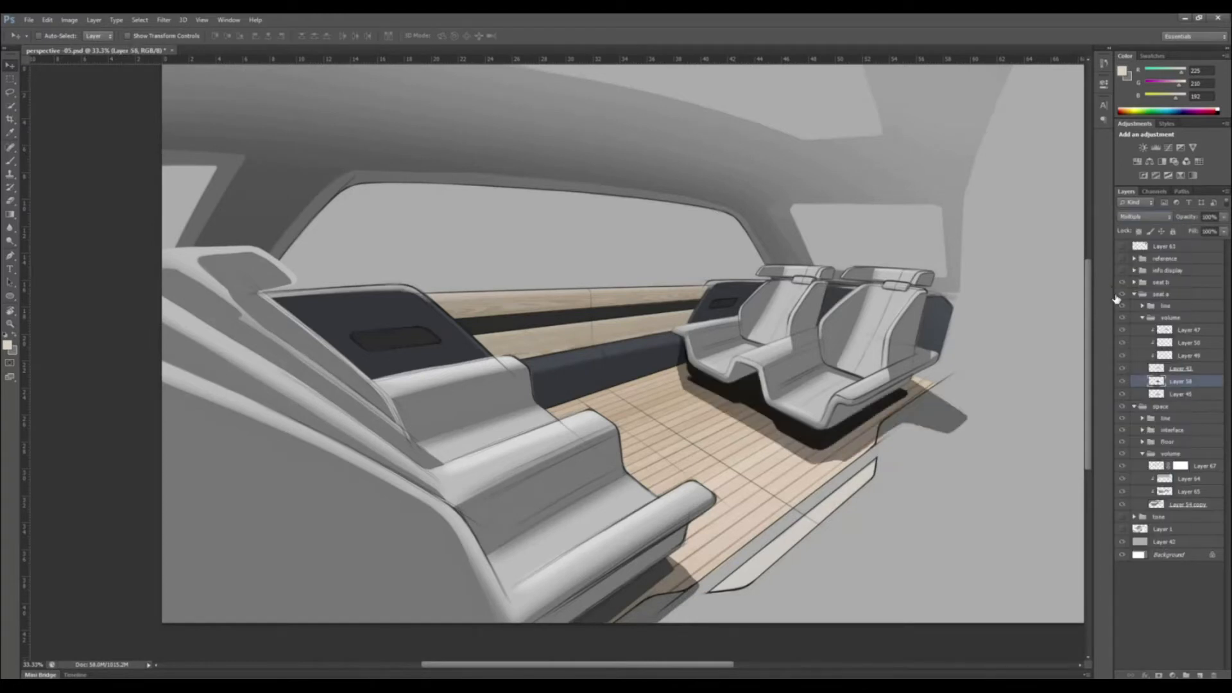
Soften the lower edge of the dark seat underside on Layer 58 with a large soft eraser
right_click(749, 456)
left_click(836, 518)
key("b")
right_click(706, 443)
left_click(689, 363)
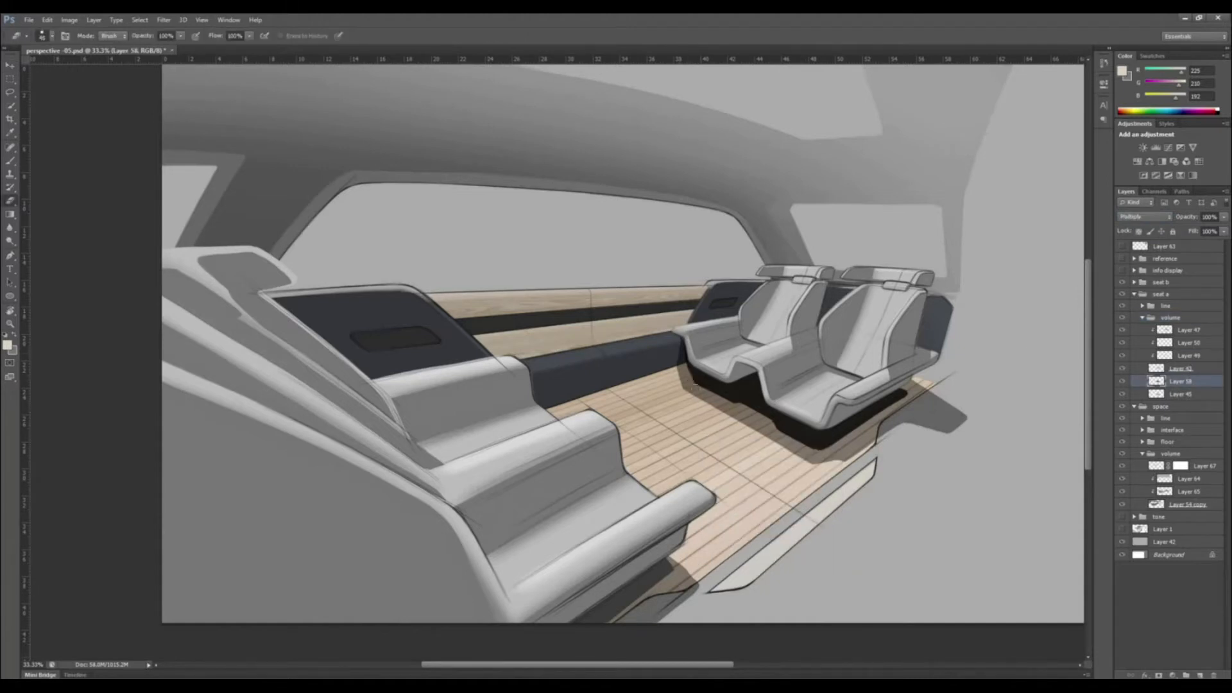
right_click(689, 383)
double_click(768, 453)
key("bracketright")
key("bracketright")
left_click_drag(664, 414, 860, 516)
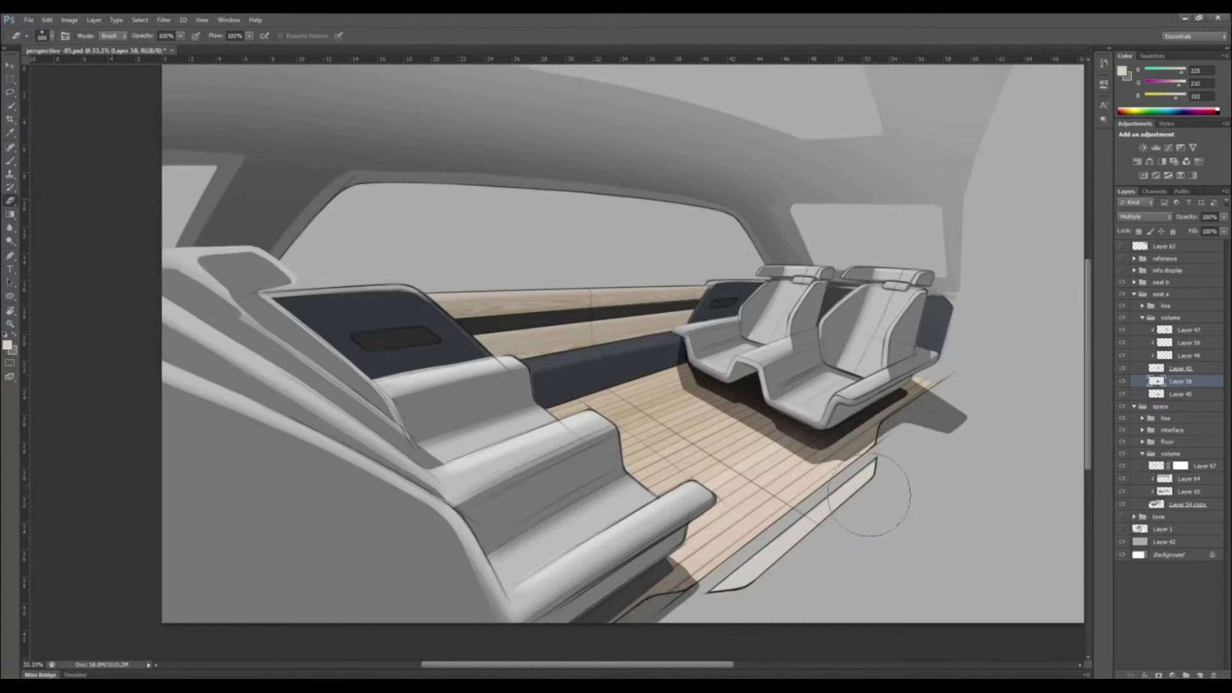
Fade the outer part of the seat's floor shadow on Layer 45 with an enlarged eraser and collapse the seat's volume group
left_click(1178, 394)
key("bracketright")
key("bracketright")
key("bracketright")
key("bracketright")
key("bracketright")
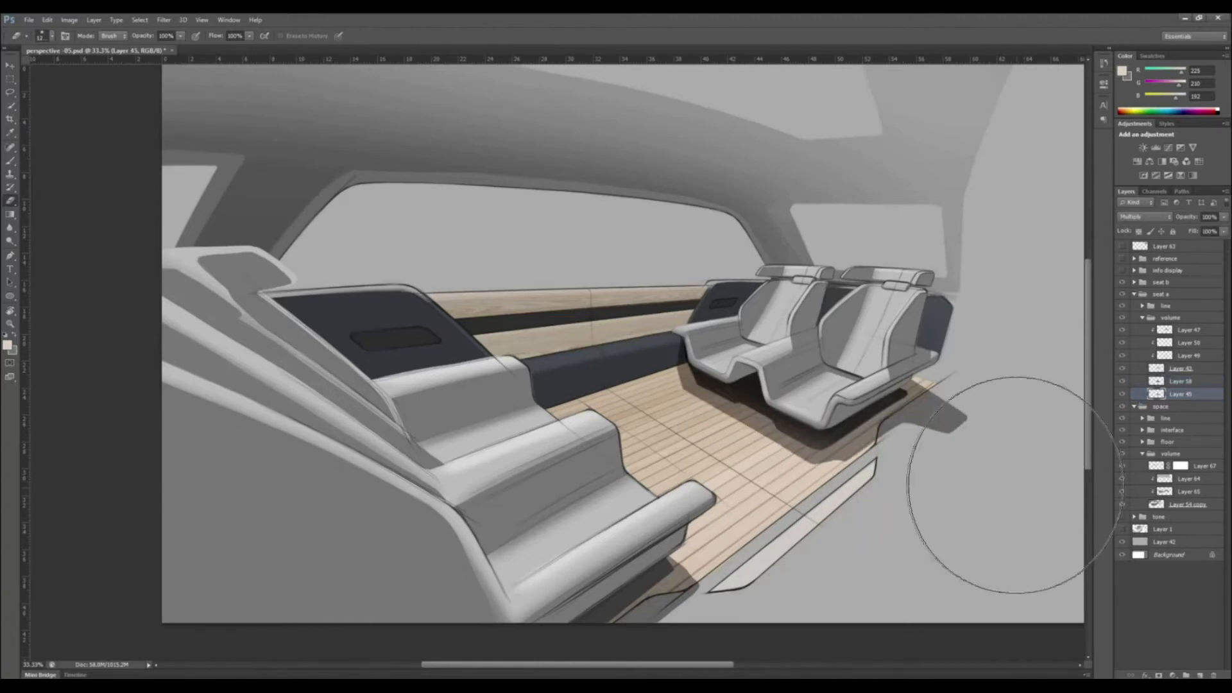
left_click_drag(897, 507, 930, 451)
left_click(1141, 318)
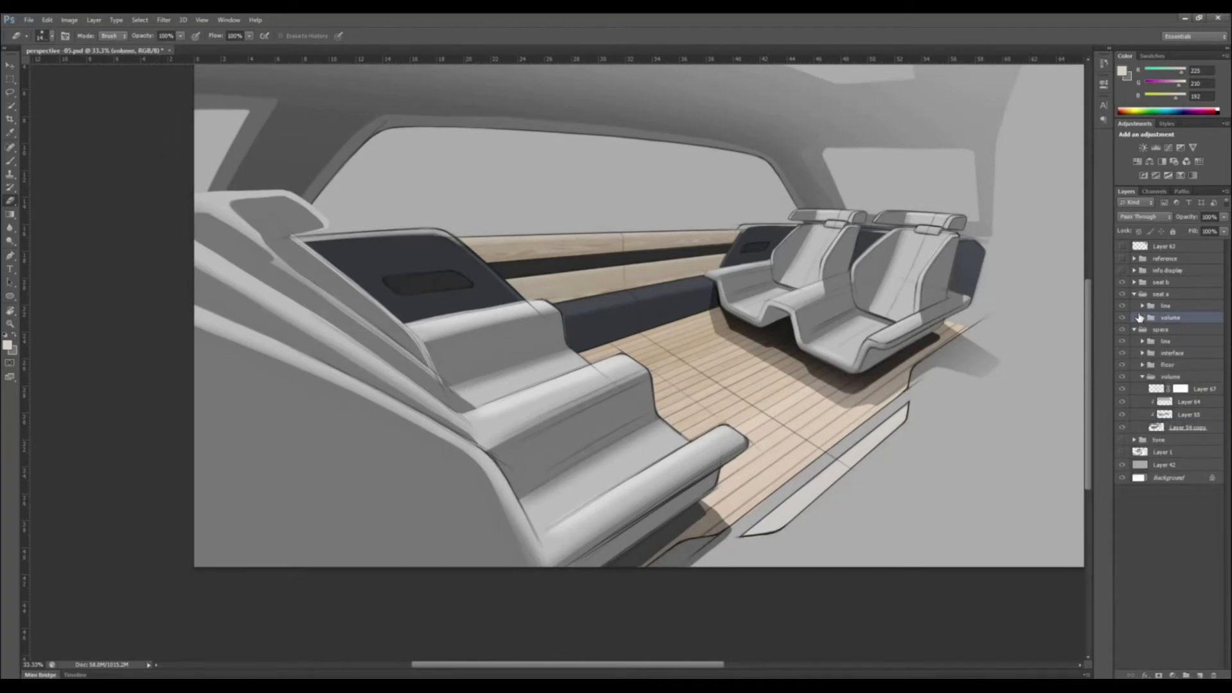
Lower the opacity of Layer 54 copy to 76%
left_click(1174, 427)
left_click(1223, 217)
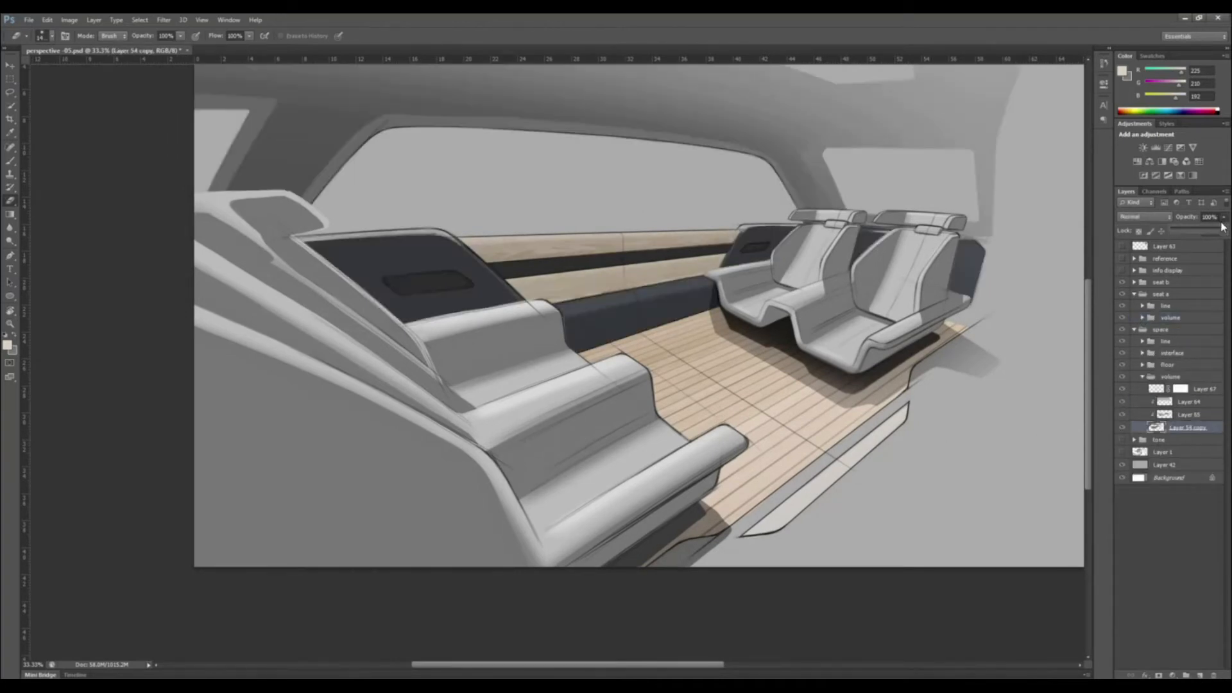
left_click_drag(1223, 230, 1212, 235)
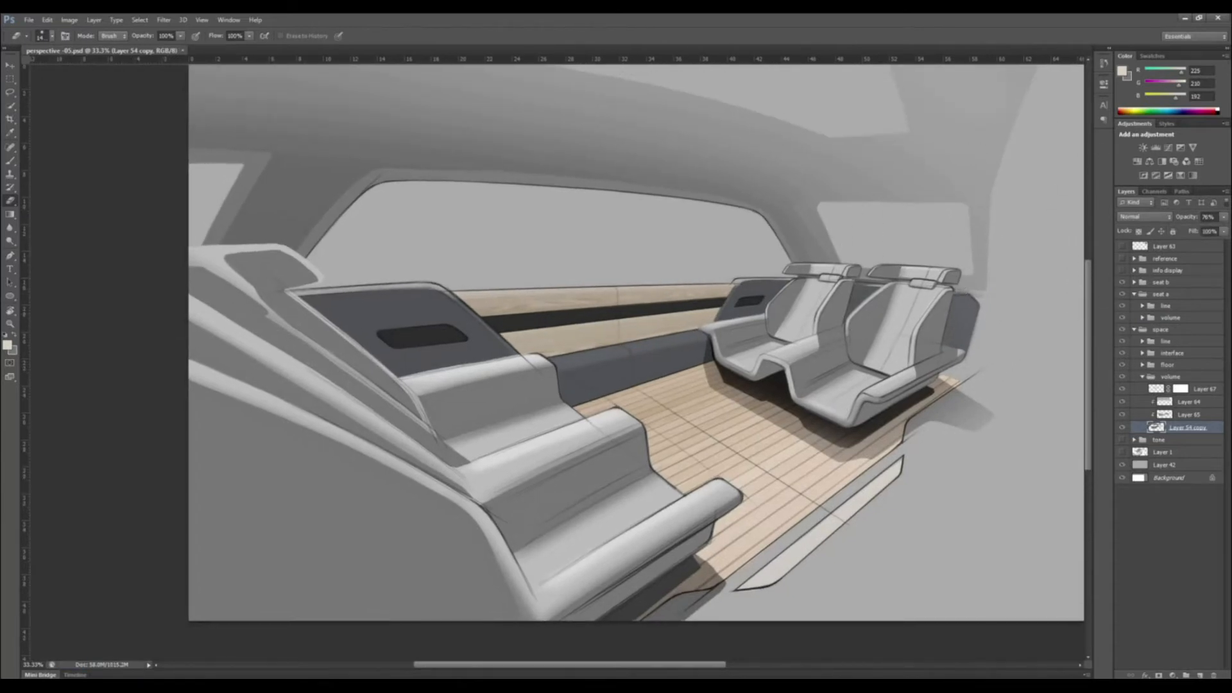
Move the floor group beneath Layer 54 copy in the volume group and set Layer 54 copy to Multiply
mouse_move(1120, 404)
left_mouse_down()
mouse_move(1121, 424)
mouse_move(1123, 389)
mouse_move(1163, 369)
mouse_move(1183, 437)
left_mouse_up()
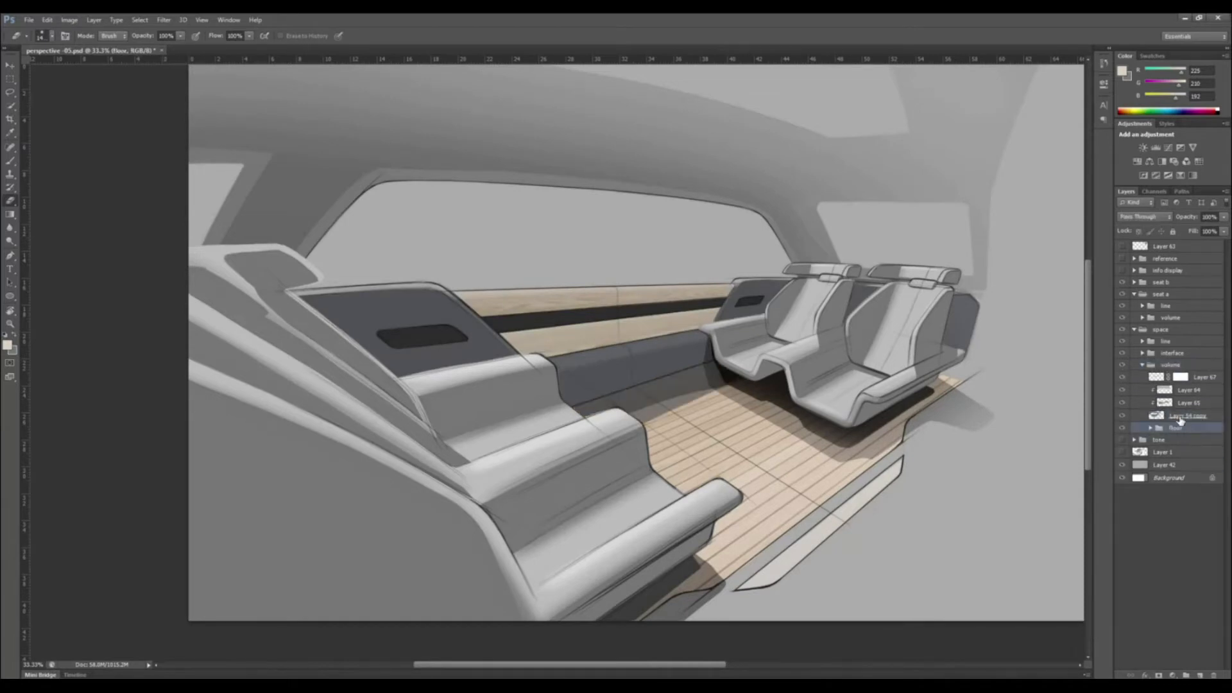
left_click(1181, 418)
left_click(1144, 217)
left_click(1133, 270)
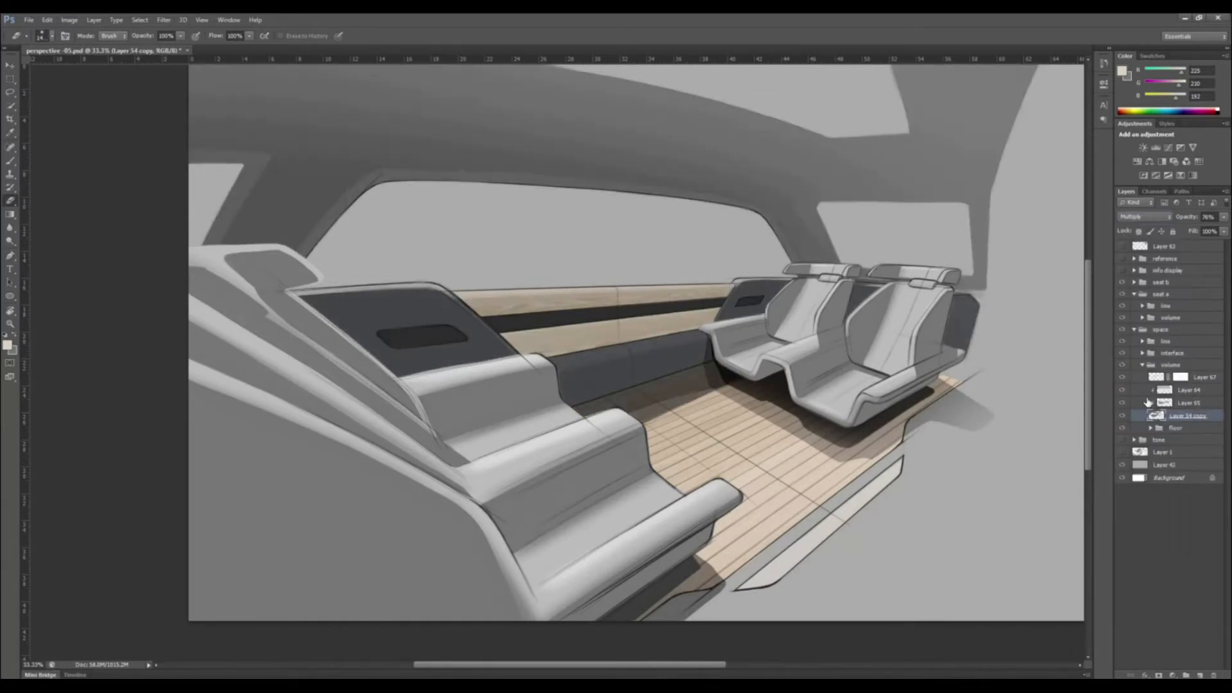
Compare the wall tint by toggling Layer 65's visibility, and erase its spill onto the floor beside the wall
left_click(1123, 403)
left_click(1123, 404)
left_click(1123, 403)
left_click(1124, 404)
left_click(1124, 404)
left_click(1124, 404)
left_click(1186, 404)
right_click(634, 415)
key("Return")
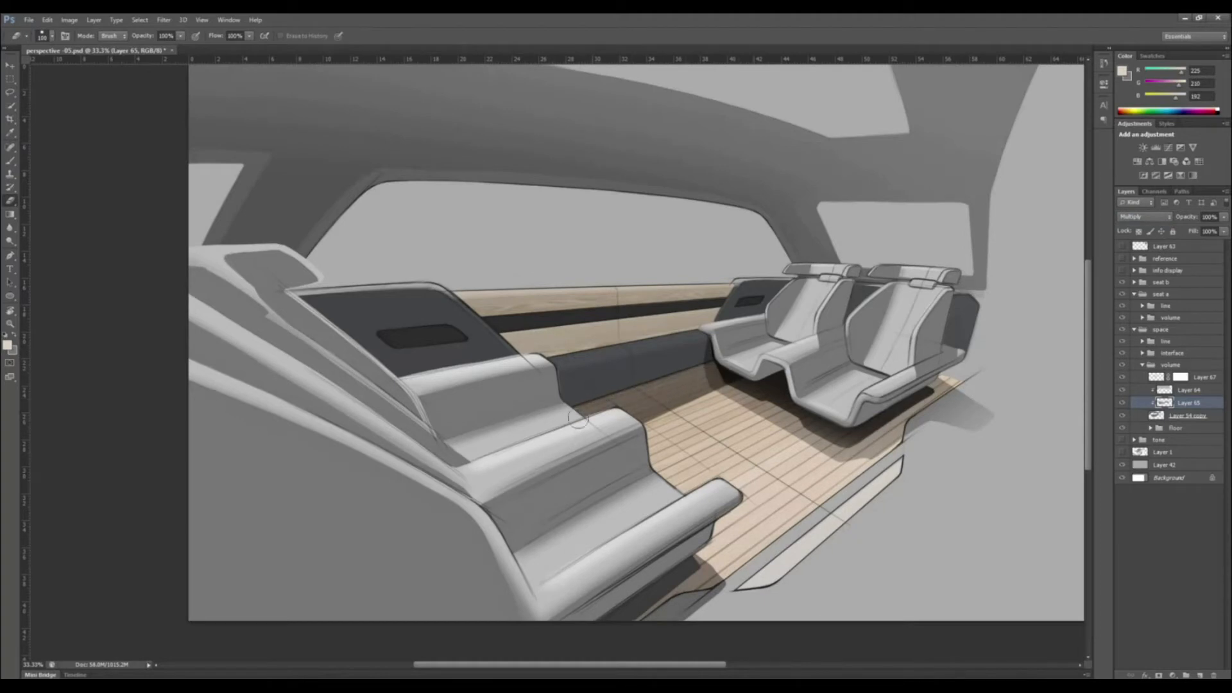
left_click(1142, 366)
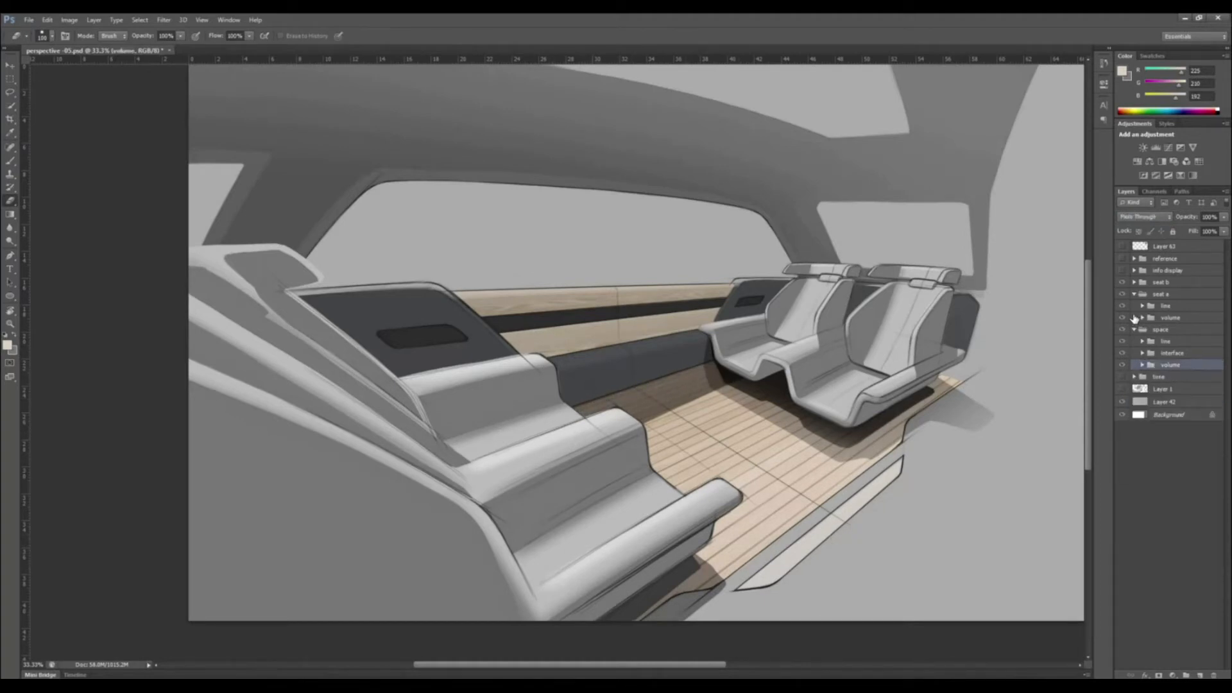
left_click(1143, 367)
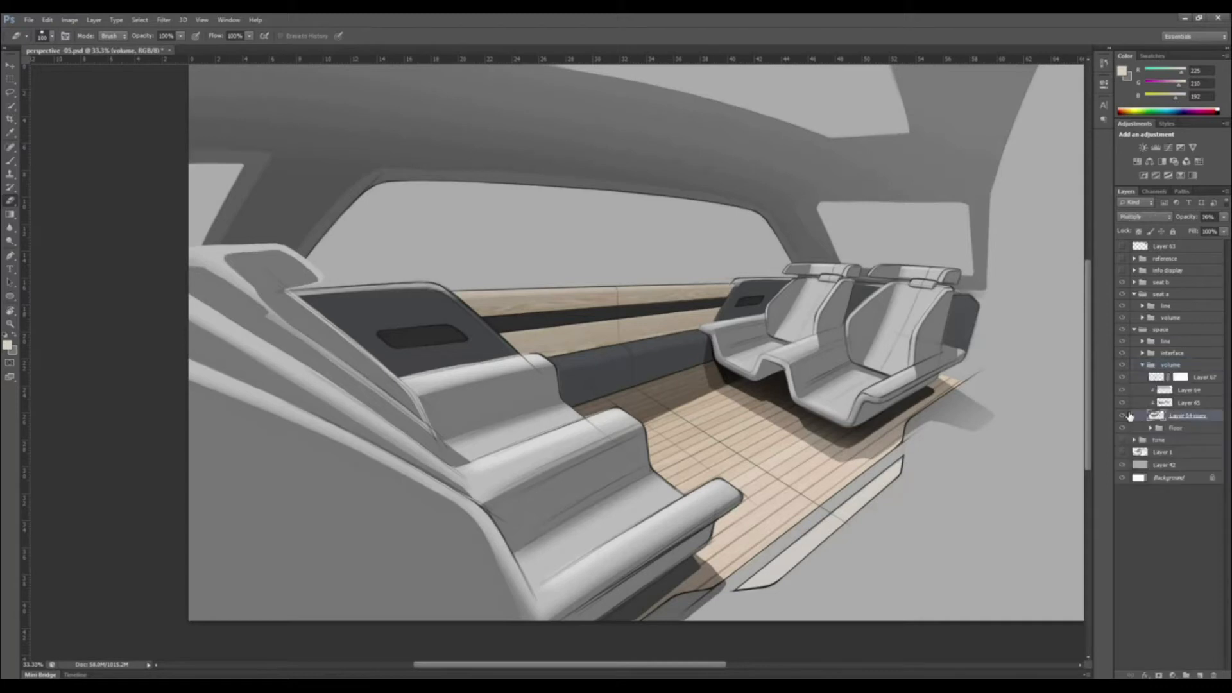
left_click(1156, 415)
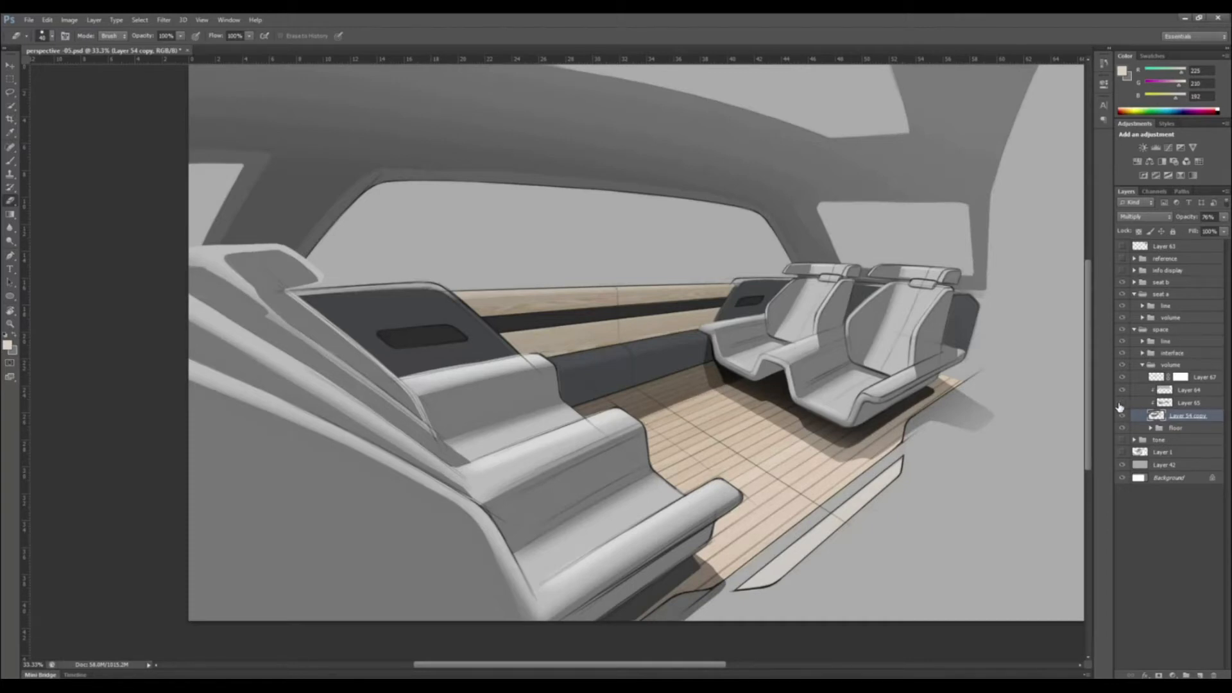
Shift the wall tint on Layer 65 toward teal and raise its saturation to +69 with Hue/Saturation
left_click(1180, 403)
key("ctrl+u")
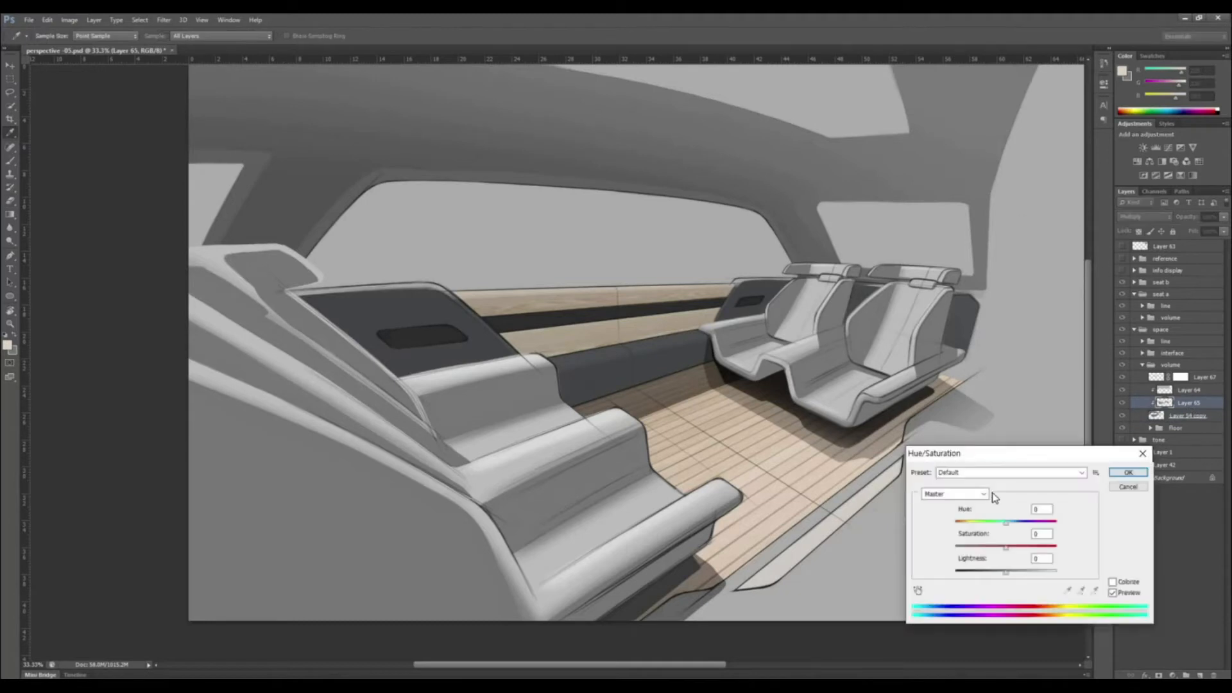
mouse_move(1006, 522)
left_mouse_down()
mouse_move(988, 524)
mouse_move(994, 538)
mouse_move(1057, 544)
mouse_move(995, 523)
left_mouse_up()
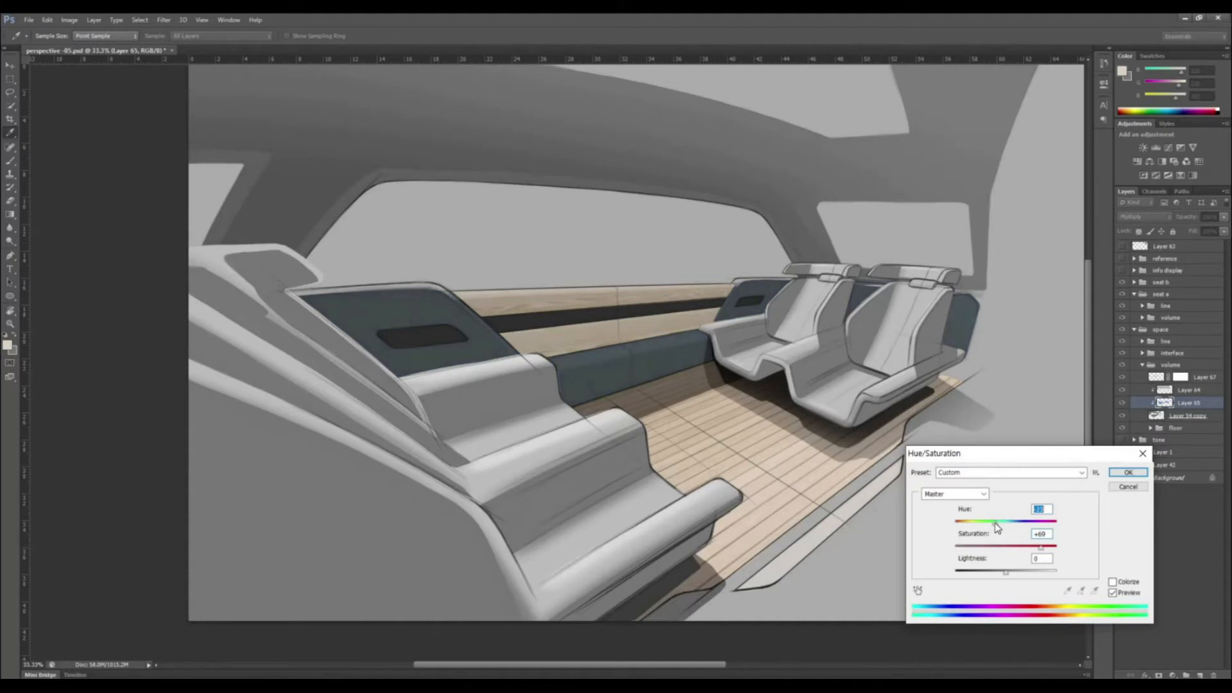
key("Return")
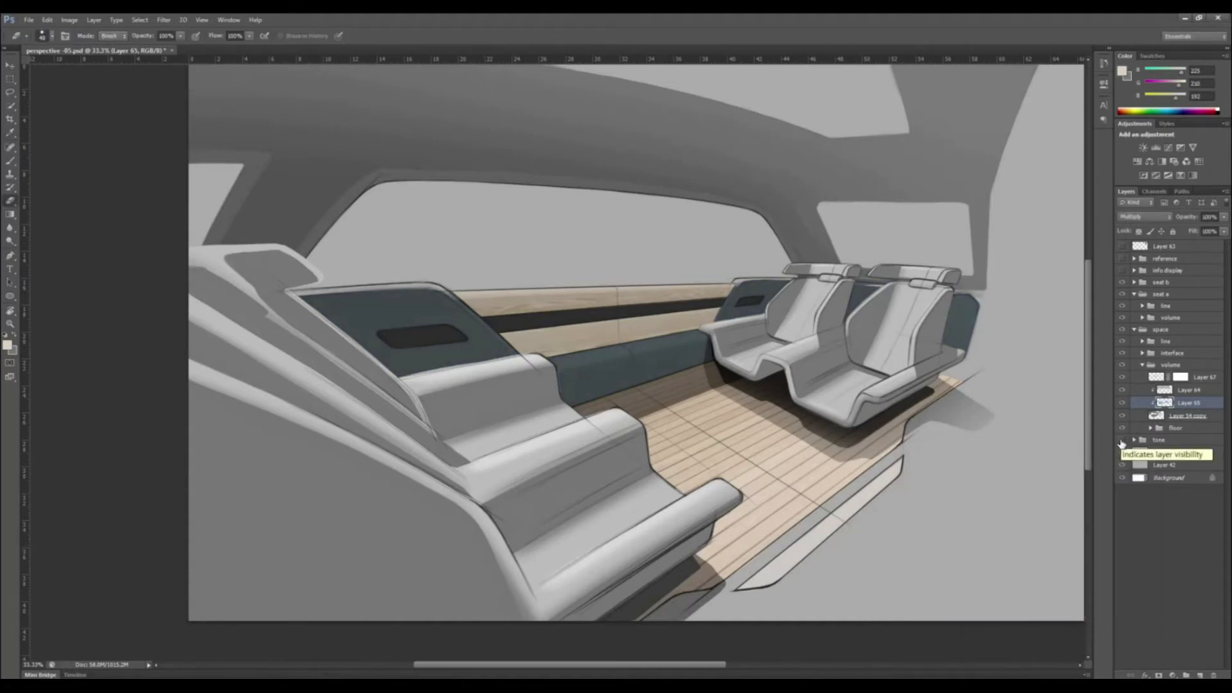
Shift Layer 64's colour balance toward red in the midtones and set its blend mode to Color Burn
left_click(1183, 393)
key("ctrl+b")
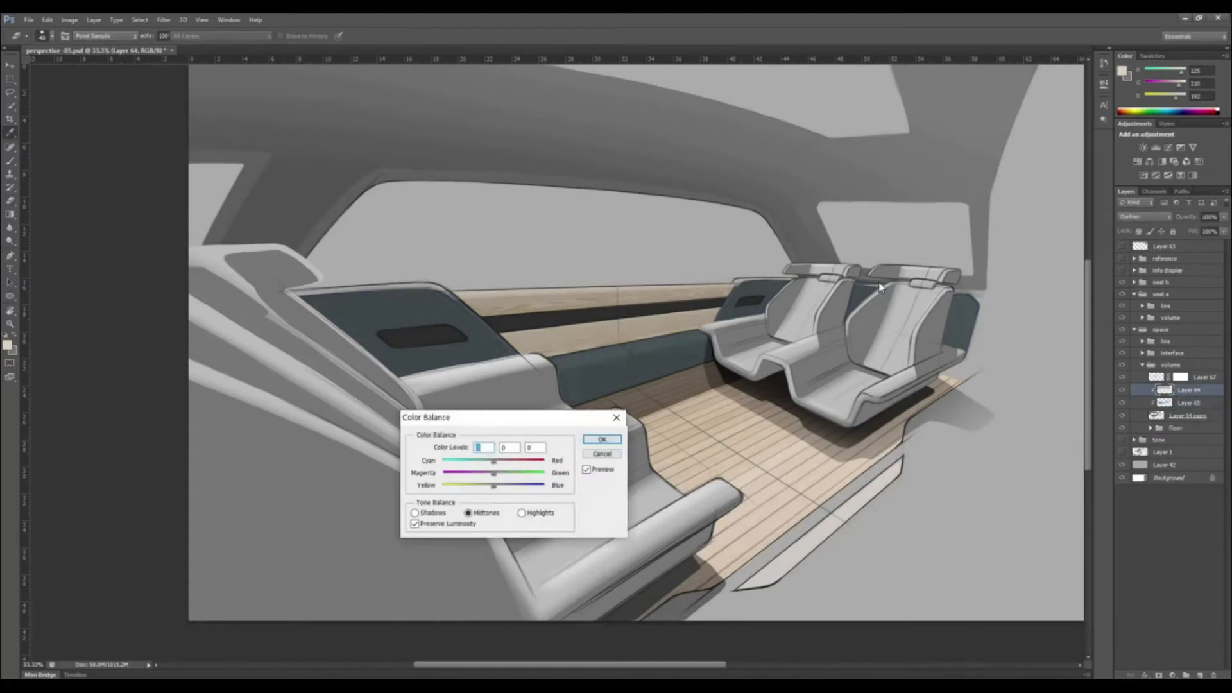
left_click_drag(493, 460, 515, 462)
key("Return")
left_click(1152, 218)
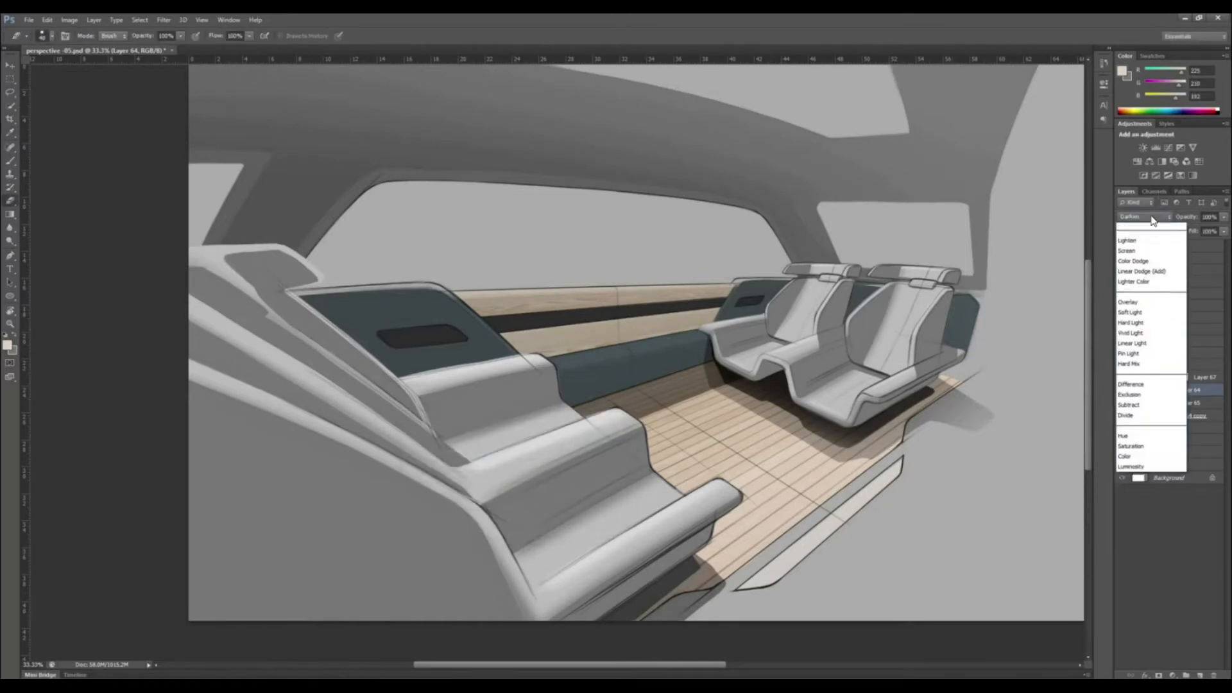
key("Down")
key("Down")
key("Return")
Recolour Layer 64's ceiling tone with Hue/Saturation, setting hue to -140, saturation to -10 and raising the lightness
key("ctrl+u")
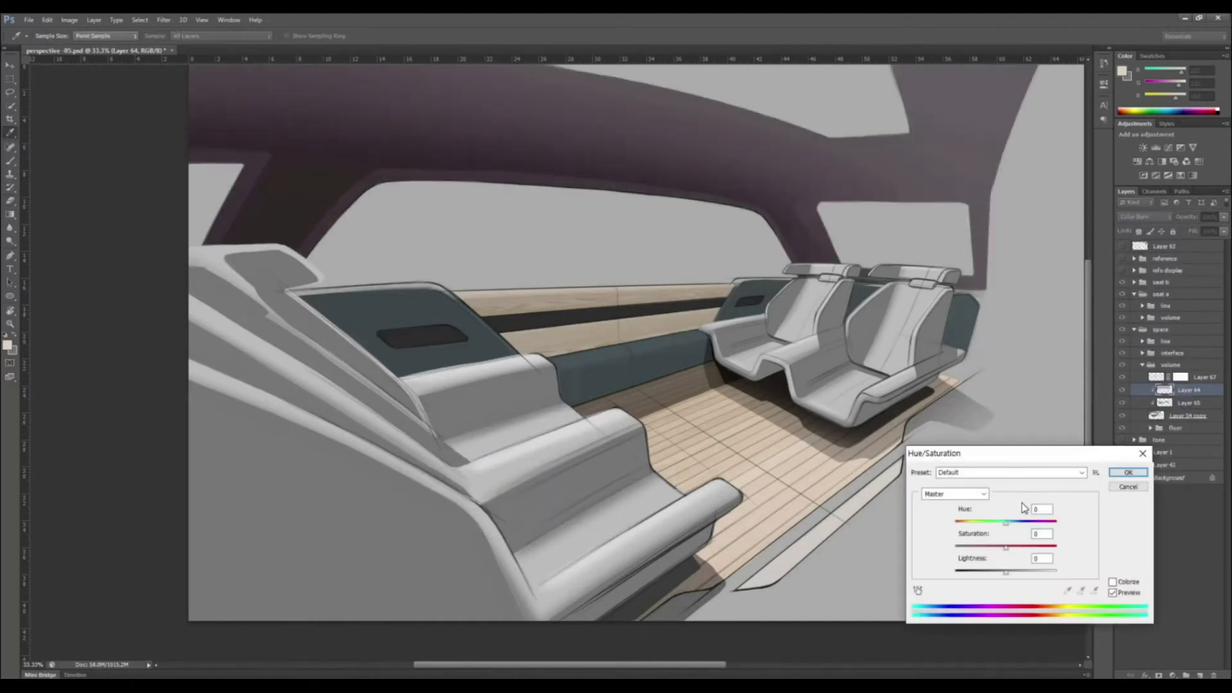
left_click_drag(1021, 520, 966, 522)
mouse_move(1006, 571)
left_mouse_down()
mouse_move(1028, 572)
mouse_move(995, 550)
mouse_move(1022, 572)
left_mouse_up()
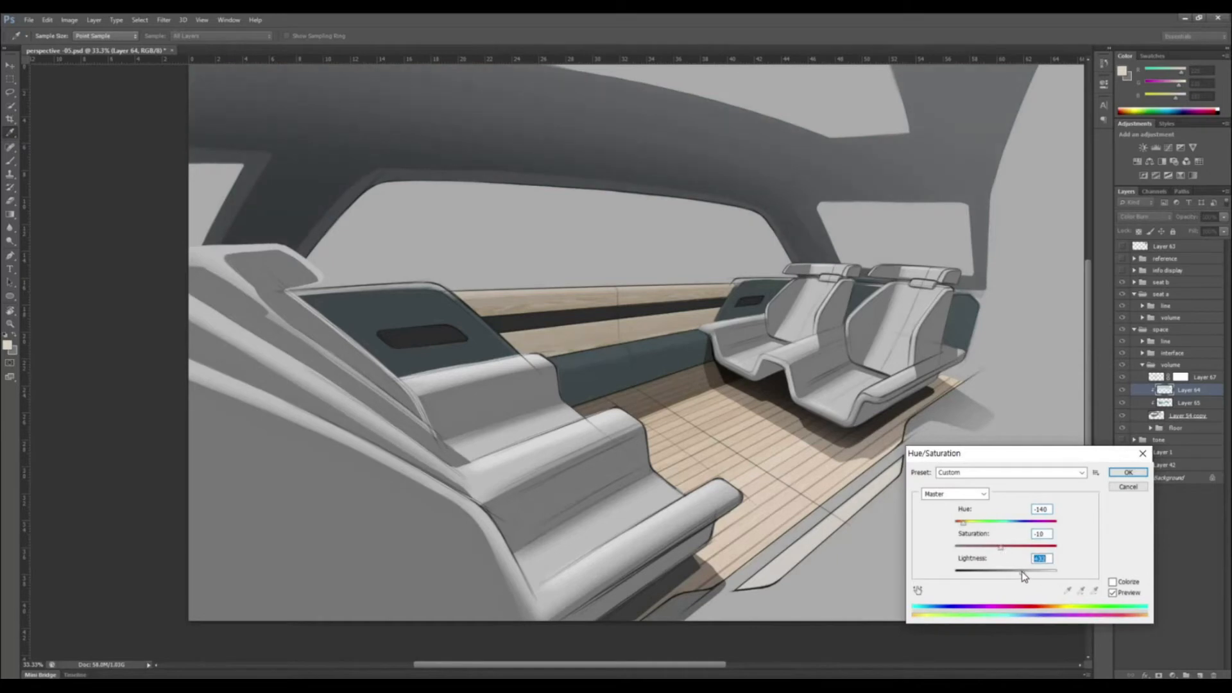
key("Return")
Create a group named light directly above the tone group and add a new layer inside it
key("b")
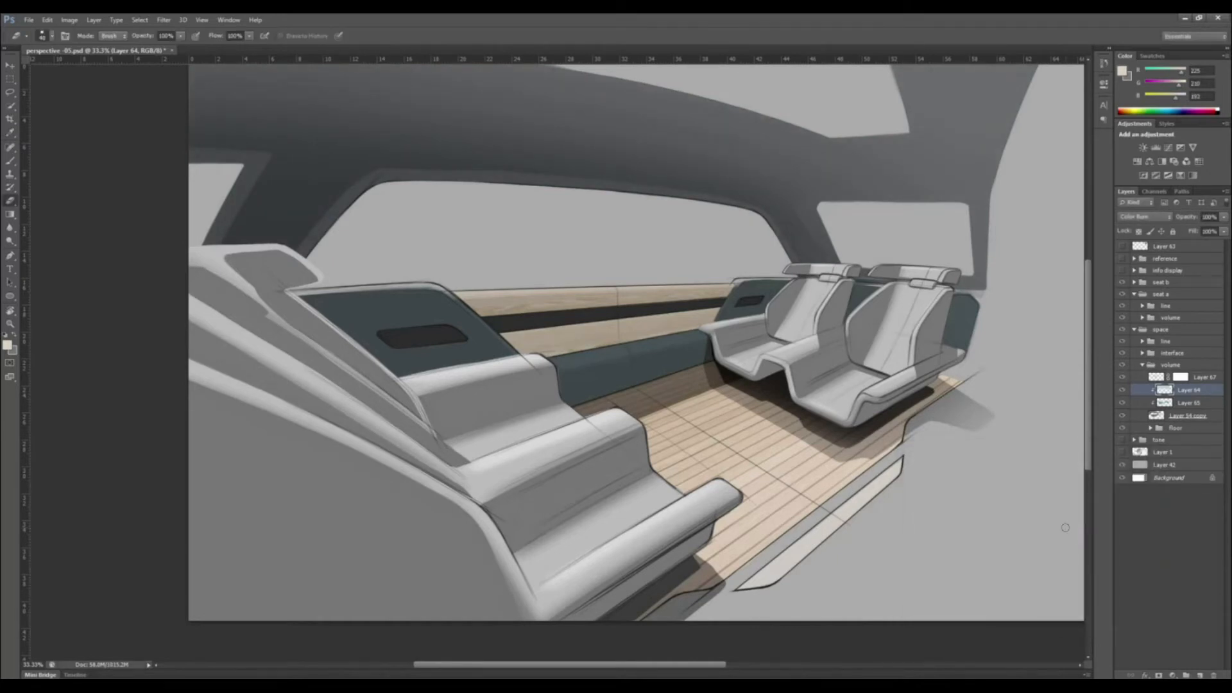
left_click(1200, 418)
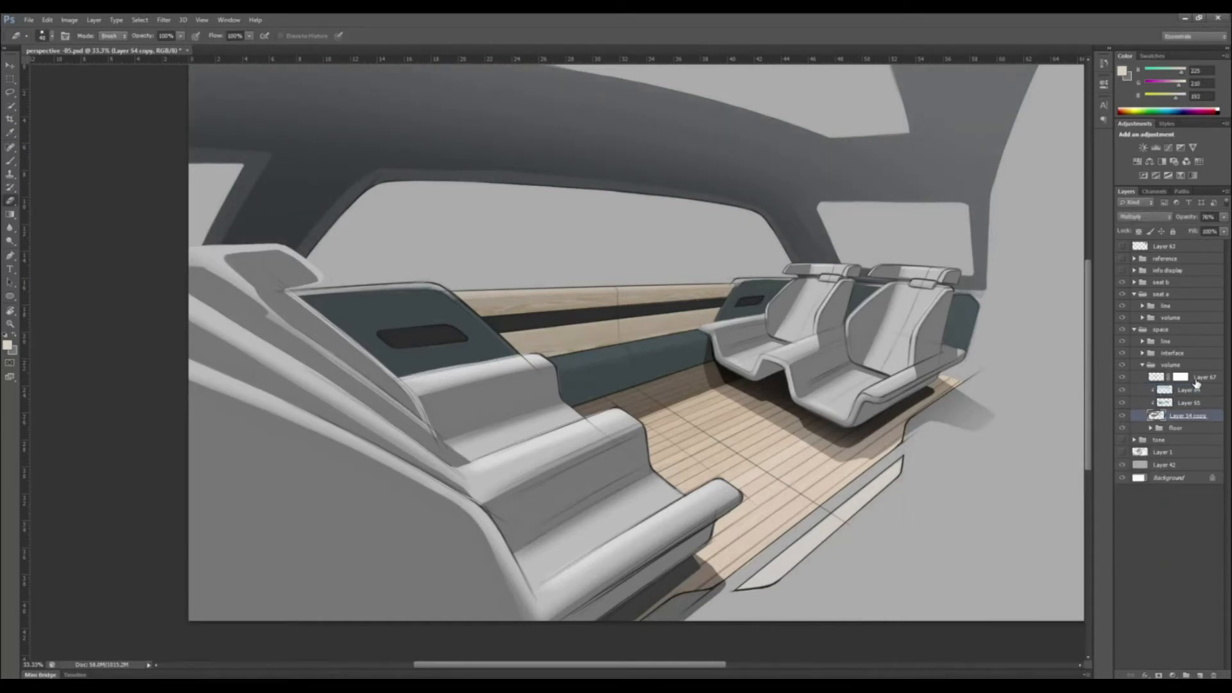
left_click(1133, 329)
left_click(1134, 294)
left_click(1158, 317)
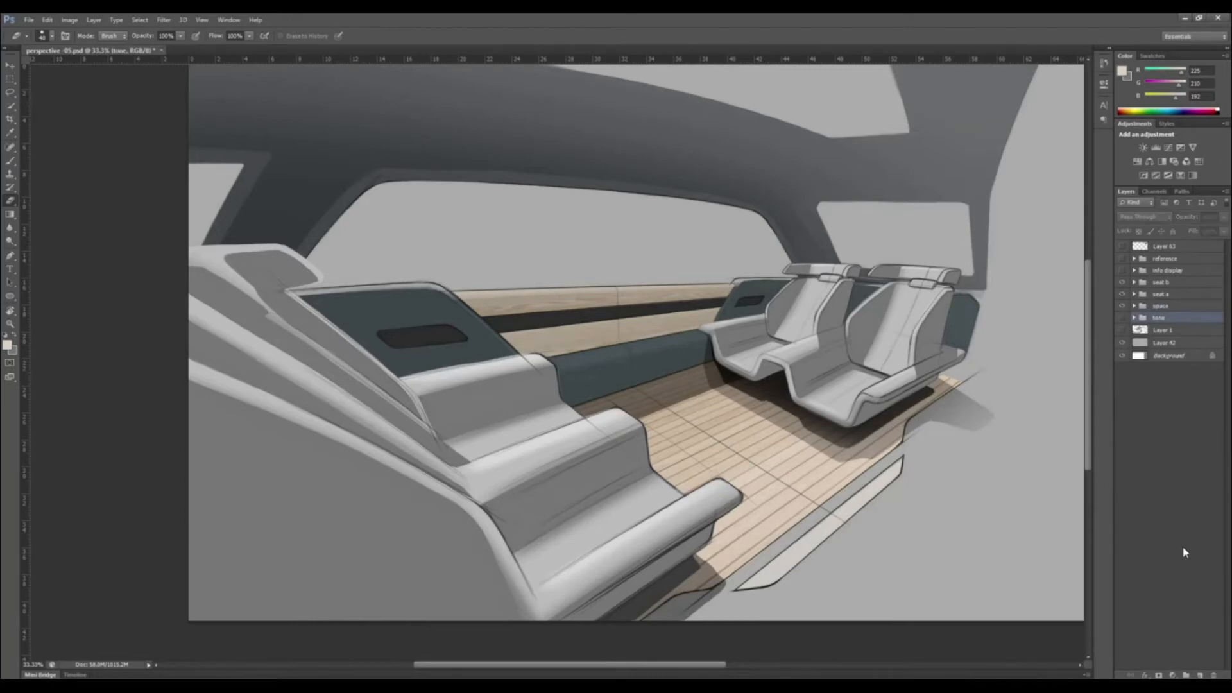
left_click(1188, 675)
double_click(1163, 318)
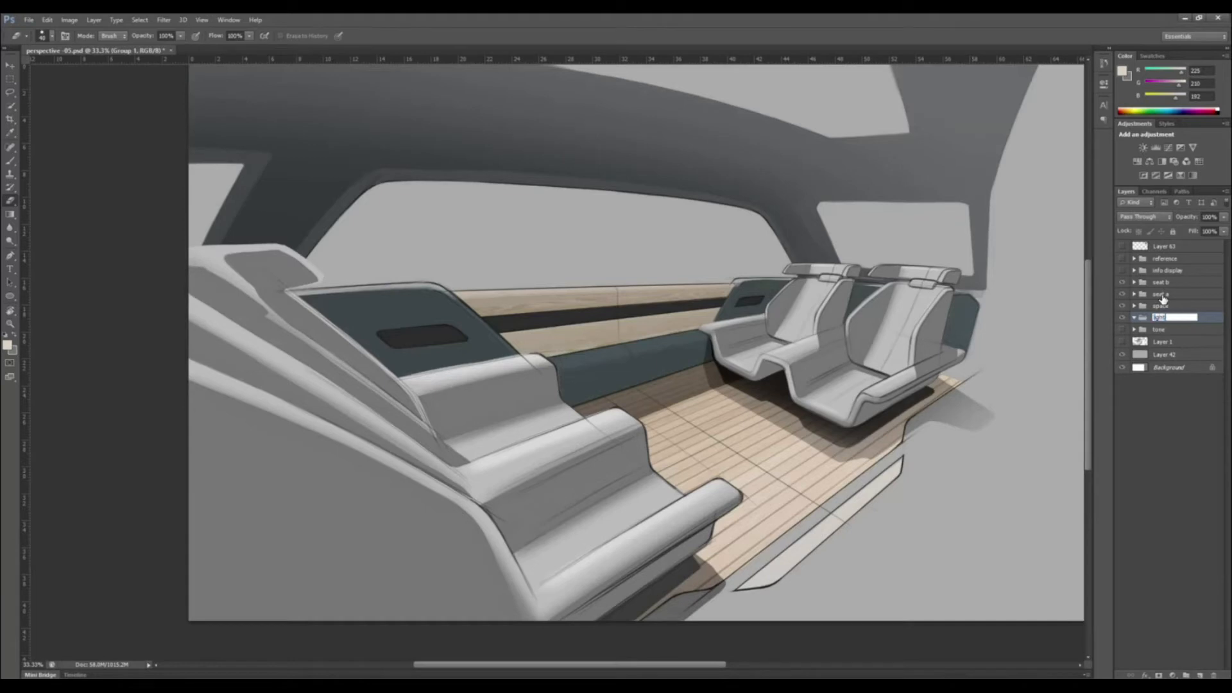
type("light")
key("Return")
left_click(1200, 675)
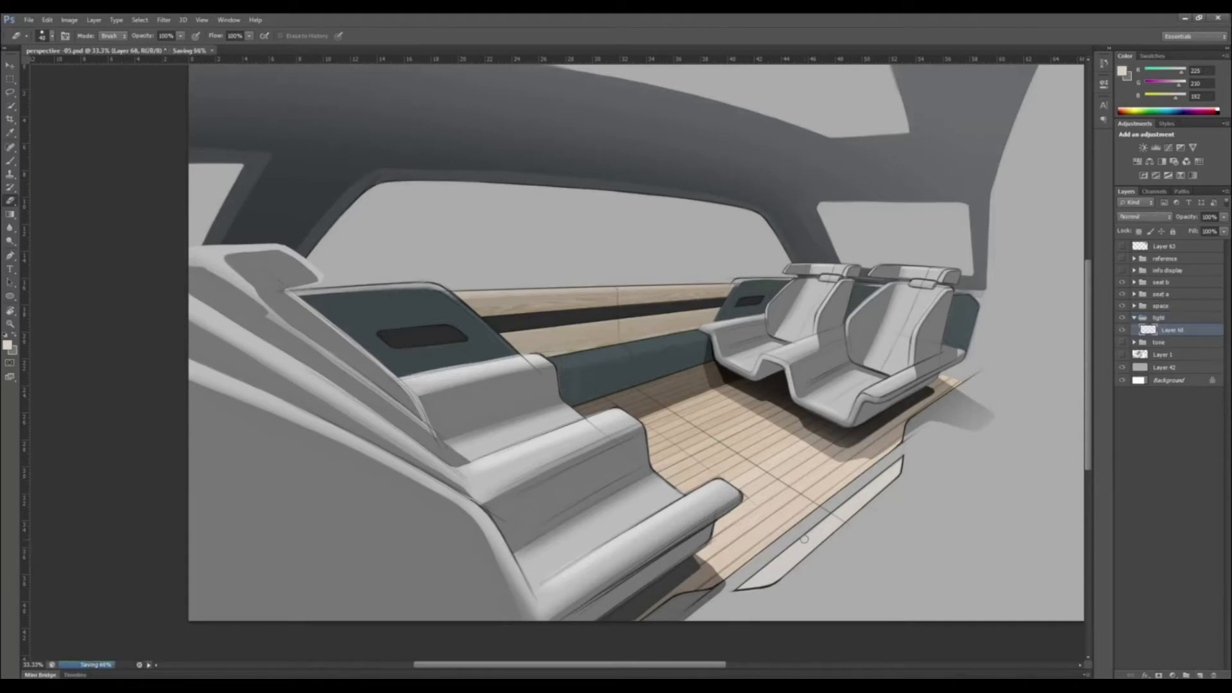
Paint a white glow behind the windows and across the open background with a very large soft brush
left_click(7, 346)
left_click(435, 499)
left_click(678, 491)
key("b")
right_click(703, 261)
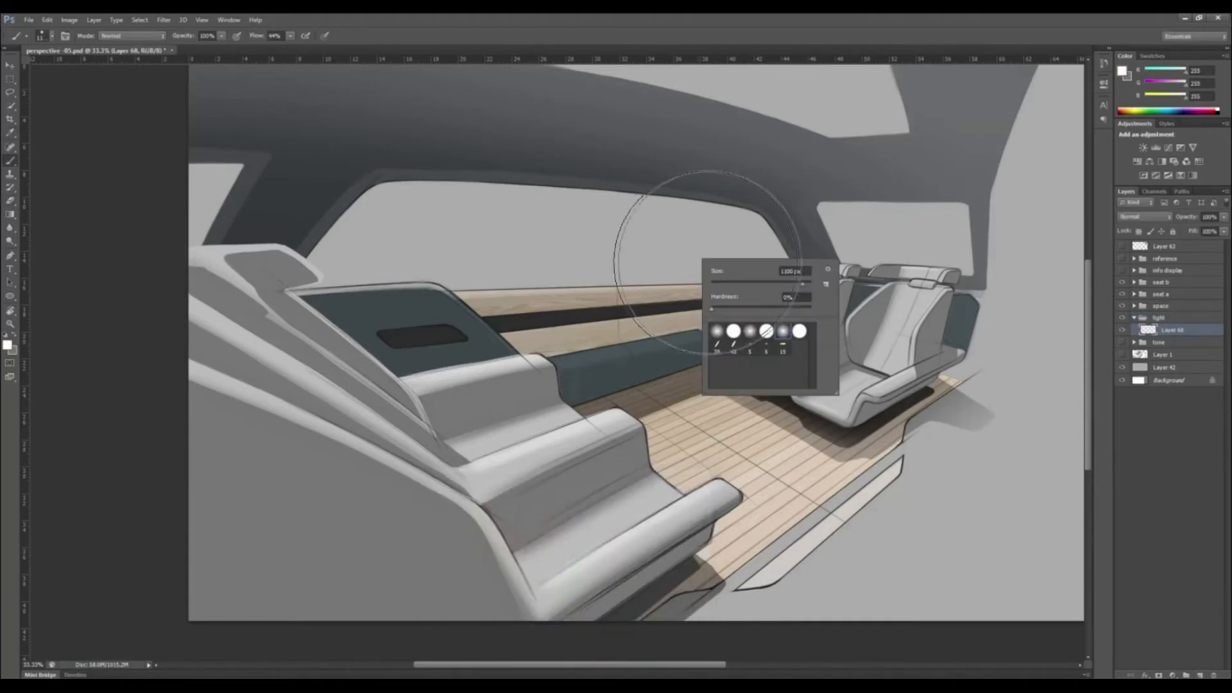
key("Return")
key("]")
key("]")
key("]")
left_click(831, 236)
key("]")
key("]")
key("]")
key("]")
key("]")
key("]")
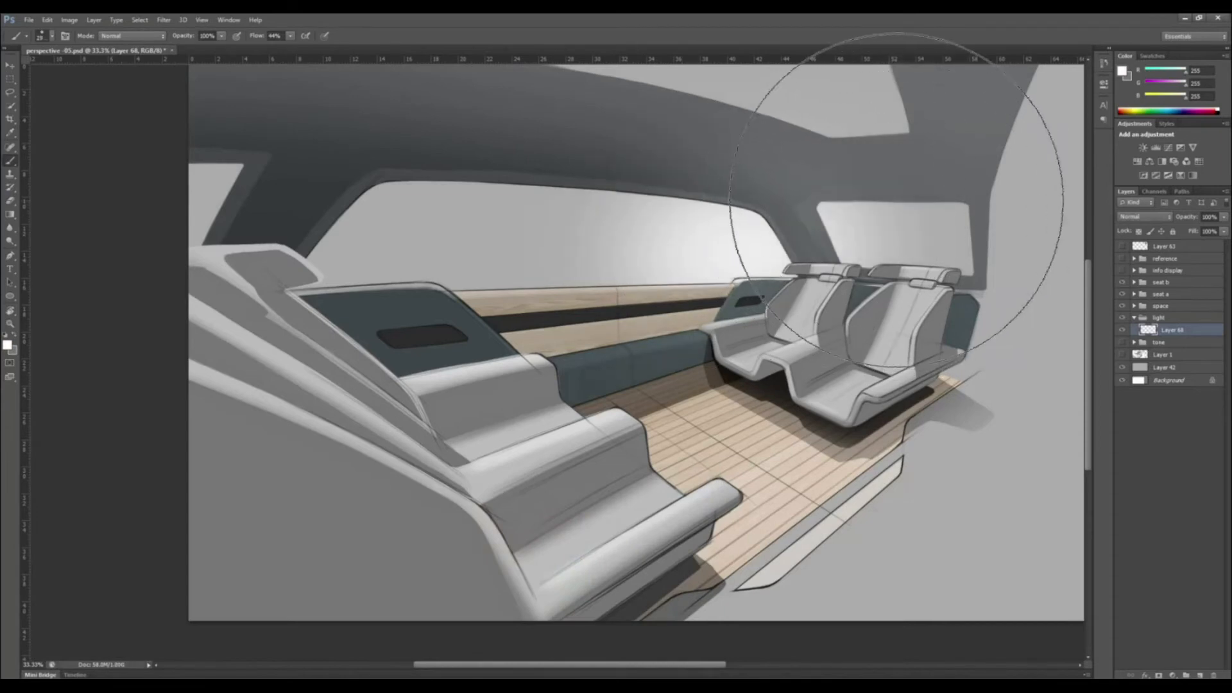
left_click(876, 195)
key("ctrl+minus")
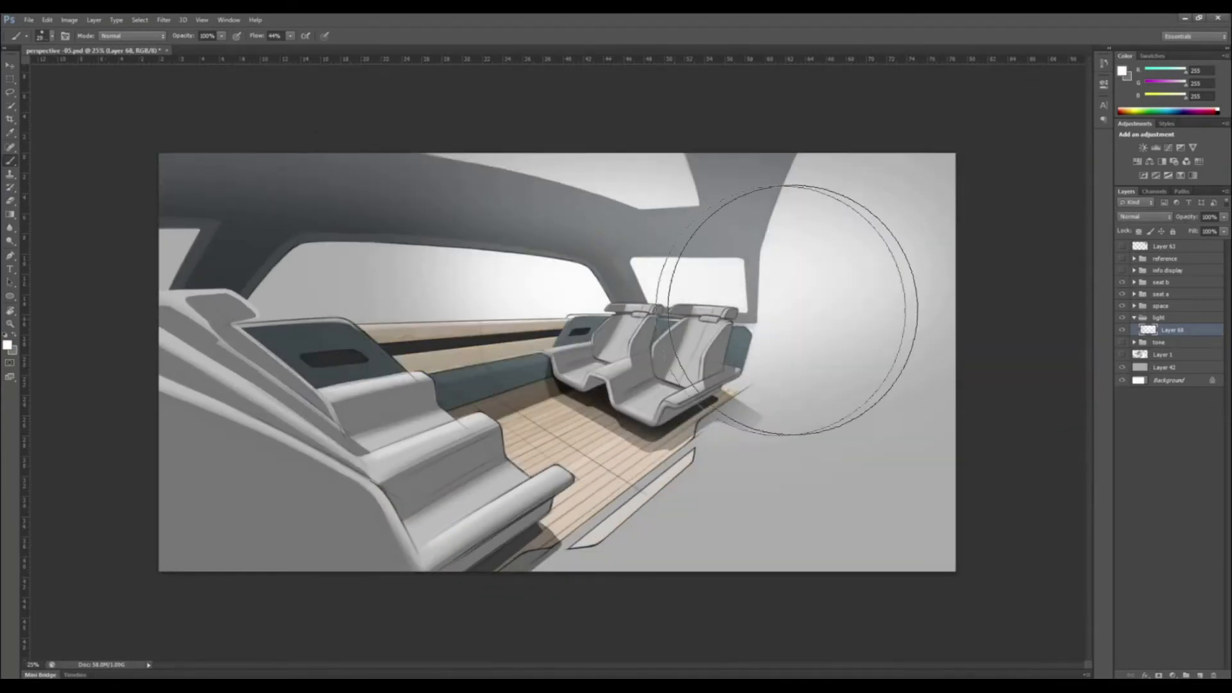
mouse_move(897, 306)
left_mouse_down()
mouse_move(961, 267)
mouse_move(761, 338)
mouse_move(746, 305)
left_mouse_up()
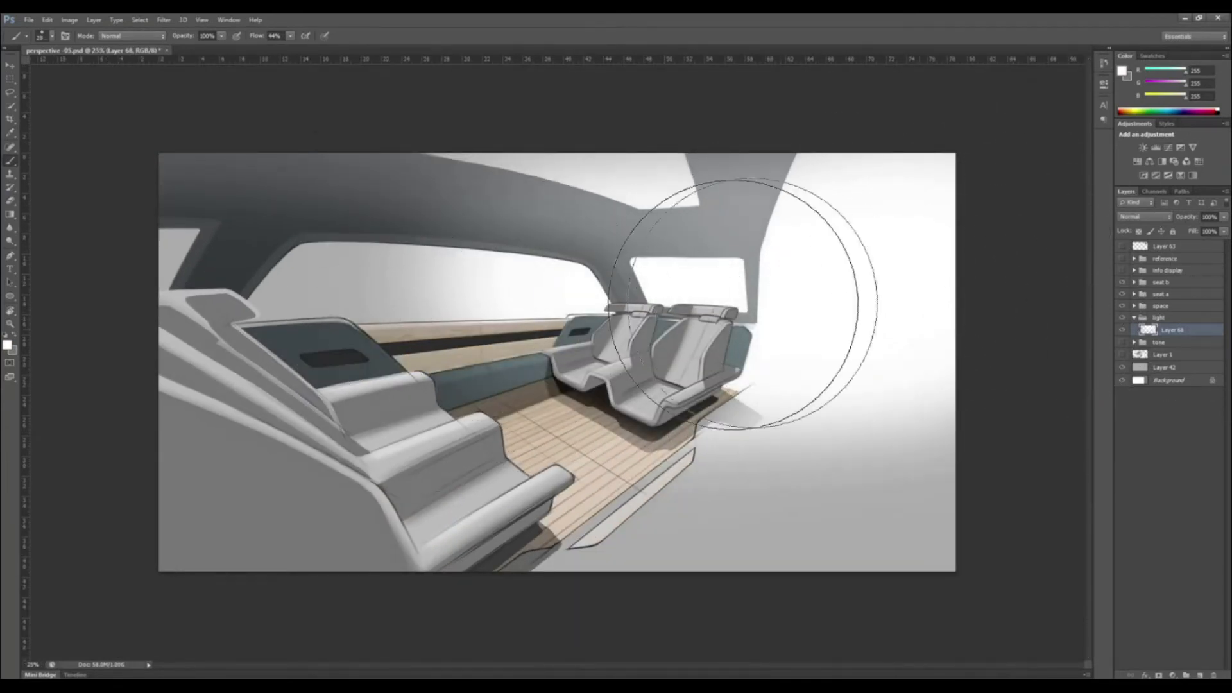
Examine what the space, seat b and seat a groups contain by toggling their visibility
left_click(1134, 317)
left_click(1178, 283)
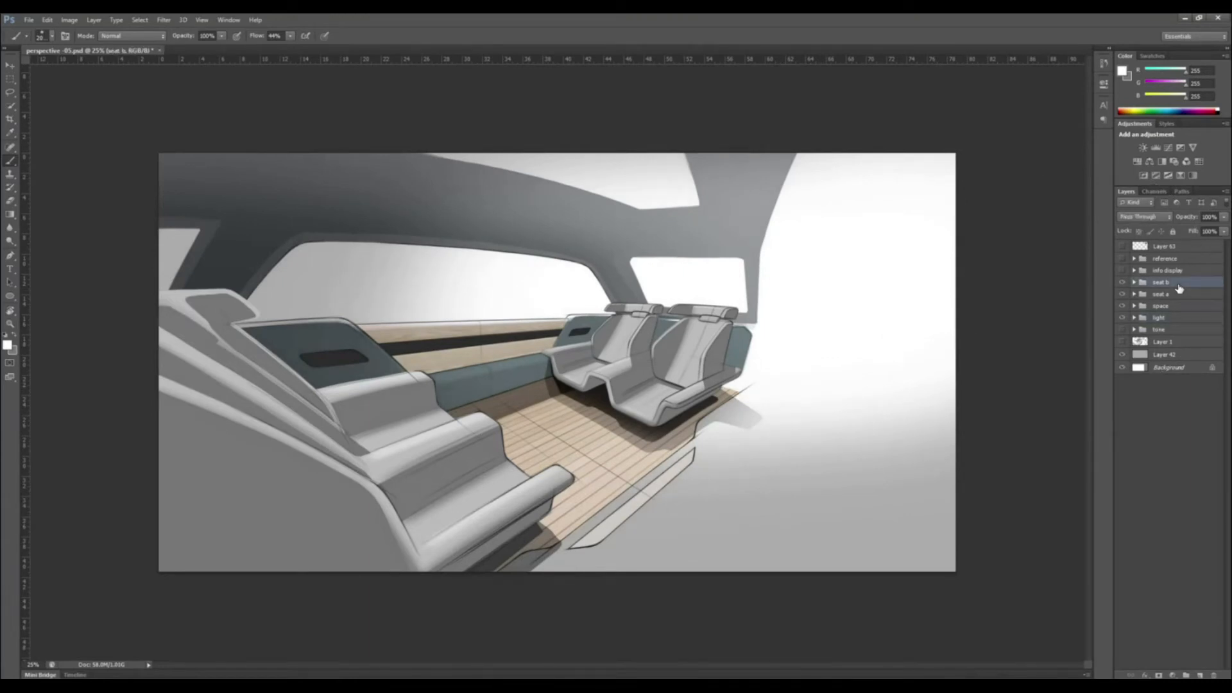
left_click(1122, 306)
left_click(1122, 306)
left_click(1121, 283)
left_click(1121, 282)
left_click(1122, 295)
left_click(1121, 294)
left_click(1121, 306)
left_click(1121, 306)
Create a second group named light above the seat b group and add a new layer inside it
left_click(1186, 674)
double_click(1159, 281)
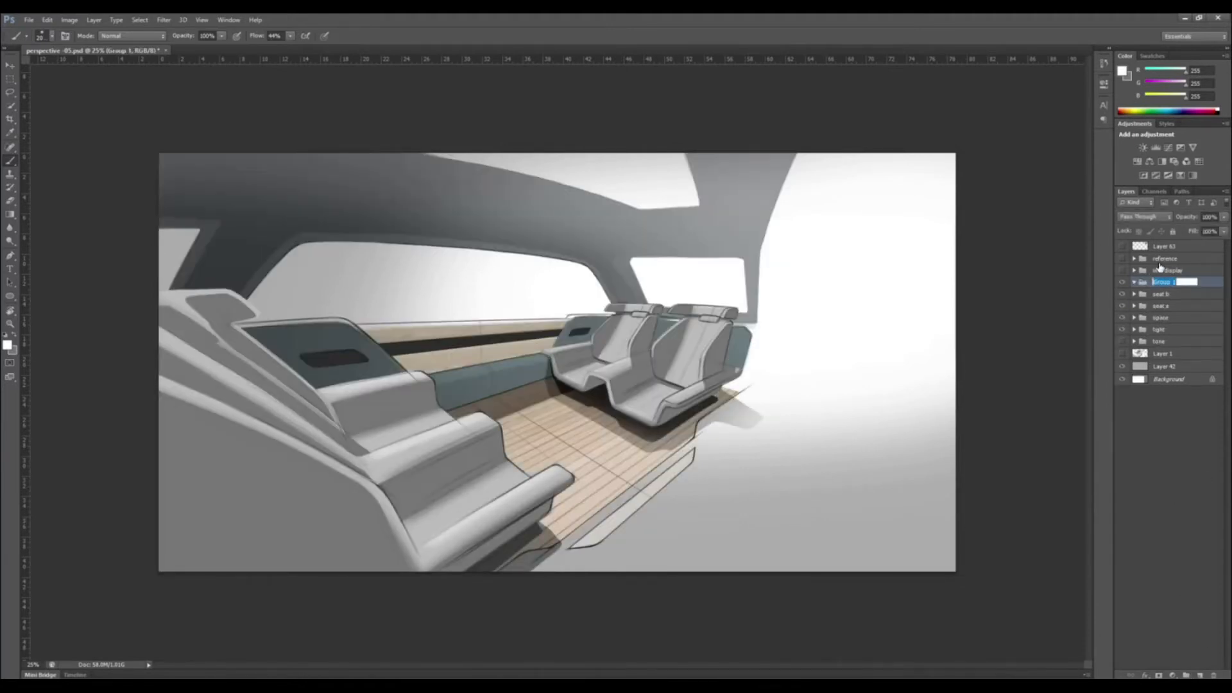
type("light")
key("Return")
left_click(1200, 675)
Check the layers in seat a's volume group by visibility and add a new clipped layer above the base layer
key("ctrl+plus")
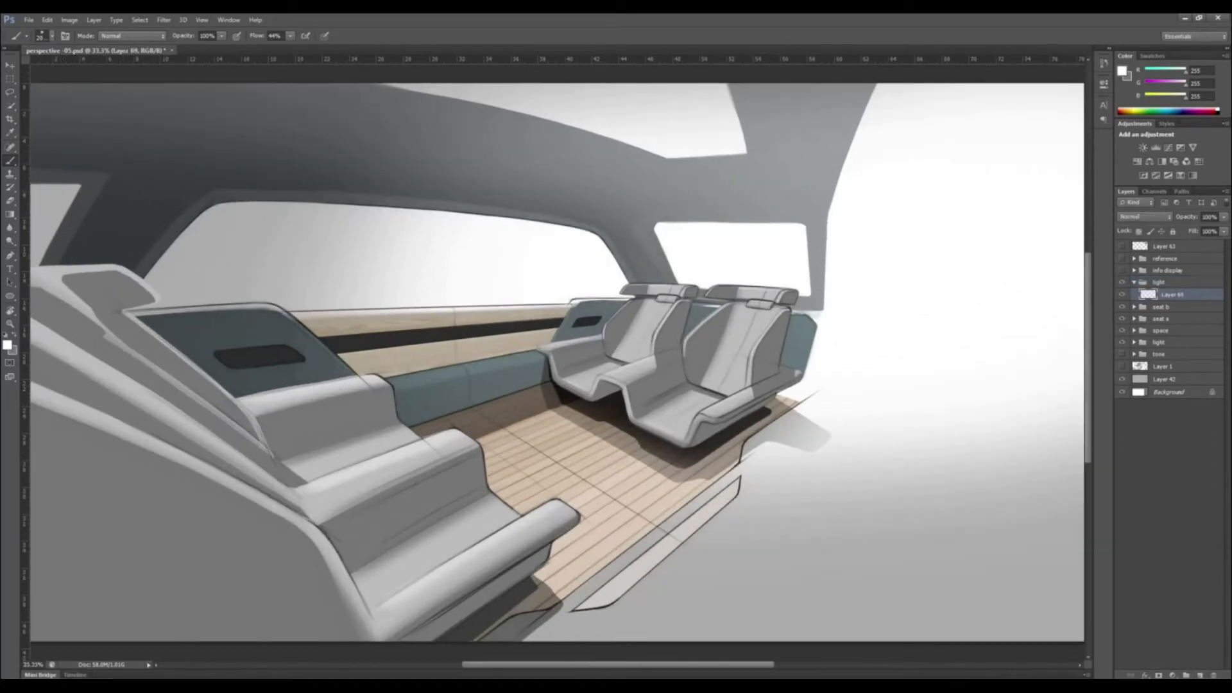
key("m")
left_click(1134, 319)
left_click(1194, 420)
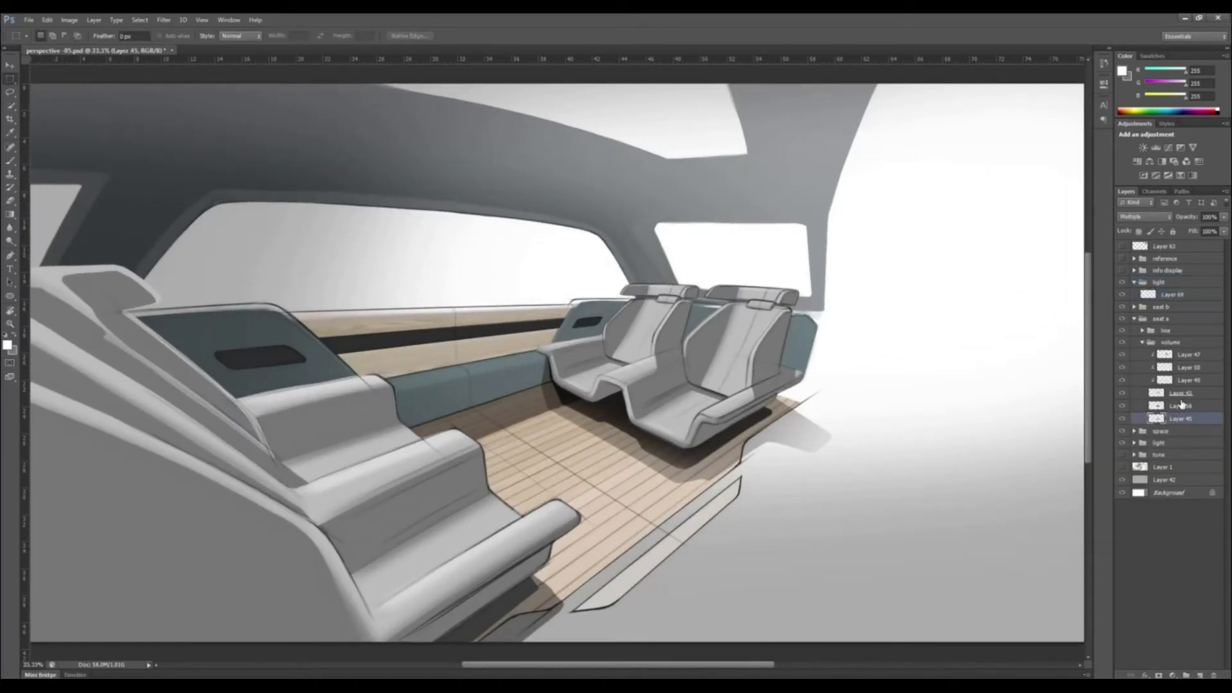
left_click(1121, 358)
left_click(1121, 360)
left_click(1121, 394)
left_click(1122, 394)
left_click(1123, 381)
left_click(1123, 381)
left_click(1191, 393)
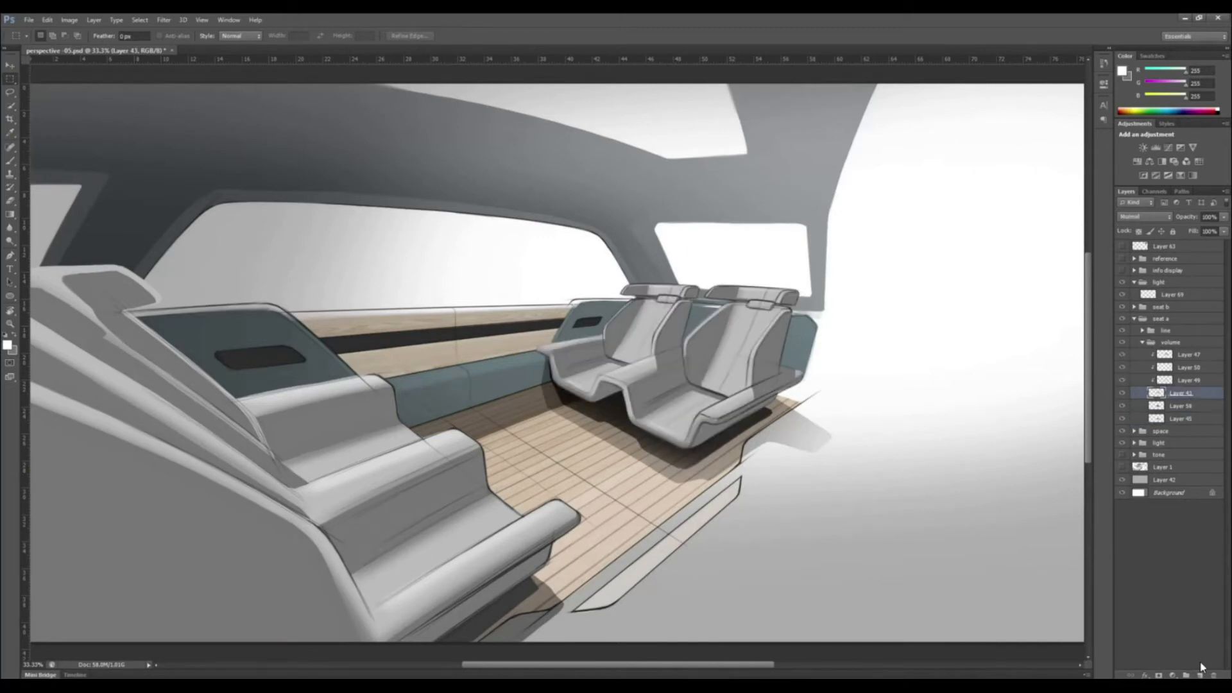
left_click(1201, 674)
Paint soft white highlights on the cushions and backrests of the two rear seats with a reduced soft brush
key("b")
right_click(639, 320)
double_click(722, 390)
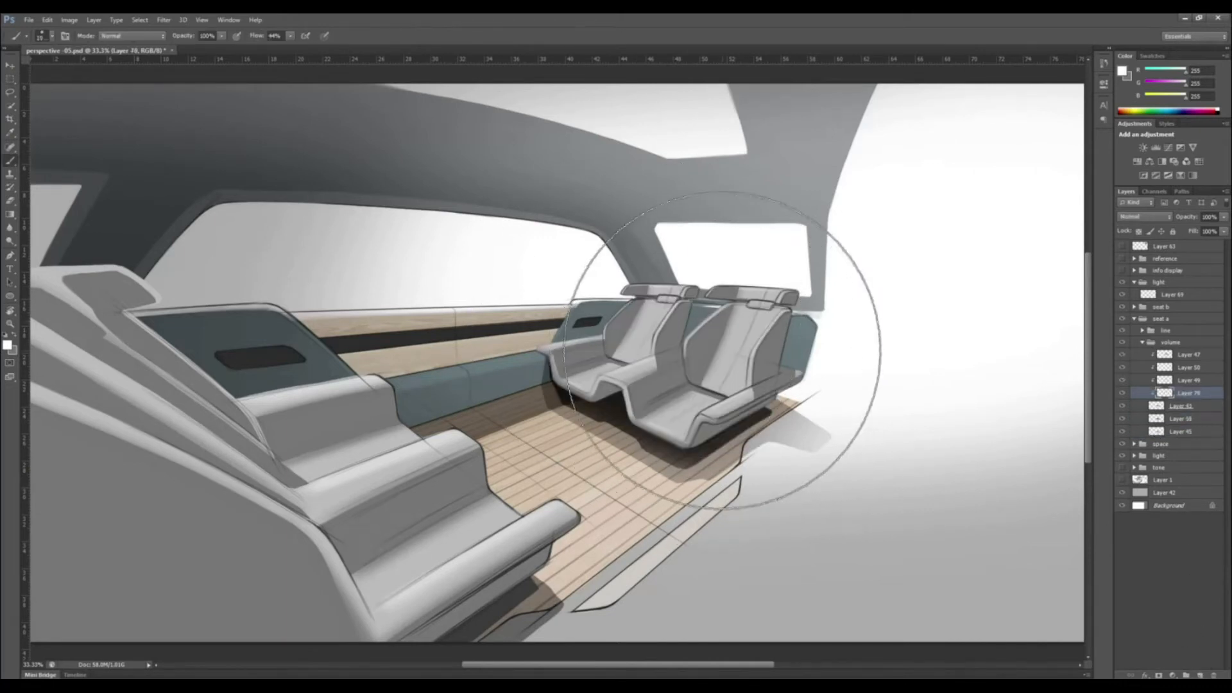
key("bracketleft")
key("bracketleft")
key("bracketleft")
key("bracketleft")
key("bracketleft")
key("bracketleft")
key("bracketleft")
key("bracketleft")
key("bracketleft")
key("bracketleft")
key("bracketleft")
key("bracketleft")
key("bracketleft")
key("bracketleft")
mouse_move(612, 385)
left_mouse_down()
mouse_move(696, 417)
mouse_move(731, 359)
mouse_move(621, 399)
left_mouse_up()
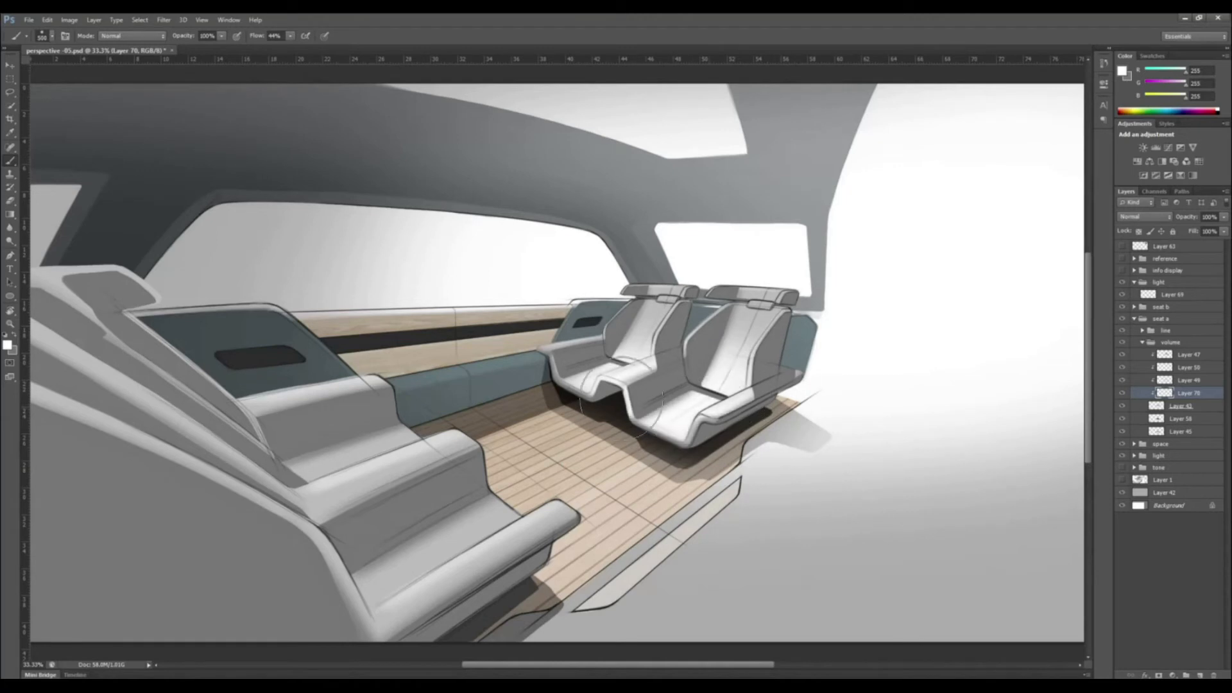
Soften the white highlights on the two rear seats with a large soft eraser
key("e")
right_click(751, 433)
double_click(826, 503)
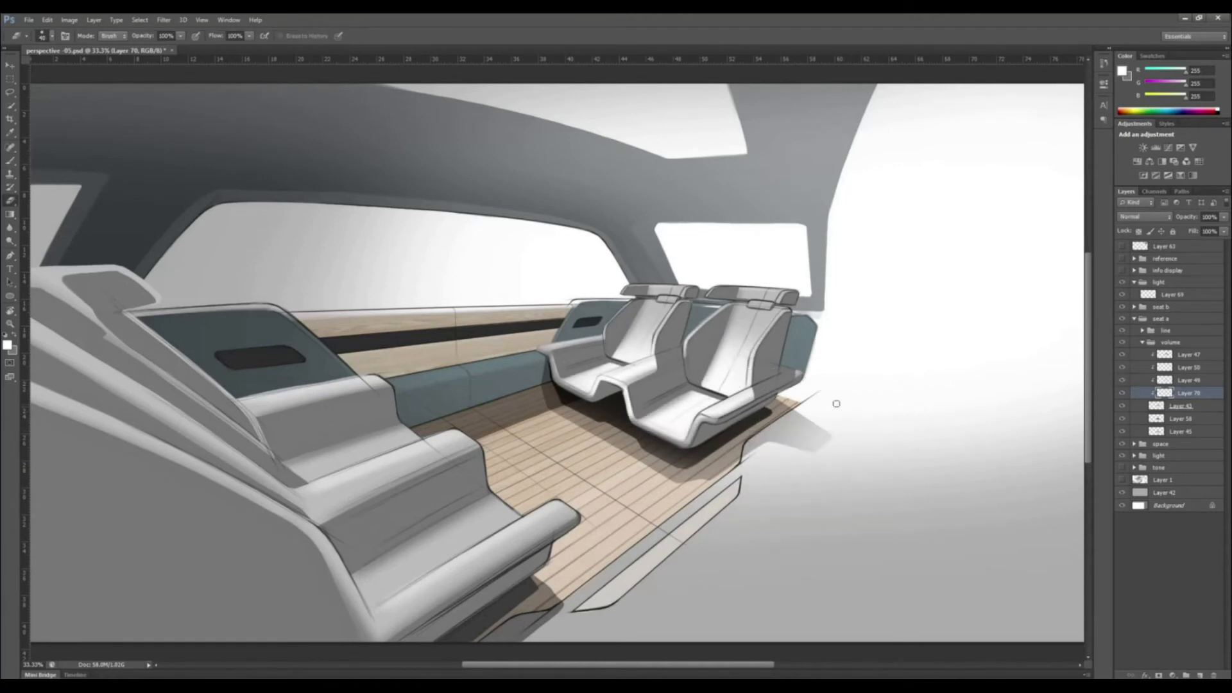
key("bracketright")
key("bracketright")
key("bracketright")
key("bracketright")
key("bracketright")
key("bracketright")
key("bracketright")
key("bracketright")
key("bracketright")
key("bracketright")
key("bracketright")
key("bracketright")
key("bracketright")
key("bracketright")
key("bracketright")
key("bracketright")
key("bracketright")
key("bracketright")
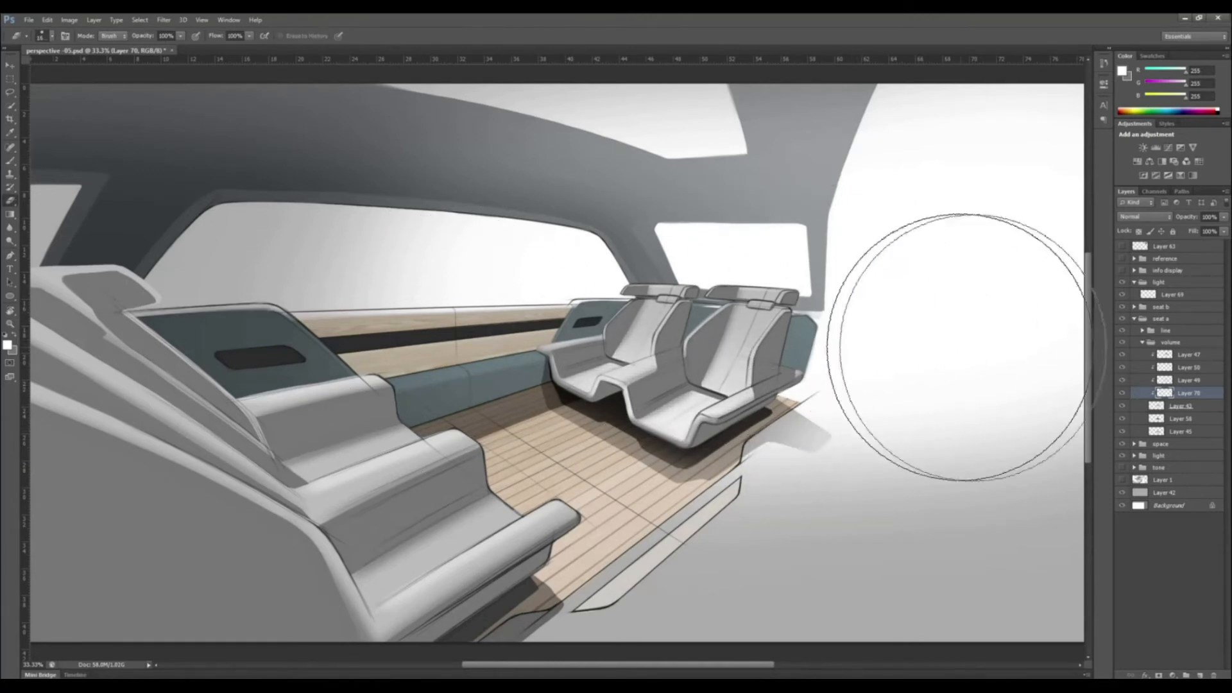
Add a clipped layer in seat b's volume group and paint soft white highlights on the foreground seat's cushions
left_click(667, 510, "ctrl")
left_click(1199, 675)
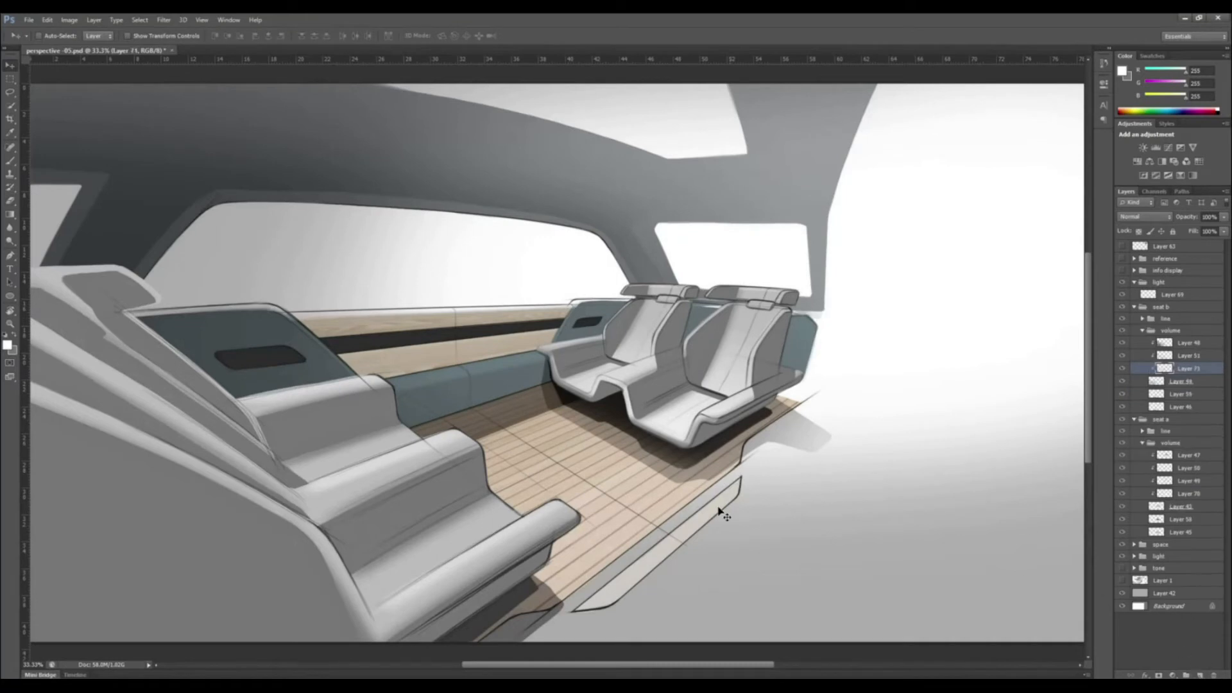
key("b")
left_click_drag(507, 515, 399, 624)
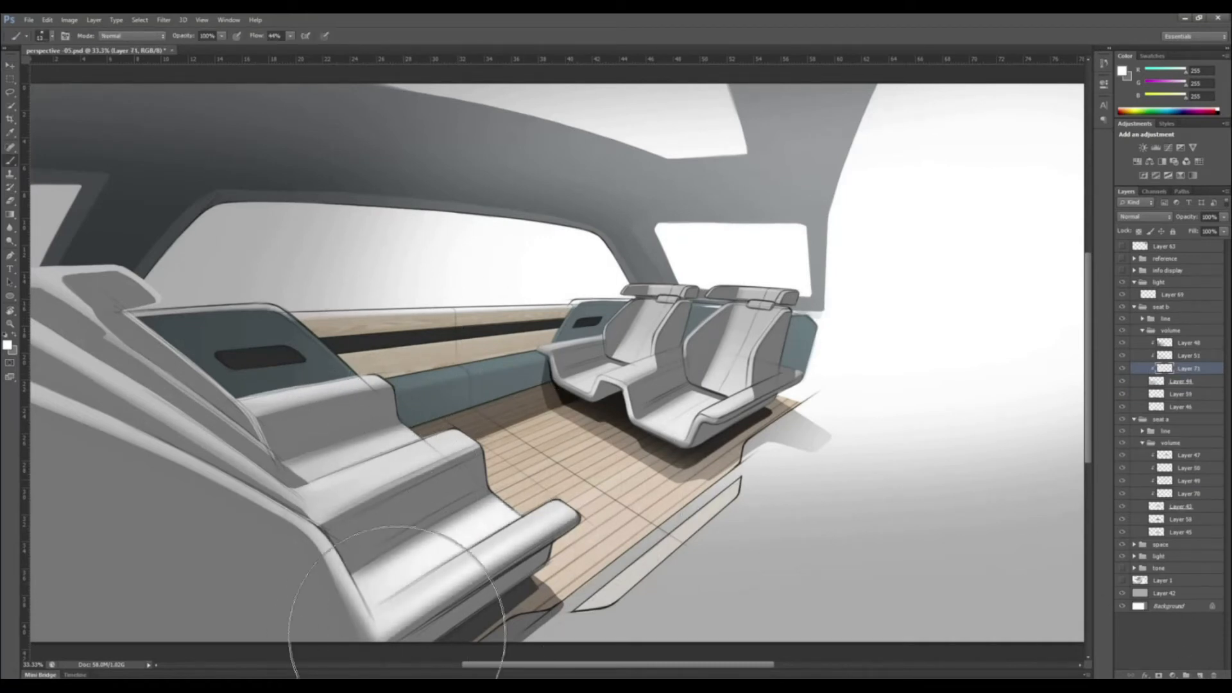
left_click_drag(414, 456, 320, 488)
key("bracketright")
key("bracketright")
Fade the foreground seat's white highlights with a large soft eraser
key("e")
right_click(663, 368)
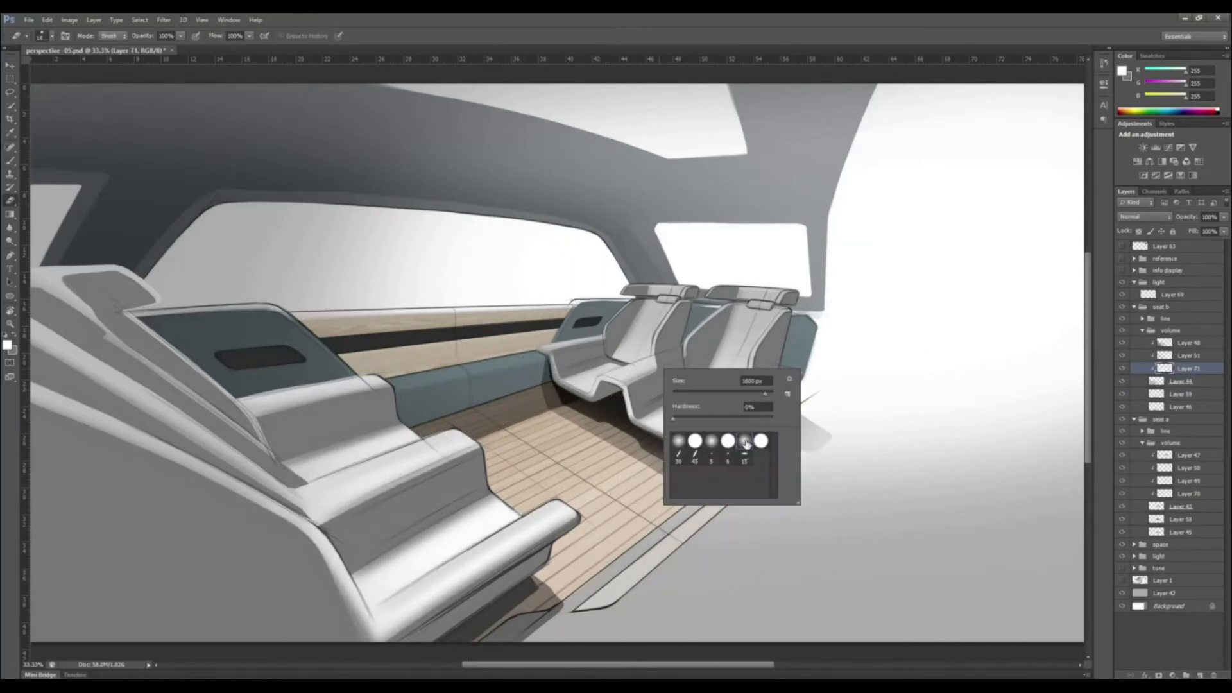
double_click(744, 440)
left_click_drag(499, 426, 449, 539)
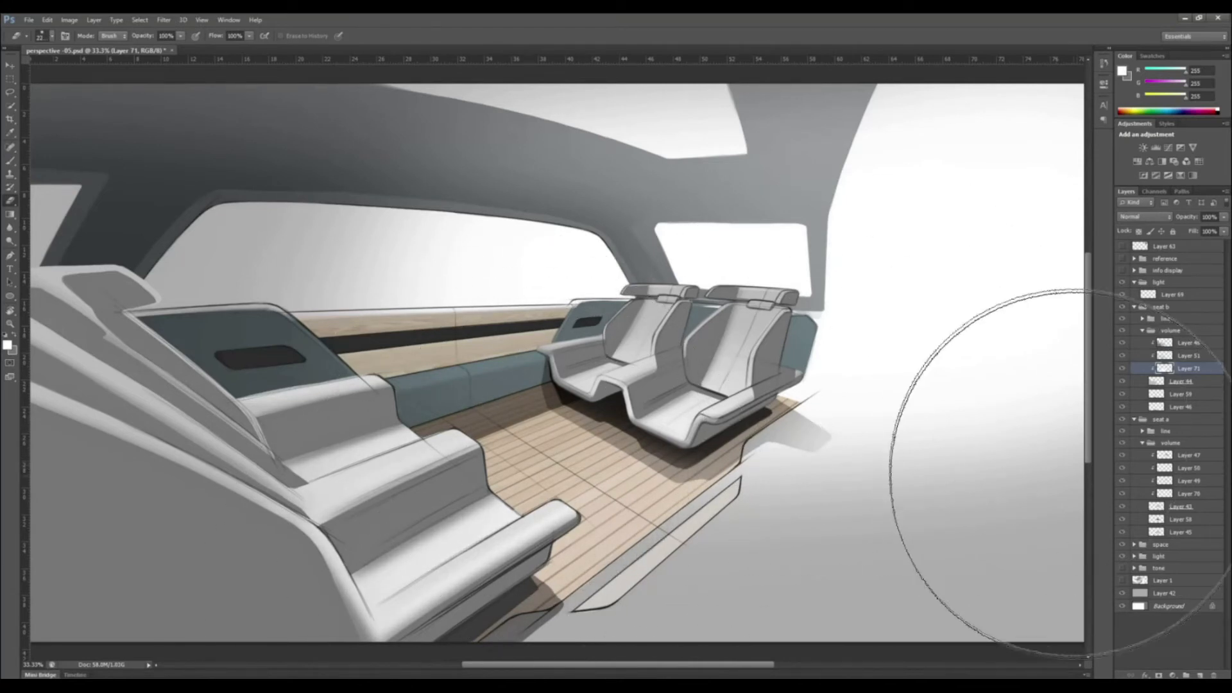
Identify the wall and ceiling base layer by visibility, lower Layer 54 copy's opacity to 63%, and save the file
key("v")
left_click(833, 330, "ctrl")
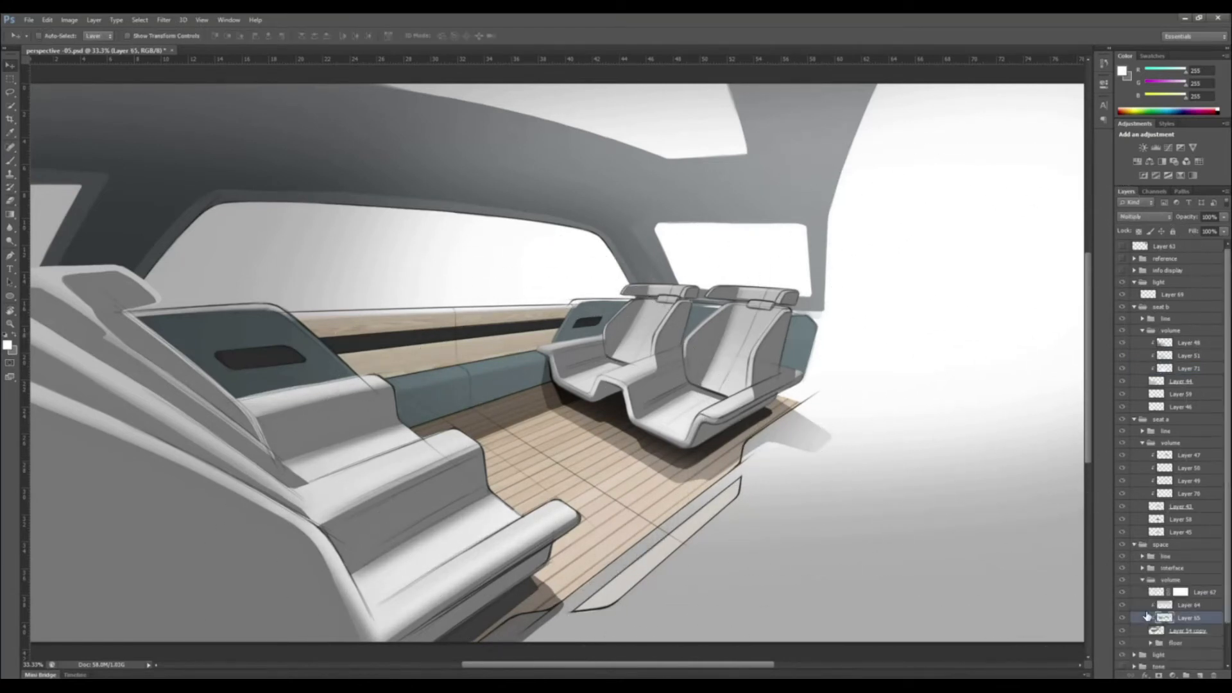
left_click(1123, 631)
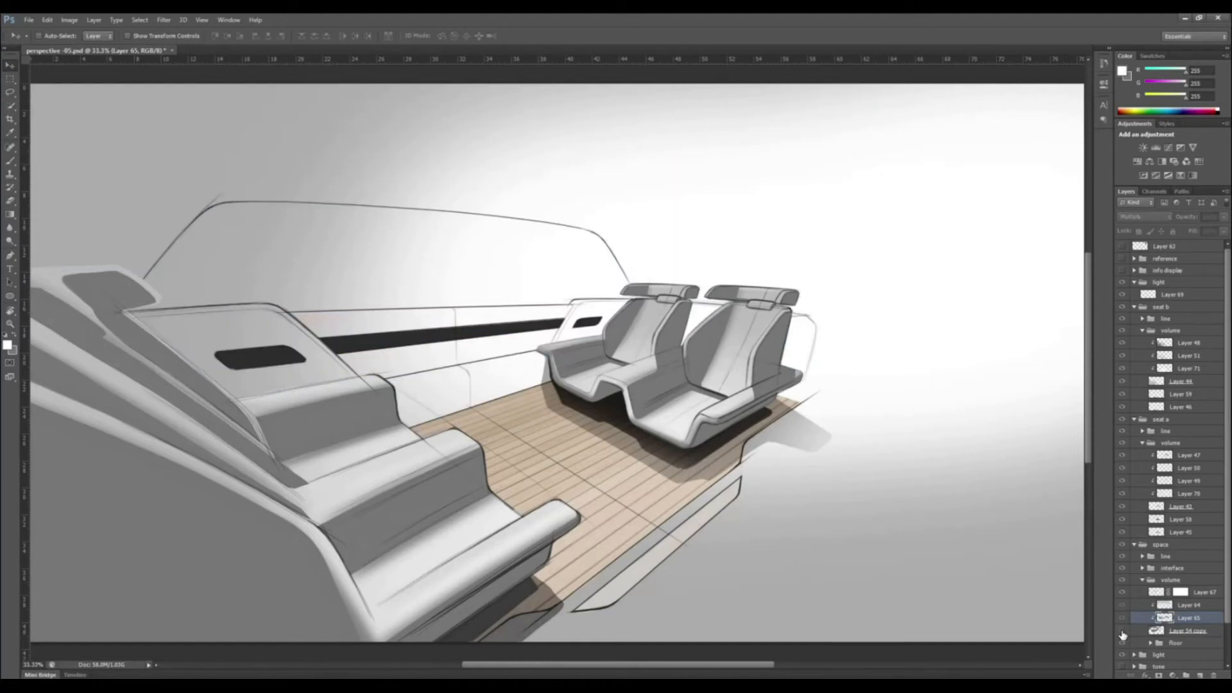
left_click(1123, 631)
left_click(1194, 633)
left_click(1223, 217)
left_click_drag(1195, 230, 1207, 229)
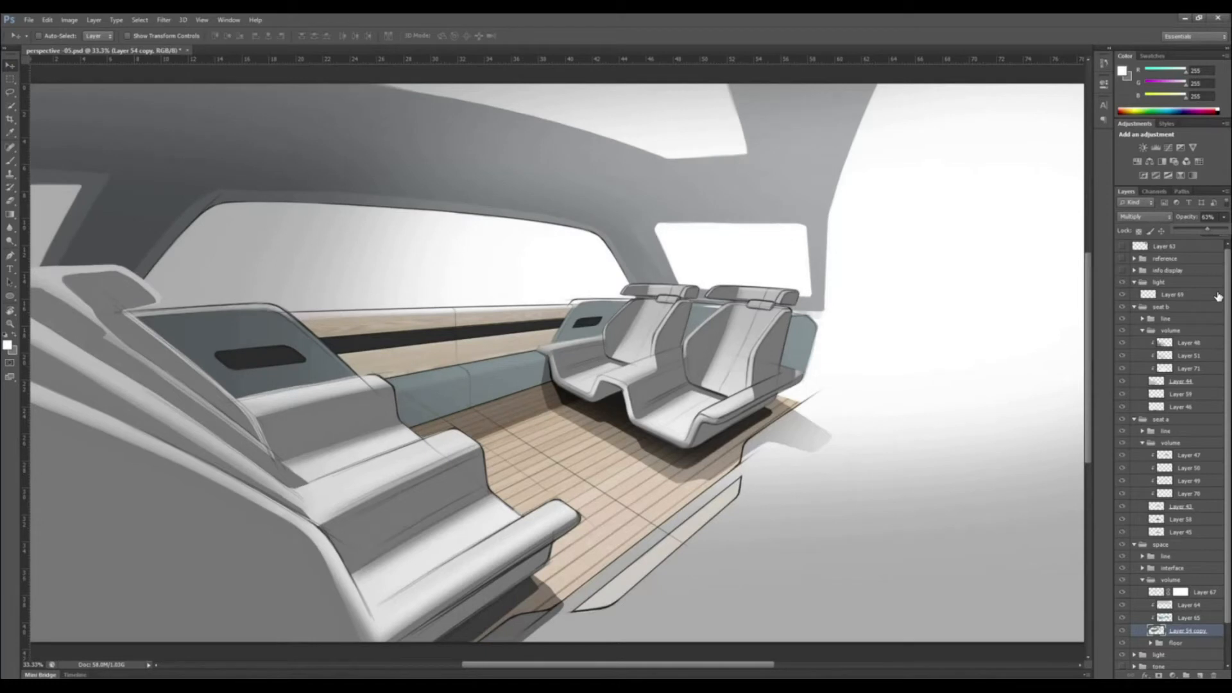
left_click(1134, 544)
left_click(1134, 545)
key("ctrl+s")
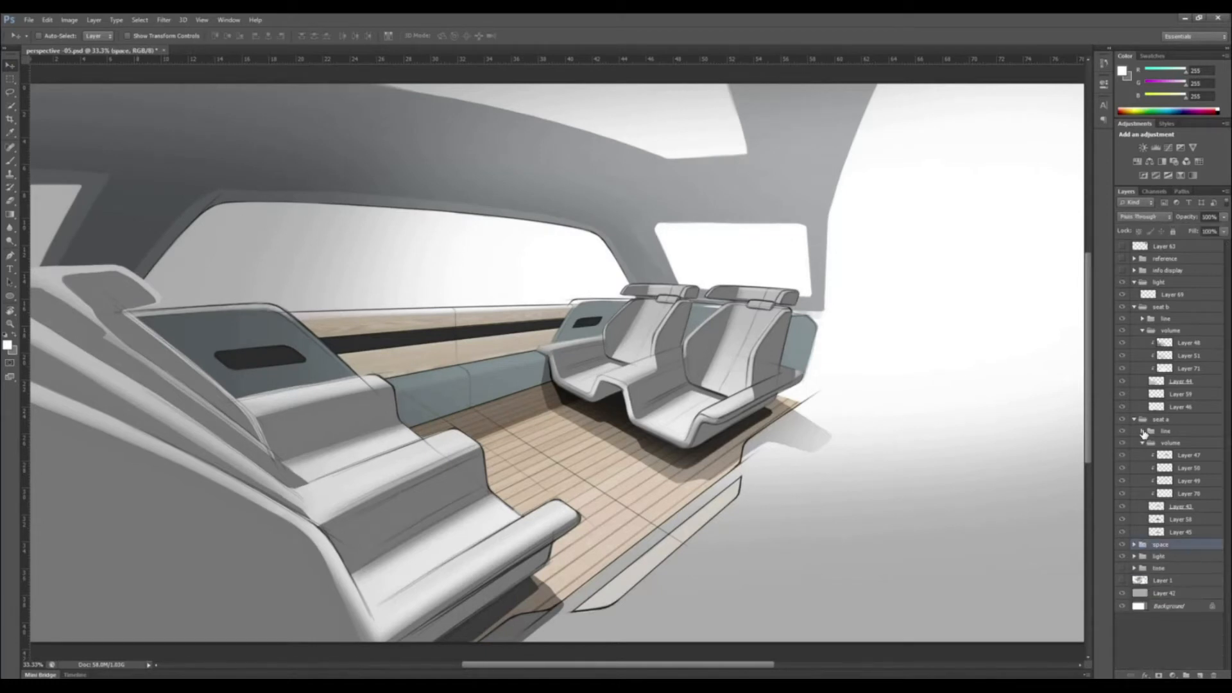
Add a new layer at the top of seat a's line group and set the foreground colour to black
left_click(1142, 443)
left_click(1142, 431)
left_click(1187, 444)
left_click(1200, 675)
key("r")
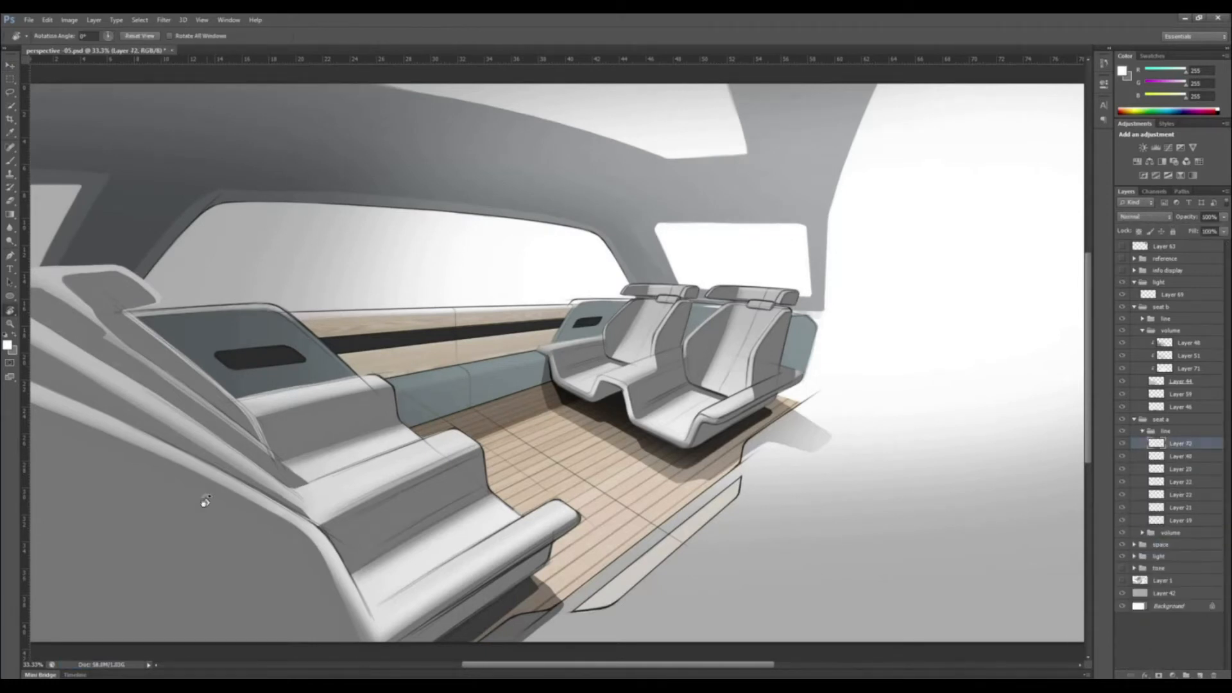
left_click_drag(203, 500, 273, 611)
left_click(9, 346)
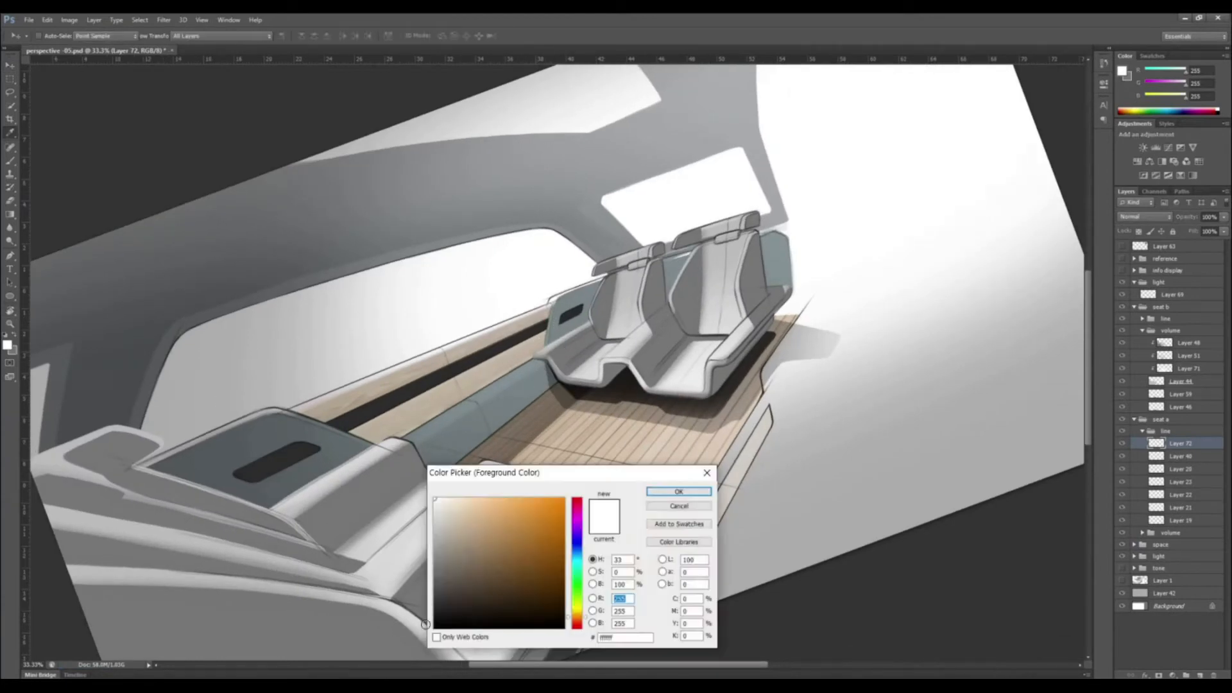
left_click(446, 628)
left_click(678, 494)
Draw a thin straight black line along the upper edge of the side wall with a small brush
key("ctrl+plus")
left_click_drag(462, 408, 744, 299)
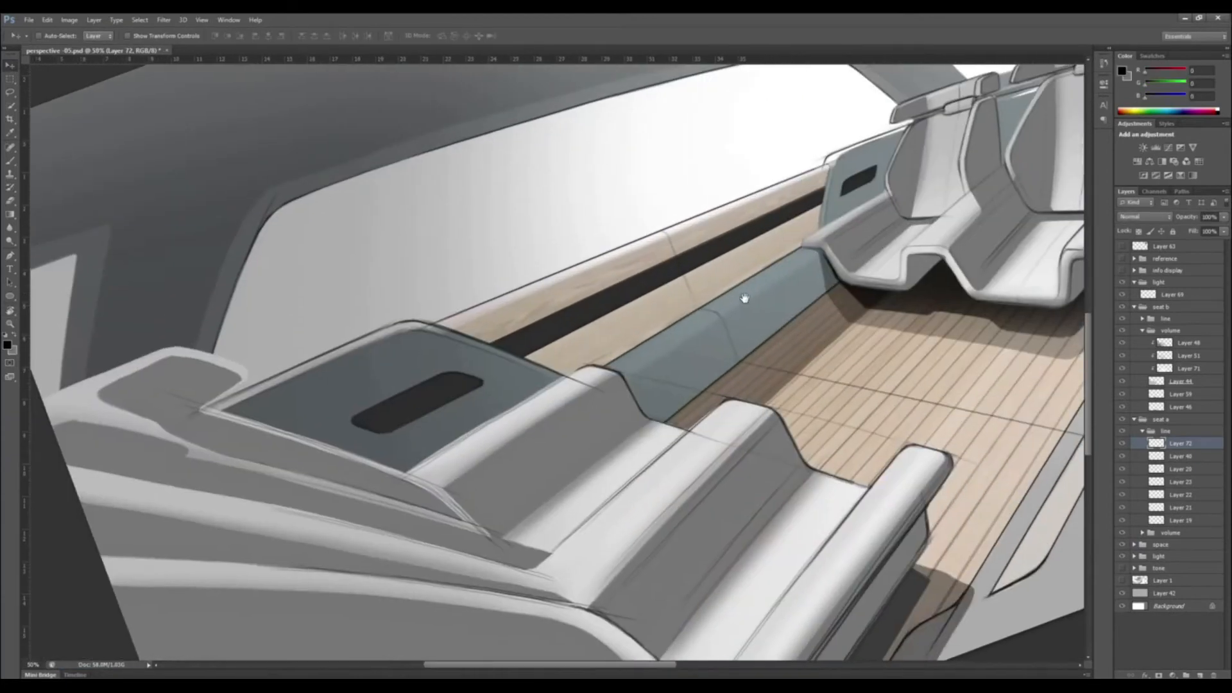
key("b")
right_click(493, 288)
double_click(537, 352)
key("Escape")
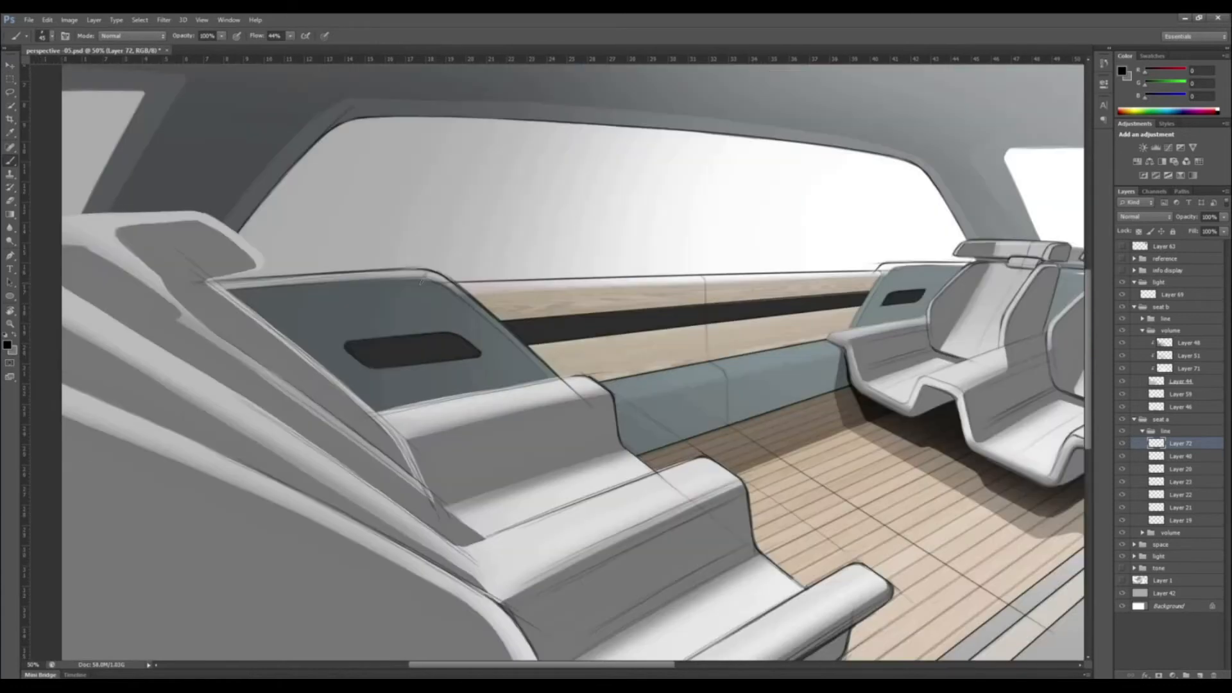
left_click_drag(347, 237, 810, 237)
key("ctrl+z")
mouse_move(291, 239)
left_mouse_down()
mouse_move(958, 239)
mouse_move(612, 280)
mouse_move(653, 281)
mouse_move(360, 256)
left_mouse_up()
Rotate, scale and move the black line with Free Transform so it follows the side wall's upper edge towards the rear seats
key("ctrl+t")
key("Return")
key("v")
left_click_drag(784, 316, 768, 356)
key("ctrl+t")
left_click_drag(889, 415, 893, 406)
key("ctrl+plus")
key("ctrl+plus")
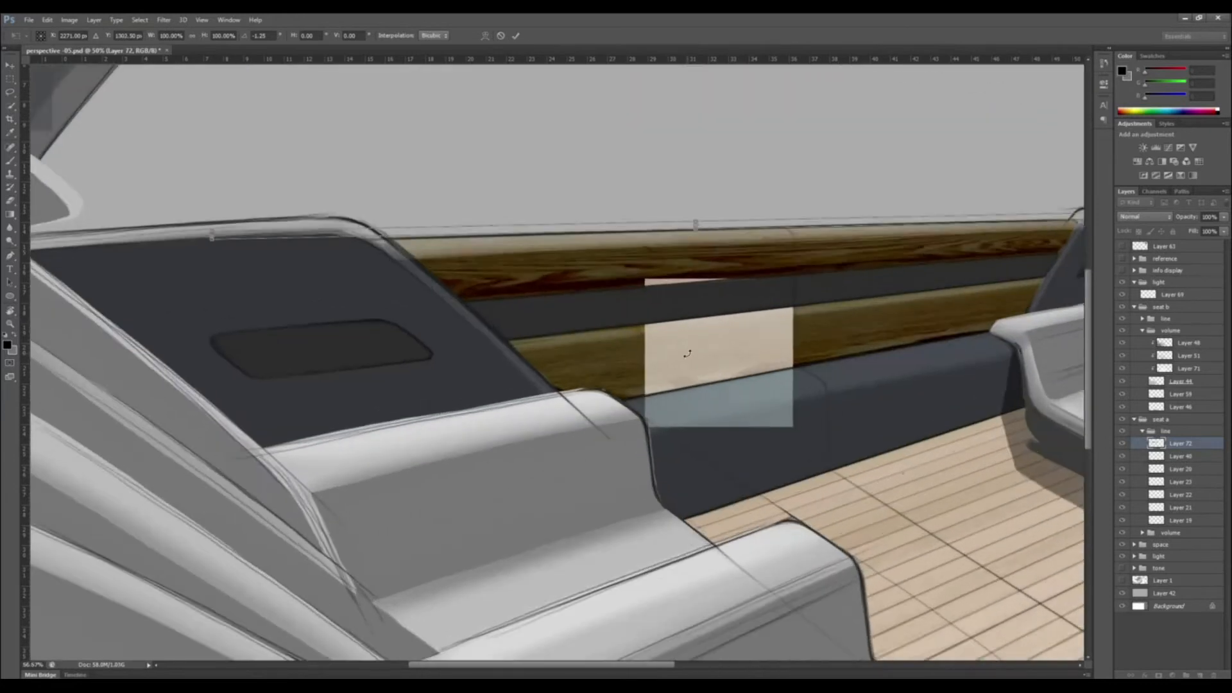
left_click_drag(133, 206, 295, 209)
left_click_drag(1001, 199, 118, 303)
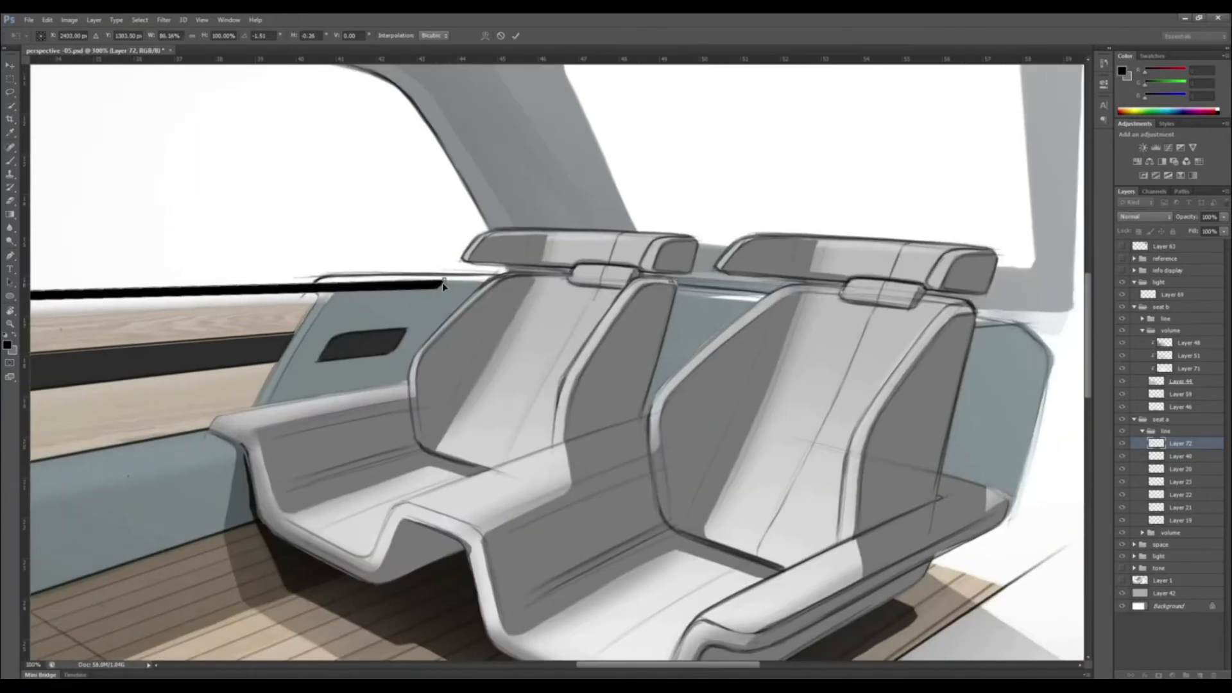
left_click_drag(445, 281, 338, 294)
key("Return")
Erase the line's excess where it meets the rear seat's teal side panel
key("ctrl+minus")
left_click_drag(411, 446, 785, 455)
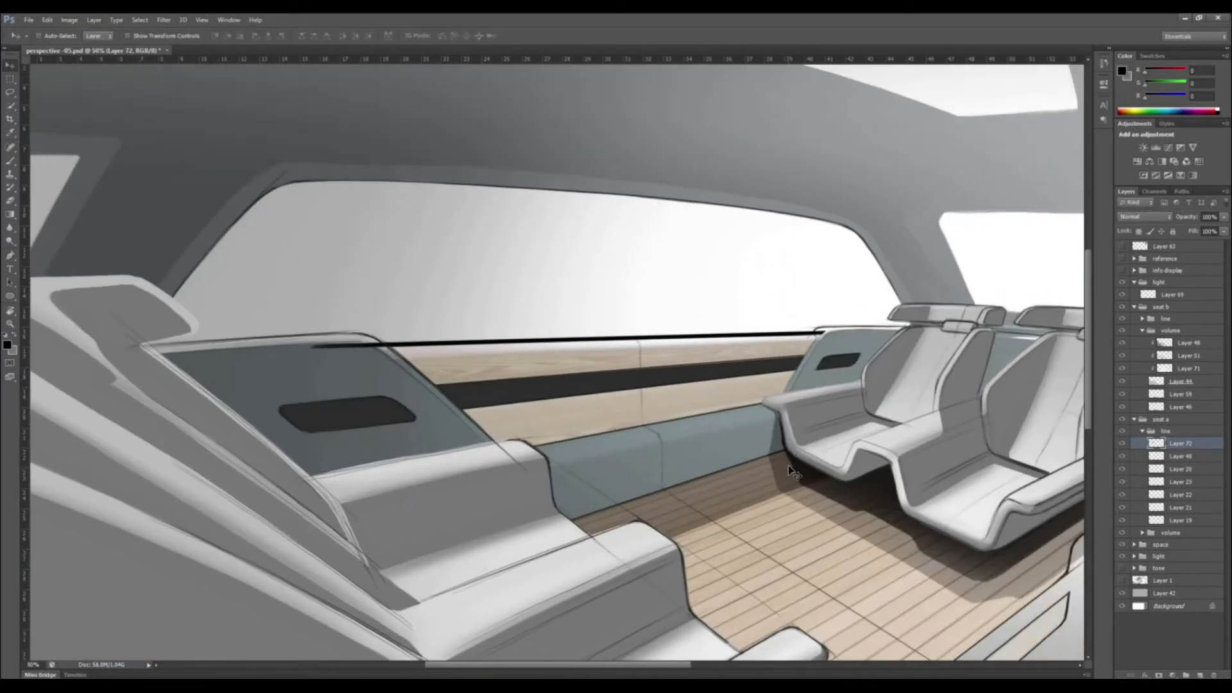
key("e")
right_click(779, 341)
double_click(880, 445)
left_click_drag(826, 330, 819, 334)
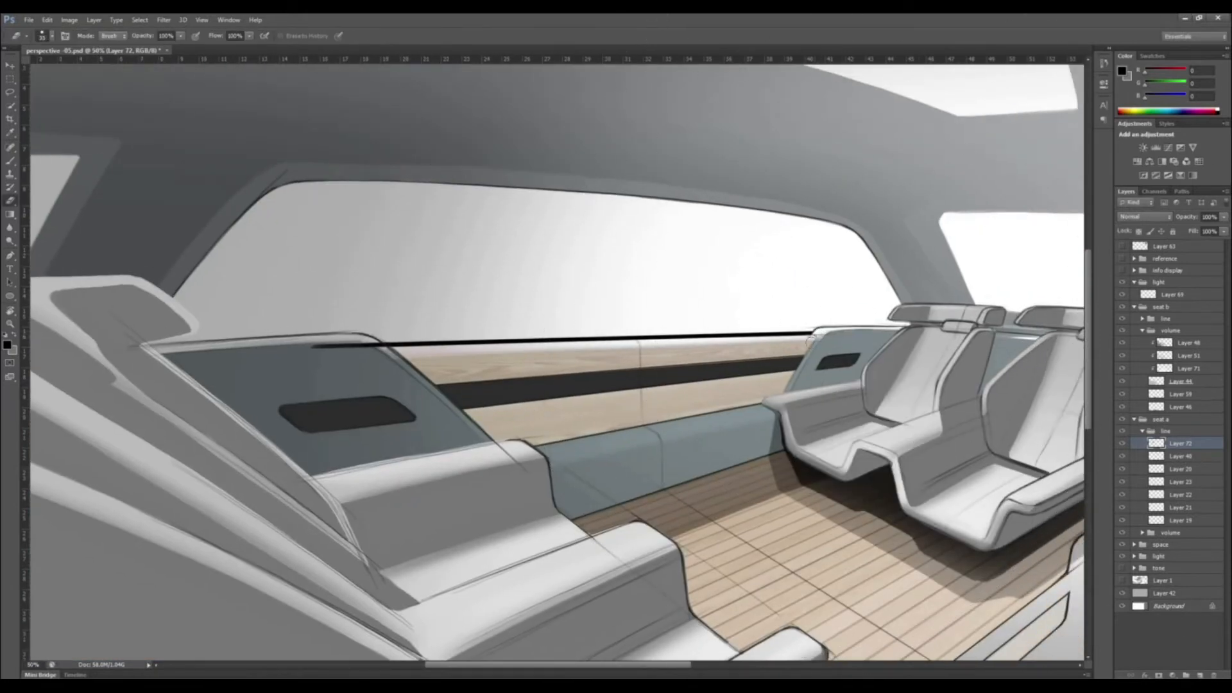
Brush a thin black contour along the upper edge of the rear seat's teal side panel
key("ctrl+plus")
key("ctrl+plus")
key("r")
mouse_move(731, 485)
left_mouse_down()
mouse_move(770, 372)
mouse_move(441, 577)
left_mouse_up()
key("b")
right_click(623, 218)
double_click(665, 307)
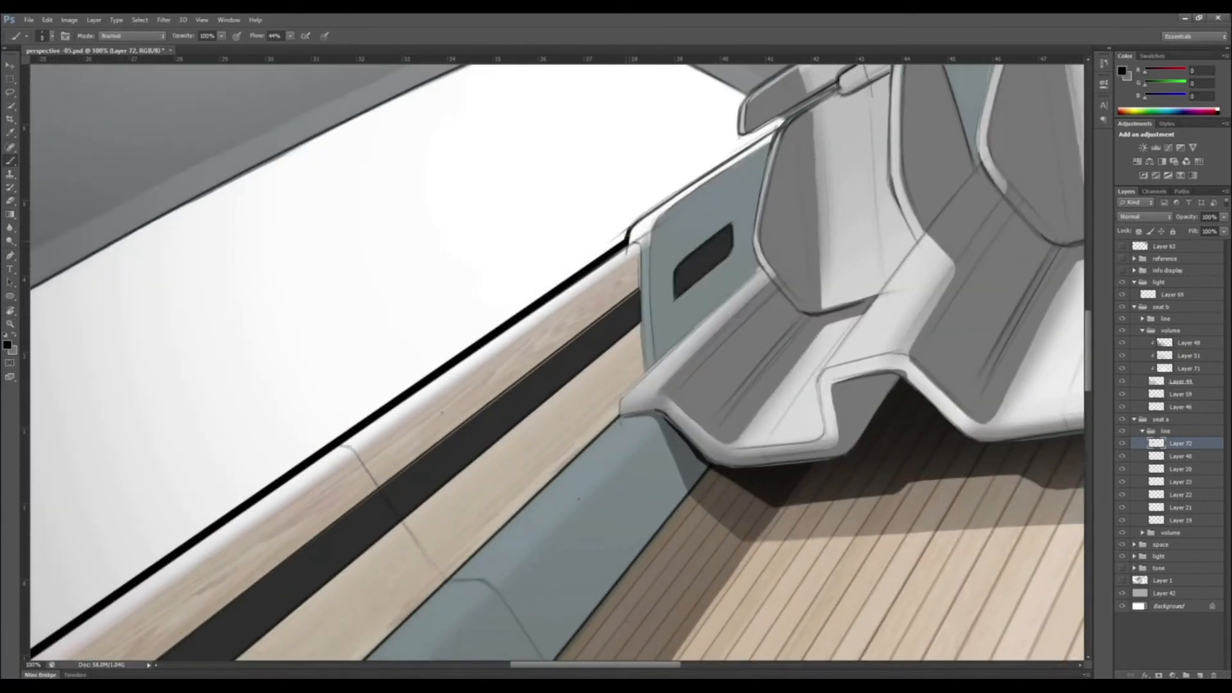
left_click_drag(628, 240, 448, 432)
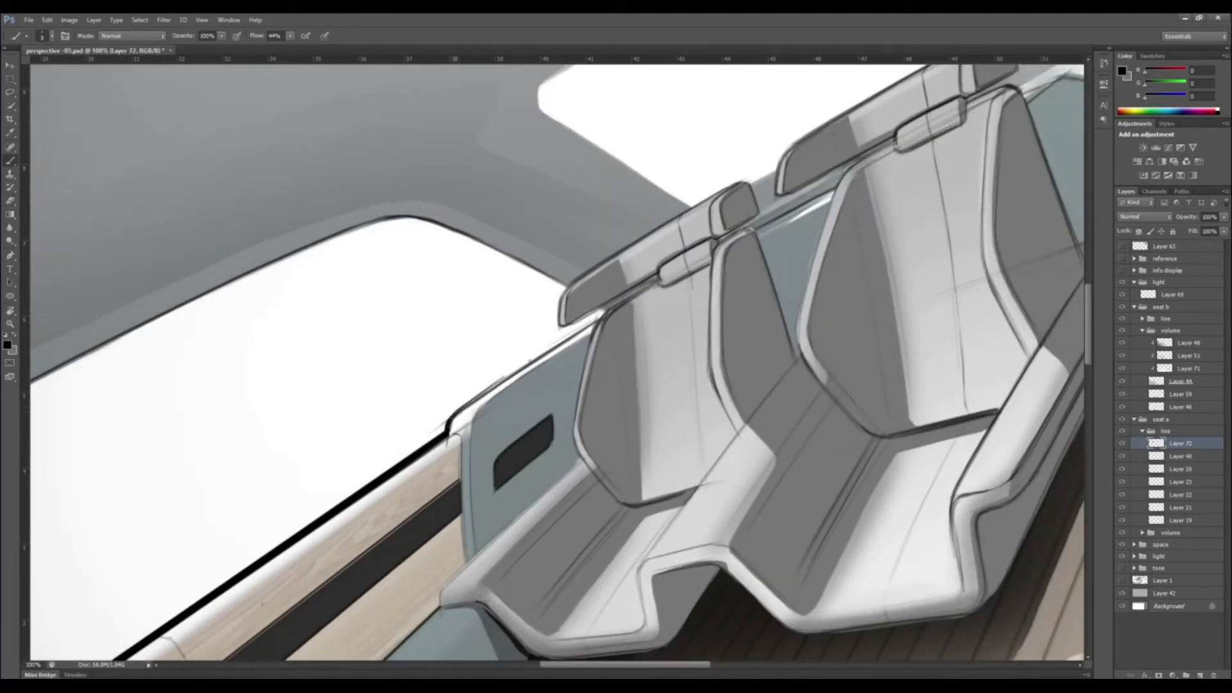
left_click_drag(472, 402, 560, 343)
left_click_drag(486, 393, 601, 319)
Thicken the black contour around the upper corner of the foreground seat's teal side panel
mouse_move(256, 578)
left_mouse_down()
mouse_move(646, 319)
mouse_move(959, 87)
left_mouse_up()
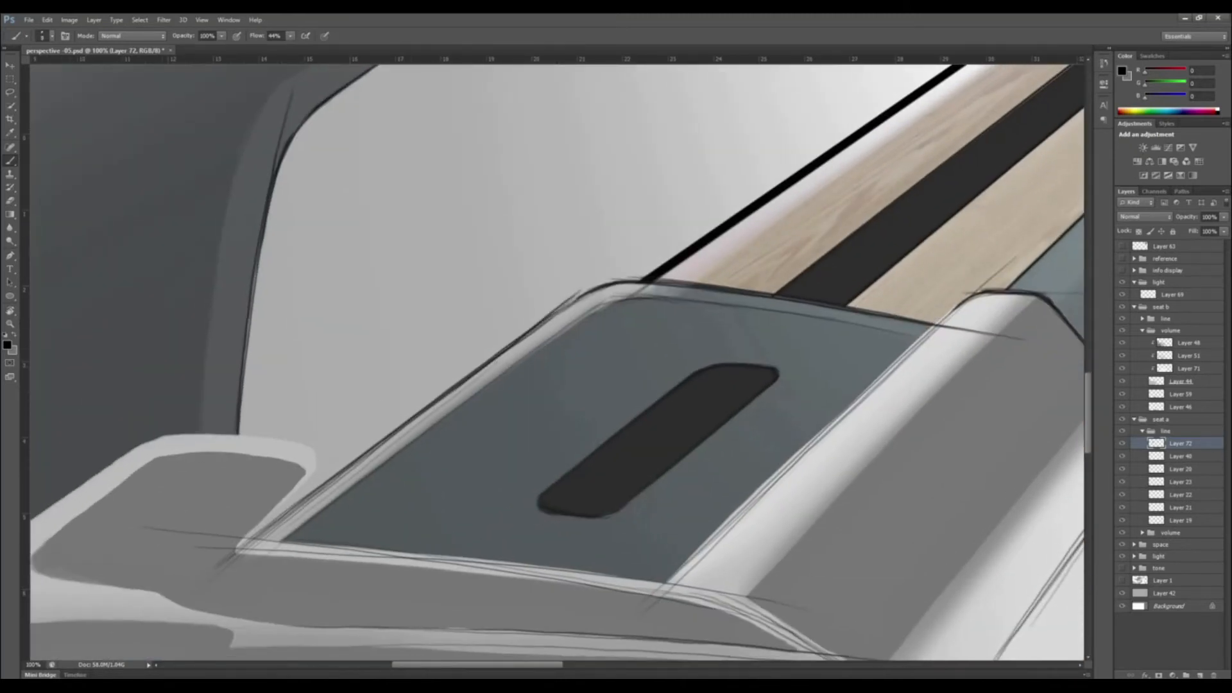
left_click_drag(488, 362, 599, 283)
left_click_drag(561, 306, 614, 278)
key("r")
mouse_move(433, 447)
left_mouse_down()
mouse_move(479, 490)
mouse_move(555, 511)
left_mouse_up()
key("b")
left_click_drag(518, 291, 530, 256)
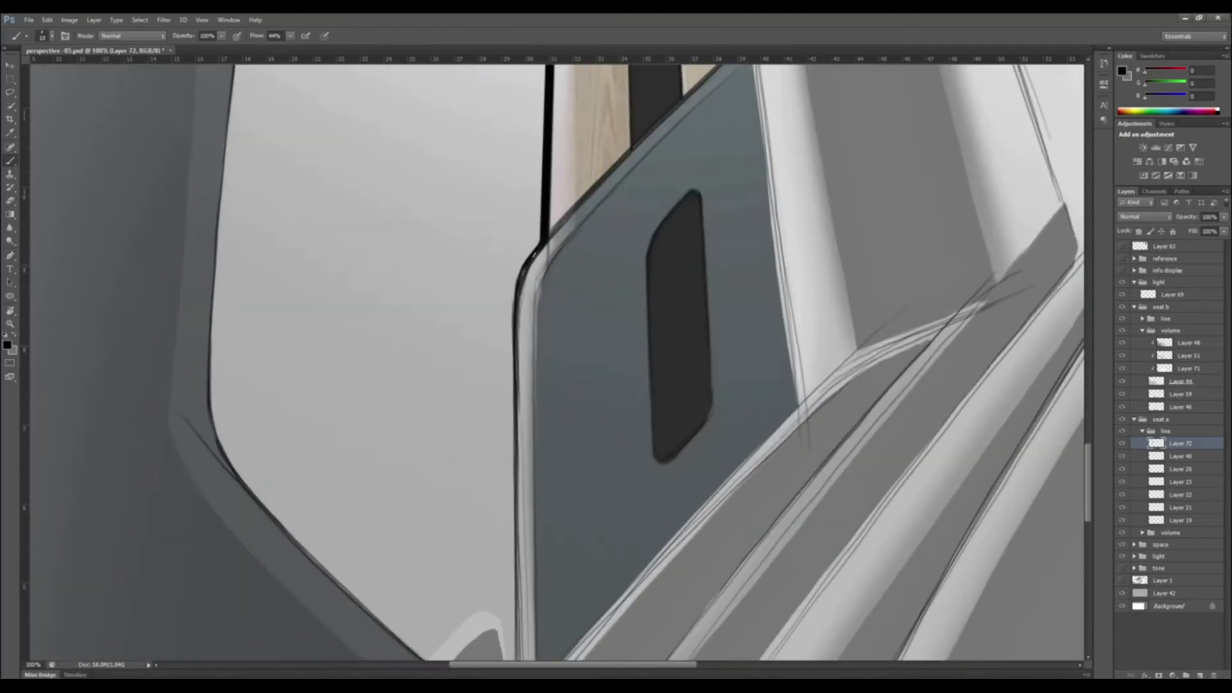
key("Escape")
key("ctrl+minus")
key("ctrl+minus")
key("ctrl+minus")
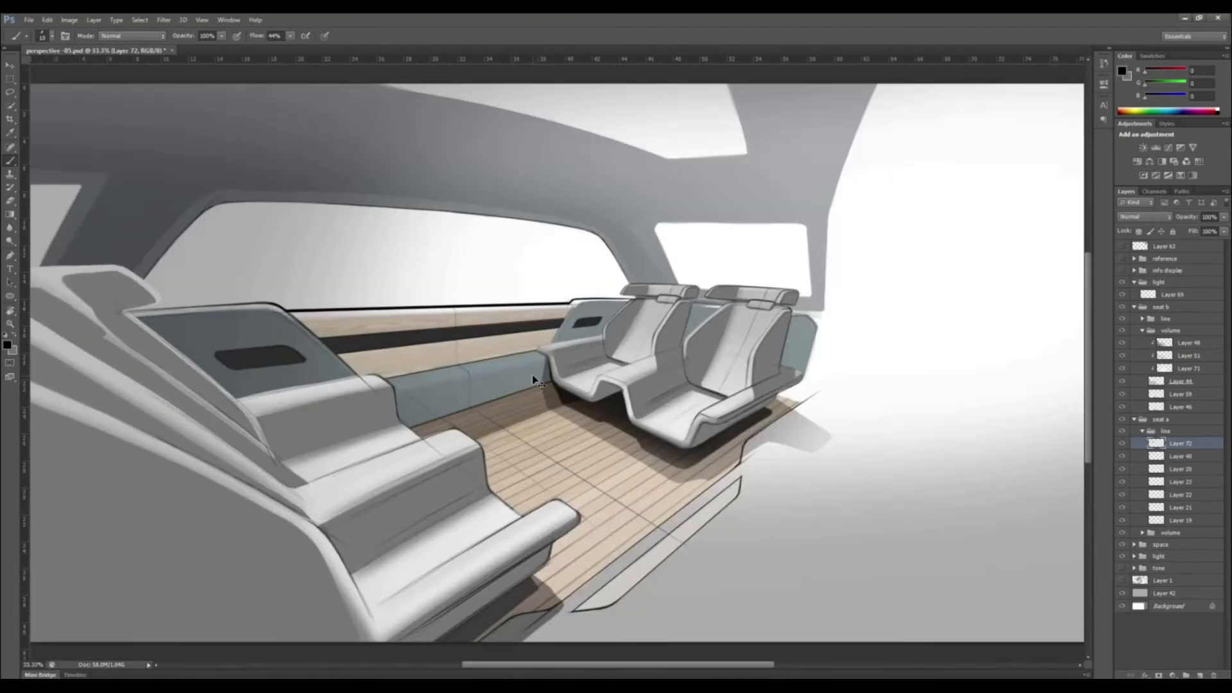
Add a new layer at the top of seat a's line group and draw a straight black line across the lower floor area
left_click_drag(741, 426, 698, 416)
left_click(1199, 675)
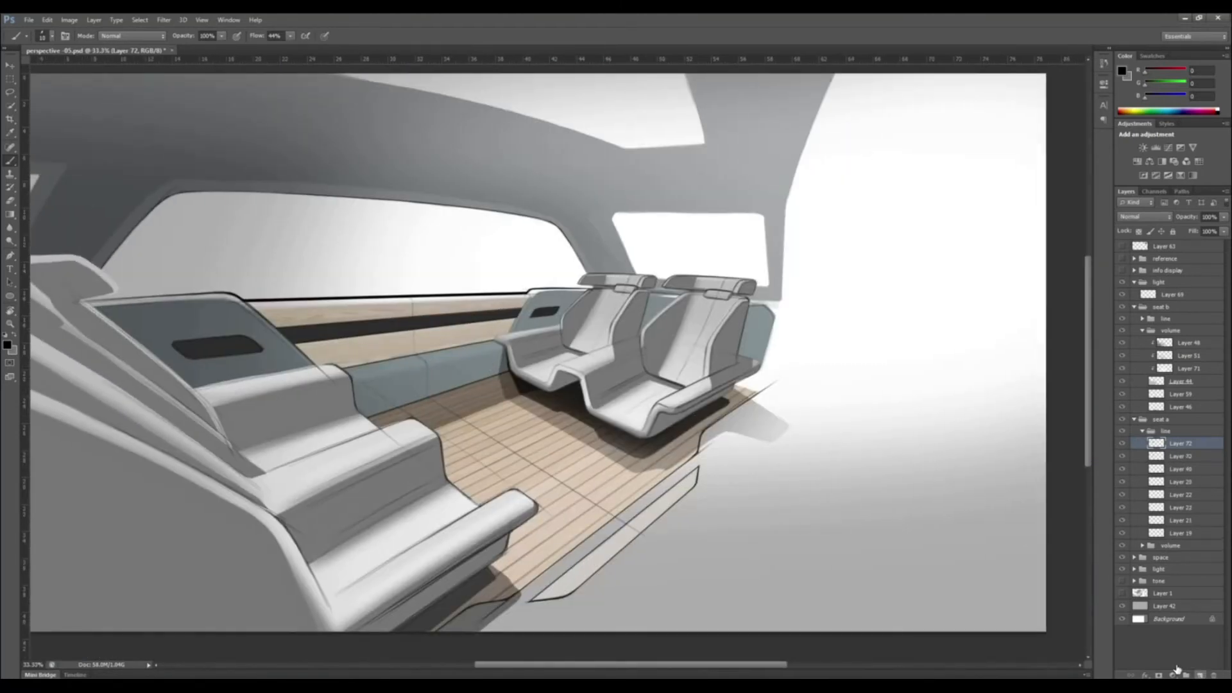
key("ctrl+plus")
left_click_drag(541, 470, 464, 287)
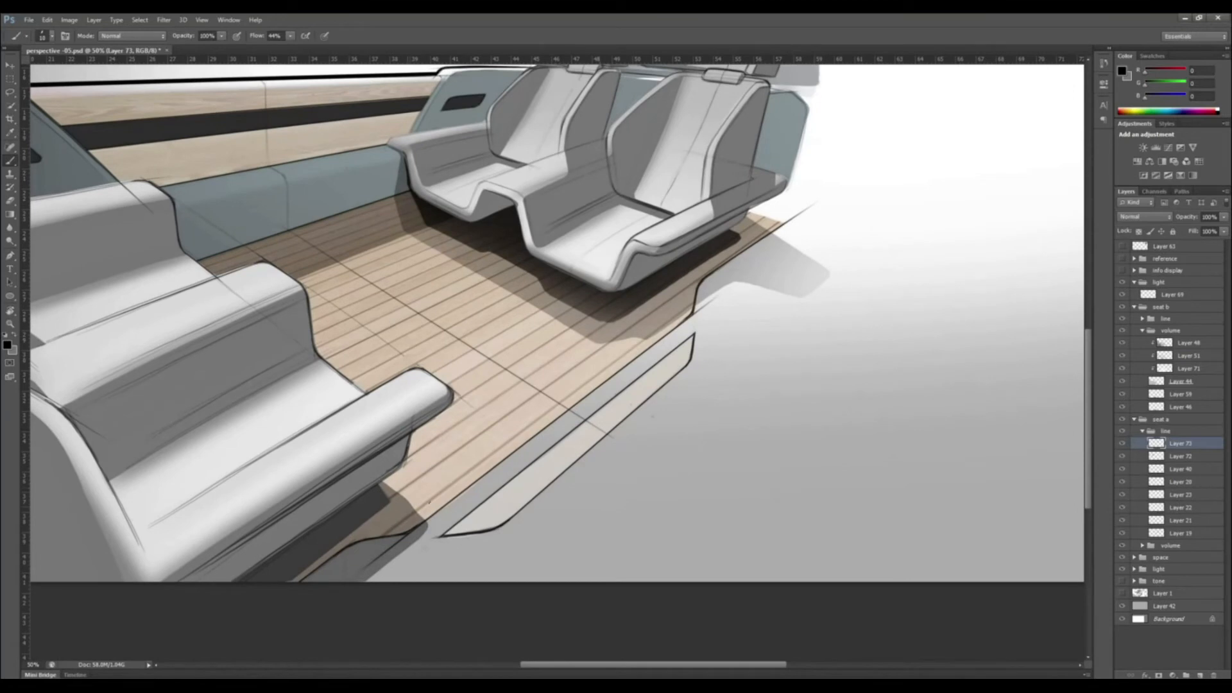
left_click_drag(367, 507, 869, 506)
Rotate and stretch the new line with Free Transform to follow the wood floor's outer edge
key("ctrl+t")
left_click_drag(617, 503, 620, 501)
left_click_drag(903, 505, 839, 309)
mouse_move(708, 426)
left_mouse_down()
mouse_move(683, 330)
mouse_move(632, 330)
left_mouse_up()
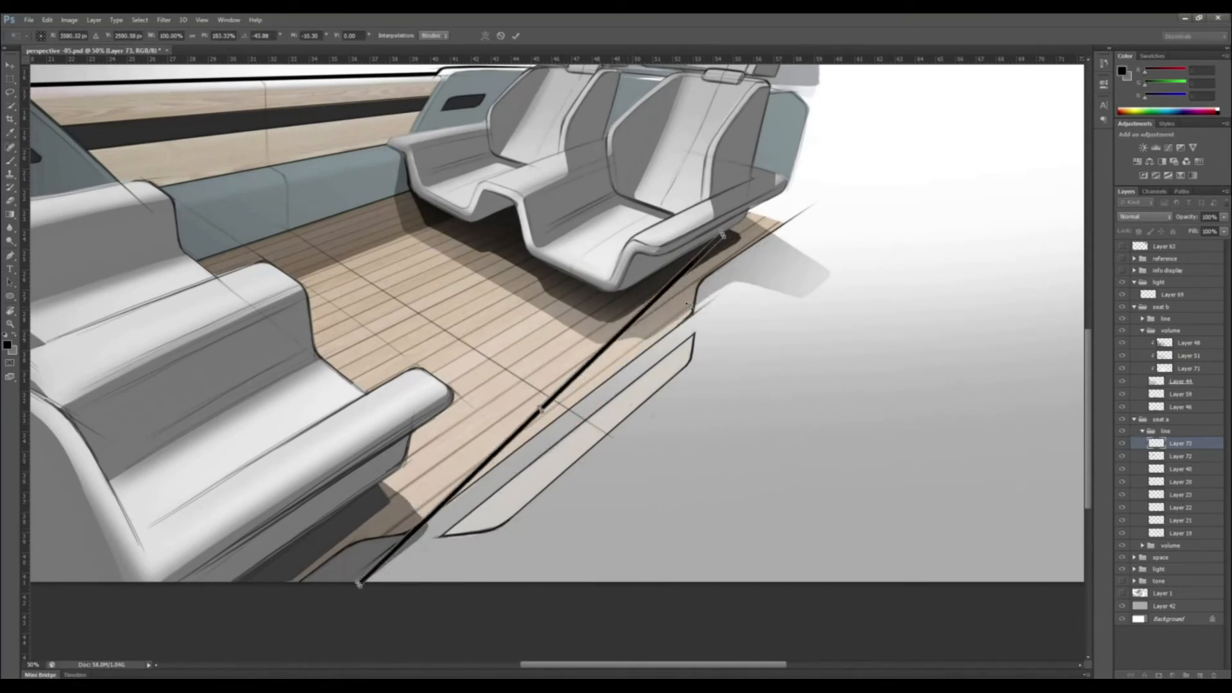
mouse_move(726, 236)
left_mouse_down()
mouse_move(745, 281)
mouse_move(751, 270)
left_mouse_up()
left_click_drag(358, 586, 355, 579)
key("Return")
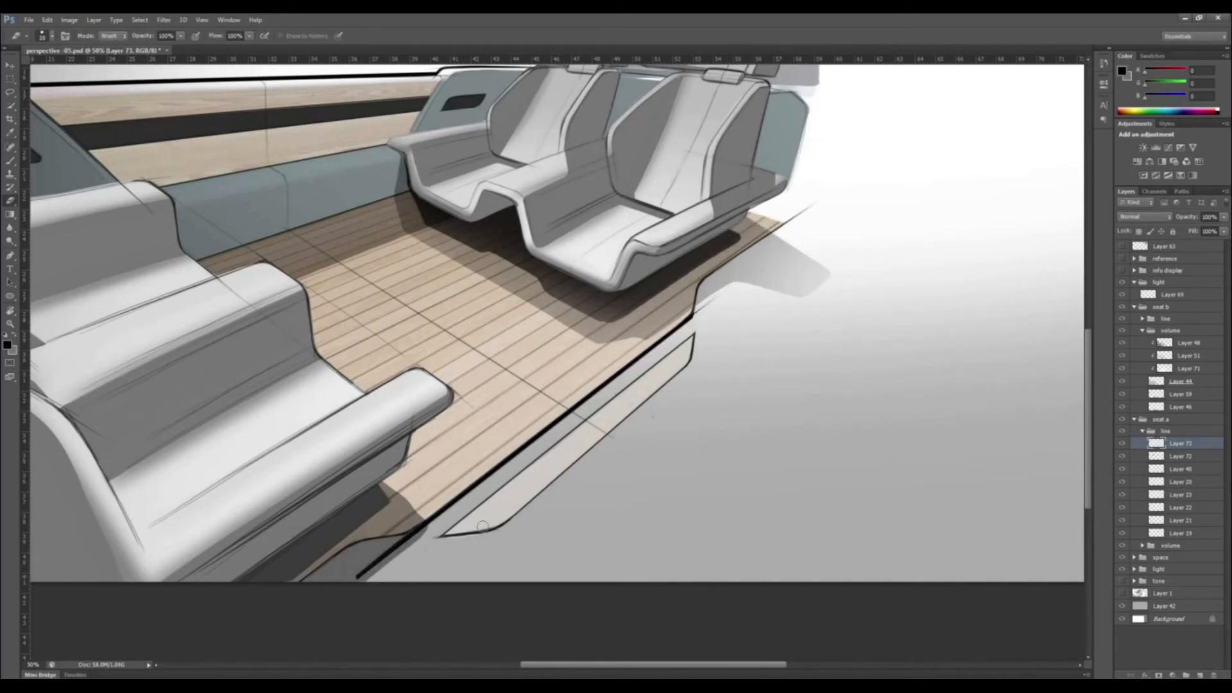
Erase the line's lower overrun and brush a thick black contour along the floor's curved edge beside the foreground seat
left_click_drag(380, 563, 356, 576)
left_click_drag(418, 542, 568, 453)
key("b")
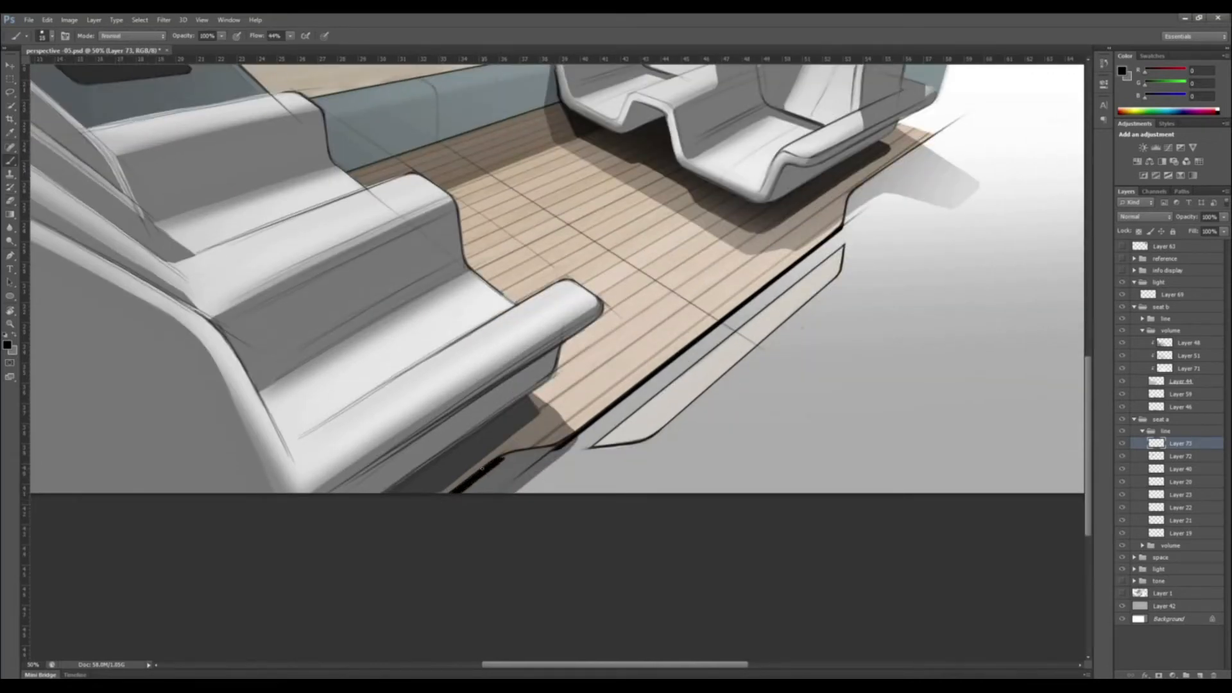
key("ctrl+plus")
key("ctrl+plus")
left_click_drag(483, 467, 543, 341)
key("r")
left_click_drag(417, 494, 467, 600)
key("[")
mouse_move(527, 451)
left_mouse_down()
mouse_move(634, 351)
mouse_move(552, 424)
left_mouse_up()
left_click_drag(704, 346, 567, 495)
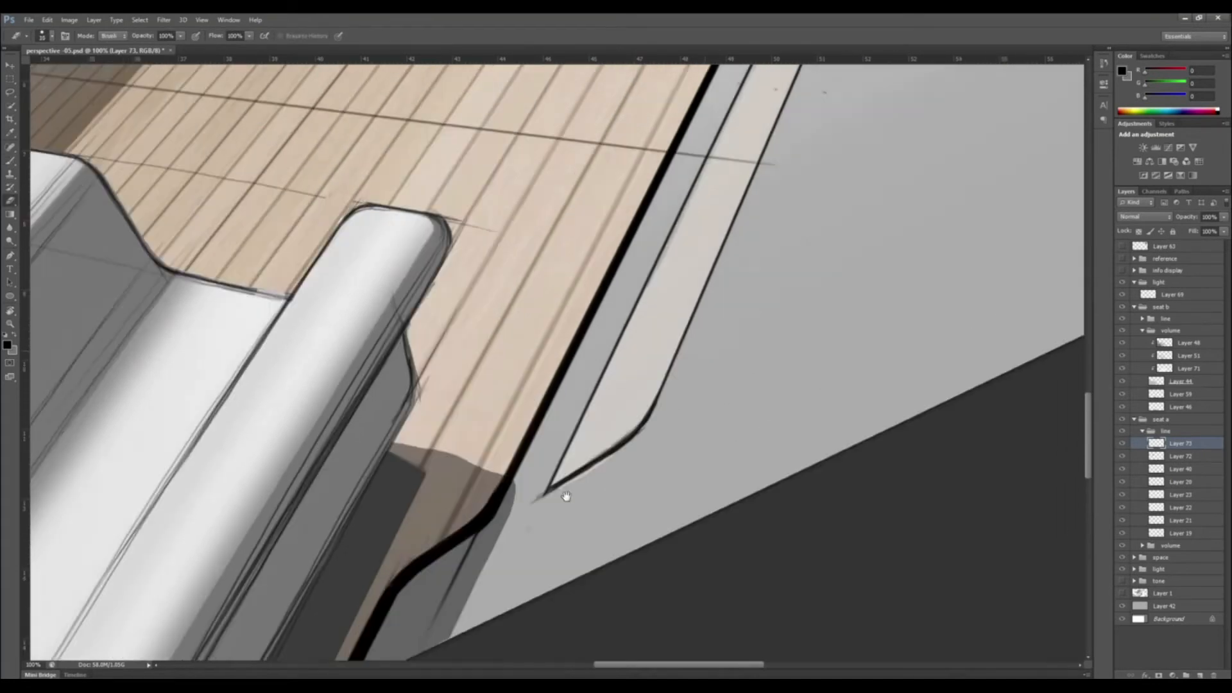
Thicken the floor's edge contour below the rear seats, trim its far end with the eraser and save the file
left_click_drag(783, 154, 464, 599)
key("r")
mouse_move(464, 599)
left_mouse_down()
mouse_move(426, 580)
mouse_move(324, 466)
left_mouse_up()
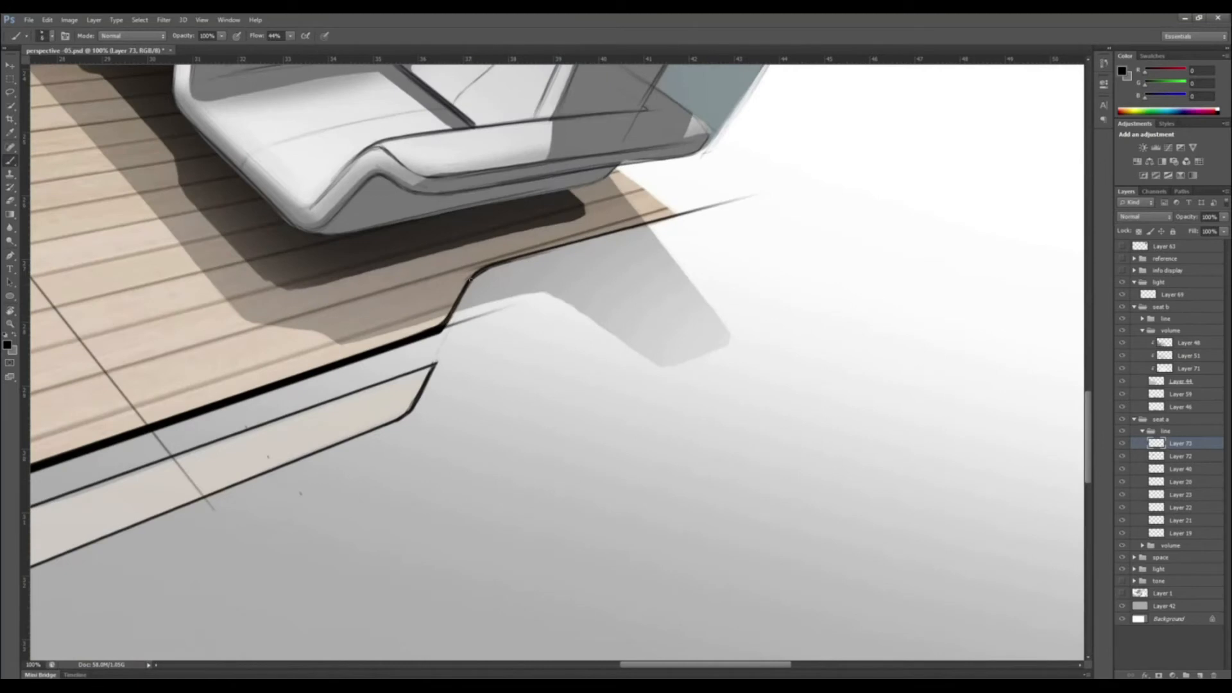
left_click_drag(486, 266, 706, 211)
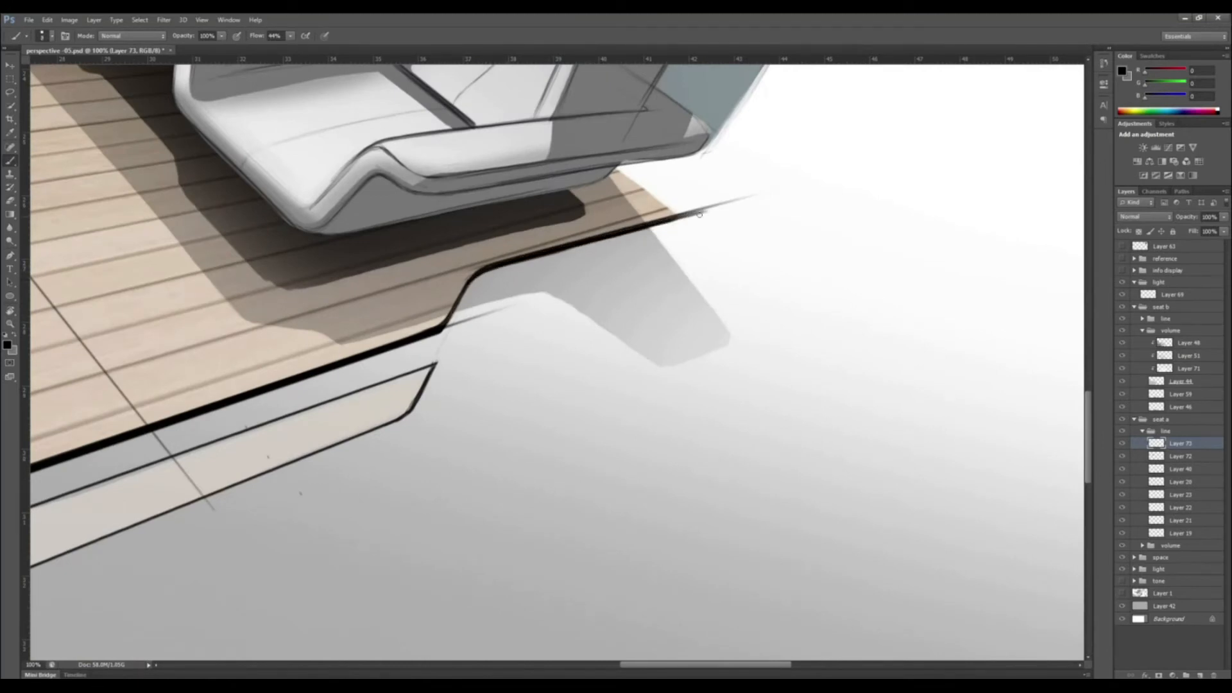
key("e")
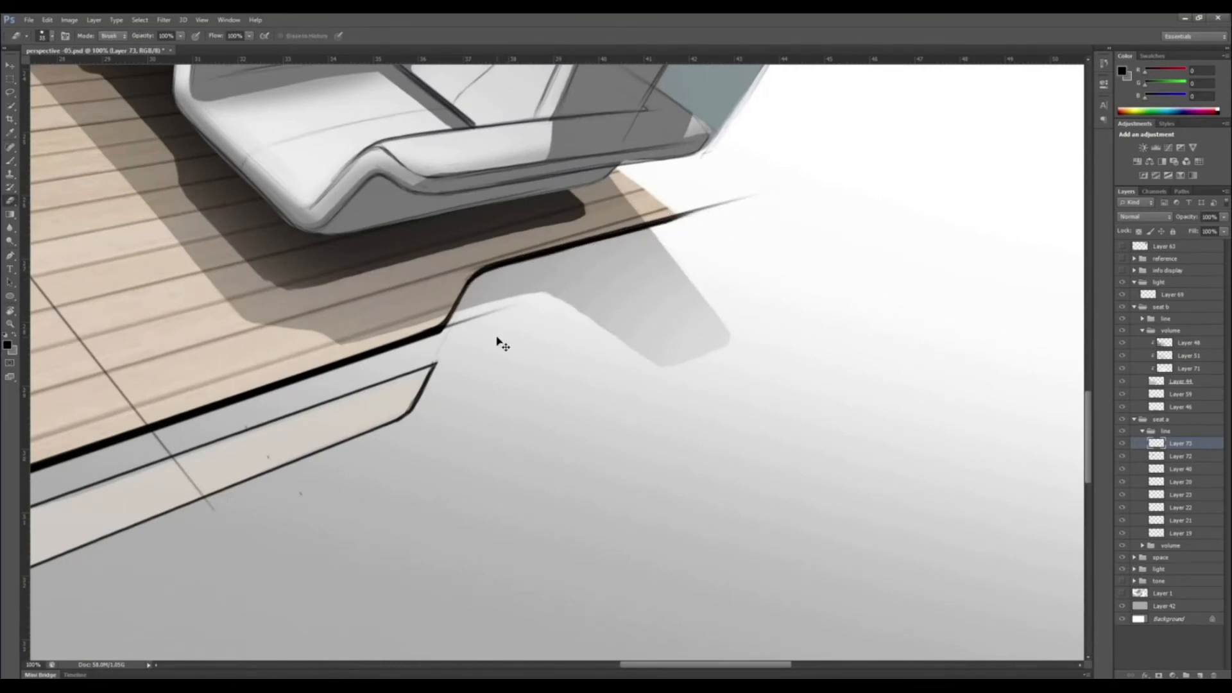
key("ctrl+minus")
key("ctrl+minus")
key("ctrl+s")
Add another layer in seat a's line group and draw a straight black line beside the sill panel
left_click_drag(423, 445, 616, 311)
key("b")
key("Escape")
key("ctrl+alt+shift+n")
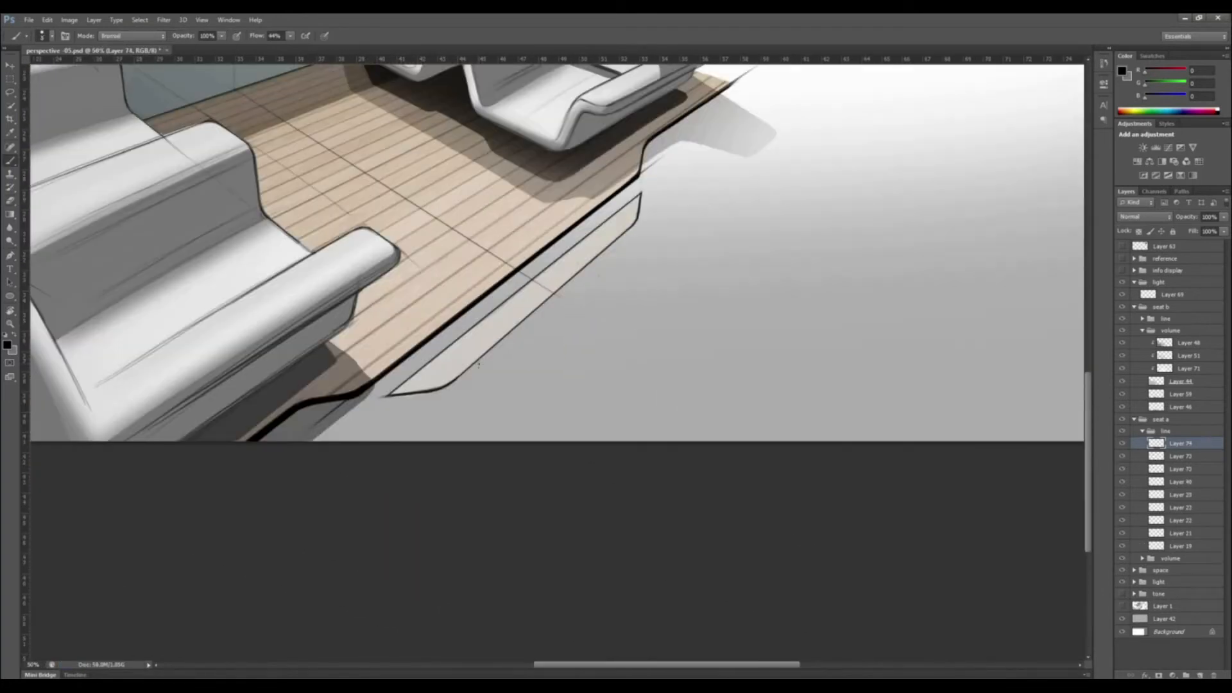
mouse_move(444, 381)
left_mouse_down()
mouse_move(847, 380)
mouse_move(905, 302)
mouse_move(786, 289)
mouse_move(807, 271)
left_mouse_up()
Rotate and move the line with Free Transform to fit the sill panel's outer edge
key("ctrl+t")
left_click_drag(824, 338, 813, 314)
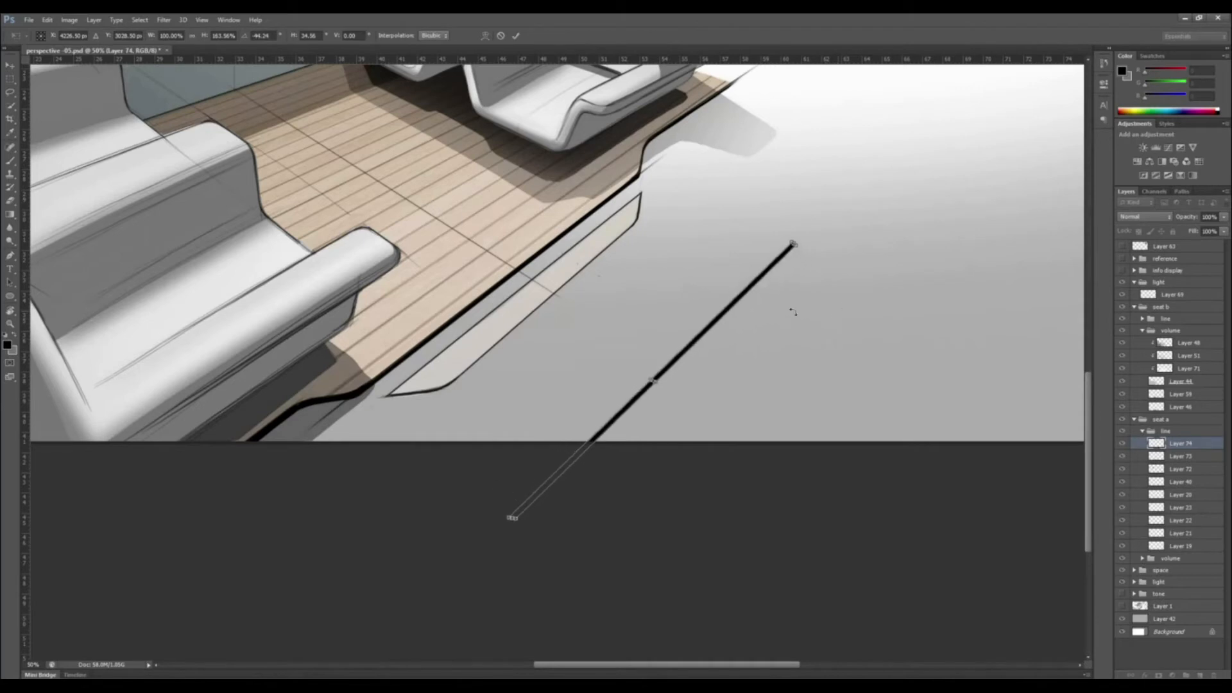
left_click_drag(668, 308, 589, 260)
mouse_move(668, 177)
left_mouse_down()
mouse_move(679, 190)
mouse_move(635, 227)
left_mouse_up()
key("Return")
Erase the parts of the line that extend beyond the sill panel's corners
key("e")
key("b")
key("e")
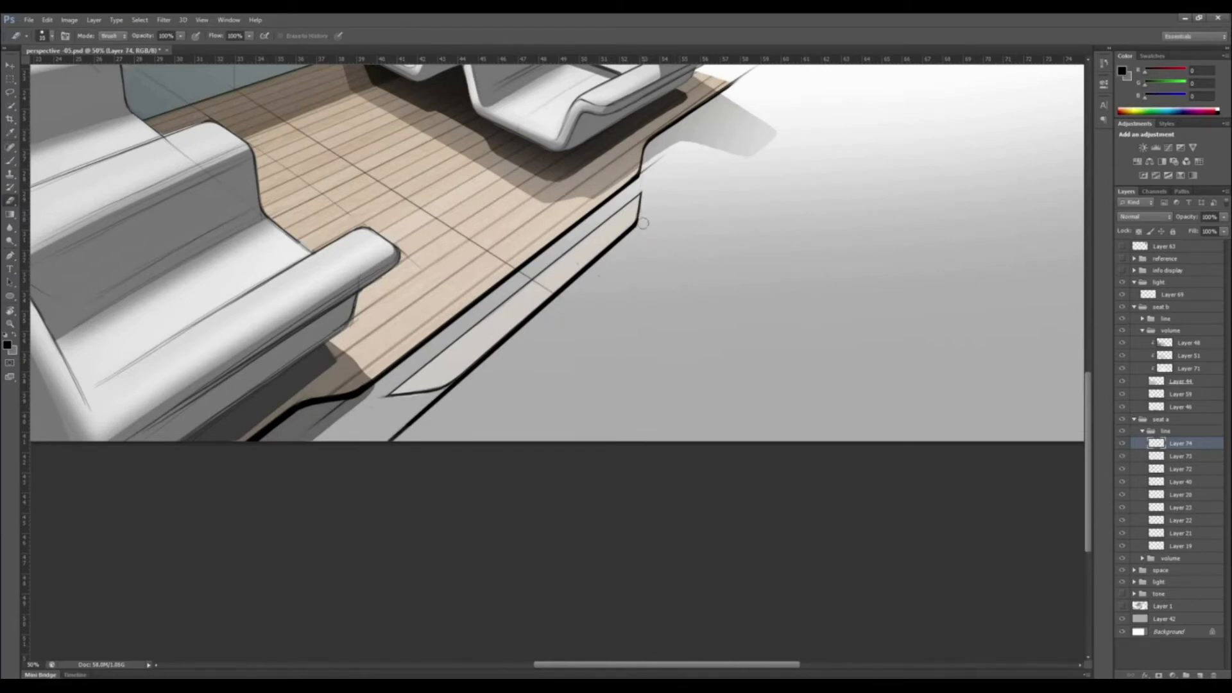
left_click_drag(380, 464, 459, 396)
Brush a thick black contour around the sill panel's front corner and smooth its outer side with the eraser
key("ctrl+plus")
key("ctrl+plus")
key("r")
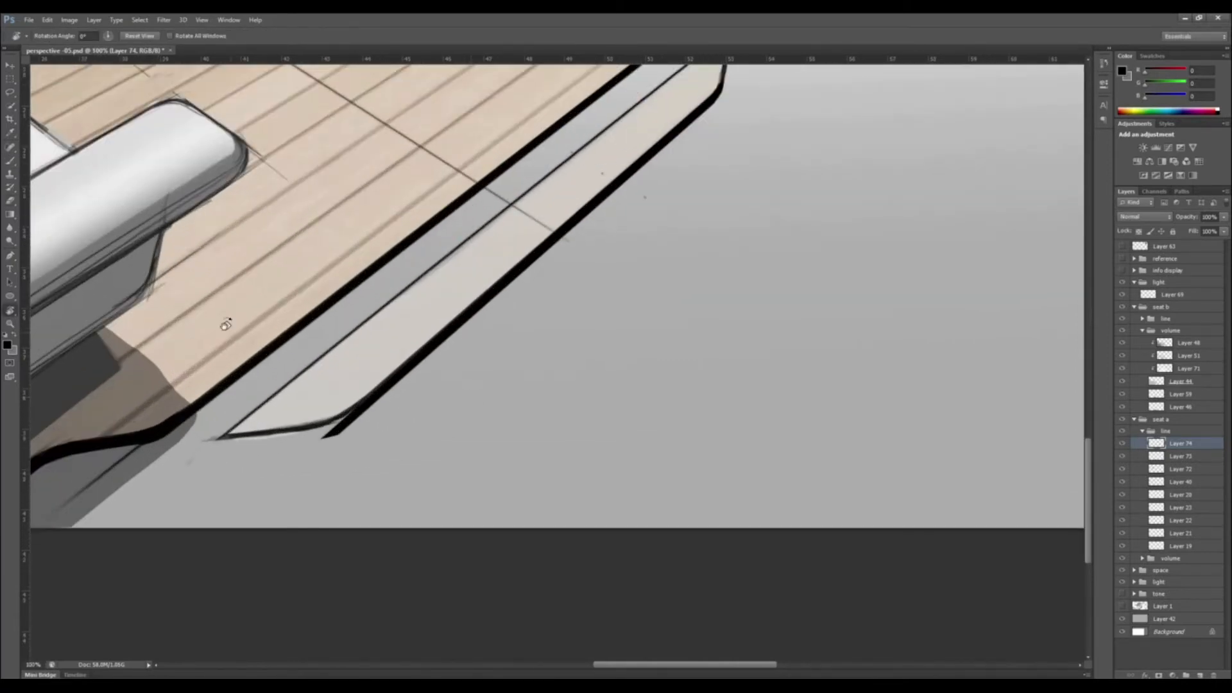
left_click_drag(228, 321, 780, 335)
mouse_move(769, 287)
left_mouse_down()
mouse_move(603, 440)
mouse_move(589, 410)
mouse_move(689, 367)
left_mouse_up()
key("b")
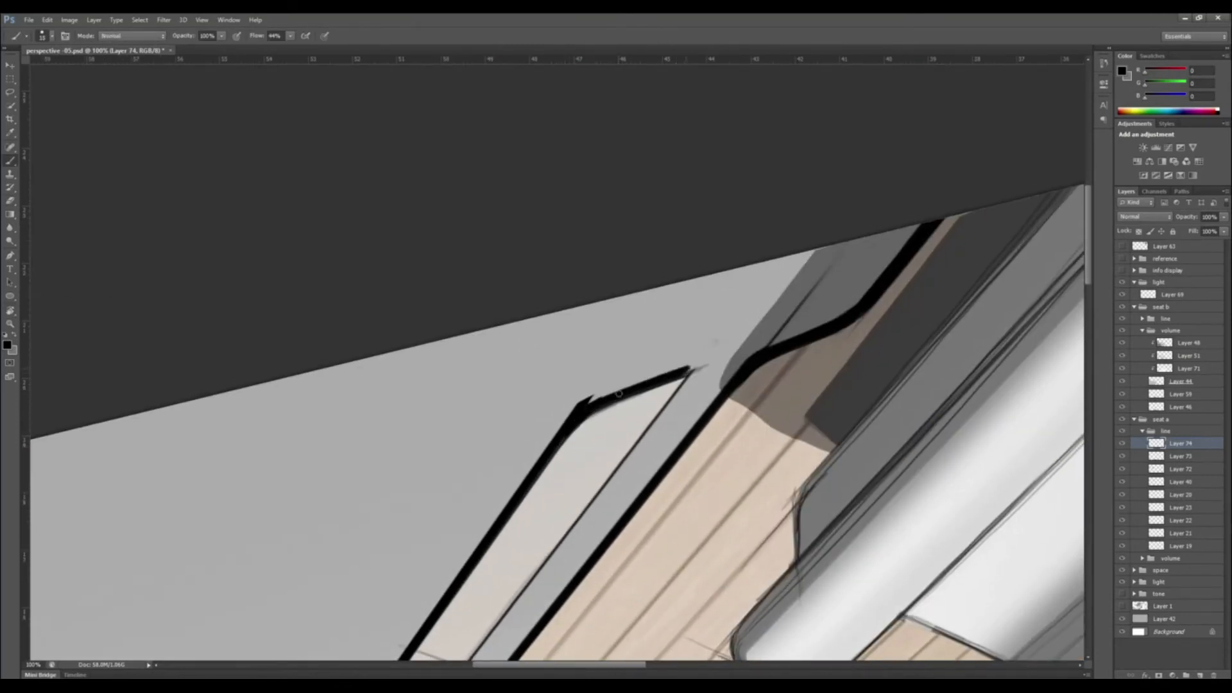
left_click_drag(594, 393, 548, 425)
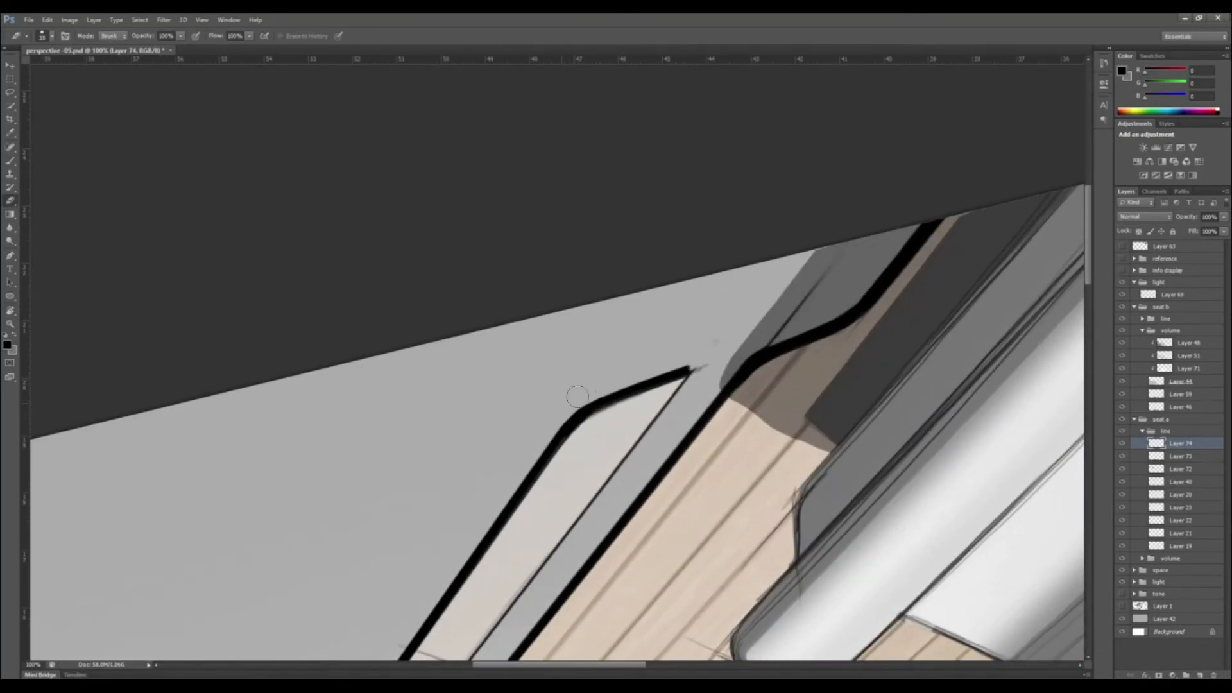
Save the file and collapse the seat a and seat b layer groups
key("Escape")
key("ctrl+minus")
key("ctrl+minus")
key("ctrl+minus")
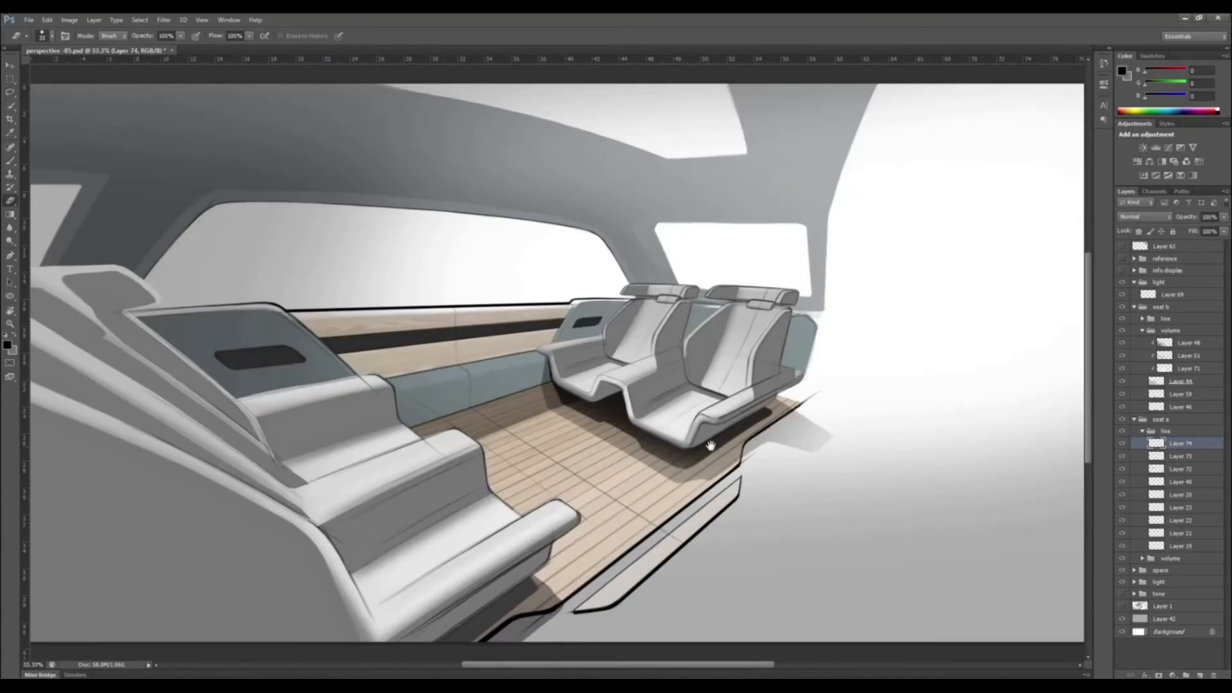
left_click_drag(710, 445, 669, 447)
key("ctrl+s")
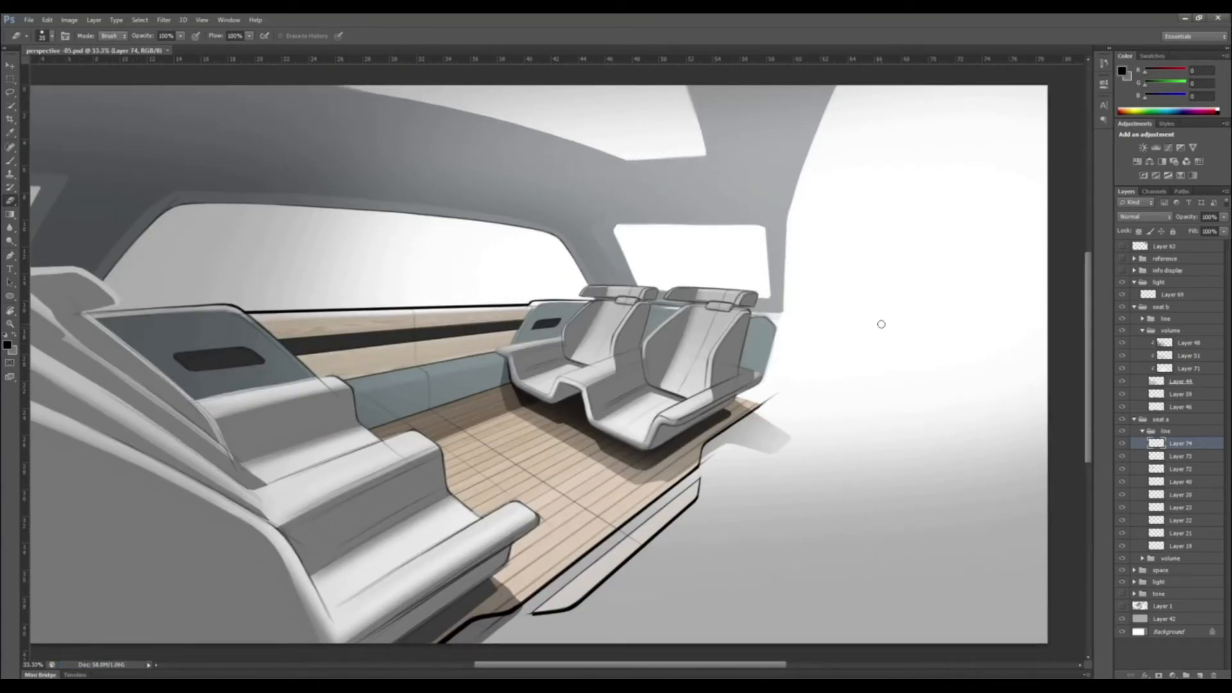
left_click(1134, 422)
left_click(1133, 308)
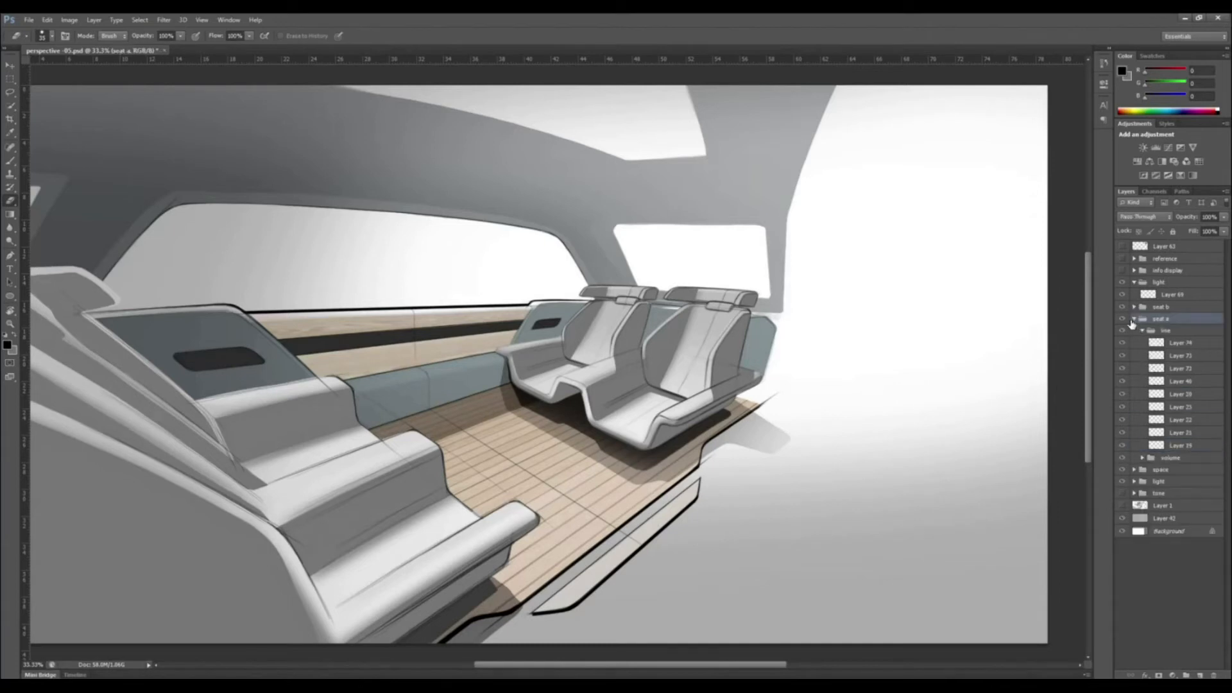
left_click(1134, 319)
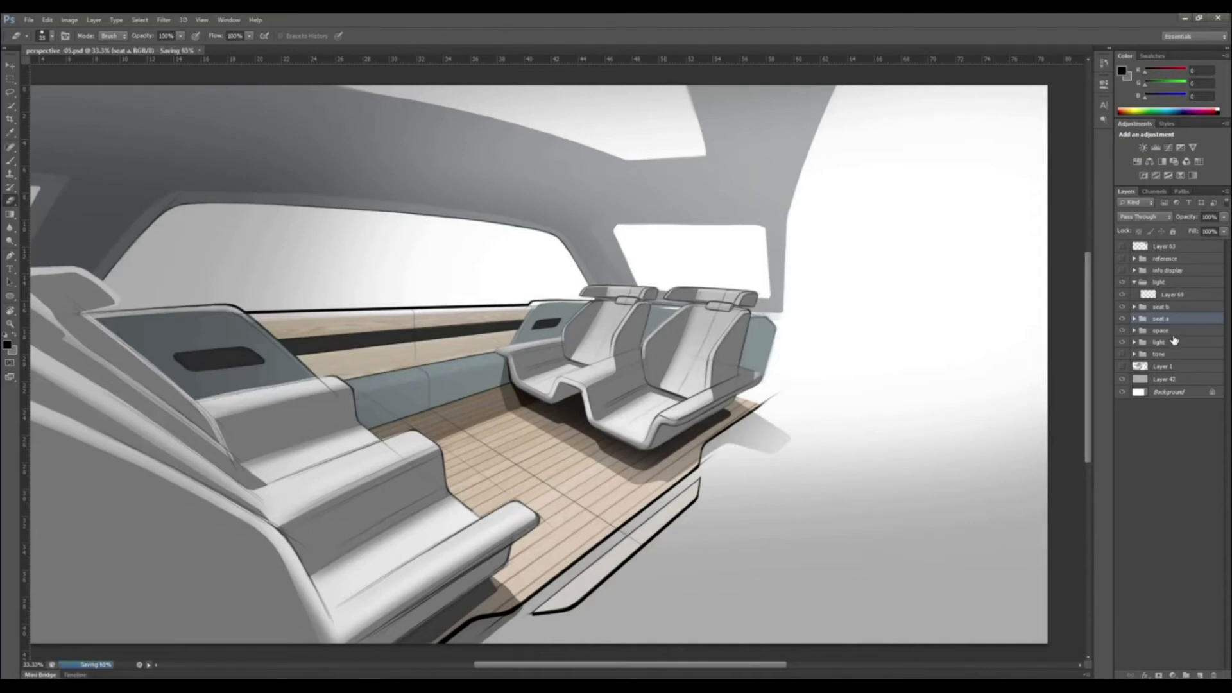
Create a new group named detail at the top of the space group
left_click(1134, 330)
left_click(1175, 342)
left_click(1185, 675)
double_click(1172, 342)
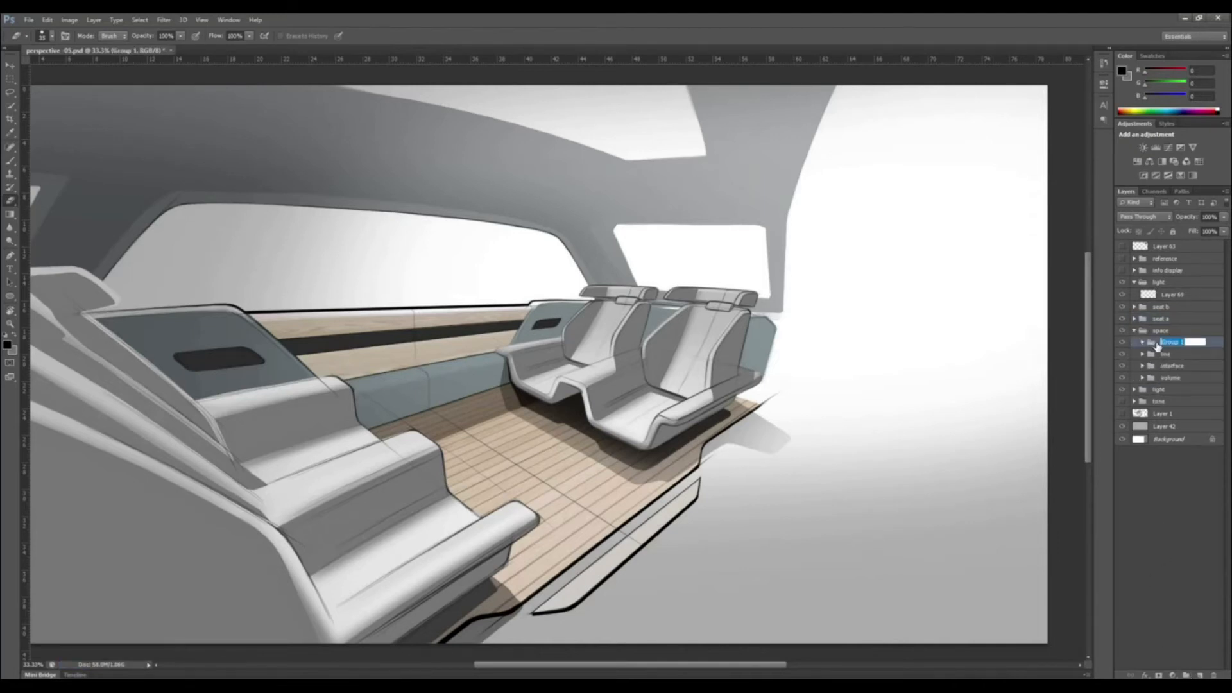
type("detail")
key("Return")
Add a new layer above Layer 67 in the space group's volume group
left_click(1142, 377)
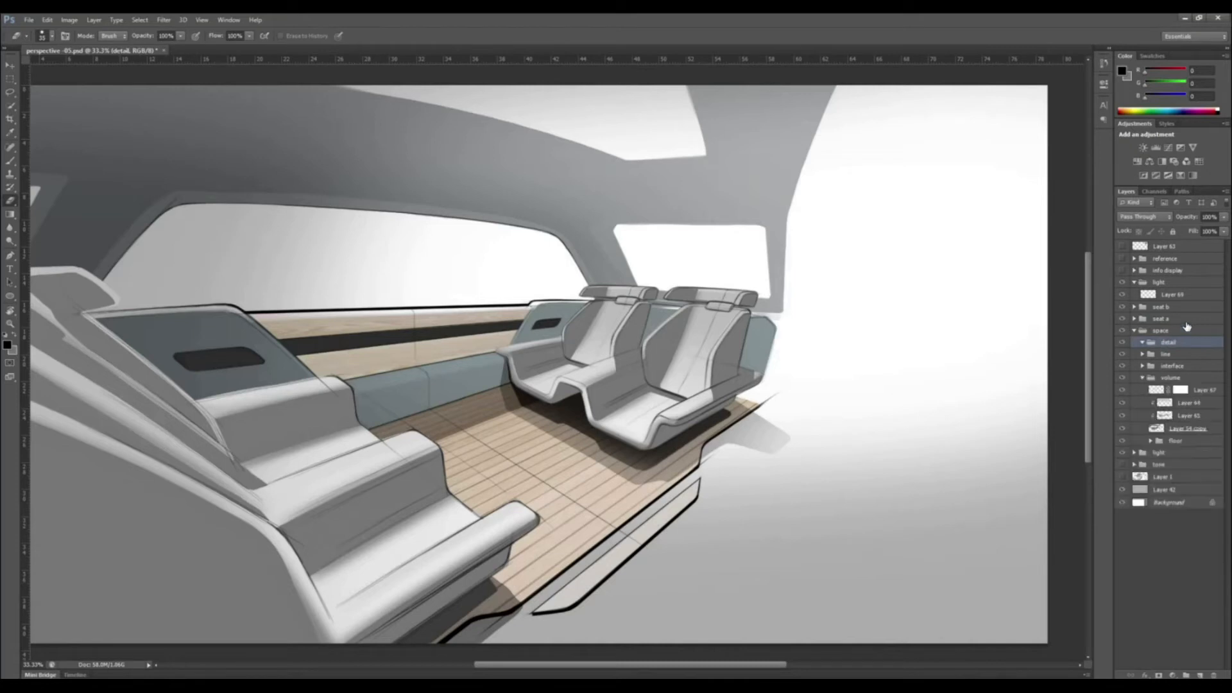
left_click(1187, 390)
left_click(1199, 675)
key("ctrl+plus")
key("ctrl+plus")
left_click_drag(374, 409, 602, 311)
key("r")
left_click_drag(347, 482, 400, 546)
Identify Layer 67 by toggling its visibility and change its blend mode to Color Burn
left_click(1122, 403)
left_click(1123, 404)
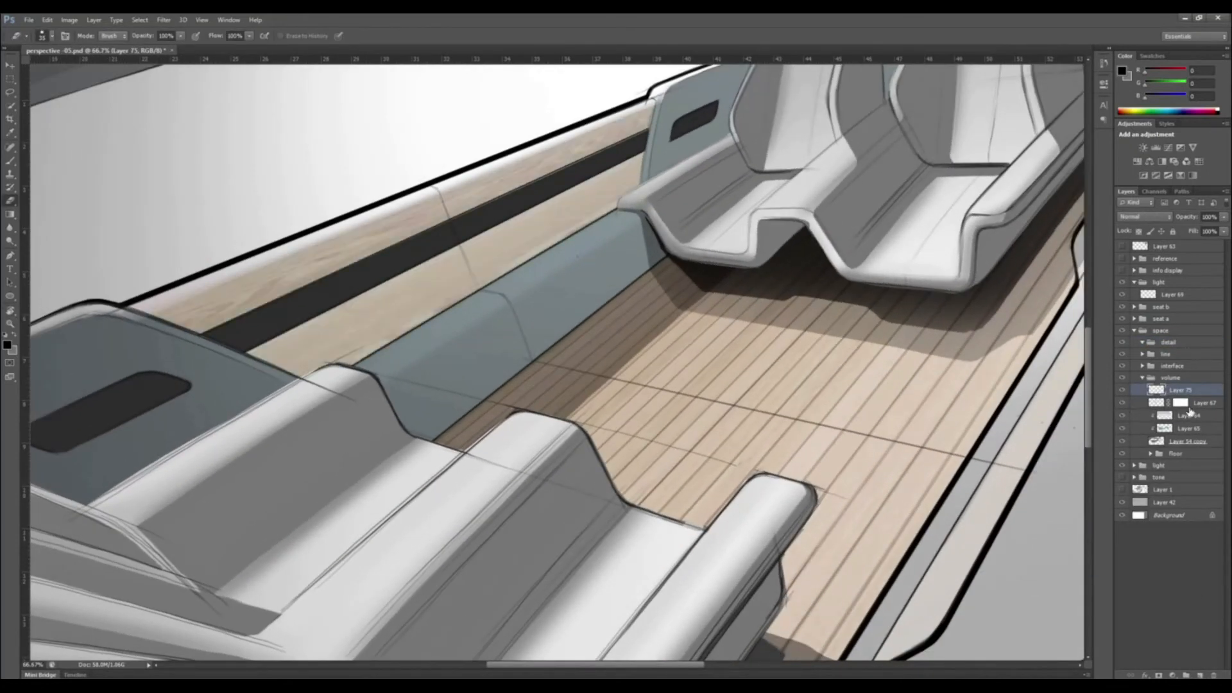
left_click(1201, 403)
left_click(1144, 217)
left_click(1145, 217)
scroll(1145, 216, "up", 5)
scroll(1150, 219, "up", 4)
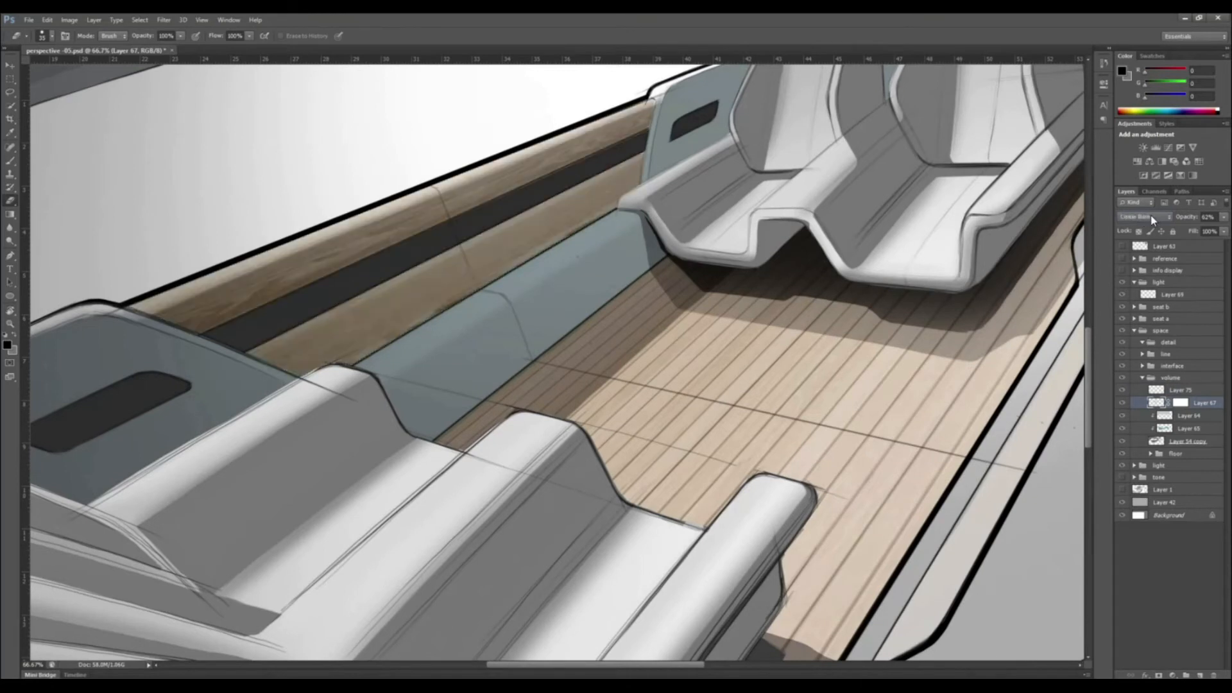
scroll(1190, 209, "up", 1)
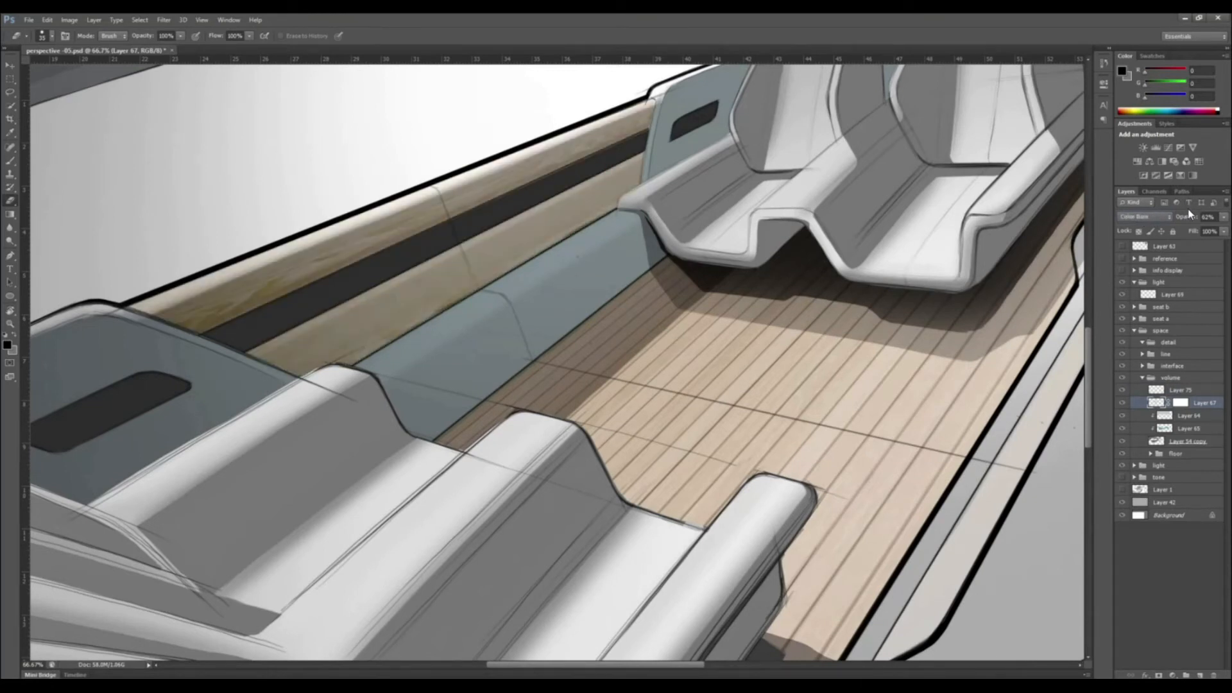
Shift the hue and lower the saturation of Layer 67's wood texture with Hue/Saturation
key("ctrl+u")
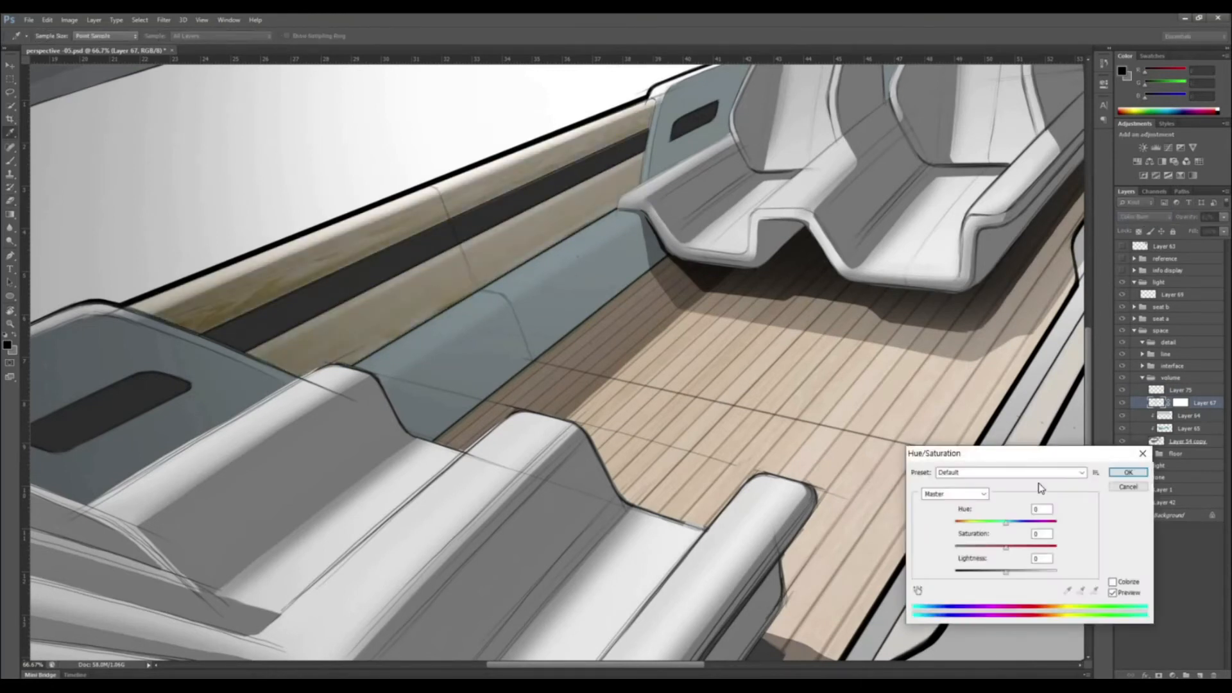
left_click_drag(1005, 522, 995, 547)
key("Return")
key("e")
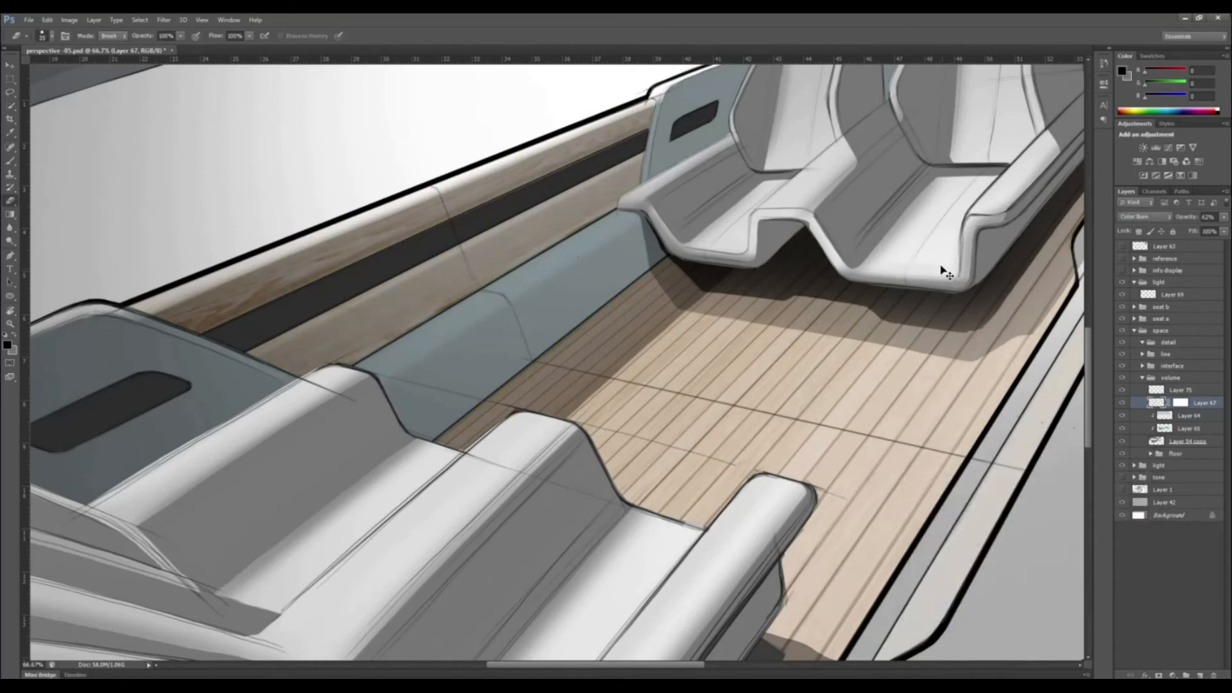
Adjust the midtones of Layer 67's wood texture with Color Balance, shifting toward red and setting yellow-blue to -12
key("ctrl+b")
left_click_drag(494, 487, 499, 462)
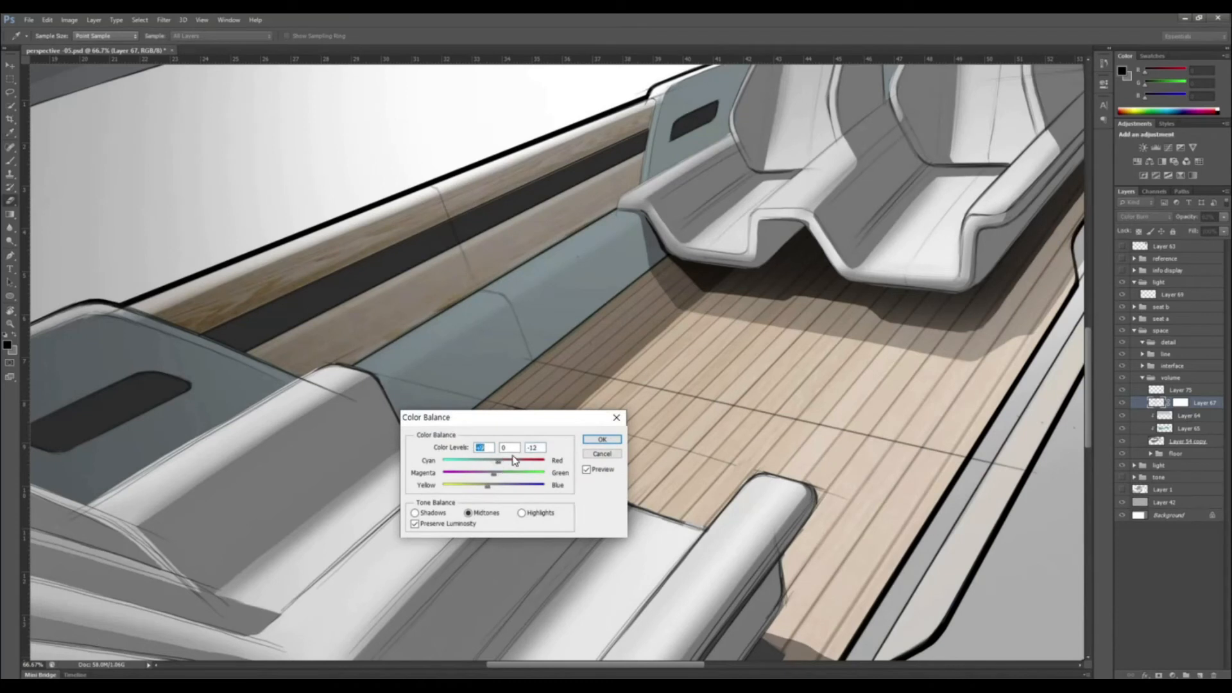
key("Return")
Add a new layer inside the space group's detail group
left_click(1146, 388)
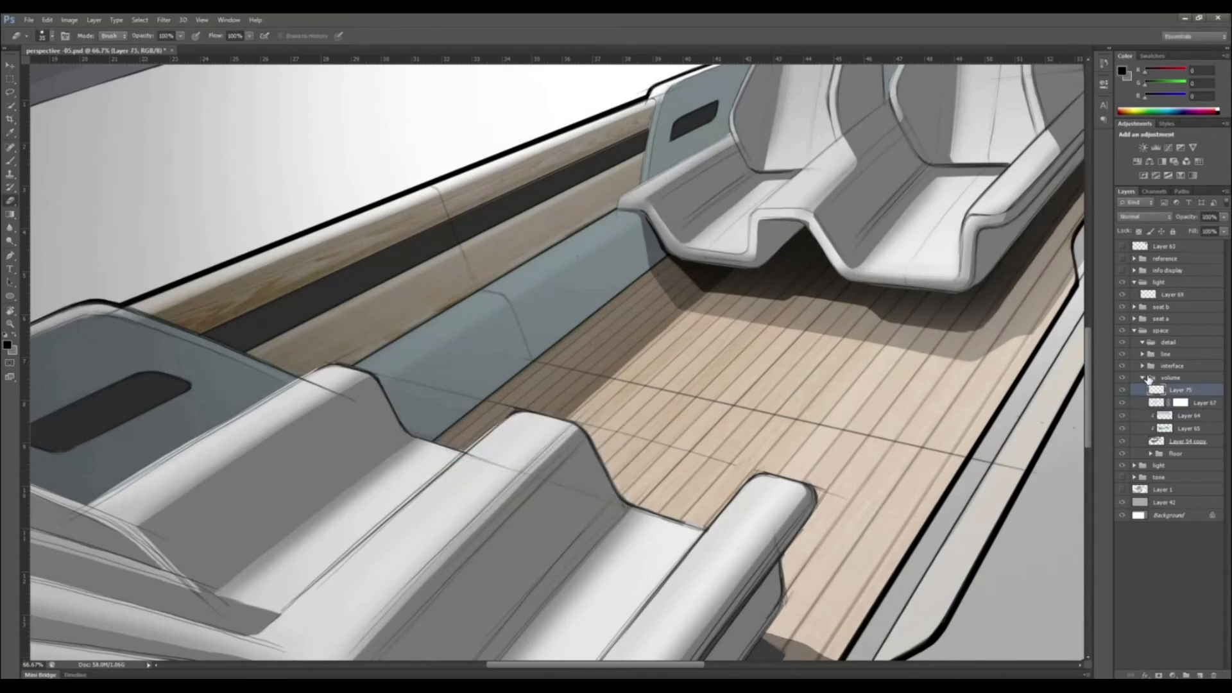
left_click(1145, 378)
left_click(1200, 675)
Draw and shade a long dark recess along the upper part of the teal side wall with a 3 px hard brush
key("i")
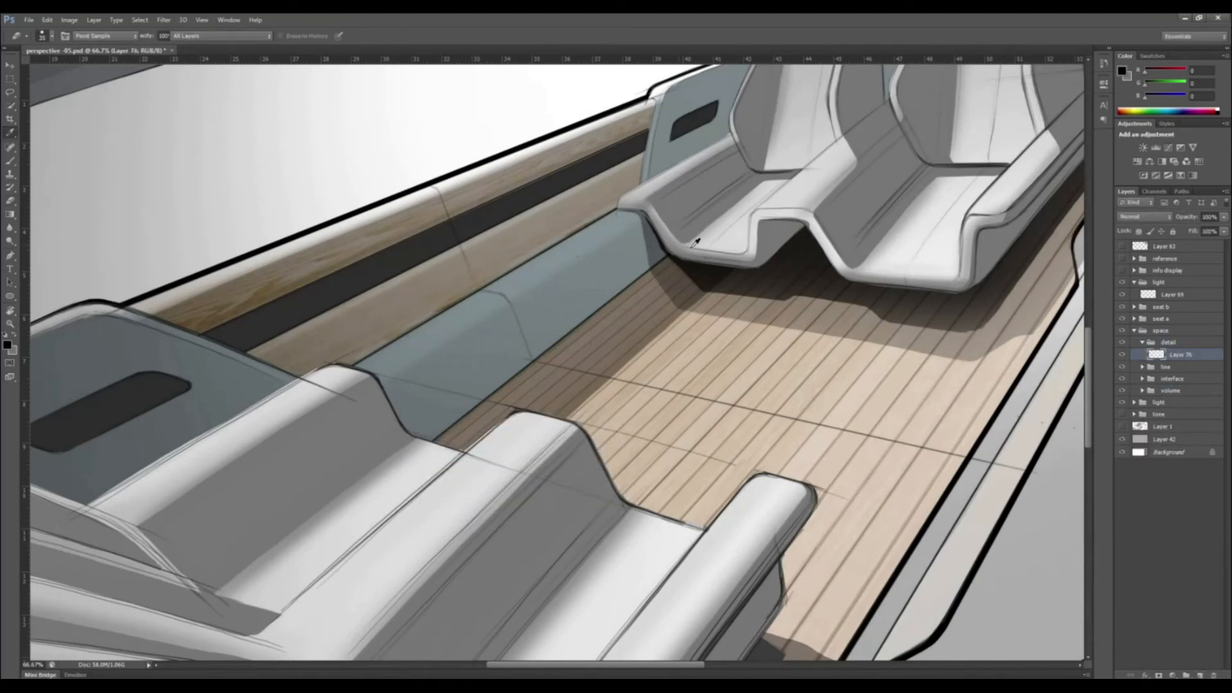
left_click(777, 257)
key("b")
right_click(588, 267)
double_click(621, 360)
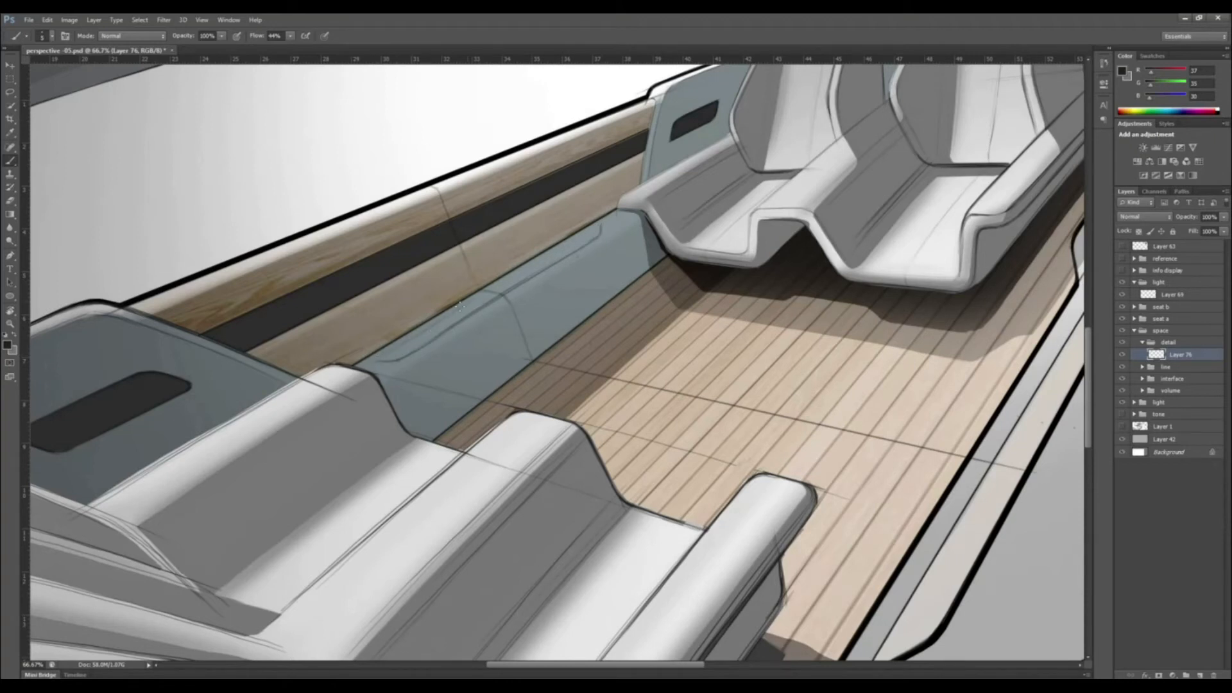
left_click_drag(429, 329, 589, 232)
key("i")
key("b")
right_click(593, 261)
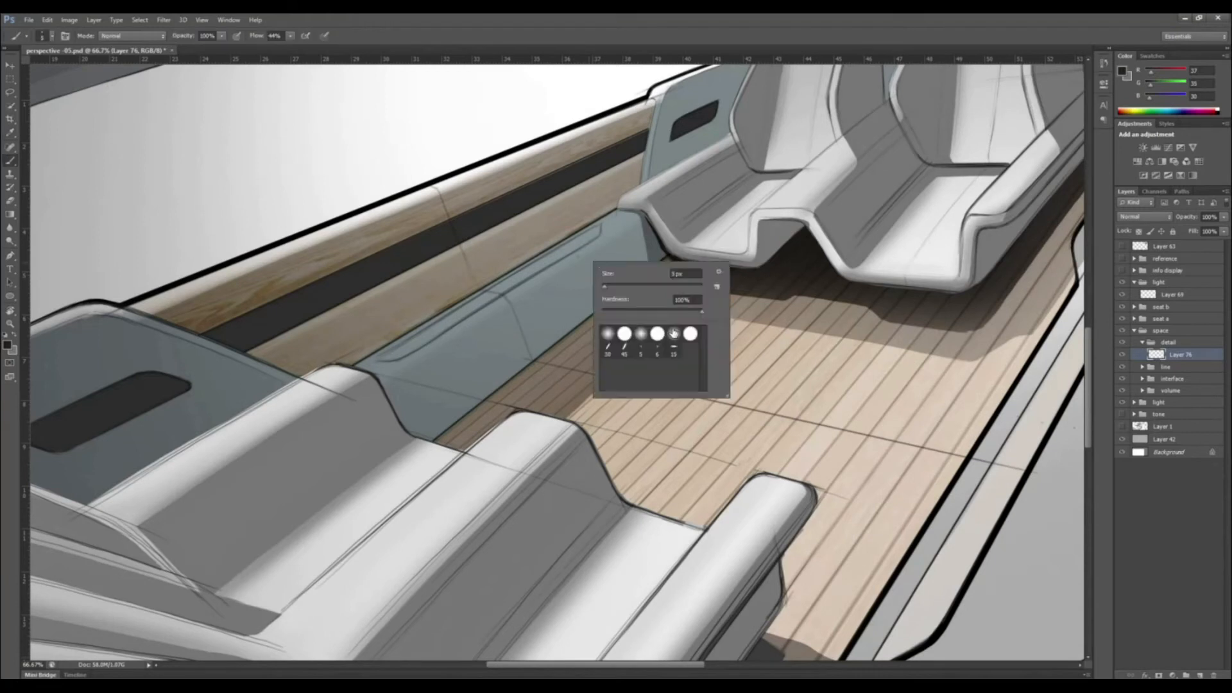
left_click(577, 257)
mouse_move(615, 229)
left_mouse_down()
mouse_move(460, 321)
mouse_move(416, 331)
mouse_move(611, 241)
left_mouse_up()
Erase the excess shading below the side wall's long recess to clean up its lower edge
key("e")
right_click(601, 249)
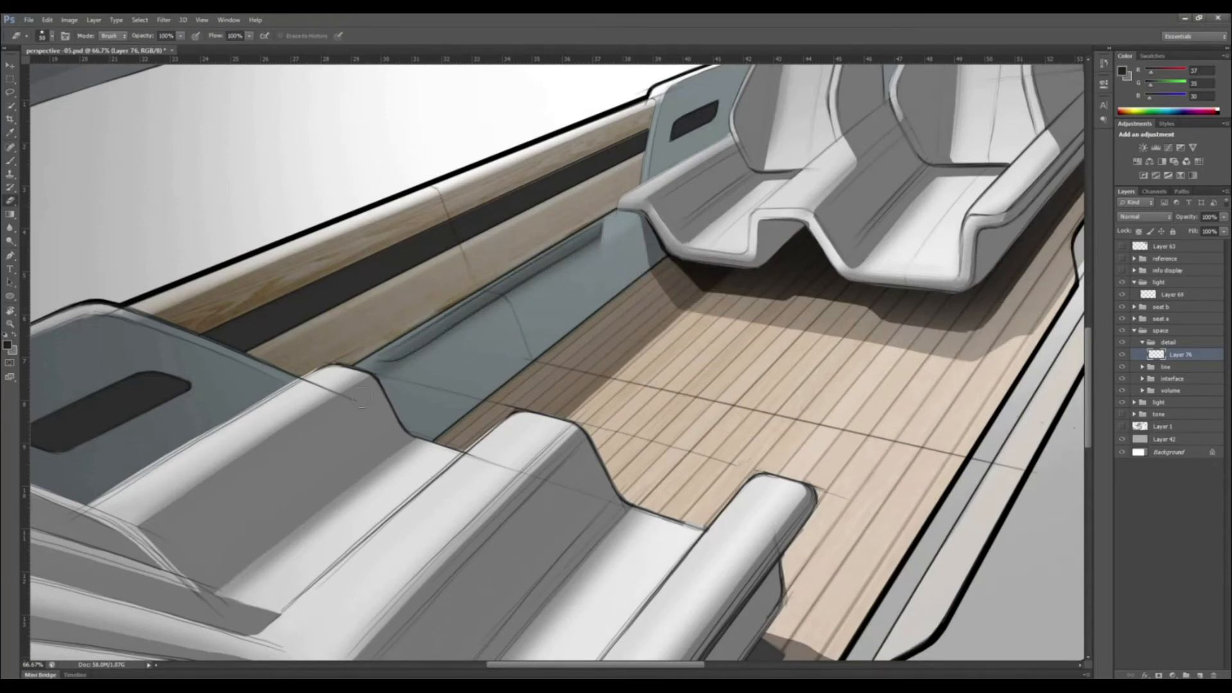
mouse_move(406, 378)
left_mouse_down()
mouse_move(339, 375)
mouse_move(429, 371)
mouse_move(334, 376)
mouse_move(436, 364)
mouse_move(390, 371)
mouse_move(600, 261)
left_mouse_up()
key("bracketleft")
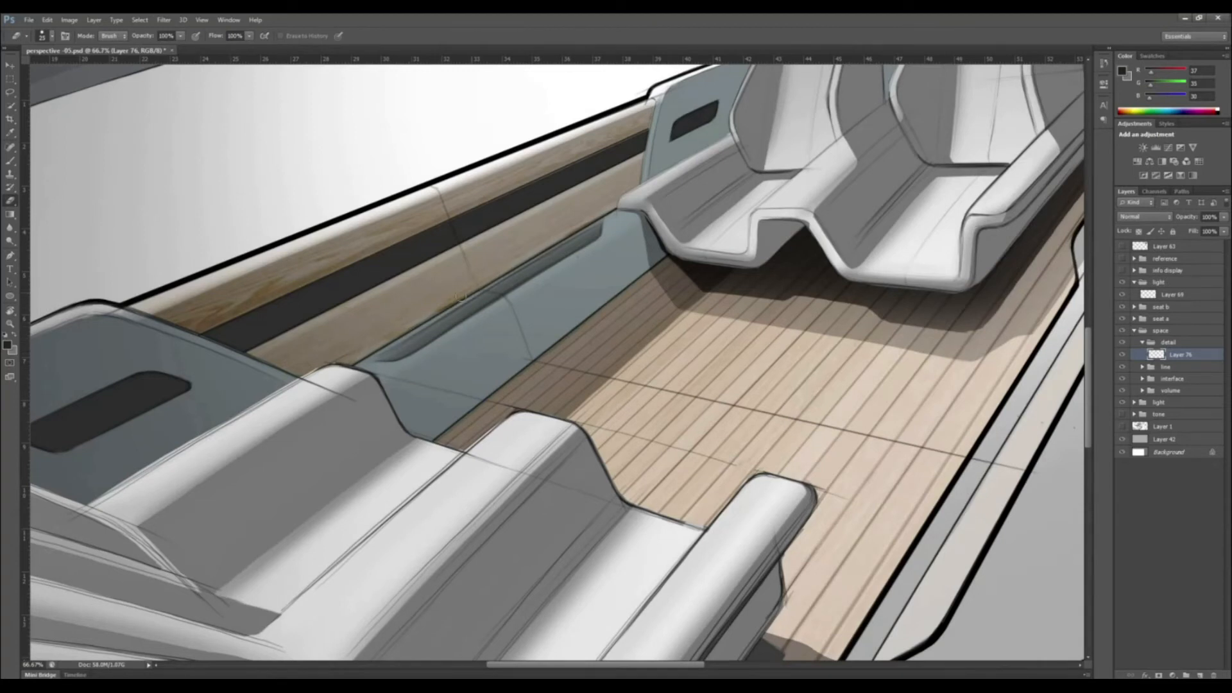
Warp the painted recess on the detail layer to fit the side wall
key("ctrl+t")
right_click(573, 256)
left_click(592, 349)
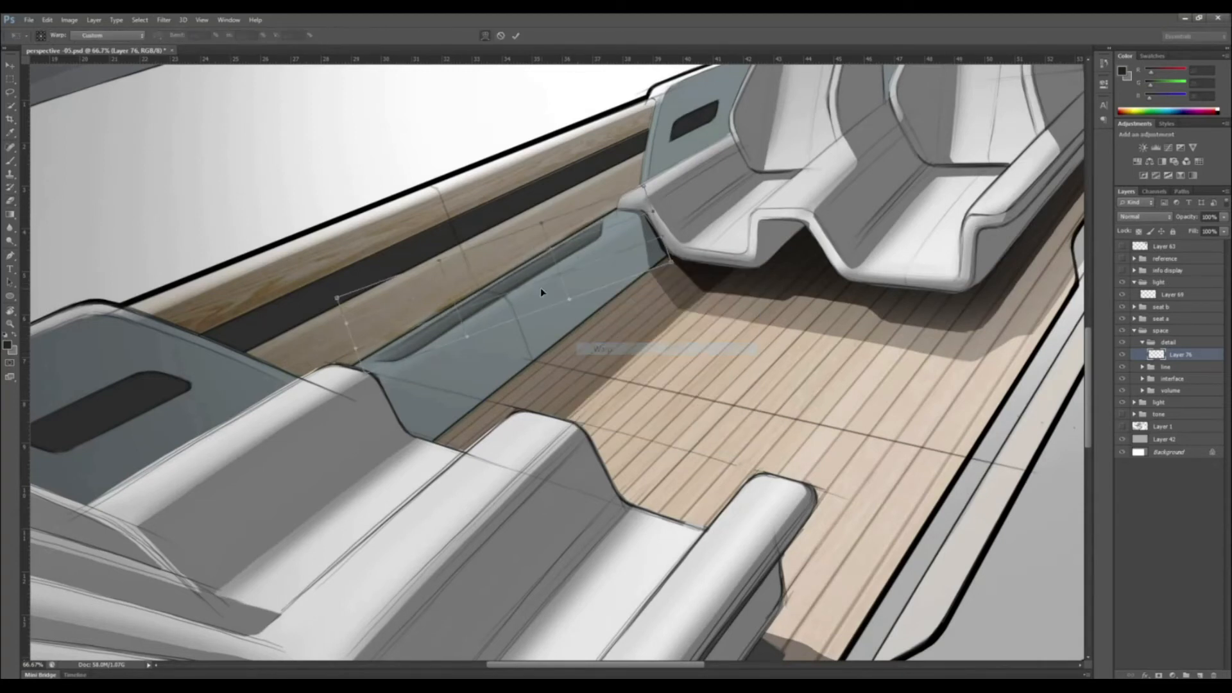
key("Return")
key("v")
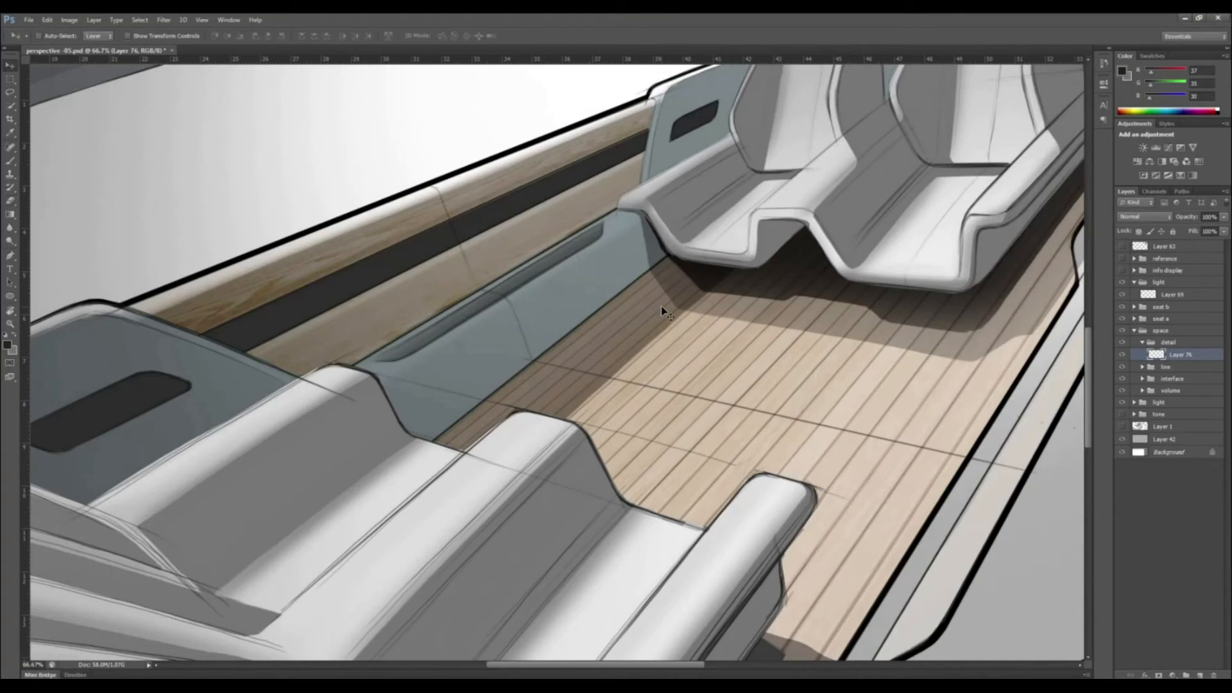
Add a new layer above Layer 75 at the top of the volume group
key("ctrl+minus")
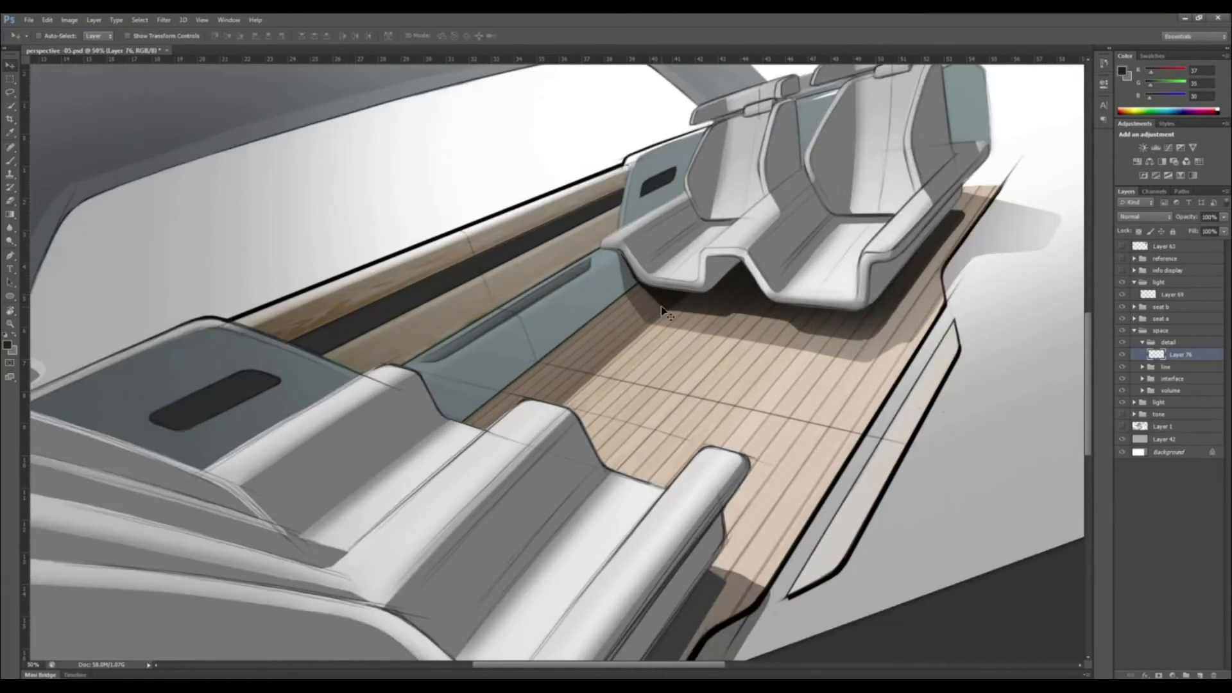
left_click(1143, 342)
left_click(1142, 377)
left_click(1177, 389)
Add a clipped layer beneath Layer 65 in the volume group and sample a mid grey for the brush
key("ctrl+plus")
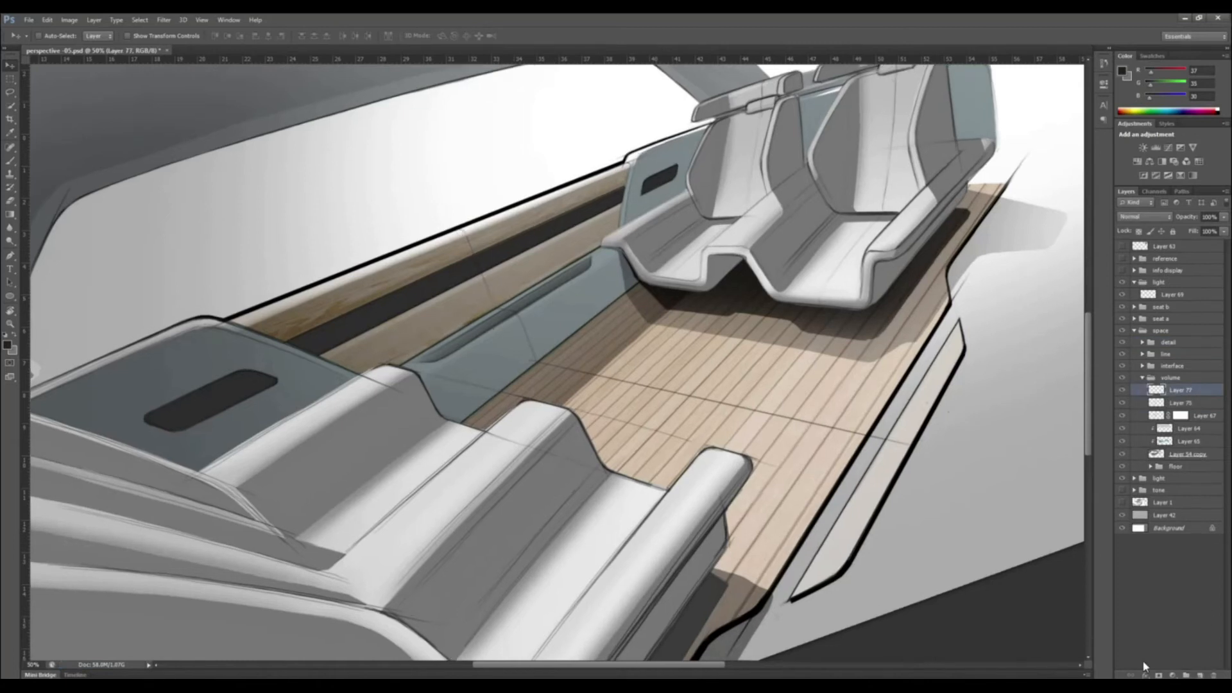
left_click_drag(1046, 435, 956, 546)
left_click(1192, 455)
left_click(1200, 675)
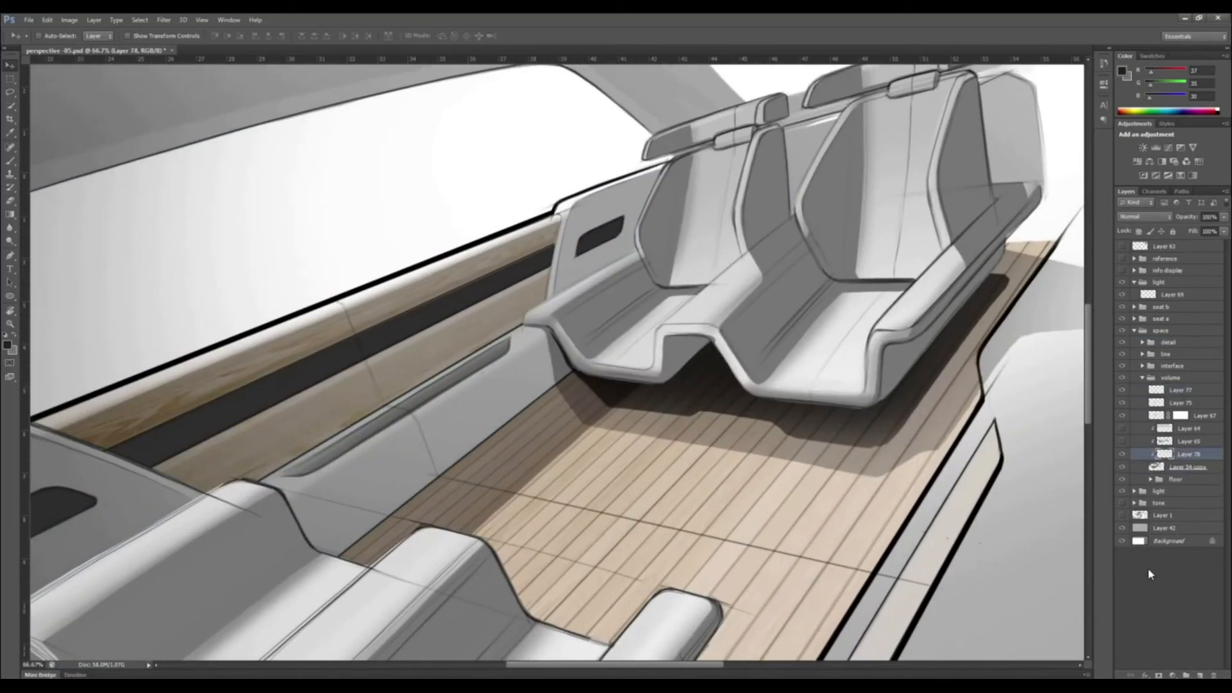
key("i")
left_click(675, 257)
key("b")
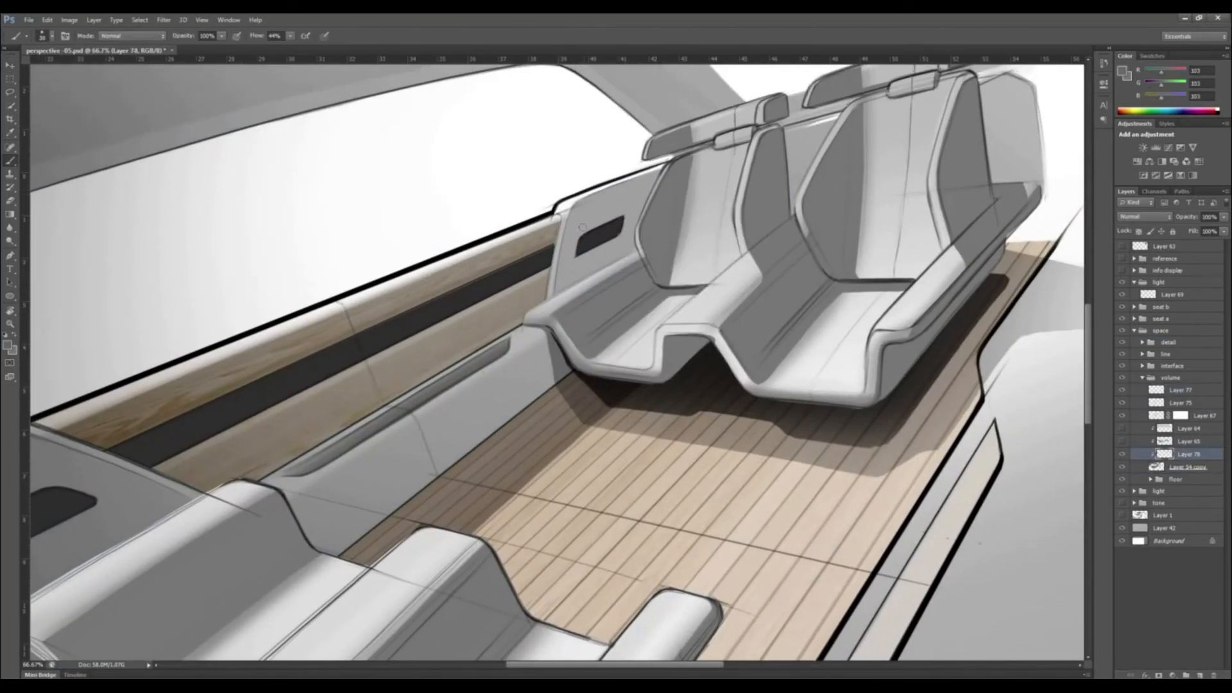
Shift Layer 65's teal tint to a duller blue-grey with Hue/Saturation and hide the layer
key("ctrl+minus")
key("ctrl+minus")
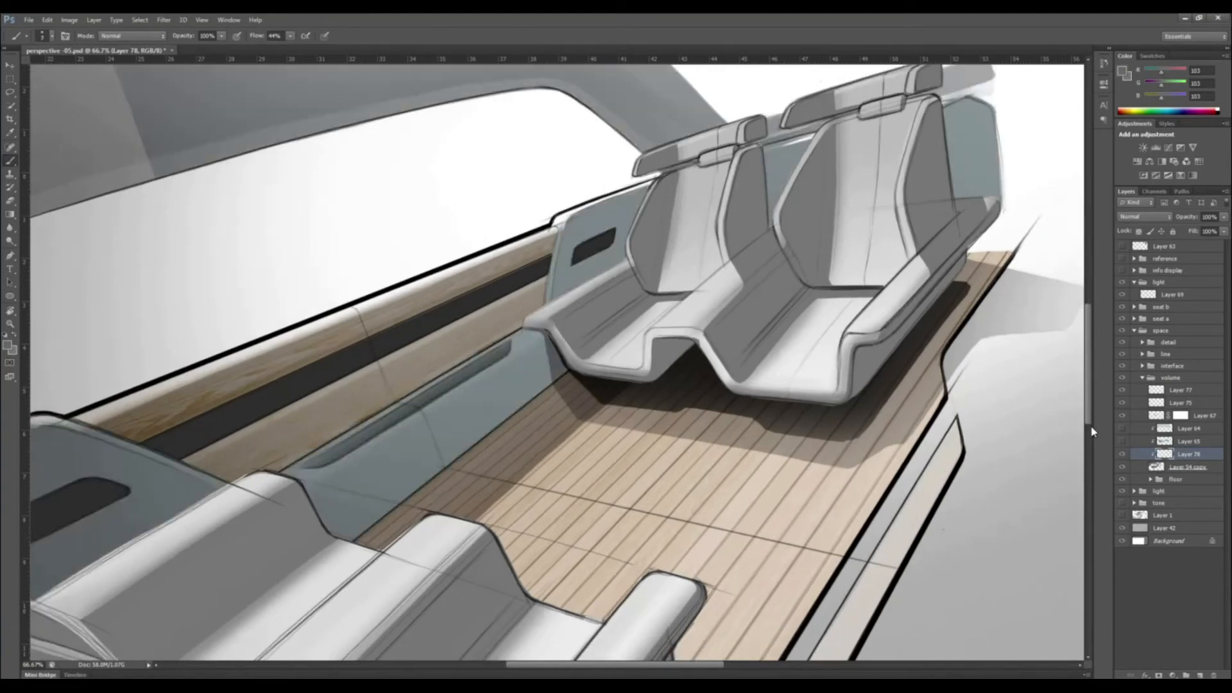
left_click_drag(845, 413, 957, 388)
left_click(1122, 441)
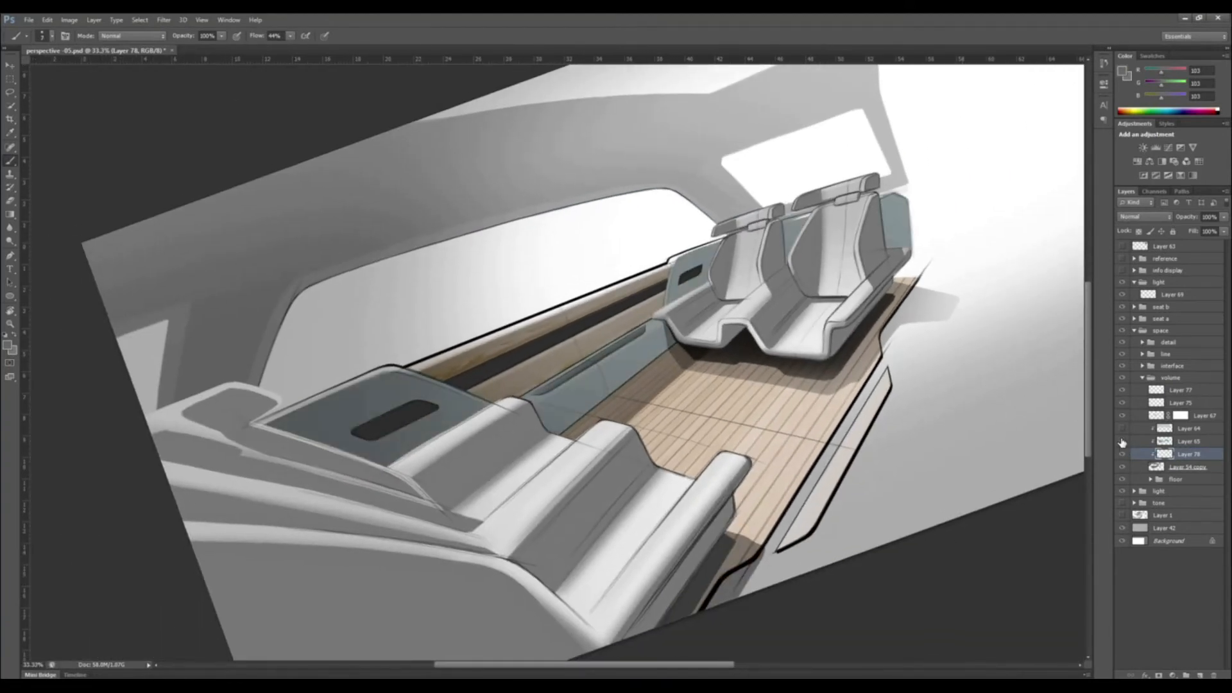
left_click(1121, 441)
left_click(1121, 441)
left_click(1188, 441)
key("ctrl+u")
left_click_drag(1005, 548, 997, 571)
key("Return")
key("b")
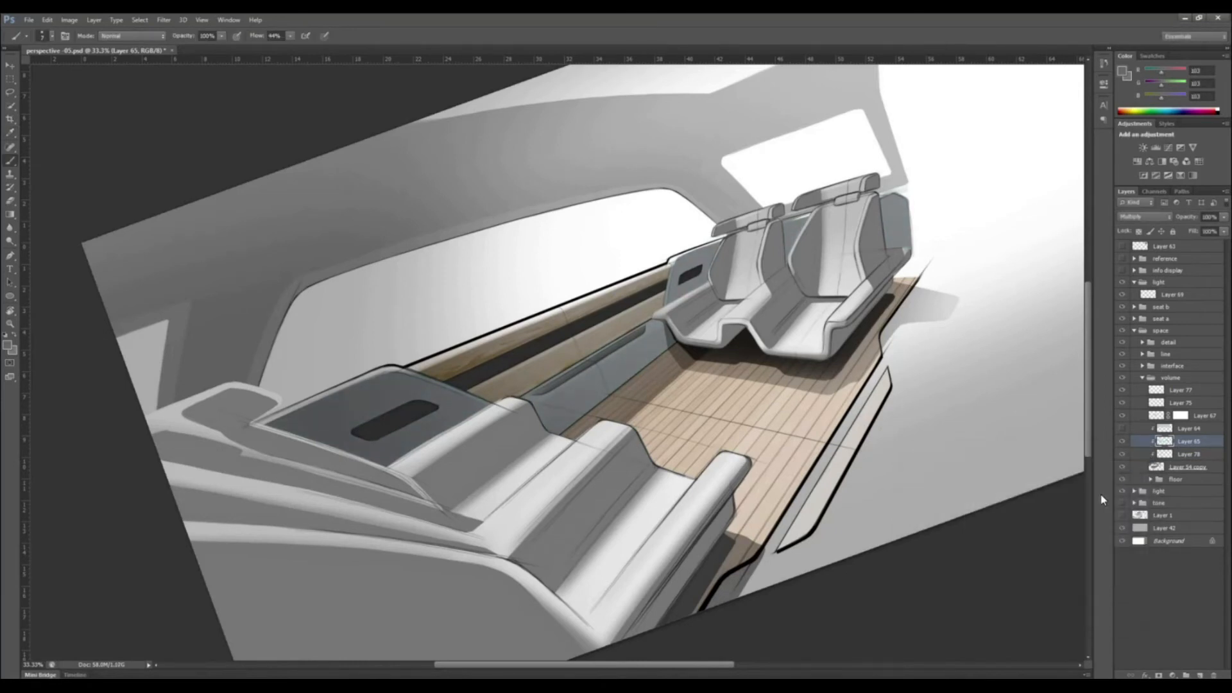
left_click(1122, 442)
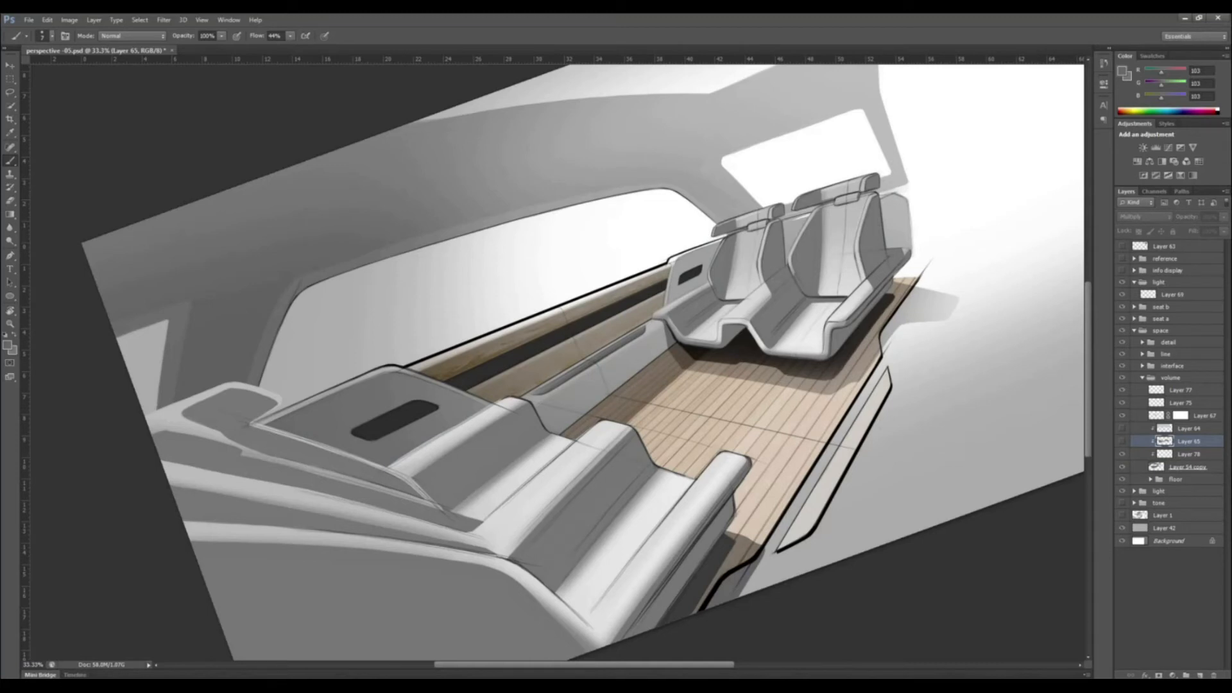
On Layer 75, paint grey edges around the dark slot in the side panel beside the rear seats
left_click(1143, 378)
key("ctrl+plus")
left_click_drag(862, 198, 639, 233)
left_click(1143, 378)
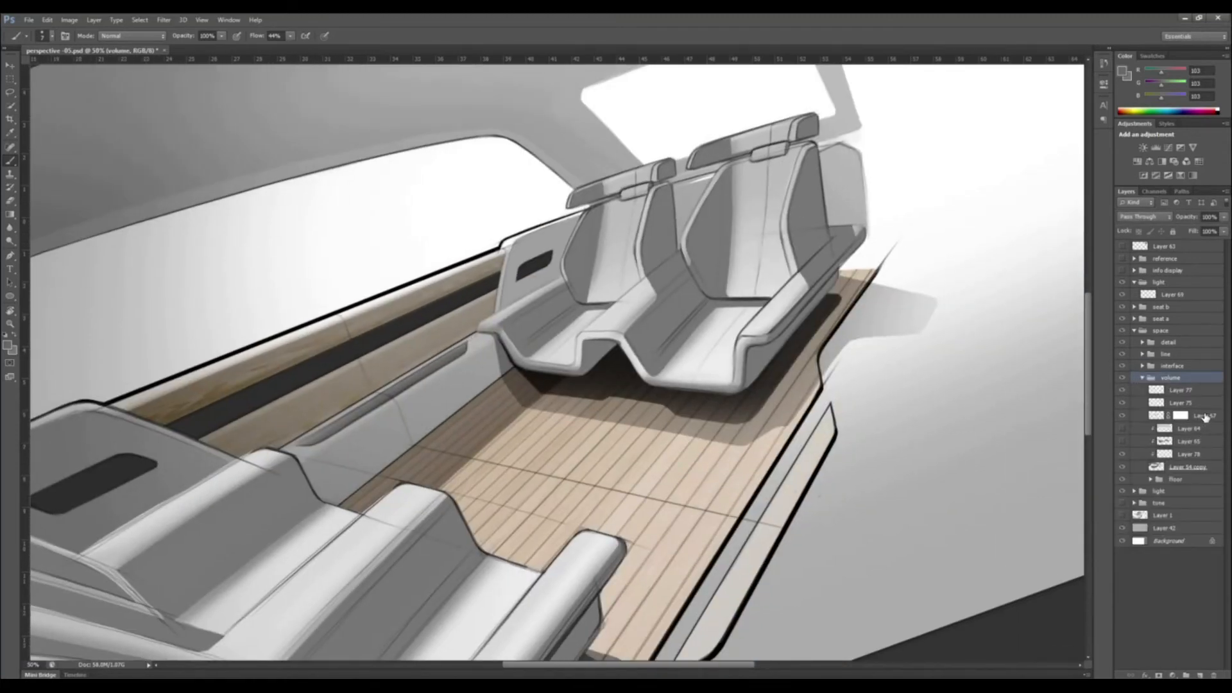
left_click(1156, 404)
key("ctrl+plus")
left_click(489, 351, "alt")
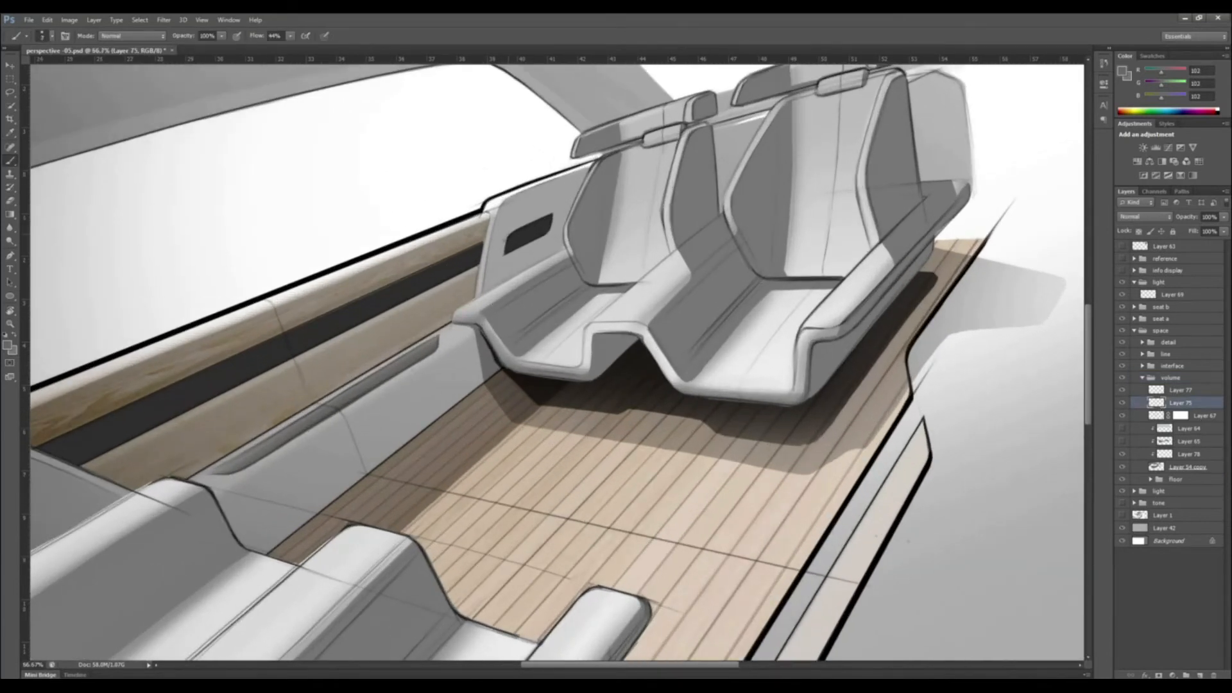
left_click_drag(510, 231, 552, 214)
left_click(518, 277, "alt")
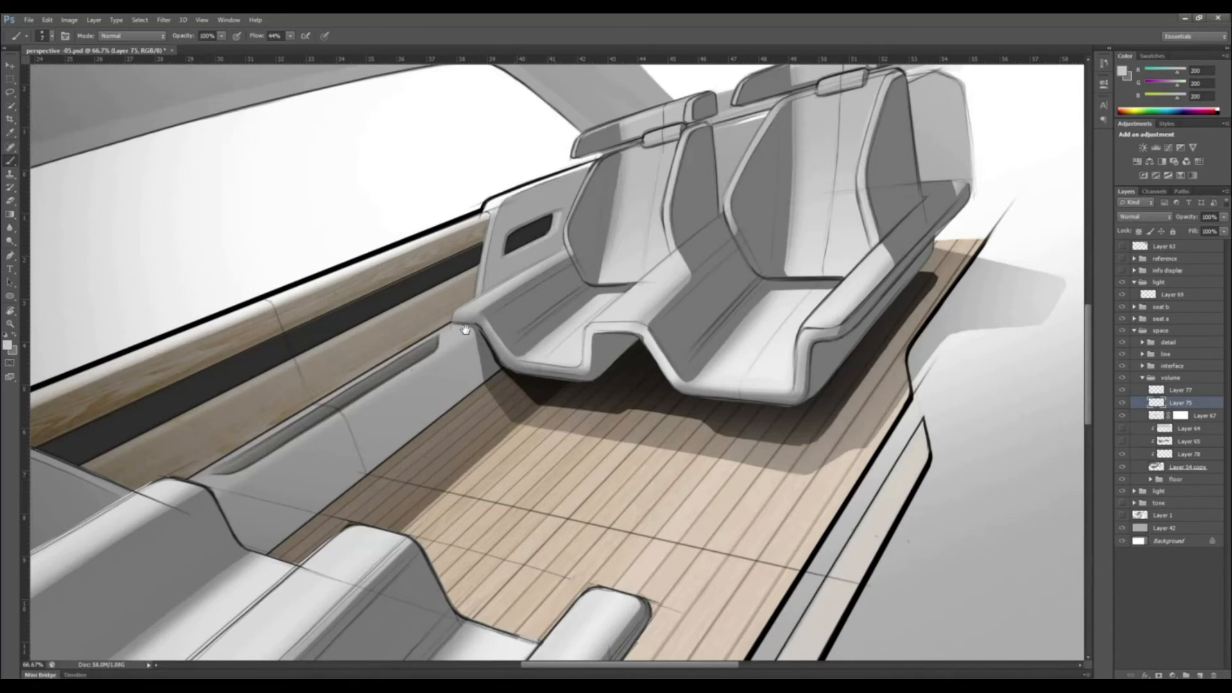
Paint a light grey highlight along the lower edge of the near side panel's dark slot
left_click_drag(465, 329, 927, 137)
left_click_drag(351, 350, 472, 287)
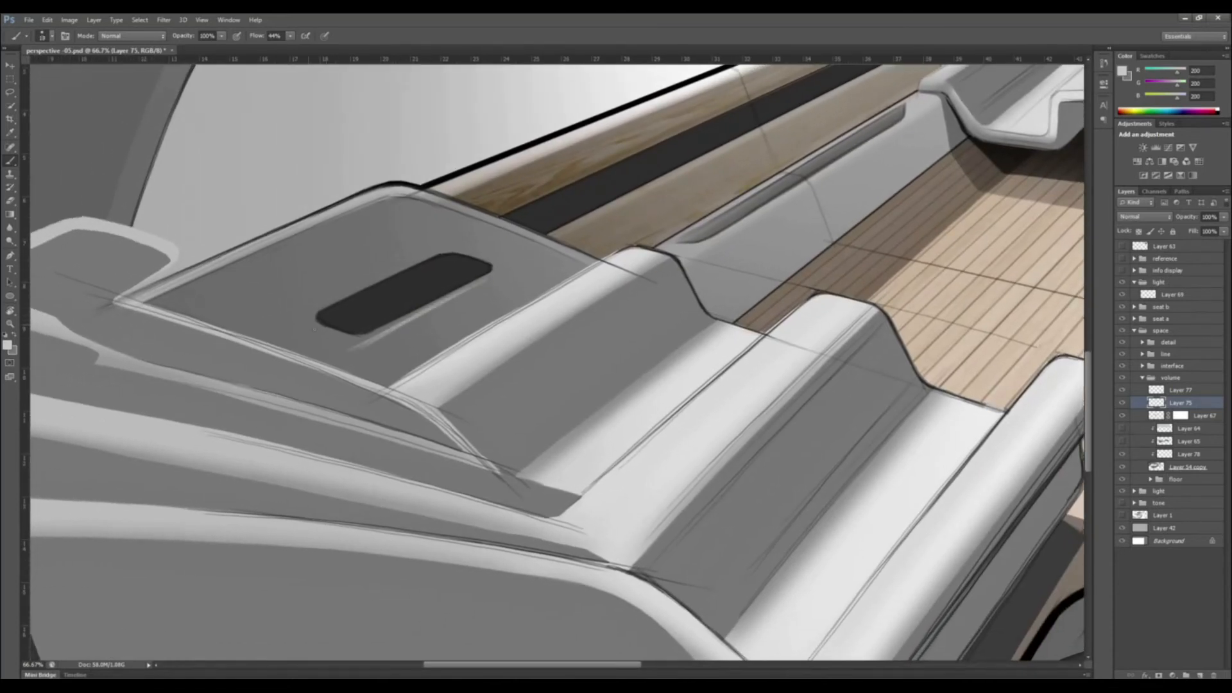
mouse_move(314, 329)
left_mouse_down()
mouse_move(296, 343)
mouse_move(362, 338)
mouse_move(513, 267)
left_mouse_up()
left_click_drag(291, 327, 315, 319)
key("e")
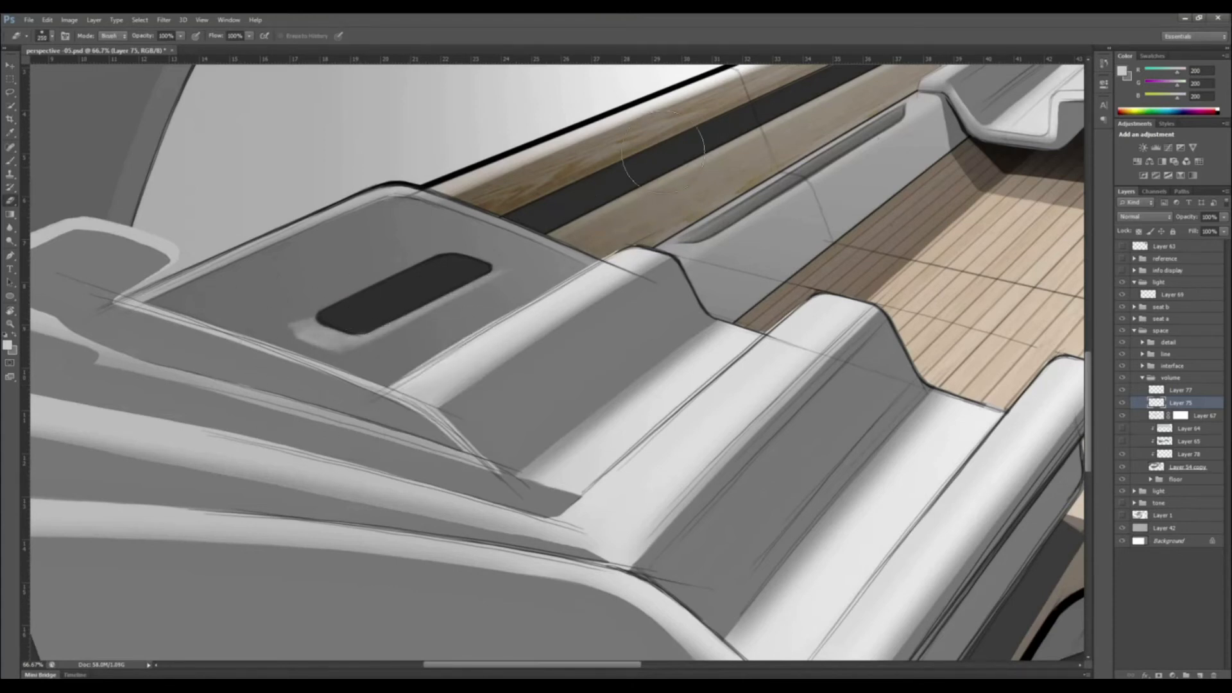
Choose a darker grey and shade the near side panel around the dark slot with a larger brush
key("i")
left_click(541, 457)
key("b")
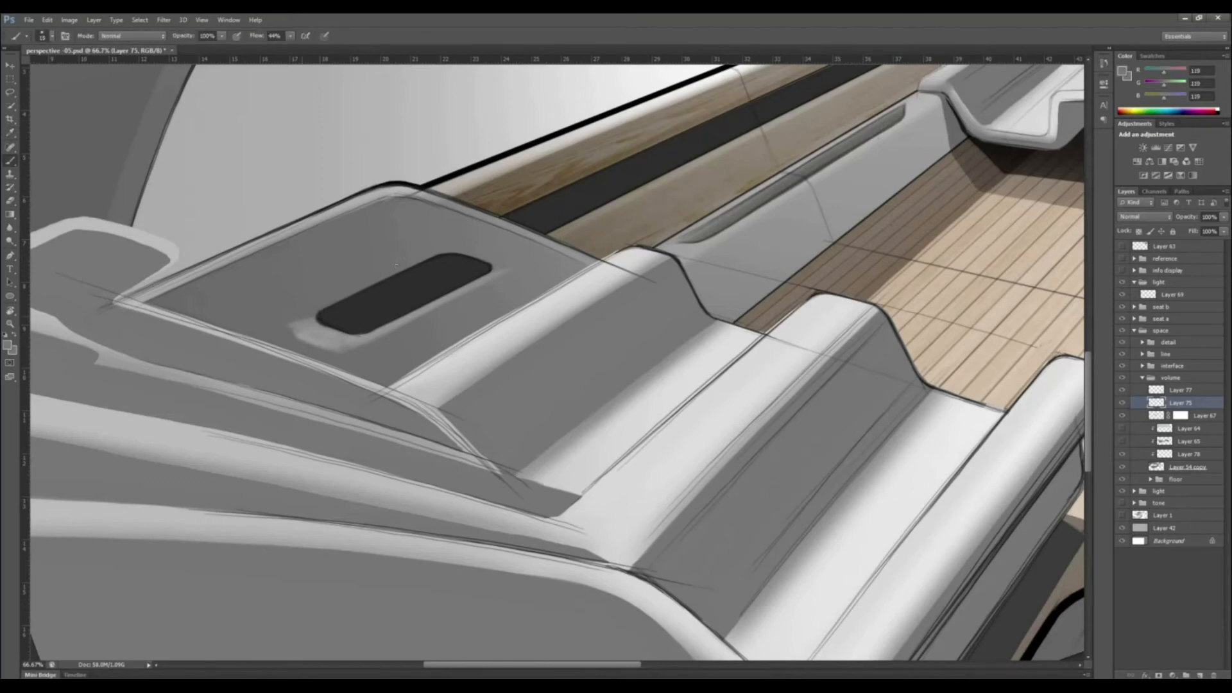
left_click(9, 346)
left_click_drag(437, 571, 432, 585)
left_click(665, 493)
key("bracketright")
key("bracketright")
key("bracketright")
key("bracketright")
key("bracketright")
key("bracketright")
left_click_drag(305, 315, 290, 321)
Refine the shading along the near slot's edge with a smaller brush on the rotated canvas, then reset the rotation
key("bracketleft")
key("bracketleft")
key("bracketleft")
key("bracketleft")
key("r")
left_click_drag(376, 279, 424, 511)
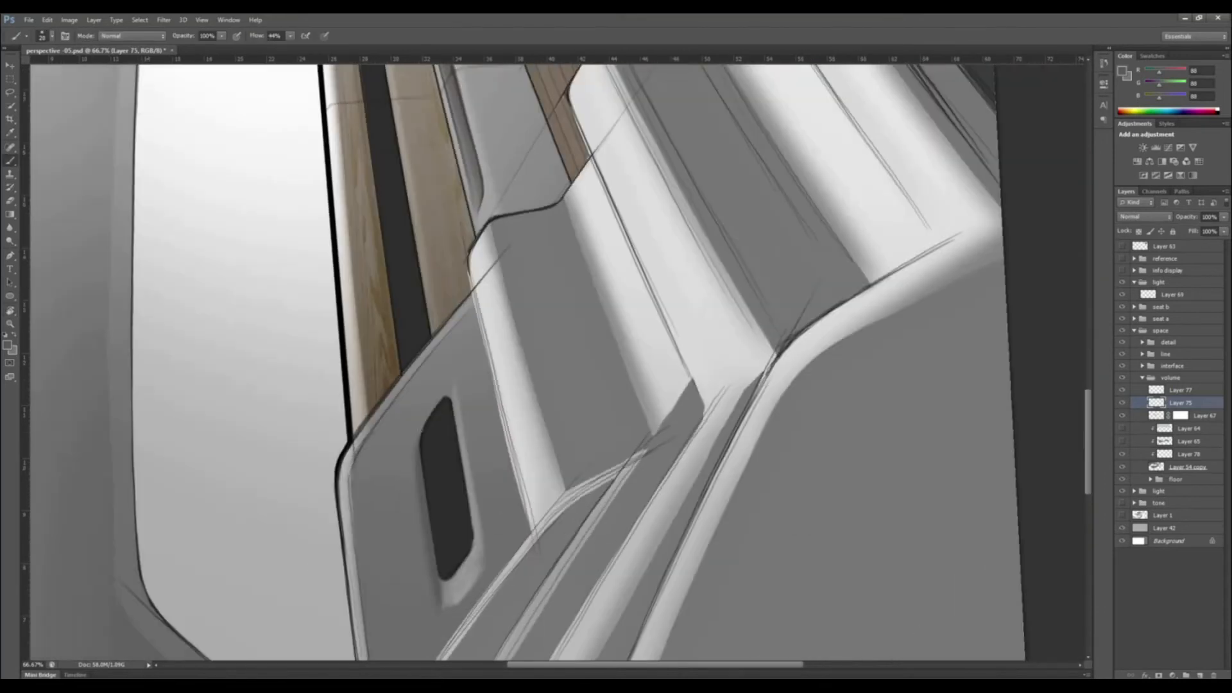
left_click_drag(417, 443, 441, 390)
key("Escape")
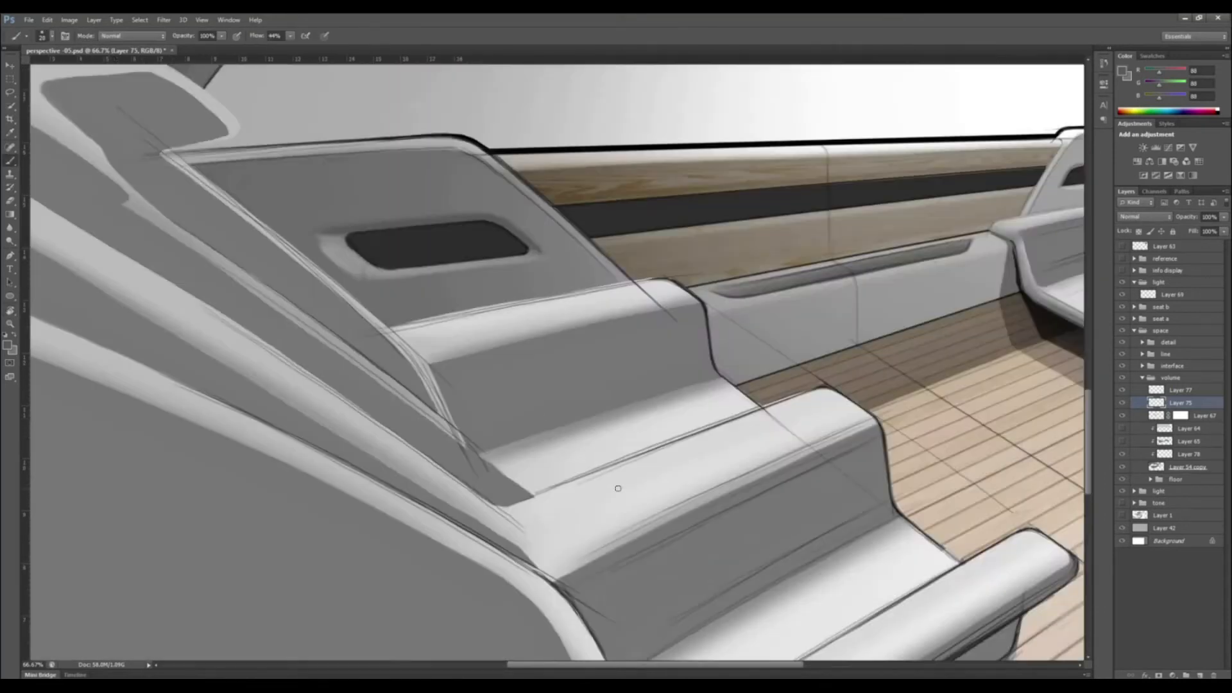
Soften the highlight and shading around the near panel's slot with a soft eraser
key("ctrl+minus")
key("e")
right_click(444, 352)
double_click(524, 425)
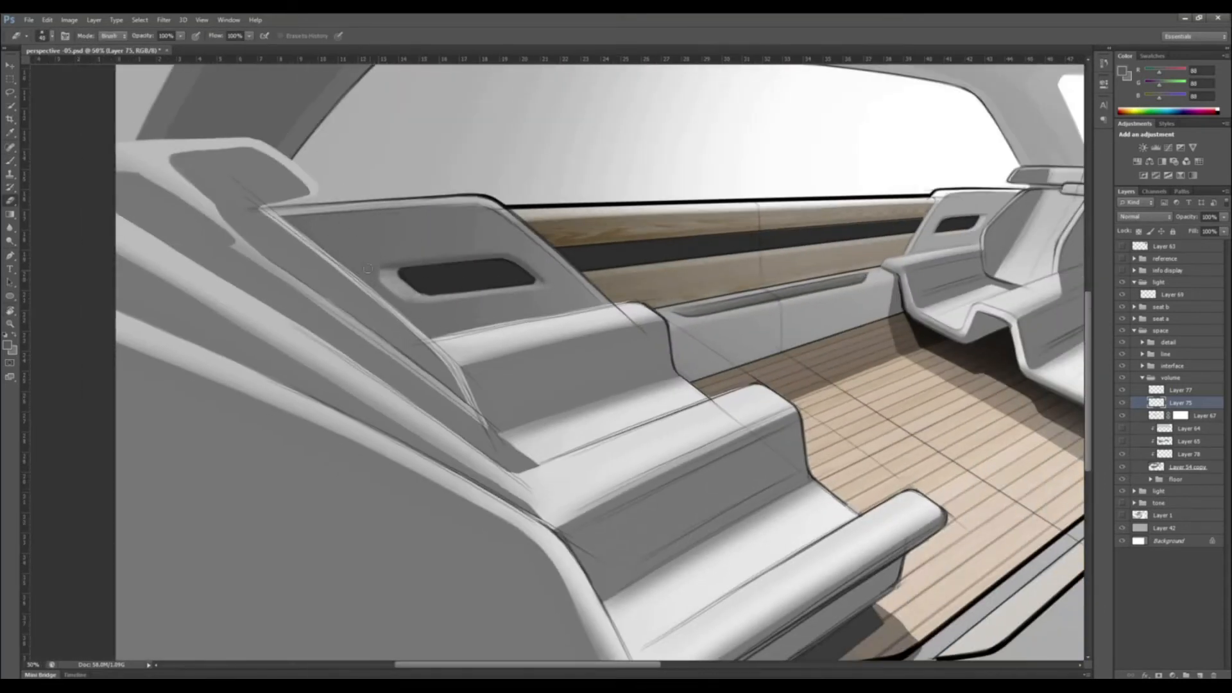
key("bracketright")
key("ctrl+minus")
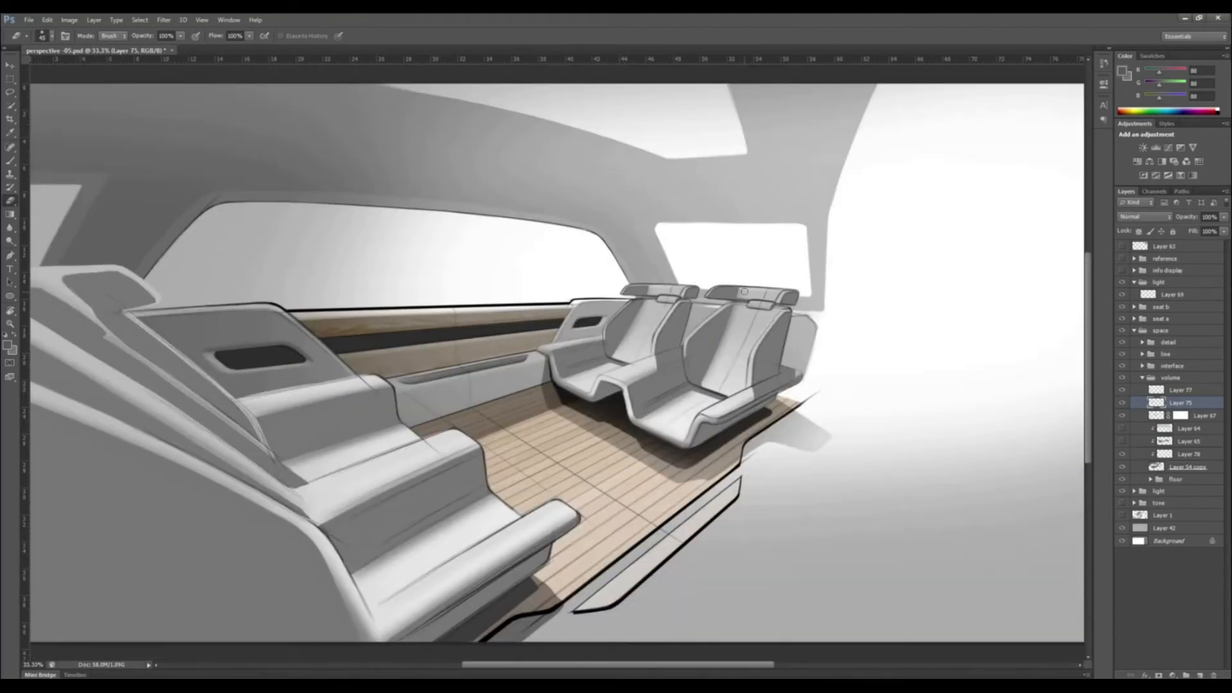
left_click_drag(744, 292, 802, 251)
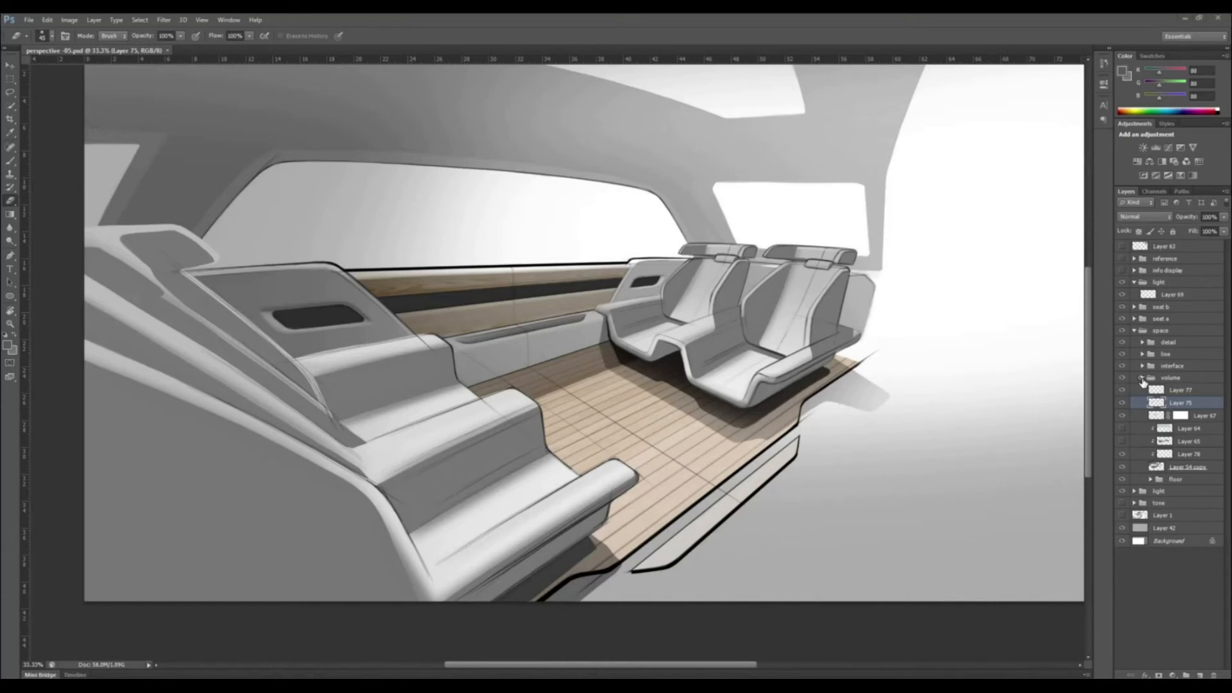
Collapse the volume and space groups and save the document
left_click(1142, 378)
left_click(1134, 331)
key("ctrl+s")
Create a new group named add between the light and seat b groups
left_click(1134, 283)
left_click(1162, 295)
left_click(1186, 675)
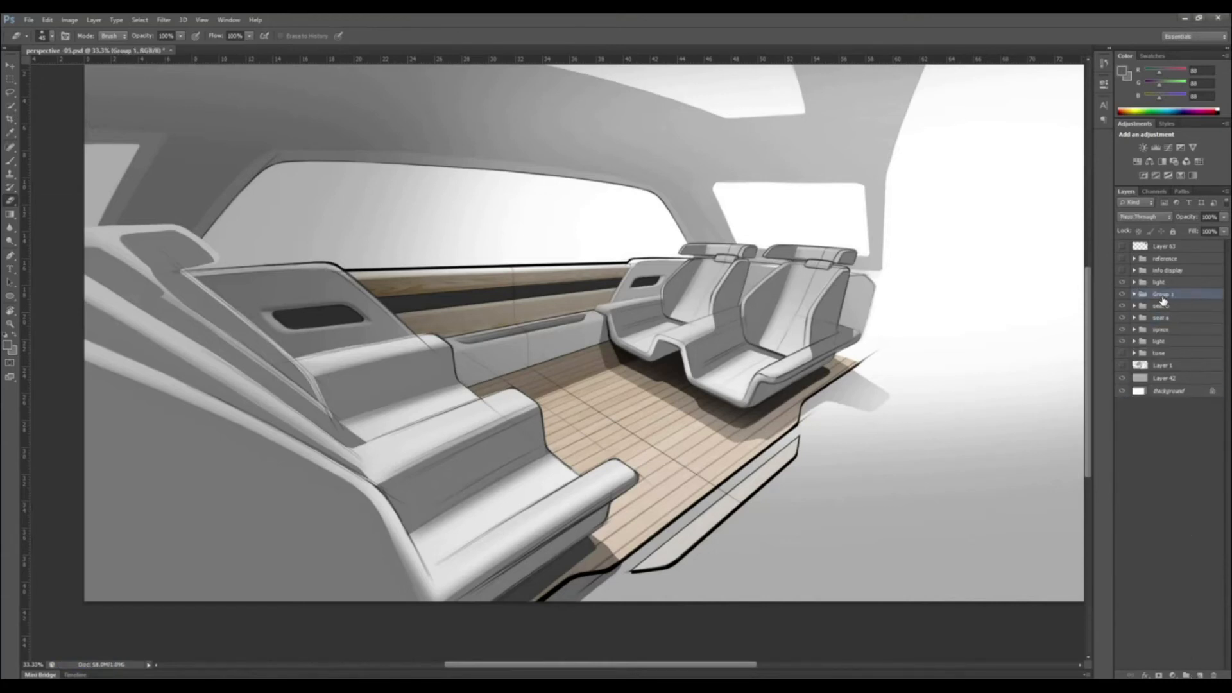
double_click(1163, 295)
type("add")
On a new layer in the add group, draw a thin black curved panel contour over the outer rear seat's side
left_click(1200, 675)
key("ctrl+plus")
key("i")
left_click(876, 489)
left_click_drag(974, 349, 747, 454)
key("b")
right_click(801, 375)
double_click(834, 462)
left_click_drag(773, 336, 811, 333)
left_click_drag(749, 340, 718, 348)
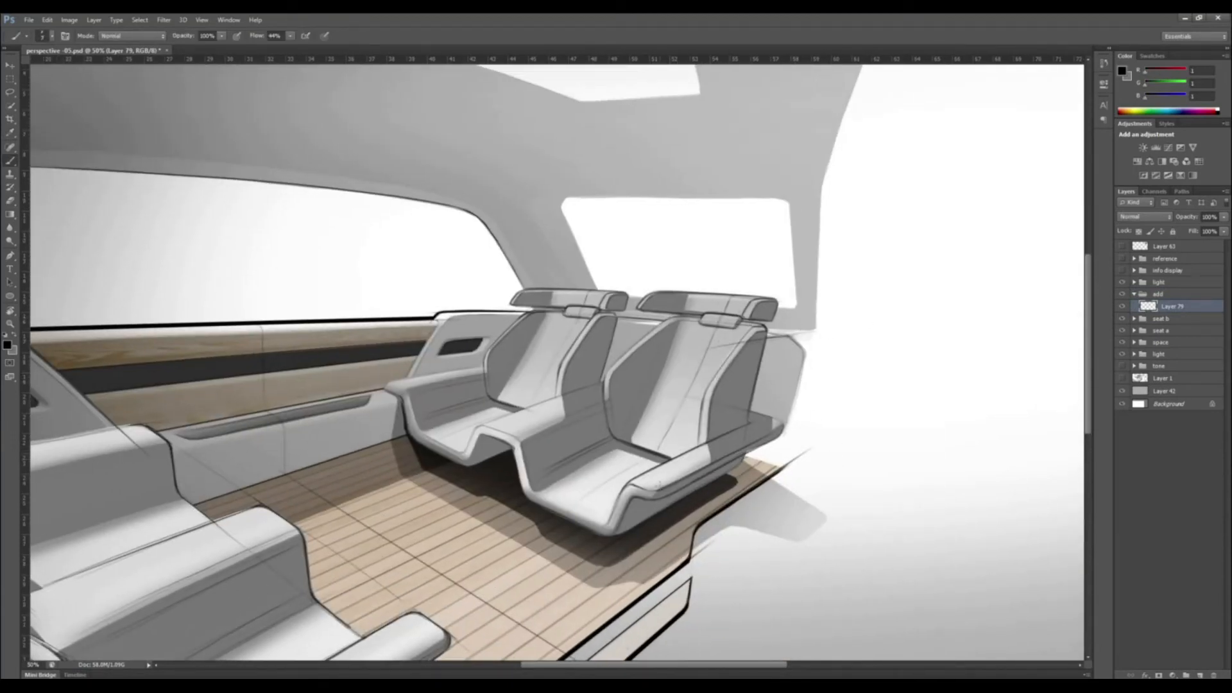
left_click_drag(696, 377, 671, 482)
mouse_move(693, 397)
left_mouse_down()
mouse_move(722, 347)
mouse_move(843, 328)
left_mouse_up()
Warp the black contour beside the outer rear seat to refine its curve
key("ctrl+t")
right_click(717, 330)
left_click(741, 429)
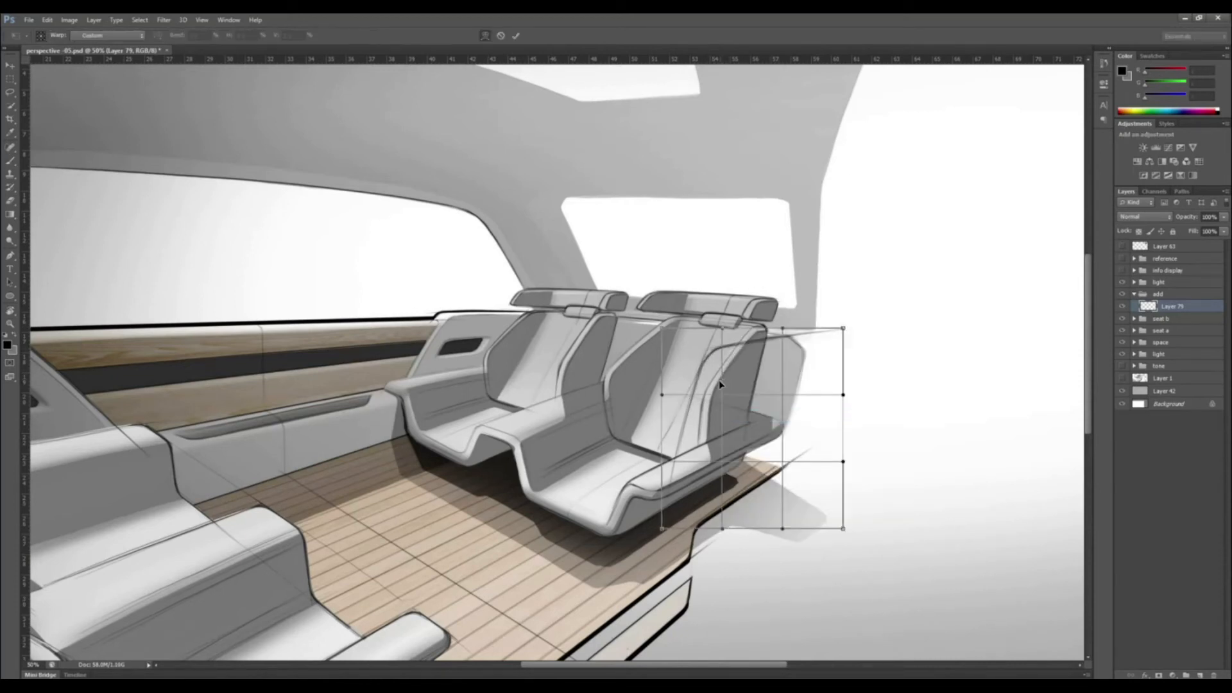
left_click_drag(718, 380, 722, 350)
left_click_drag(843, 328, 837, 334)
key("Return")
Add a layer beneath the contour layer in the add group and paint soft white over the outer seat's side
left_click(1200, 675)
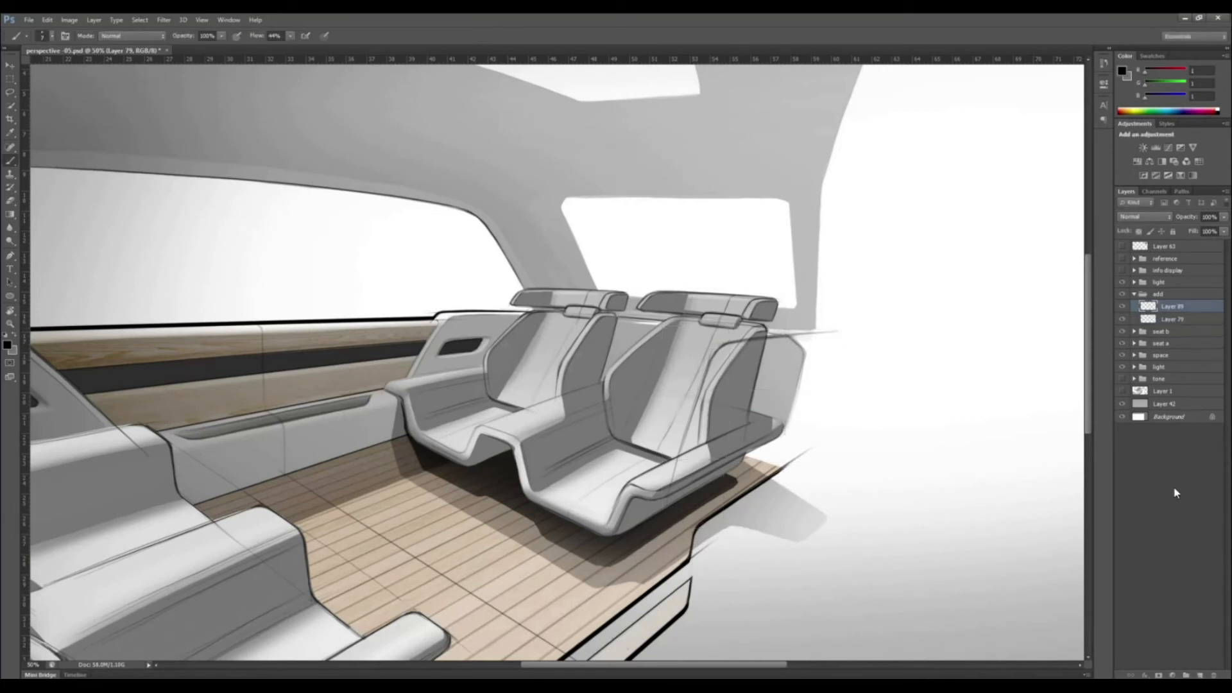
left_click_drag(1173, 307, 1173, 324)
left_click(787, 300, "alt")
right_click(805, 289)
double_click(886, 363)
mouse_move(766, 329)
left_mouse_down()
mouse_move(672, 441)
mouse_move(710, 412)
mouse_move(754, 308)
mouse_move(797, 321)
left_mouse_up()
Erase the soft white paint that spills past the curved panel contour onto the outer rear seat's backrest
key("e")
right_click(747, 327)
double_click(809, 400)
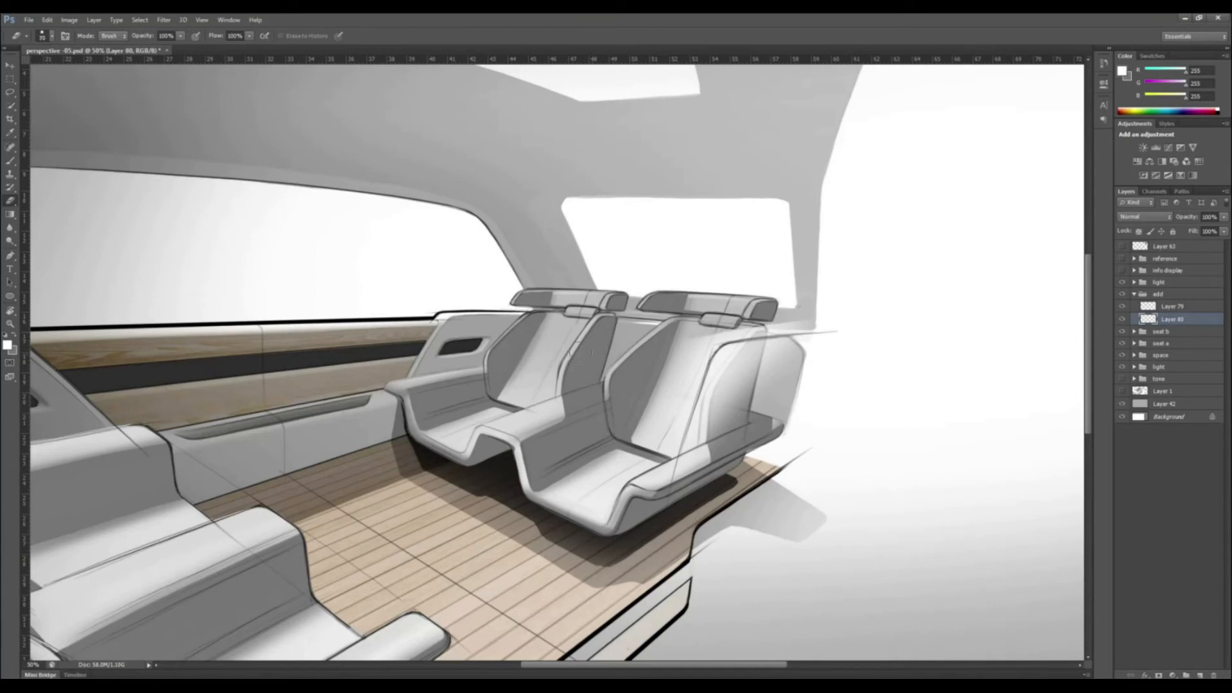
mouse_move(693, 337)
left_mouse_down()
mouse_move(802, 327)
mouse_move(693, 345)
left_mouse_up()
mouse_move(657, 450)
left_mouse_down()
mouse_move(679, 383)
mouse_move(666, 441)
left_mouse_up()
key("[")
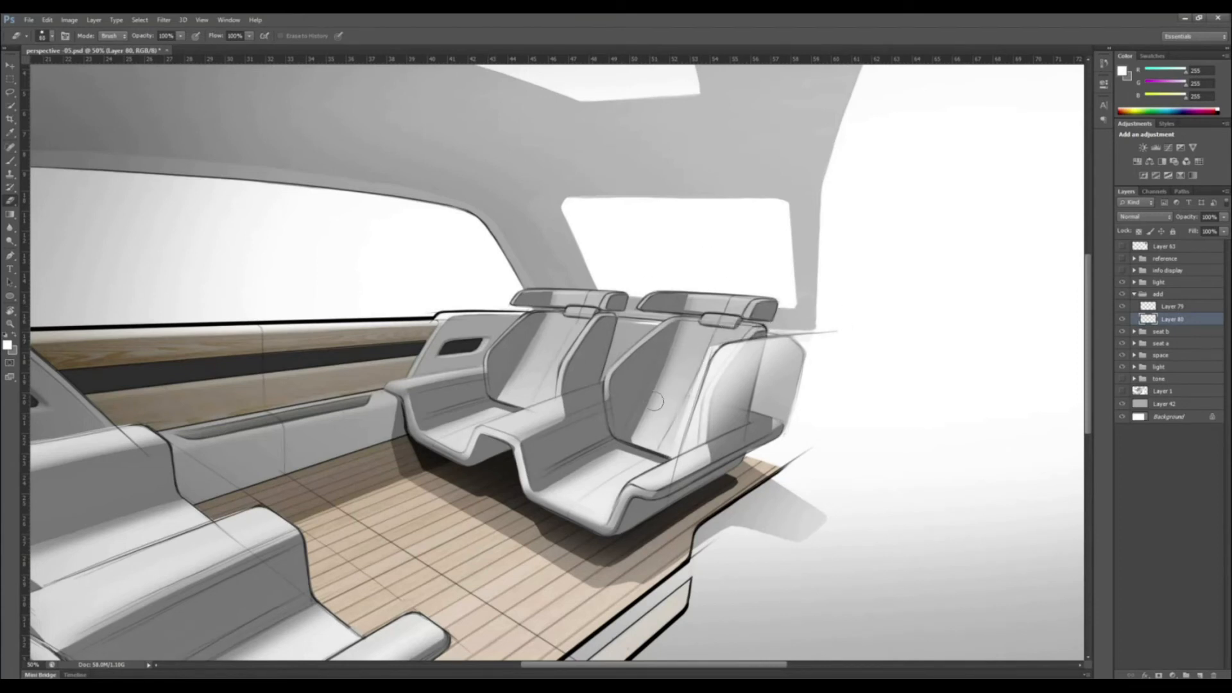
left_click_drag(696, 372, 648, 524)
mouse_move(705, 348)
left_mouse_down()
mouse_move(670, 447)
mouse_move(703, 351)
mouse_move(700, 365)
left_mouse_up()
key("[")
key("[")
key("[")
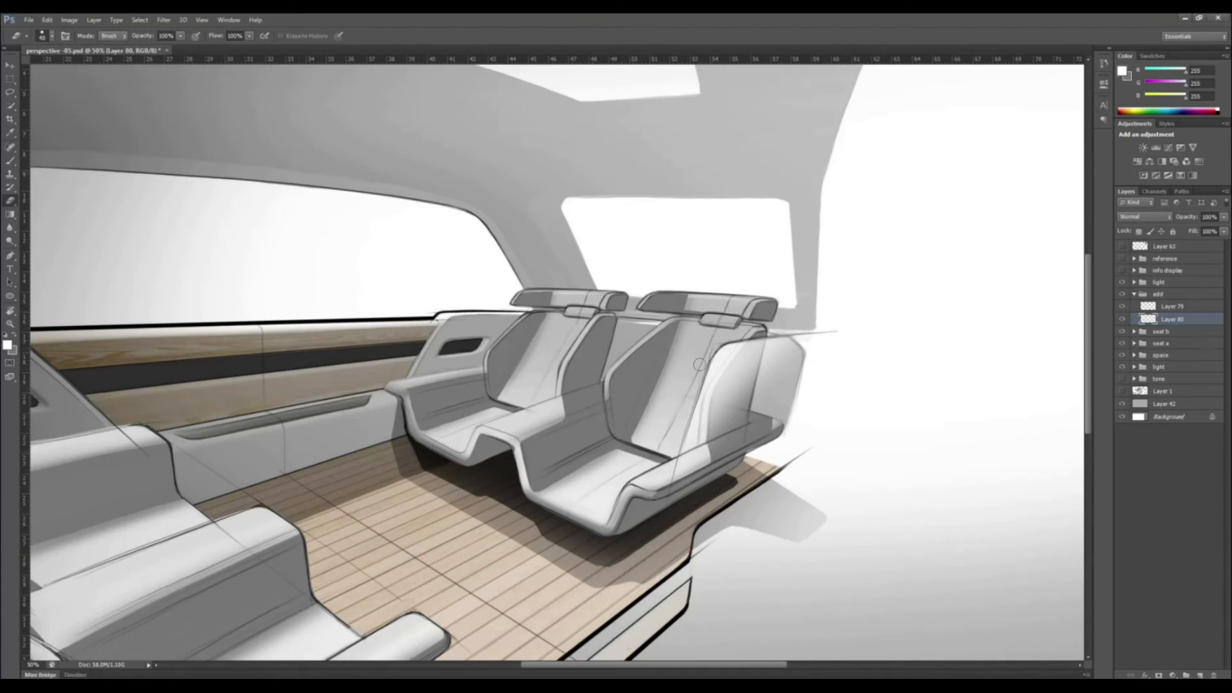
Duplicate the curved side panel's contour layer and white paint layer together
key("ctrl+minus")
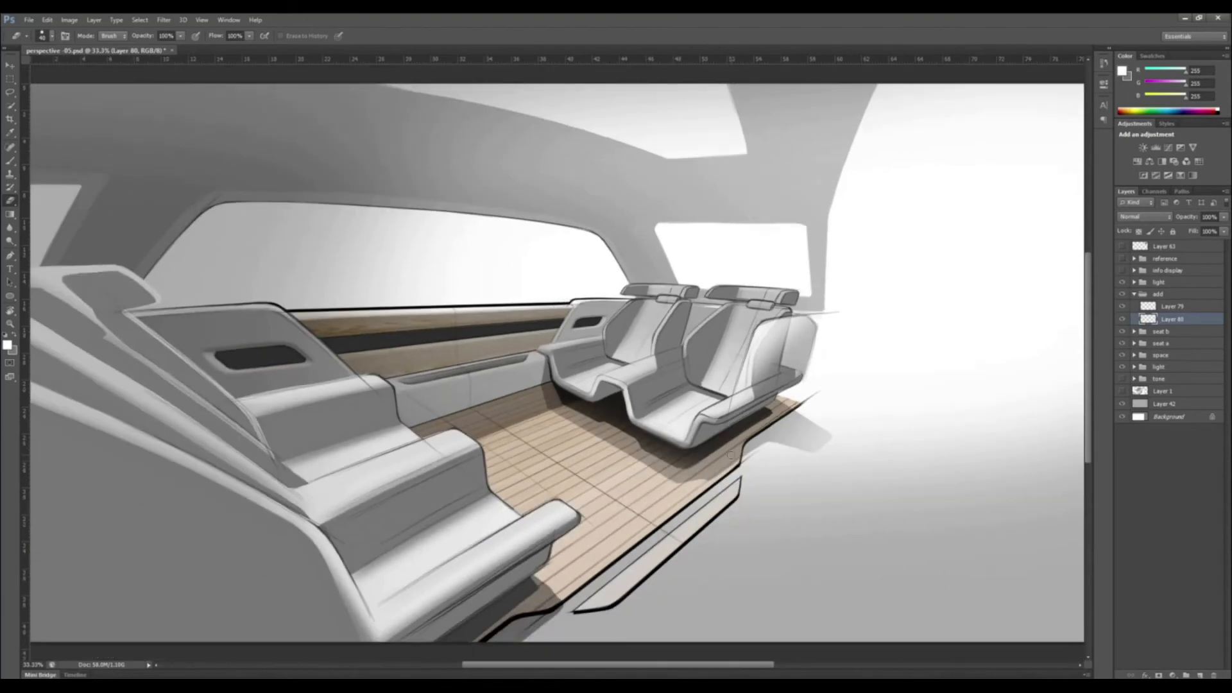
left_click(1194, 311, "shift")
right_click(1193, 312)
left_click(1102, 295)
key("Return")
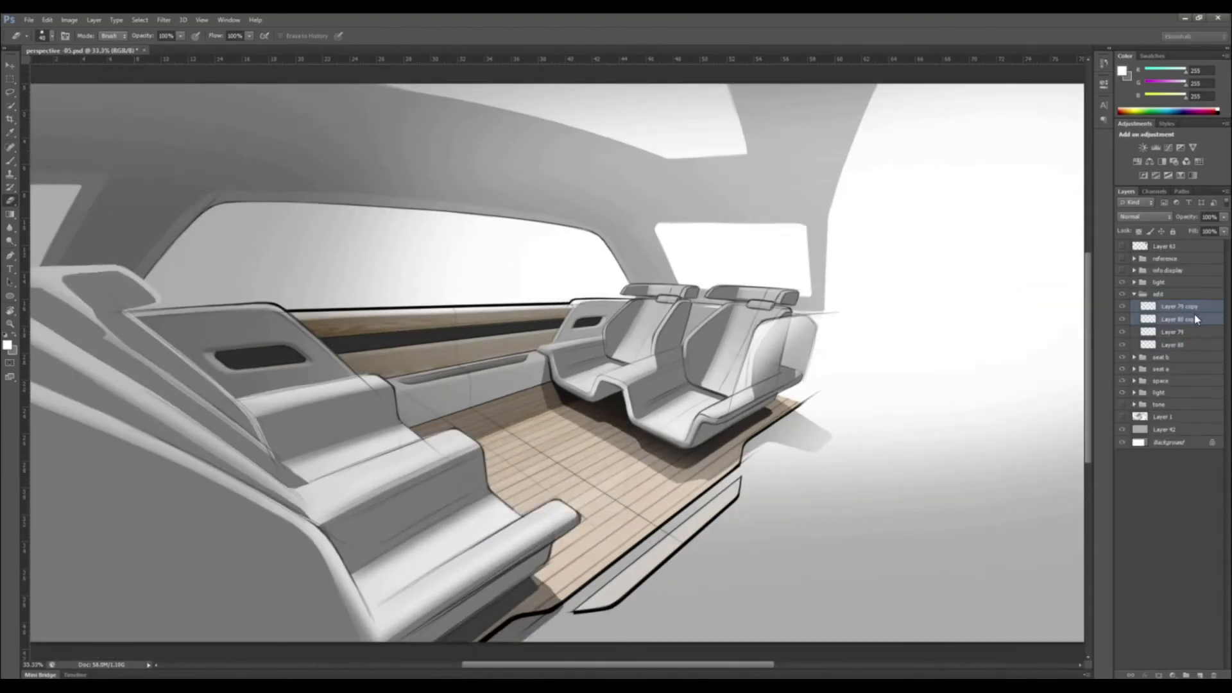
Move, scale and skew the copied panel to fit beside the inner rear seat's backrest, and merge its two layers
key("v")
left_click_drag(996, 411, 895, 390)
key("ctrl+t")
left_click_drag(751, 234, 730, 266)
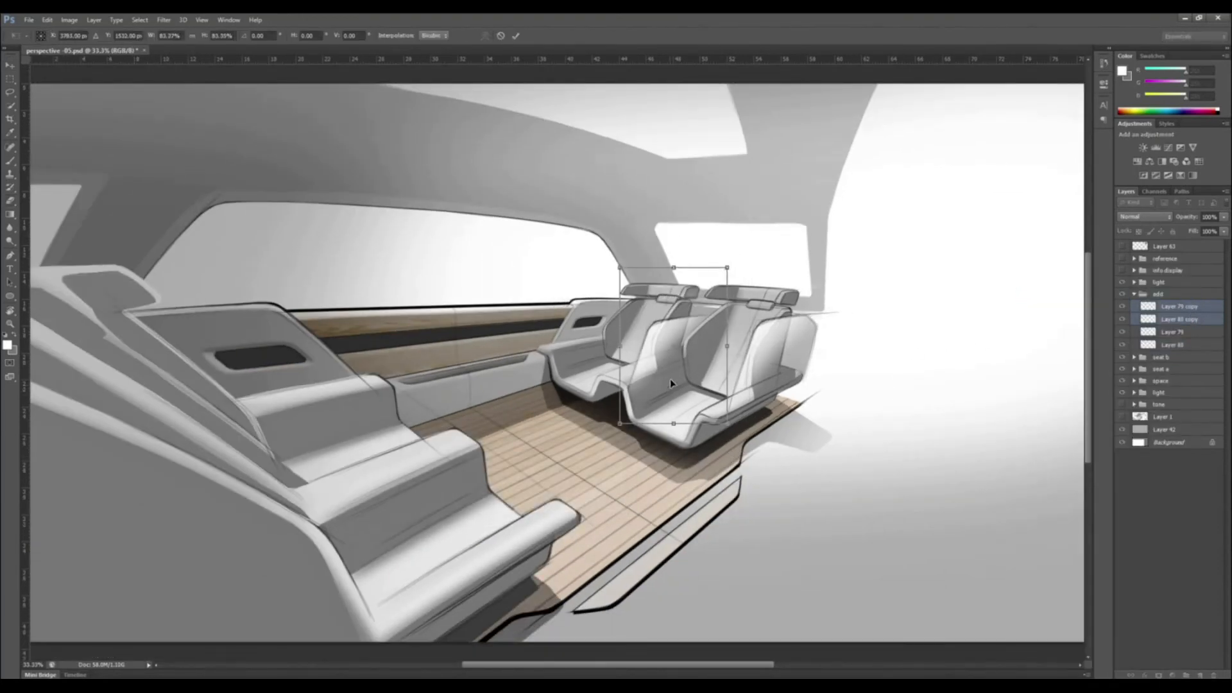
left_click_drag(669, 379, 671, 362)
key("ctrl+plus")
left_click_drag(736, 429, 742, 396)
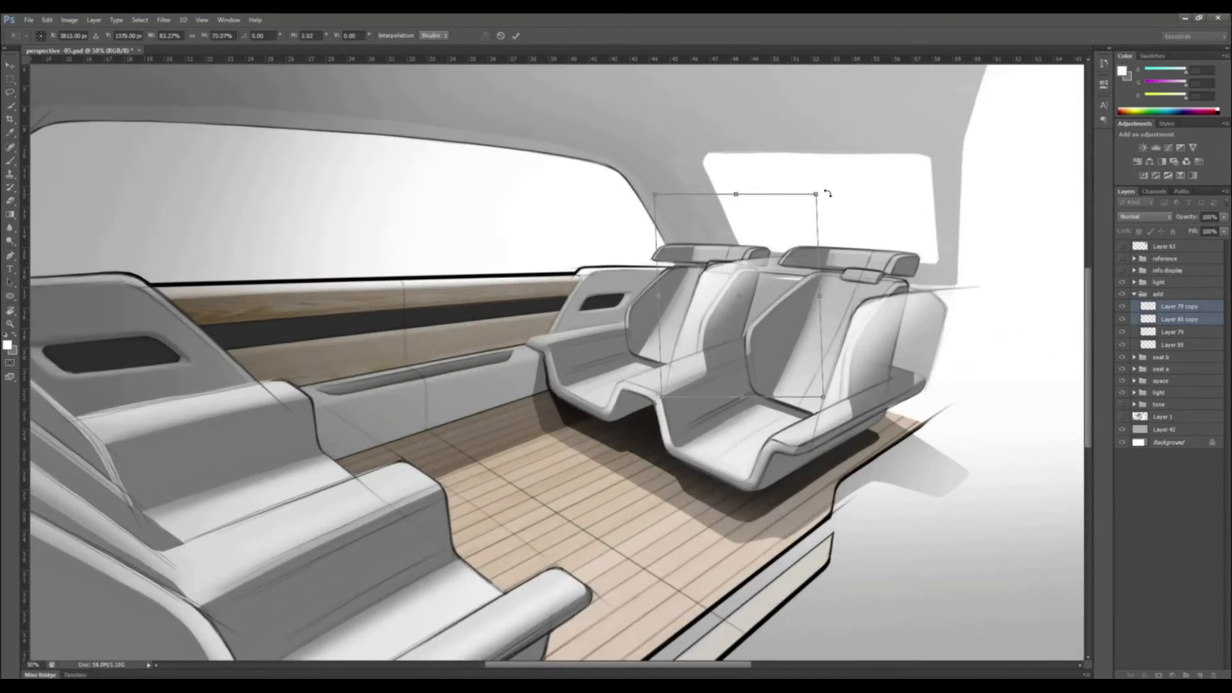
mouse_move(820, 296)
left_mouse_down()
mouse_move(820, 318)
mouse_move(827, 306)
left_mouse_up()
left_click_drag(800, 317, 798, 331)
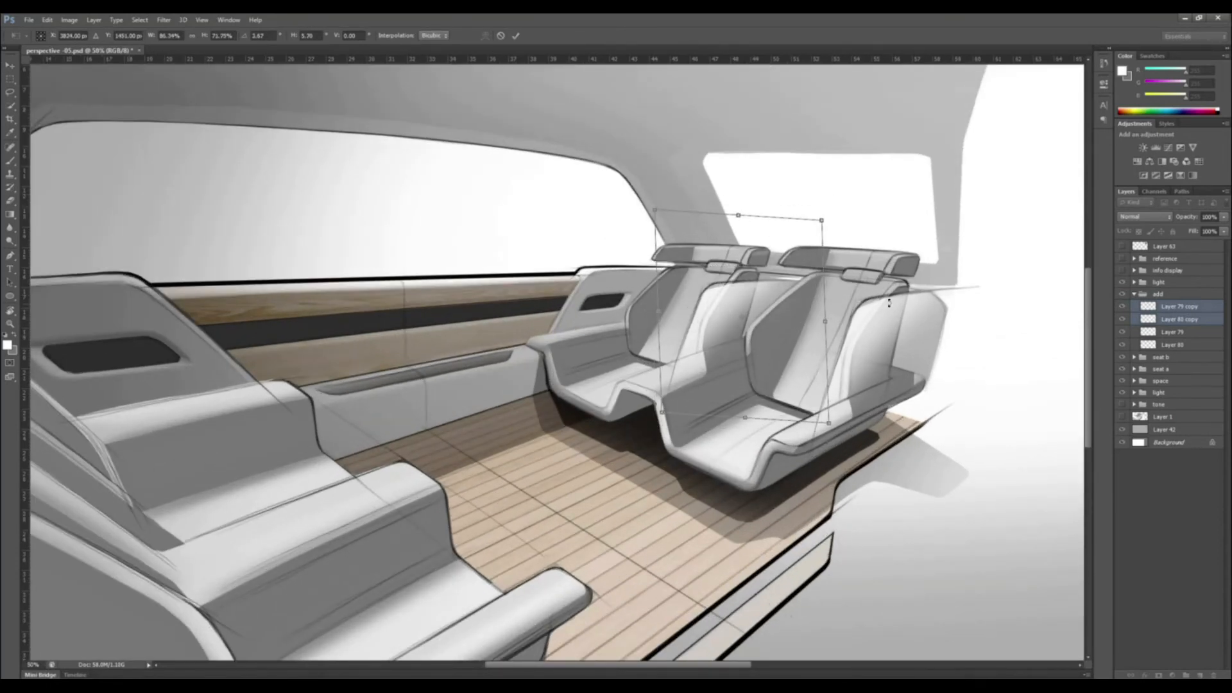
key("Return")
right_click(1194, 318)
left_click(1043, 503)
Draw a thin dark gray line at the base of the inner rear seat's panel, along the armrest between the seats
key("e")
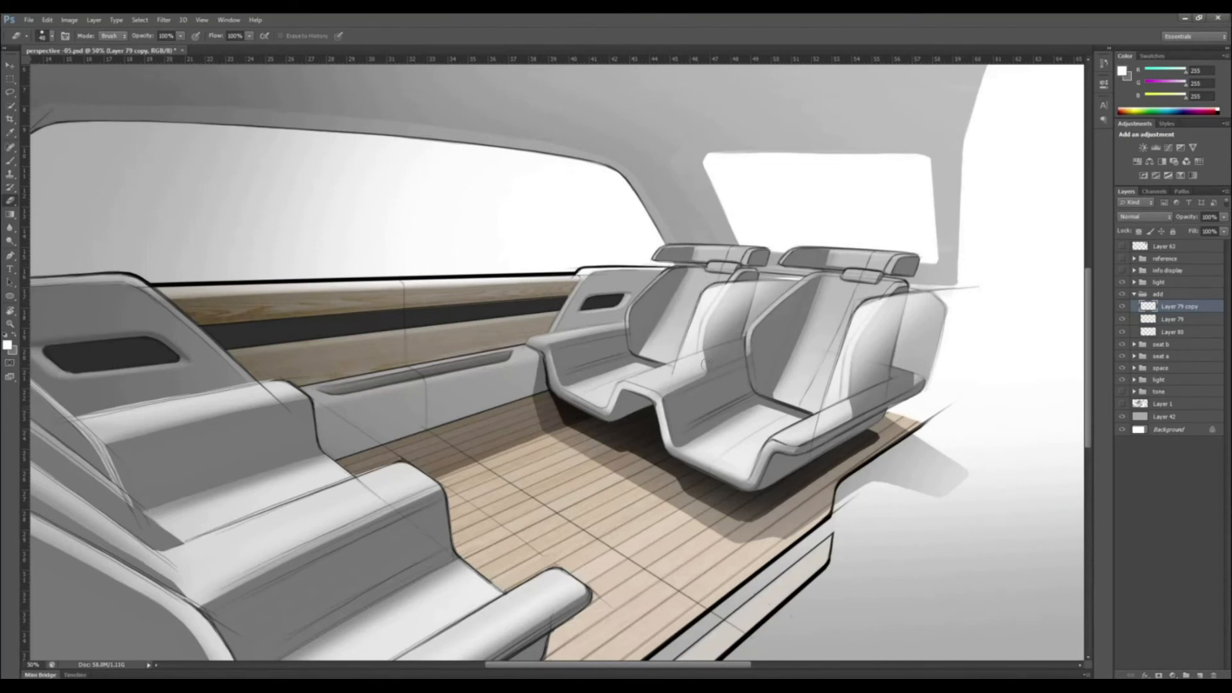
key("b")
left_click(840, 430, "alt")
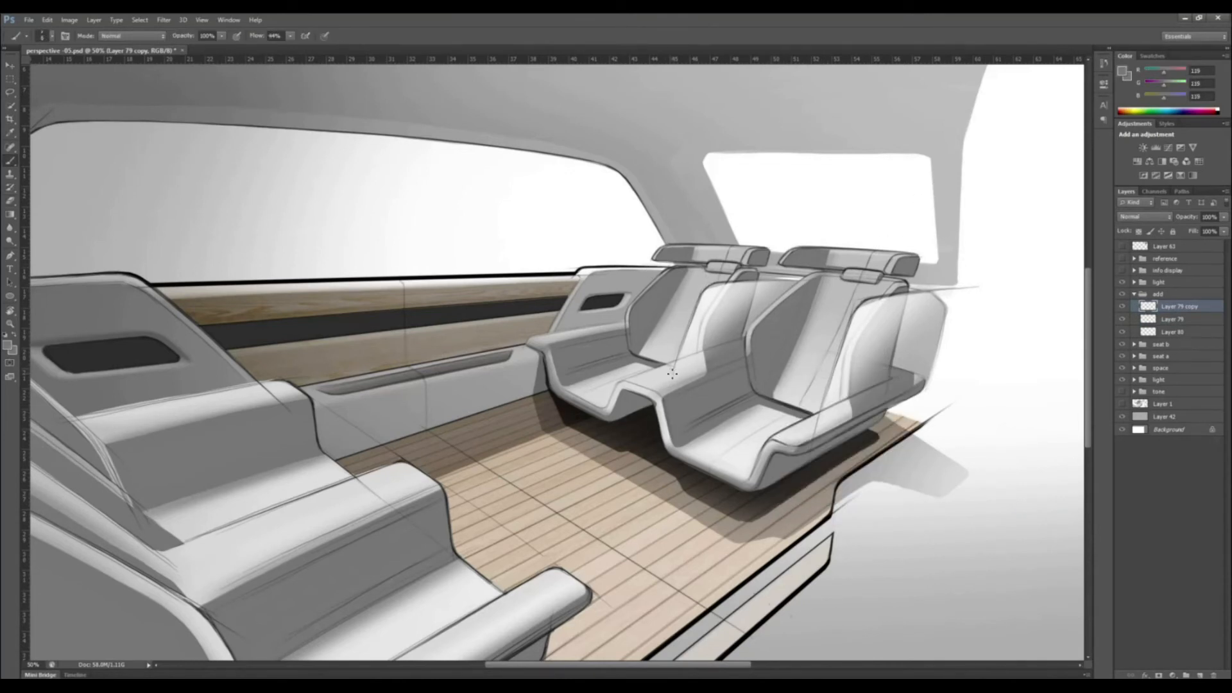
key("o")
key("b")
left_click(614, 303, "alt")
left_click_drag(680, 369, 729, 354)
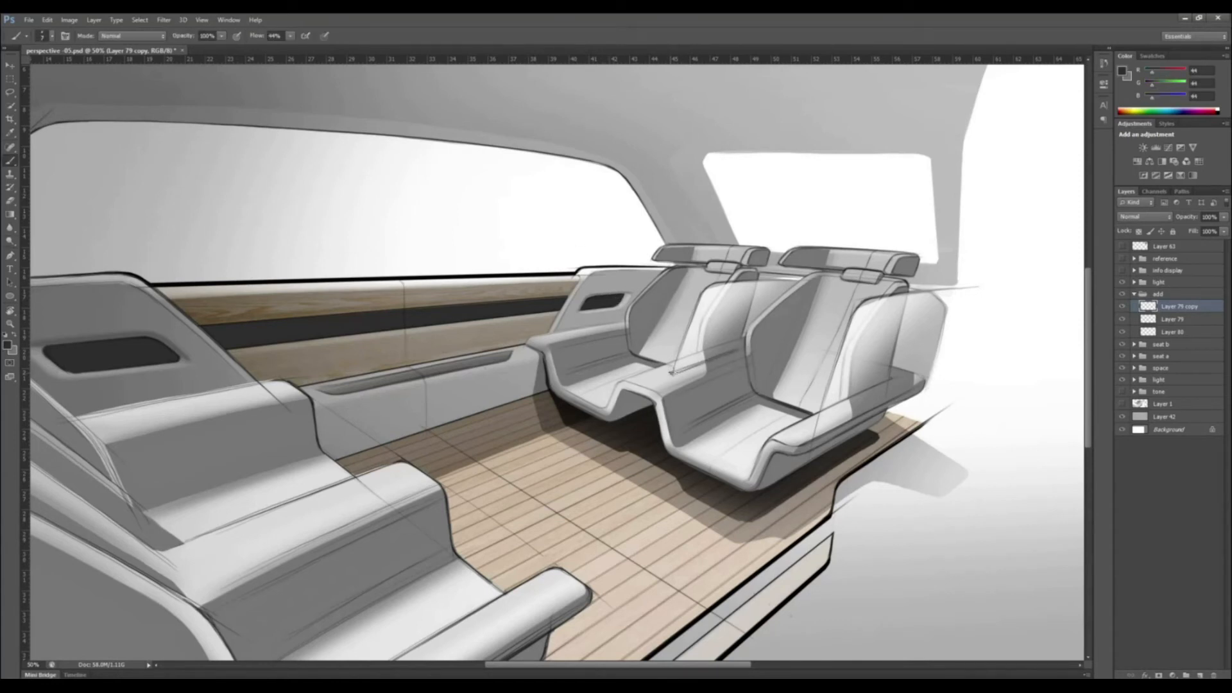
On a new layer in the add group, draw thin dark gray lines along the top of the front seats' middle armrest
left_click(1199, 673)
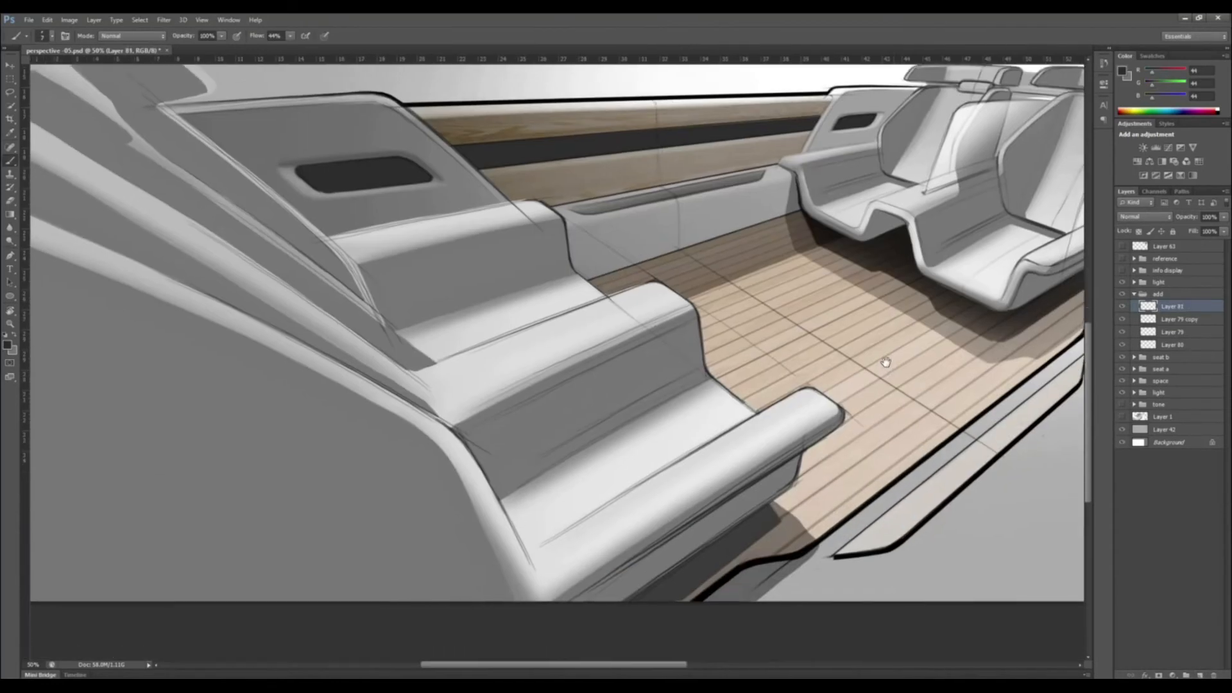
mouse_move(431, 378)
left_mouse_down()
mouse_move(550, 328)
mouse_move(503, 348)
left_mouse_up()
left_click_drag(454, 378, 585, 317)
left_click_drag(423, 384, 587, 316)
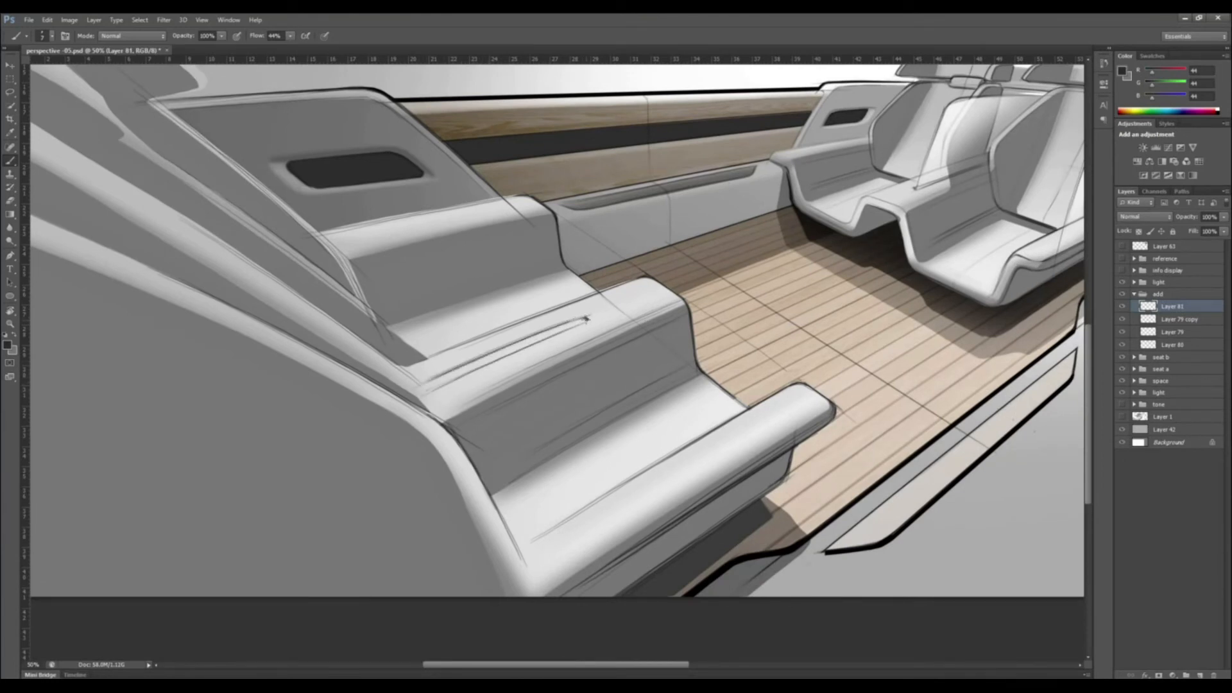
Warp the dark lines on the front seats' middle armrest to follow its perspective
key("e")
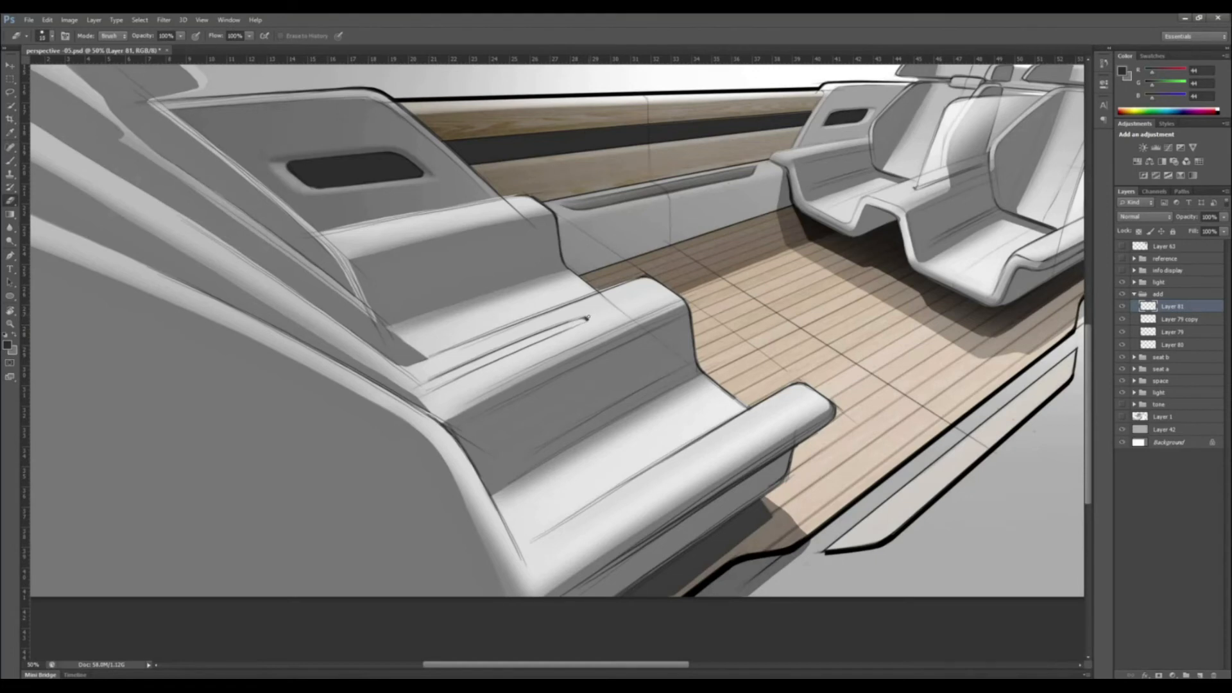
key("ctrl+minus")
key("ctrl+t")
right_click(413, 456)
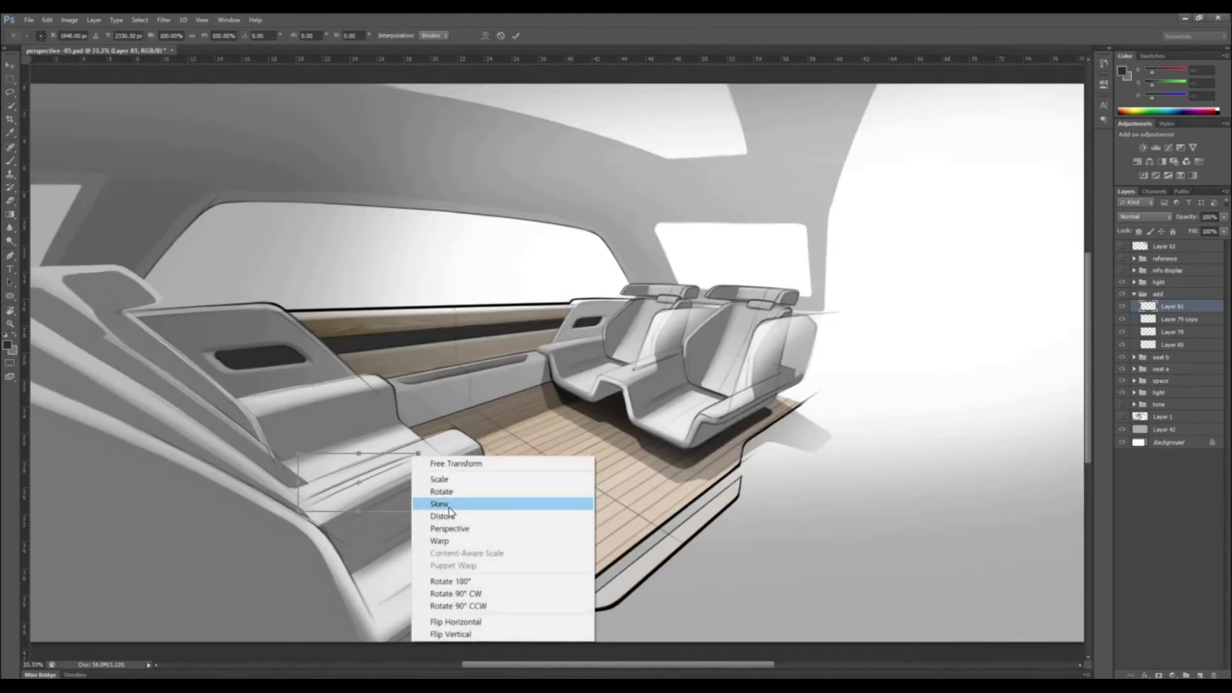
left_click(444, 541)
left_click_drag(418, 454, 423, 450)
key("Return")
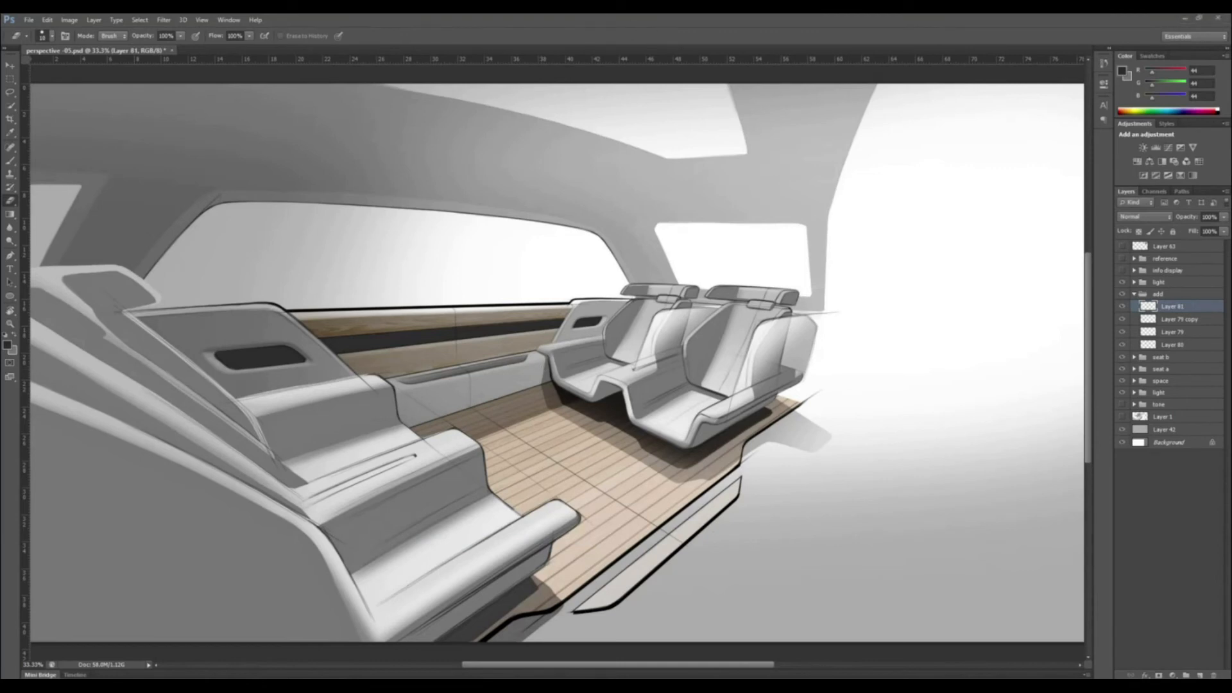
Add a new layer at the top of the upper light group, and collapse the add group
left_click(1133, 294)
left_click(1134, 286)
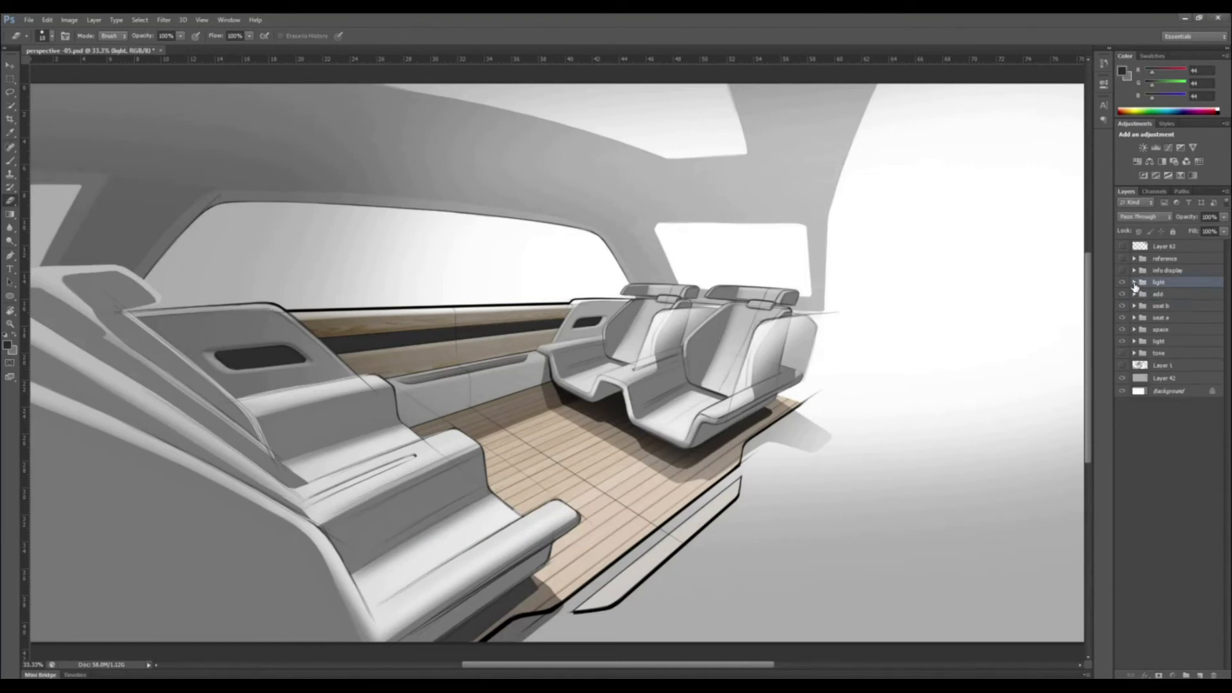
left_click(1133, 284)
left_click(1189, 305)
left_click(1192, 295)
left_click(1199, 674)
Paint a large soft pale blue glow over the middle of the interior on the new light layer
key("i")
left_click(601, 280)
left_click(7, 346)
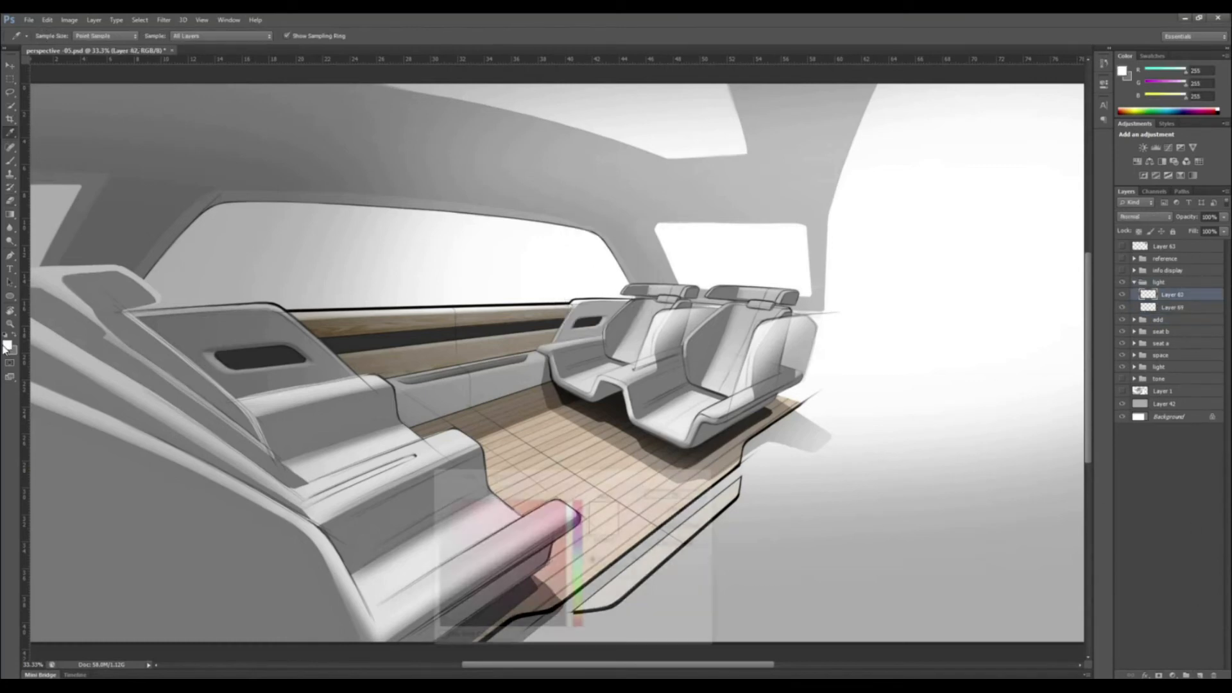
left_click(578, 558)
left_click(465, 503)
left_click(459, 503)
left_click(683, 494)
key("b")
right_click(544, 359)
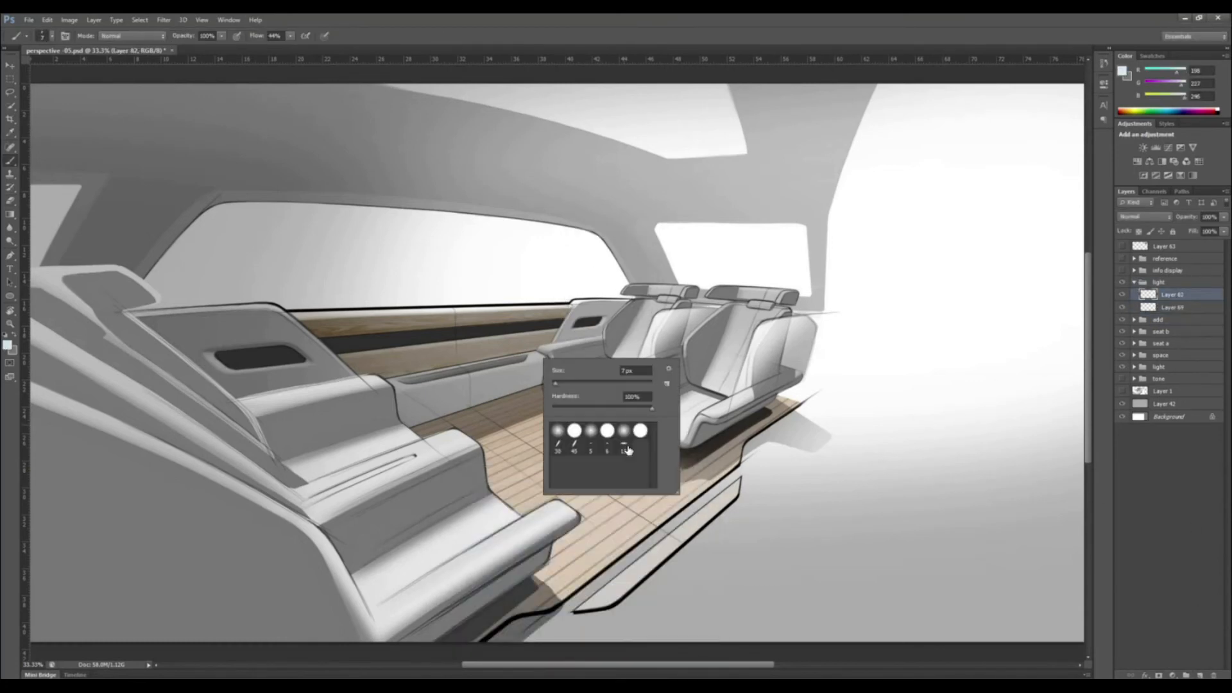
double_click(628, 450)
left_click(549, 304)
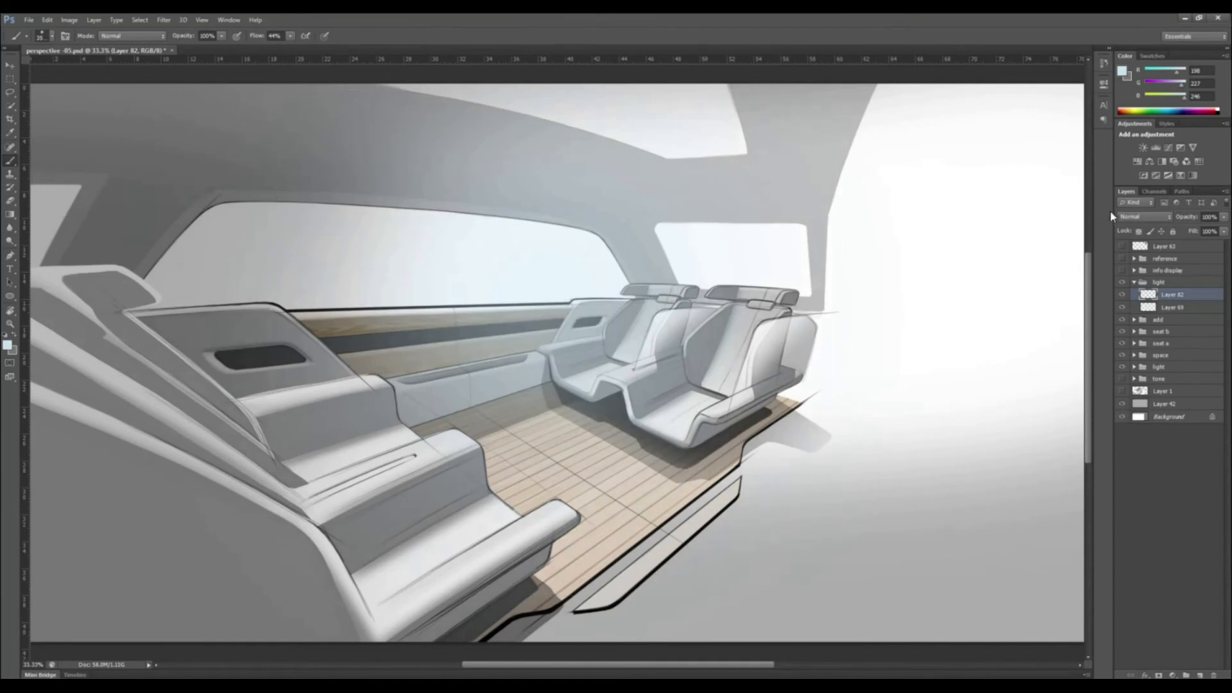
Set the pale blue glow layer's blend mode to Overlay
left_click(1135, 216)
left_click(1136, 216)
key("Down")
key("Down")
key("Down")
key("Down")
key("Down")
key("Down")
key("Down")
key("Down")
key("Down")
key("Down")
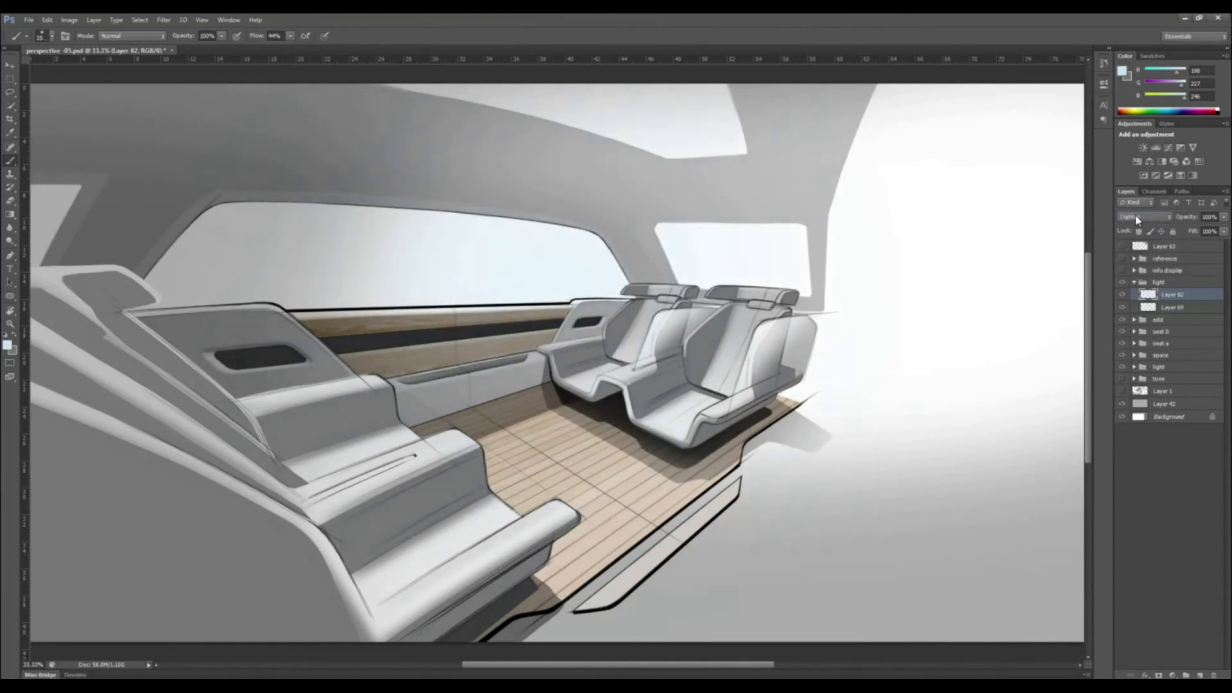
key("Down")
key("Down")
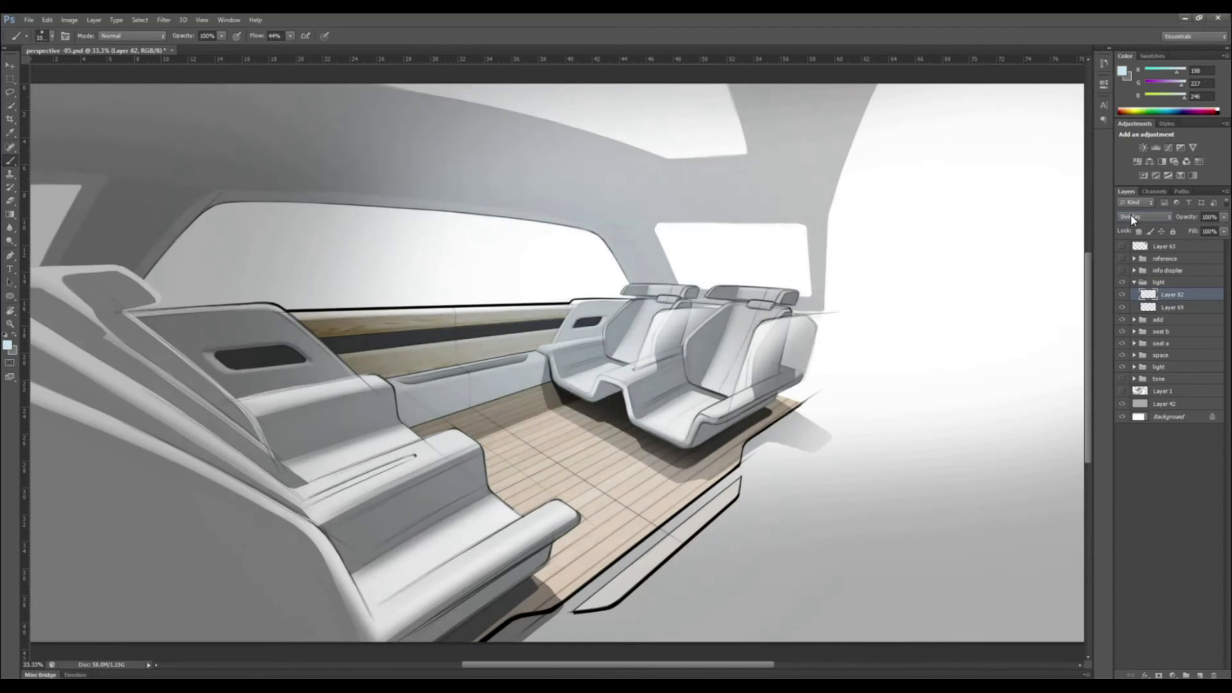
Enlarge the pale blue glow so that it spreads over more of the interior
key("ctrl+t")
key("ctrl+minus")
left_click_drag(917, 153, 1045, 81)
key("Return")
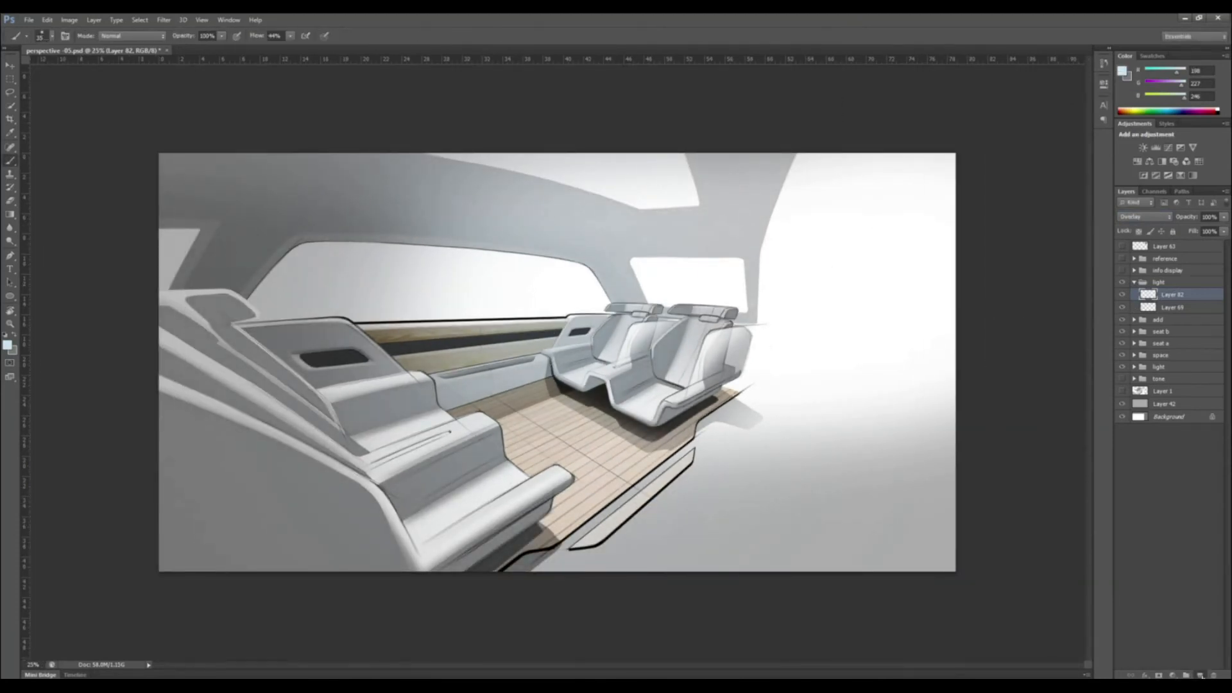
On a new layer in the light group, brush soft gray sampled from the front seat's side over the image's outer left edge
key("ctrl+shift+alt+n")
key("i")
left_click(686, 549)
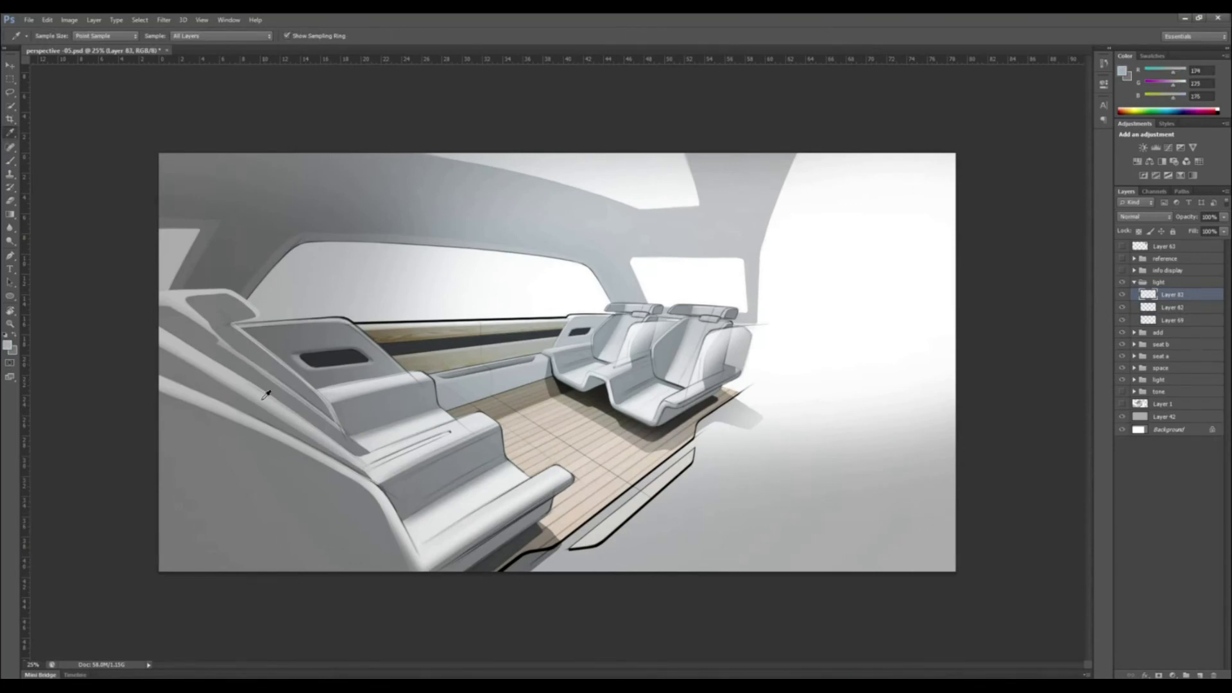
left_click(262, 400)
key("b")
right_click(256, 423)
mouse_move(38, 514)
left_mouse_down()
mouse_move(154, 287)
mouse_move(213, 306)
left_mouse_up()
Brush a soft near-white haze over the front seat's large foreground side, collapse the light group and save the document
key("ctrl+minus")
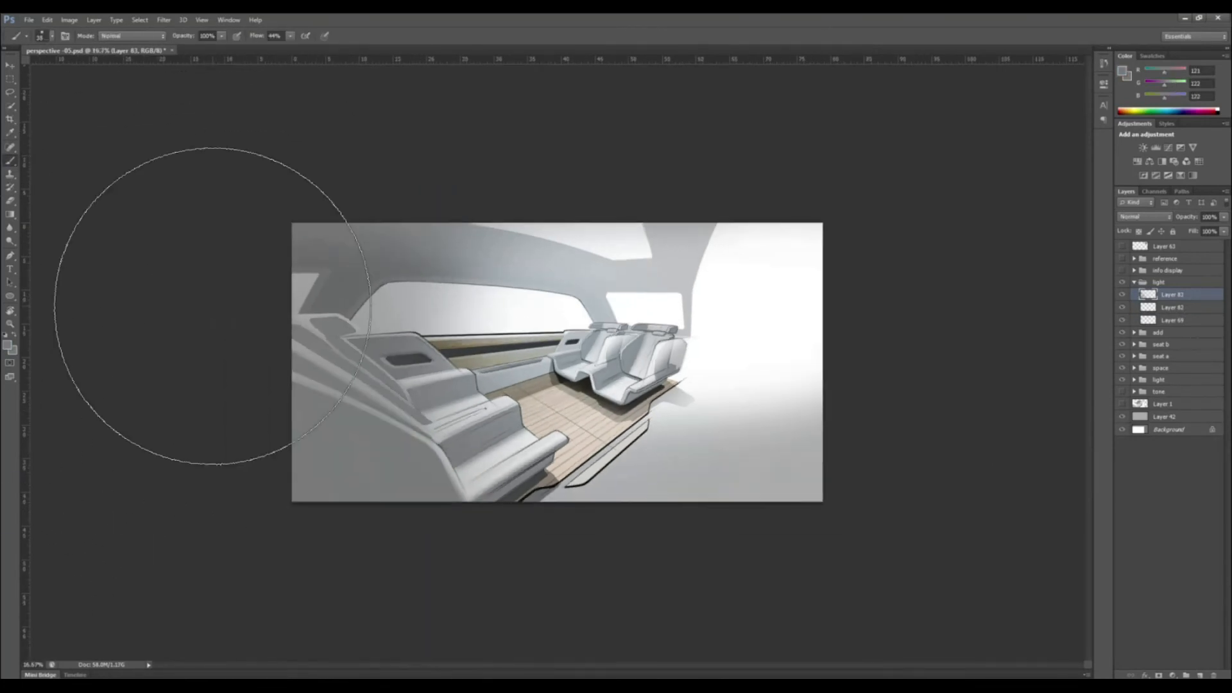
left_click(495, 446, "alt")
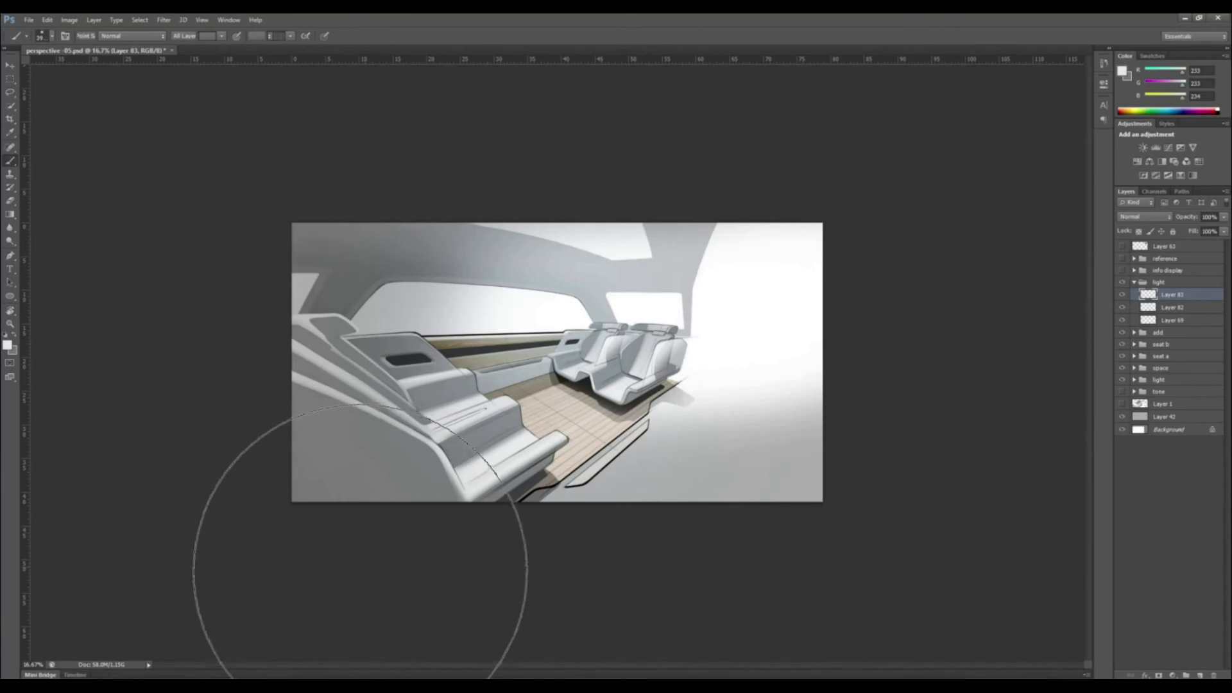
mouse_move(357, 558)
left_mouse_down()
mouse_move(293, 455)
mouse_move(378, 549)
mouse_move(392, 633)
left_mouse_up()
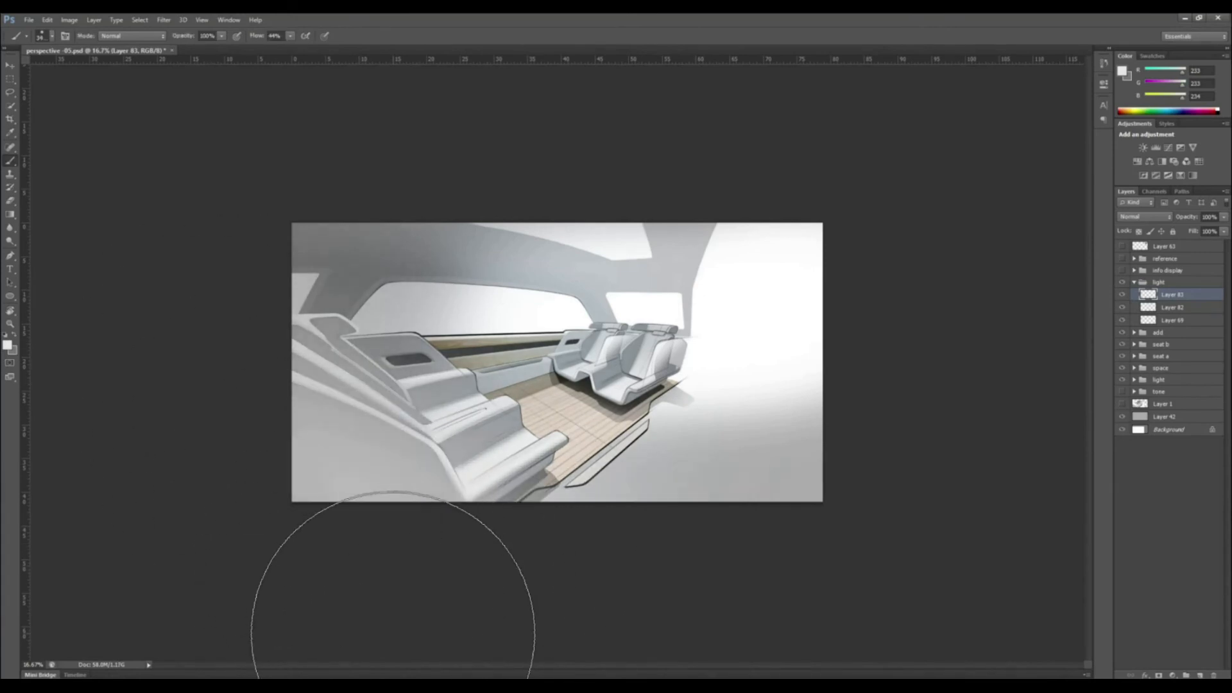
left_click(1134, 283)
key("ctrl+s")
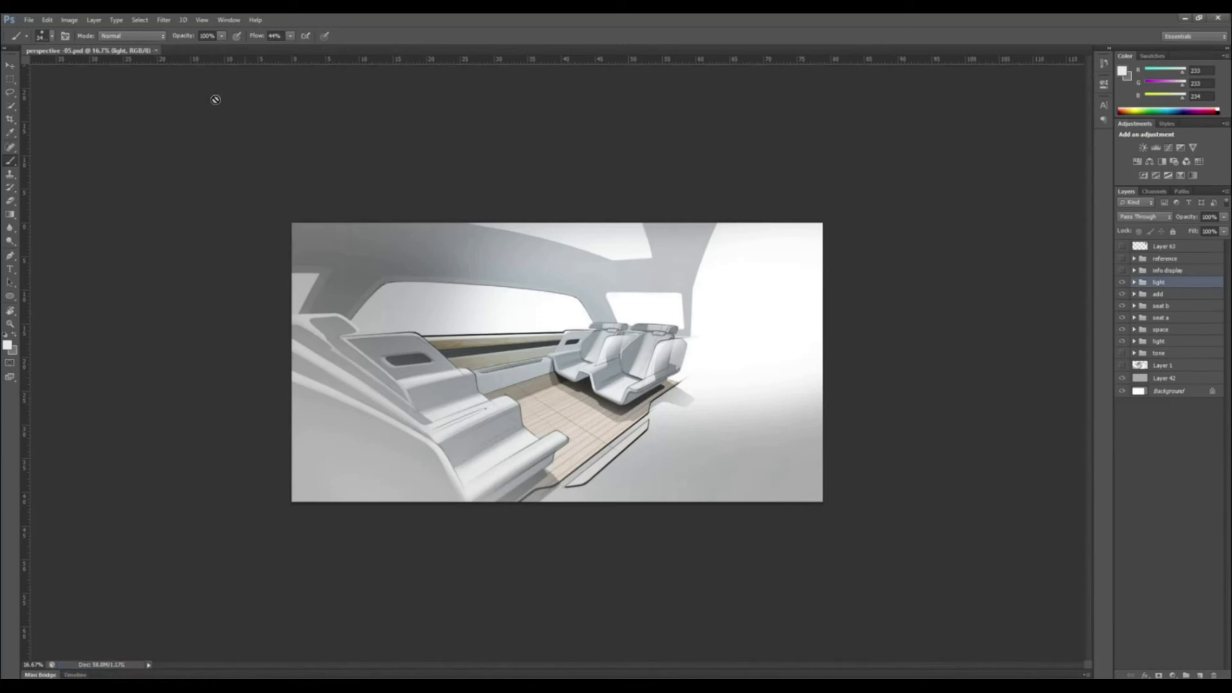
Show the info display group, move its dark display above the rear window, and widen and skew it to match the perspective
left_click(1122, 270)
left_click(1158, 271)
key("ctrl+plus")
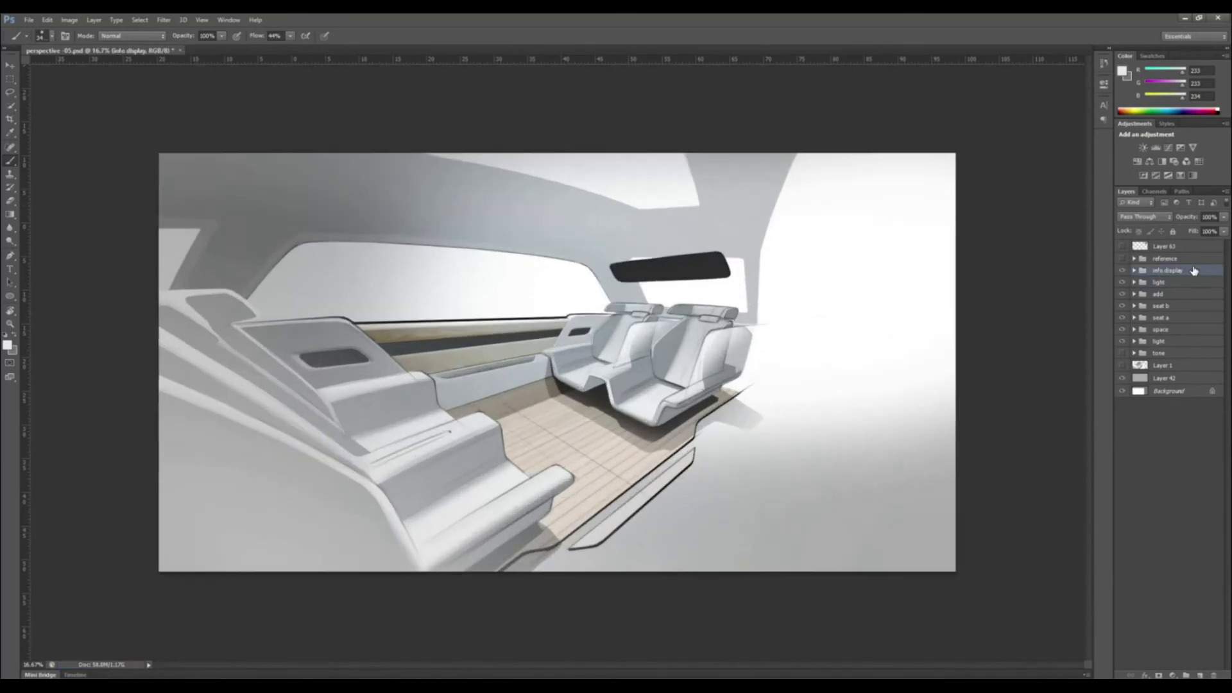
key("v")
left_click_drag(682, 278, 750, 243)
key("ctrl+t")
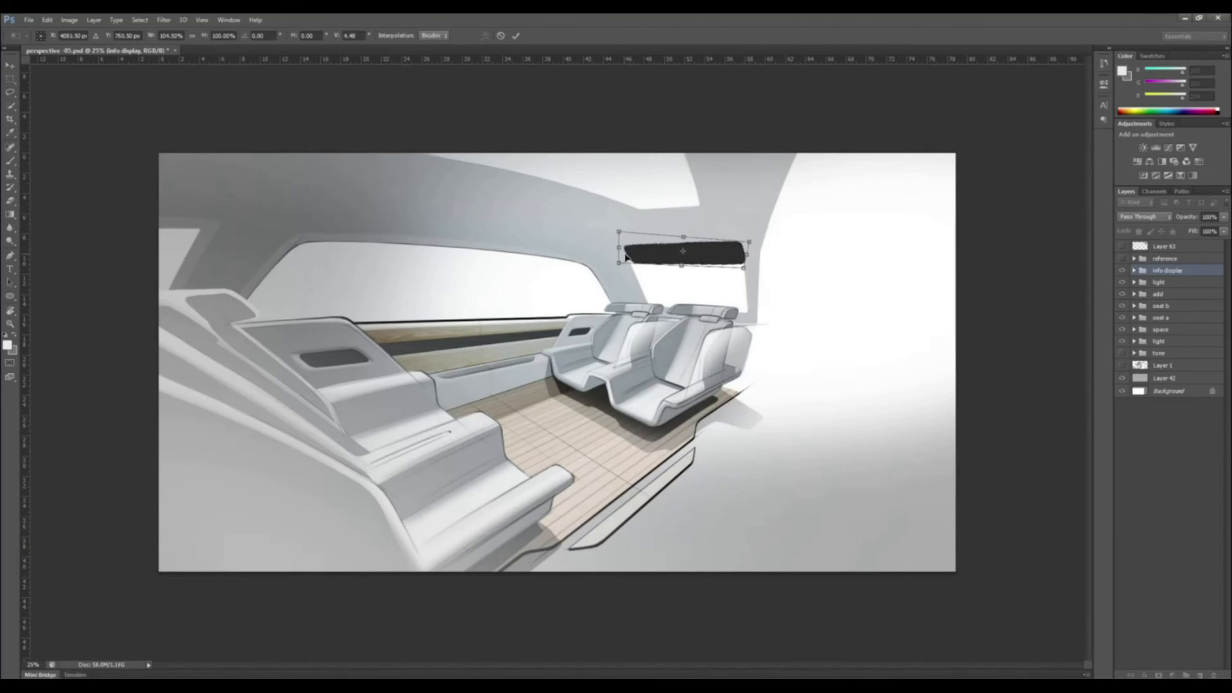
left_click_drag(623, 252, 615, 254)
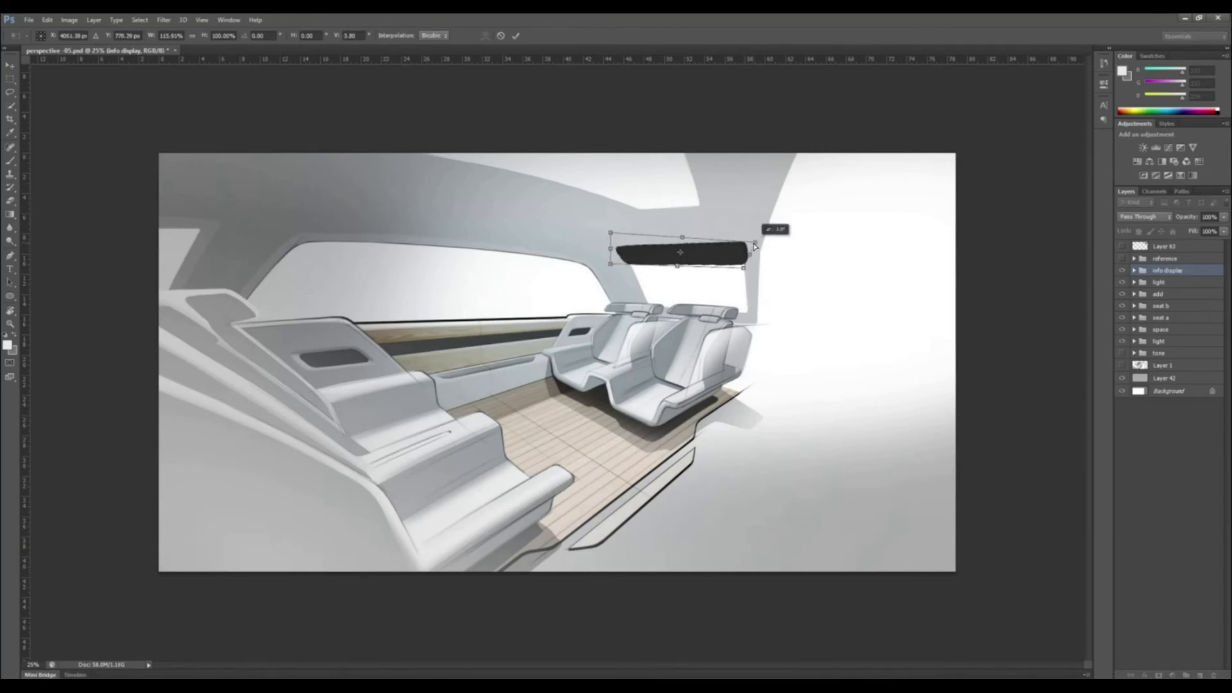
key("Return")
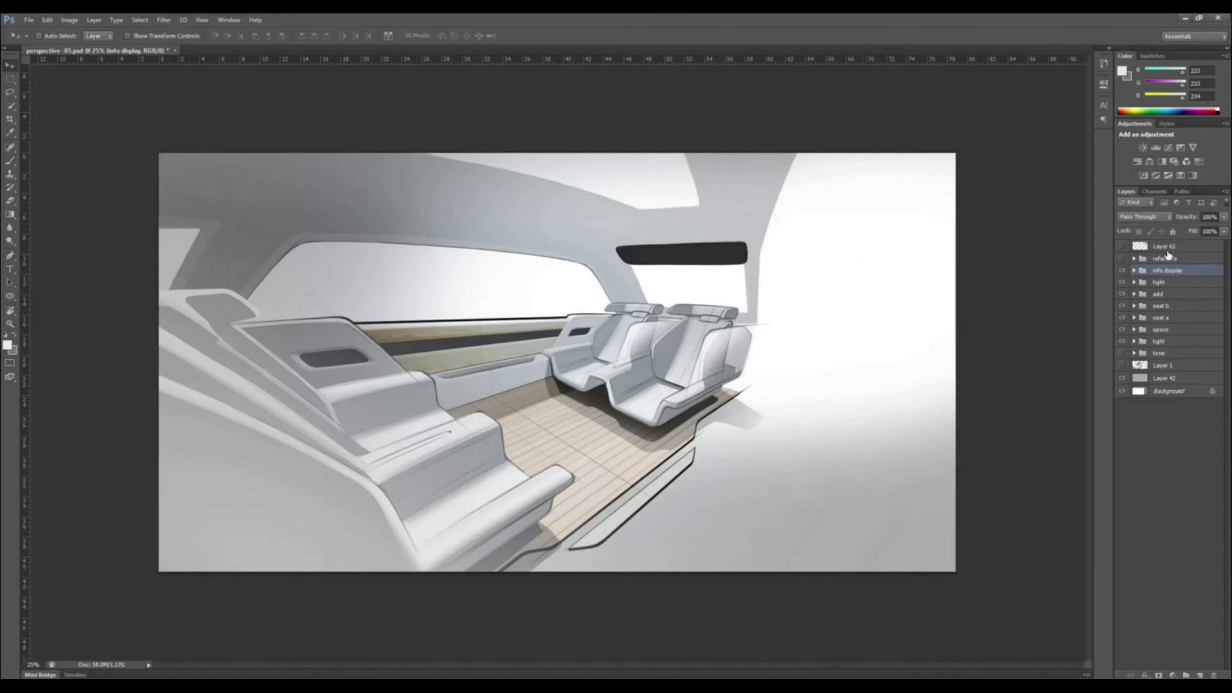
Create a group named graphic above the info display group and add a new layer inside it
key("ctrl+g")
double_click(1163, 271)
type("graph")
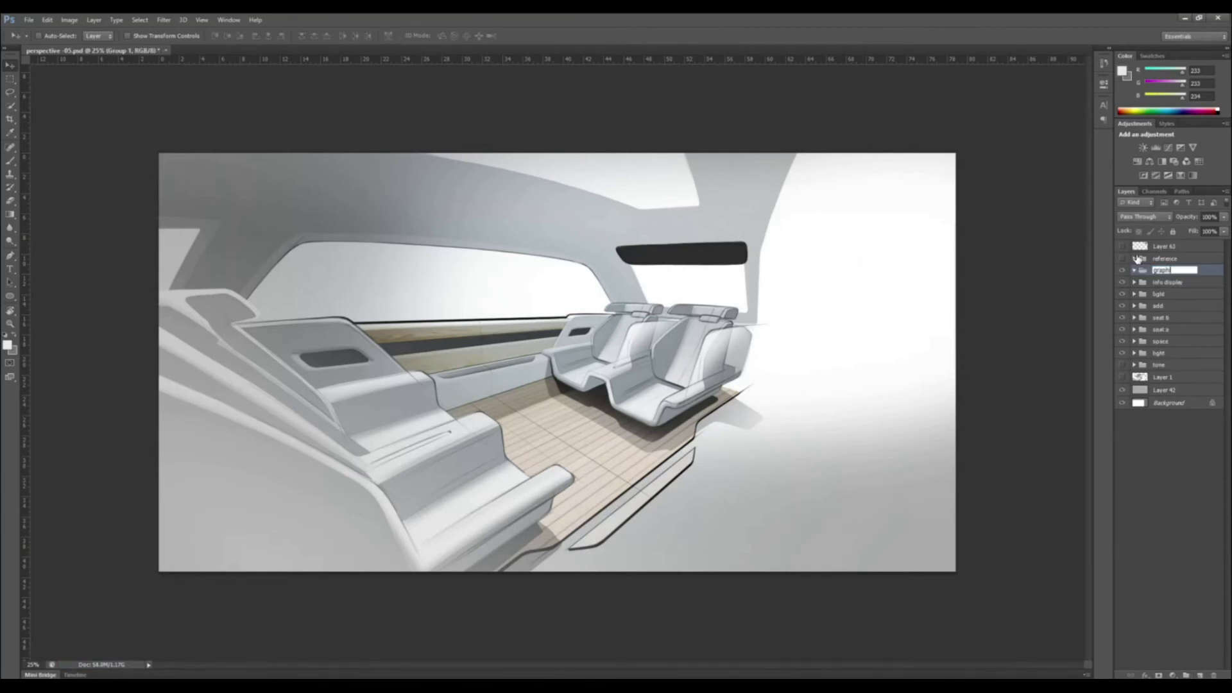
type("ic")
key("Return")
left_click(1199, 675)
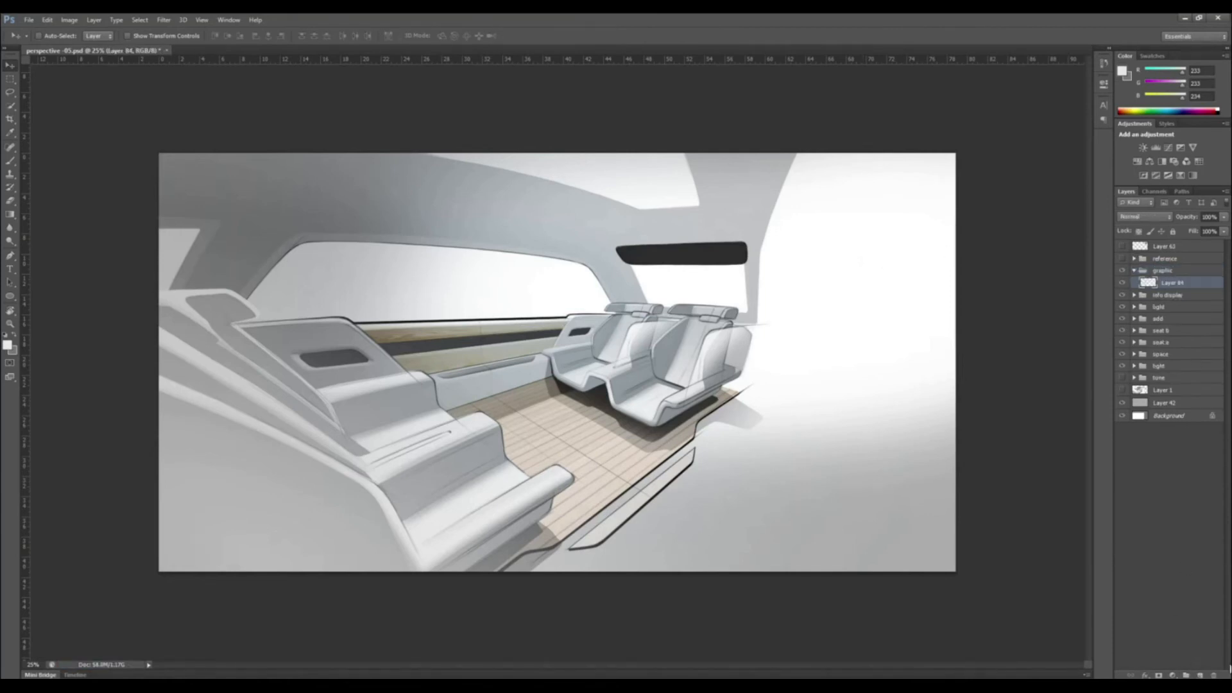
key("ctrl+plus")
key("ctrl+plus")
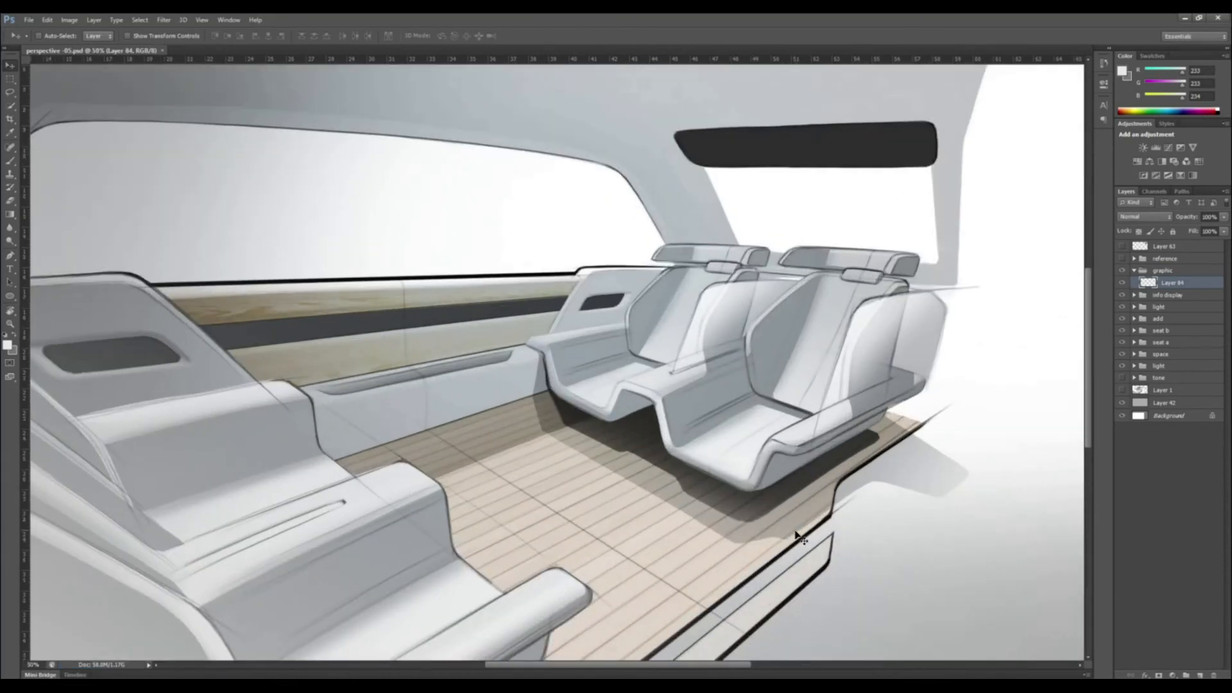
Set the foreground colour to bright cyan with RGB 0, 222, 255
left_click(8, 345)
left_click(579, 561)
left_click_drag(556, 507, 602, 480)
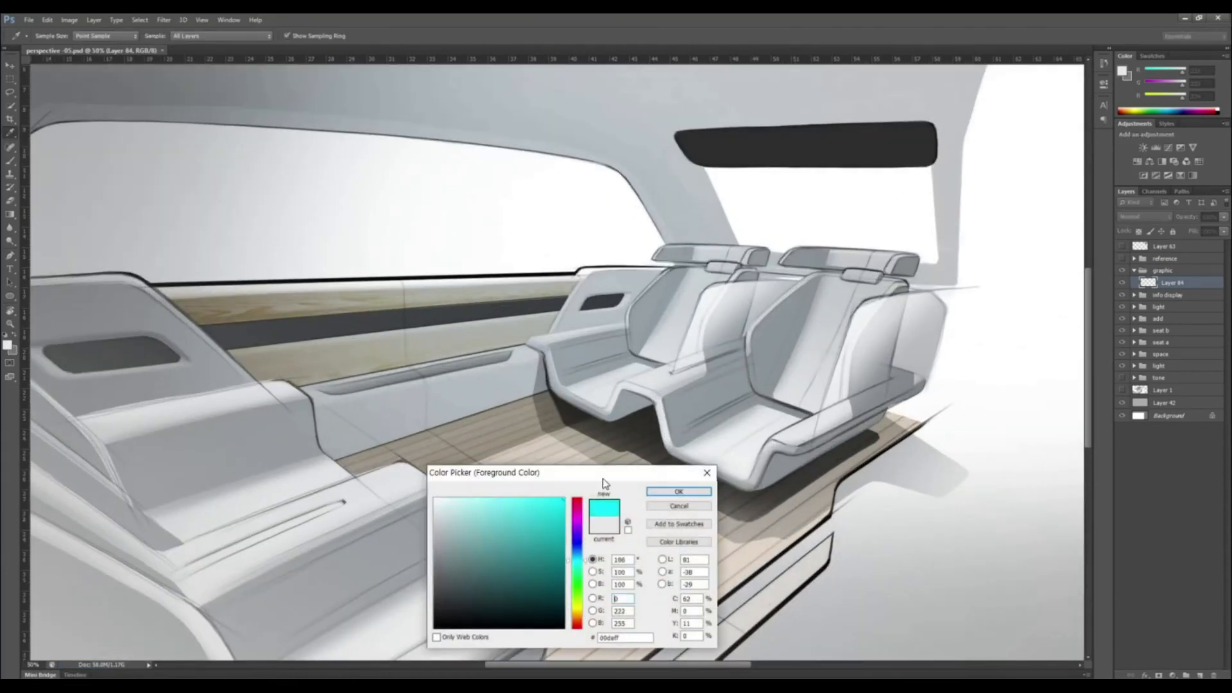
left_click(679, 491)
Choose a small brush preset, set the foreground to white (255, 255, 255) and paint small control symbols on the far rear seat's armrest
key("ctrl+plus")
key("ctrl+plus")
left_click_drag(783, 174, 718, 295)
key("b")
right_click(719, 273)
double_click(755, 361)
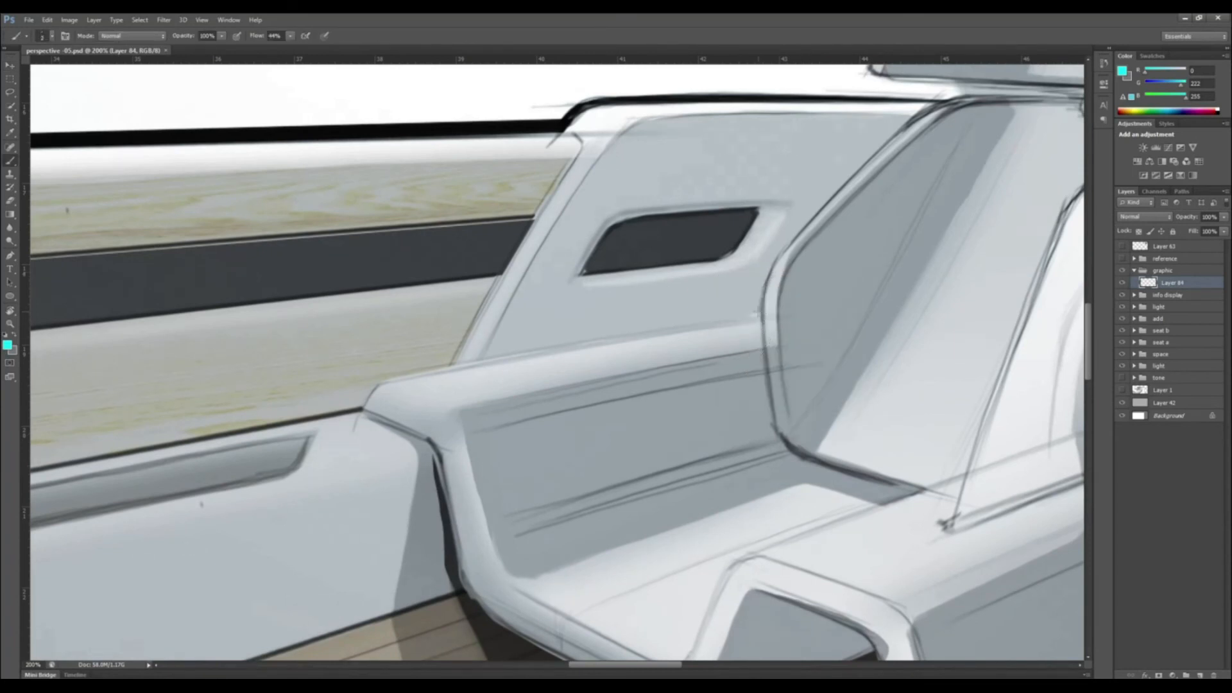
left_click(7, 345)
left_click_drag(447, 506, 429, 489)
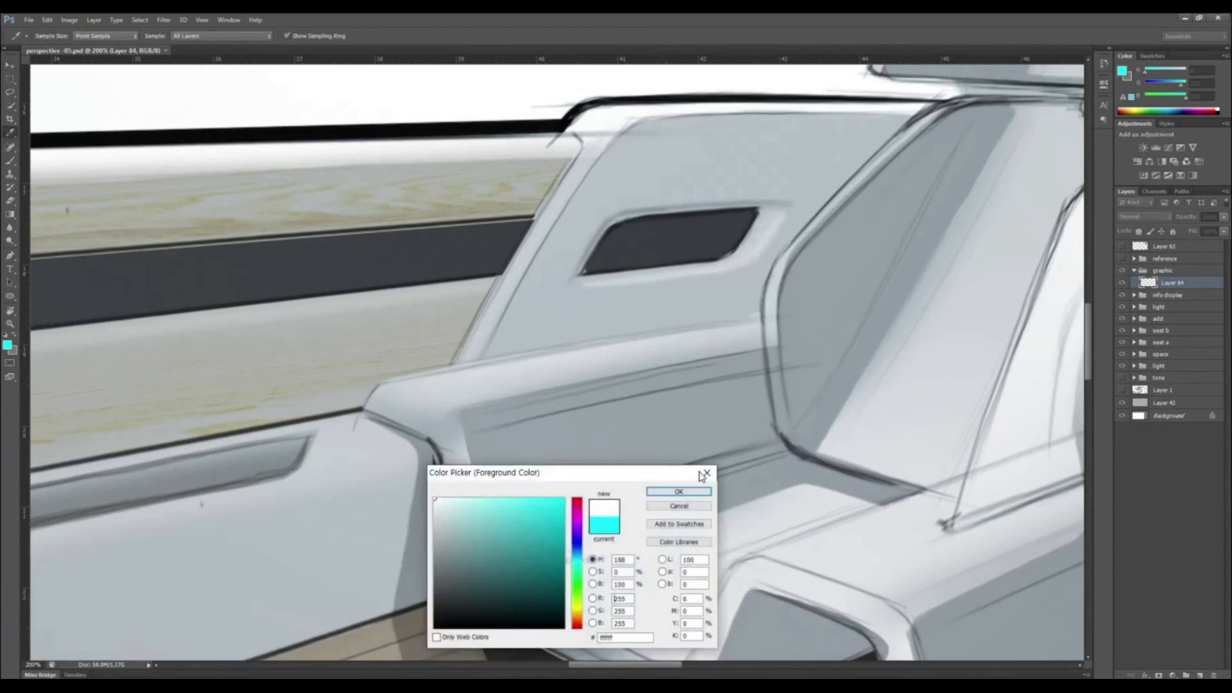
left_click(678, 492)
key("bracketright")
key("bracketright")
key("bracketleft")
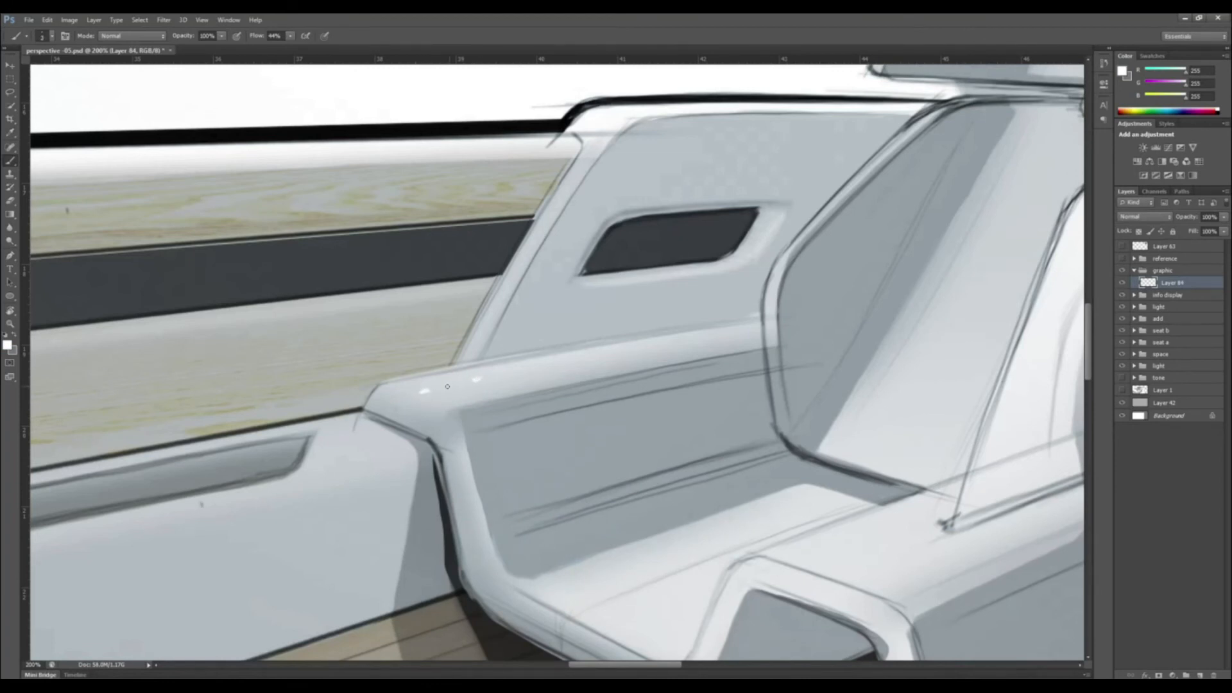
Transform the armrest symbols, duplicate their layer and move the copy over to the neighbouring rear seat
key("ctrl+t")
left_click_drag(461, 392, 461, 391)
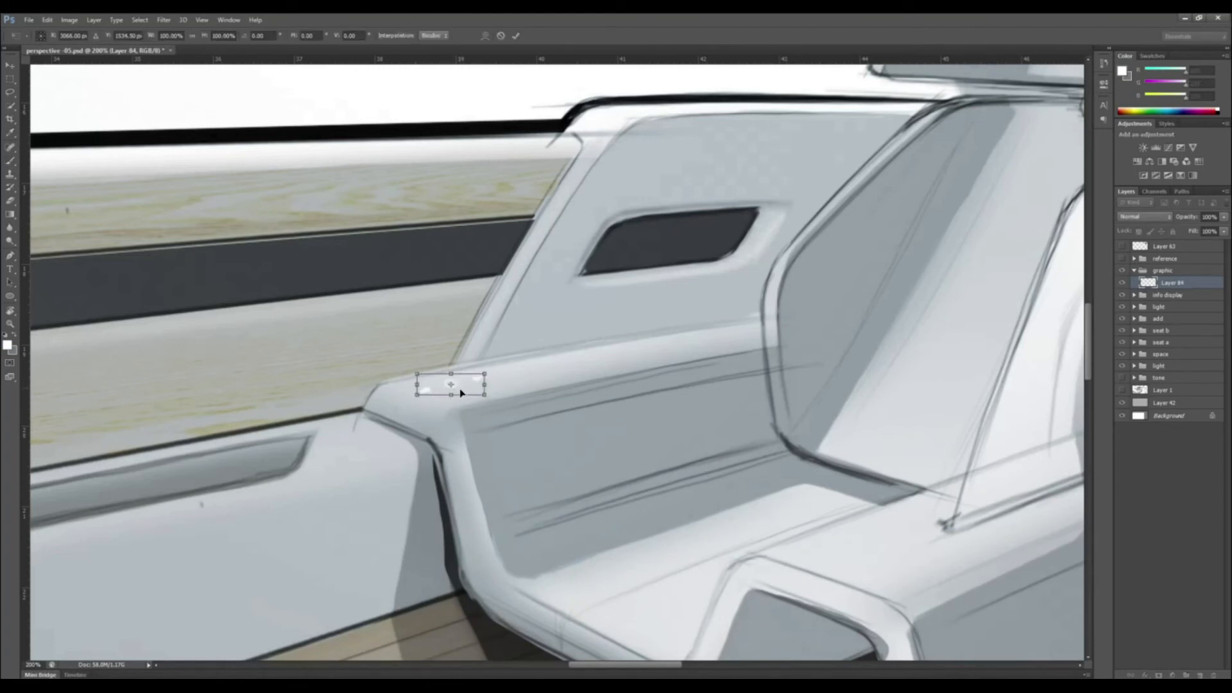
key("Return")
key("ctrl+minus")
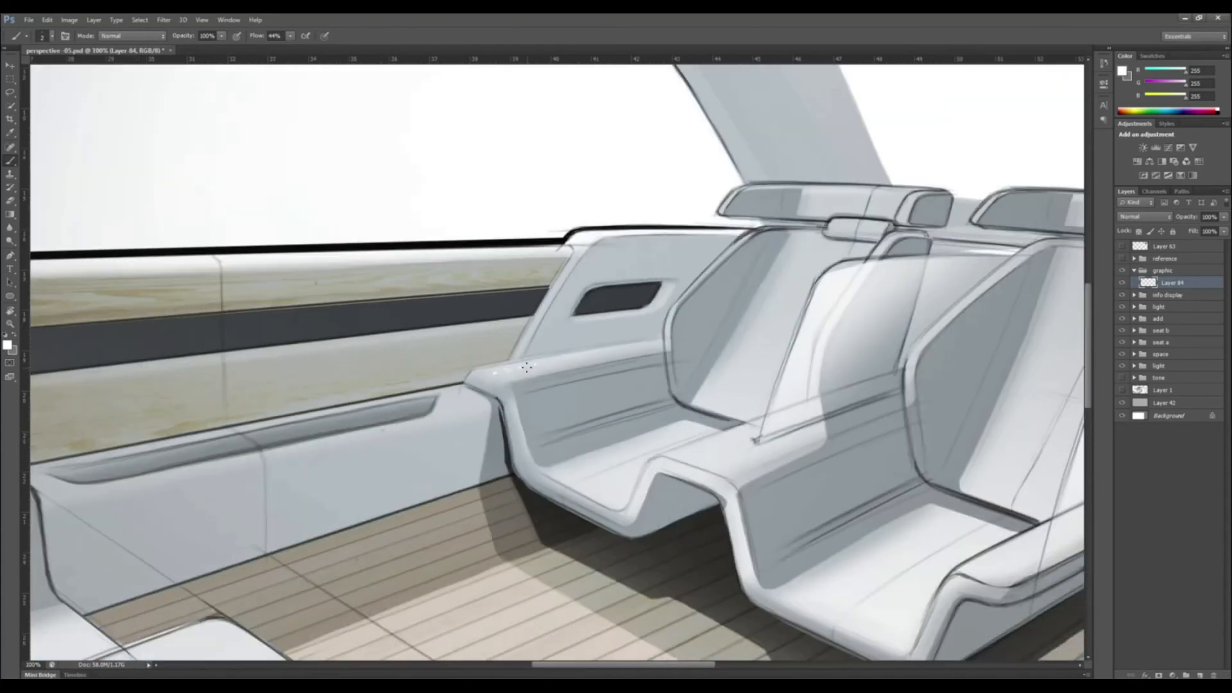
right_click(1187, 282)
left_click(1083, 297)
key("Return")
key("v")
left_click_drag(513, 339, 761, 470)
mouse_move(761, 470)
left_mouse_down()
mouse_move(514, 386)
mouse_move(775, 439)
mouse_move(698, 446)
mouse_move(880, 382)
left_mouse_up()
key("ctrl+t")
key("Return")
key("ctrl+minus")
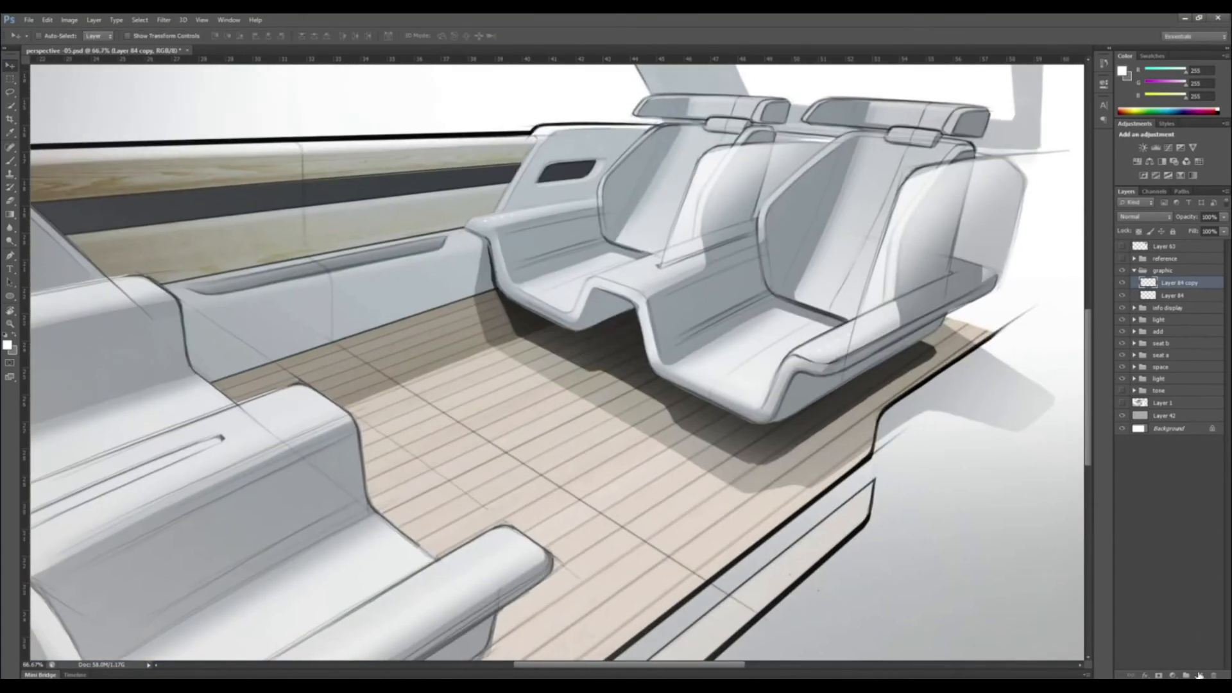
On a new layer, brush white control symbols along the front seat's near armrest
left_click(1200, 675)
left_click_drag(693, 507, 773, 423)
key("b")
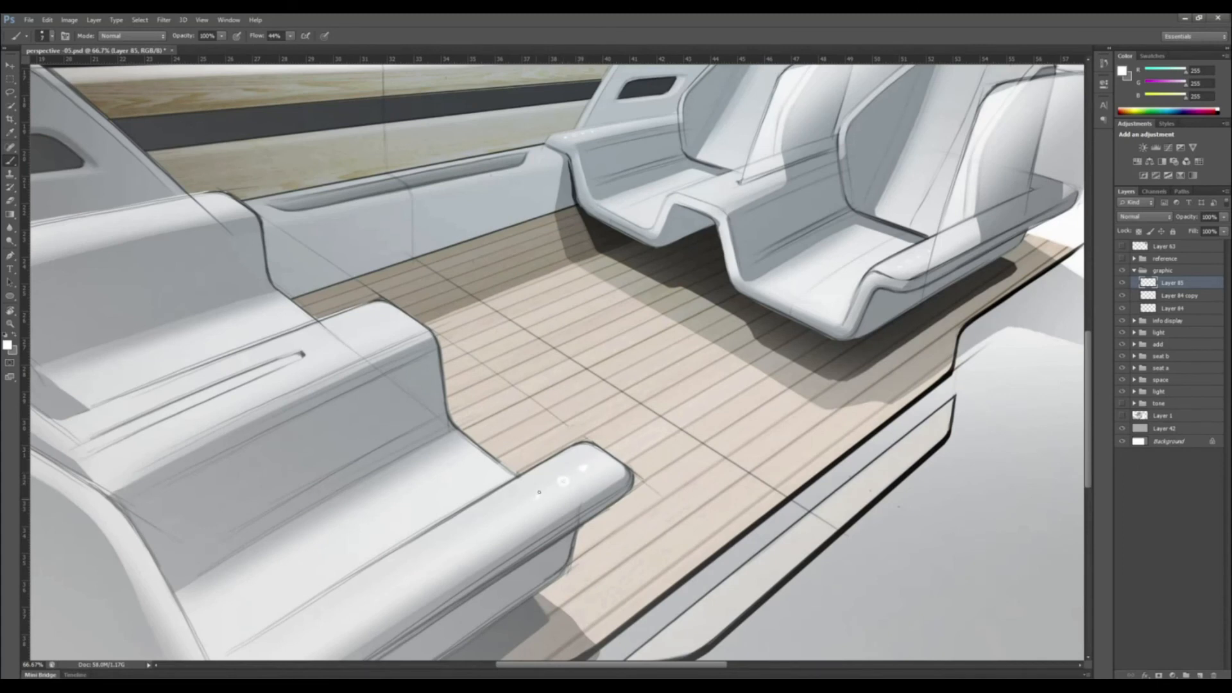
Lasso the front armrest symbols, copy them to their own layer and transform the copy onto the far front armrest
key("l")
mouse_move(601, 472)
left_mouse_down()
mouse_move(608, 500)
mouse_move(233, 182)
mouse_move(231, 213)
left_mouse_up()
right_click(608, 500)
left_click(676, 346)
key("v")
key("ctrl+t")
left_click_drag(191, 176, 223, 228)
left_click_drag(148, 199, 189, 203)
key("Return")
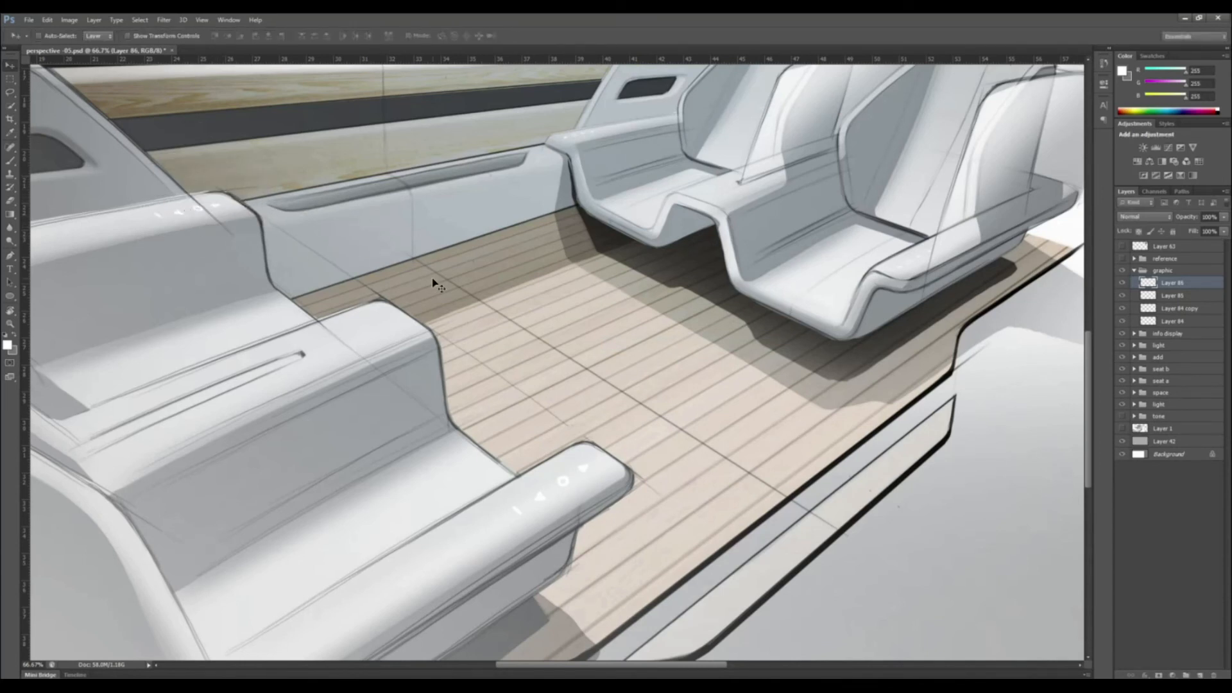
Add a new layer at the top of the graphic group and choose another brush preset
key("ctrl+minus")
left_click_drag(539, 286, 646, 408)
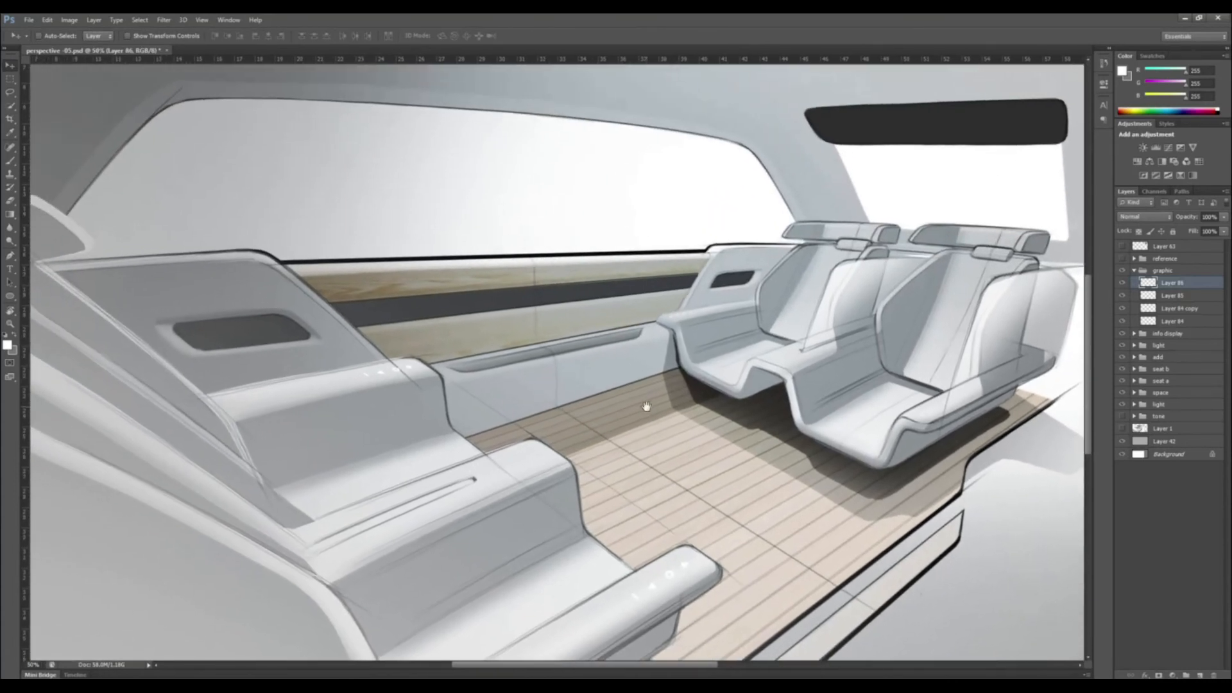
left_click(1200, 675)
key("ctrl+plus")
key("ctrl+plus")
key("b")
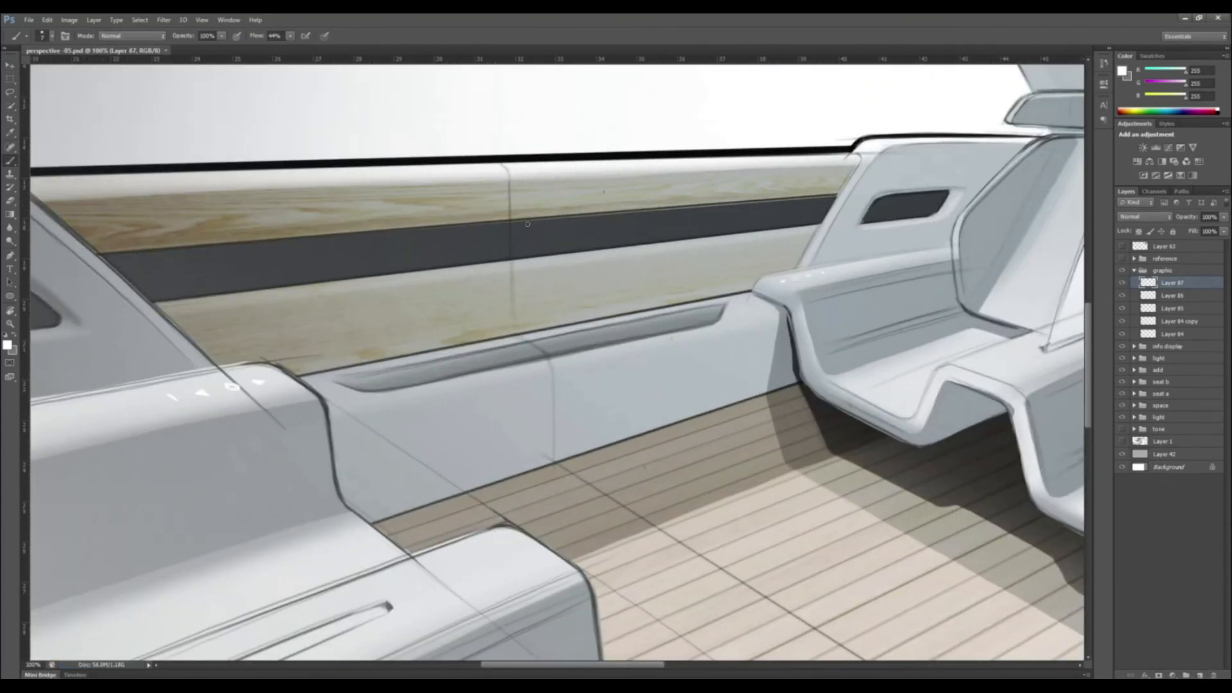
right_click(558, 232)
double_click(586, 323)
Add the text 06:26PM near the dark strip between the side wall's wood panels
key("t")
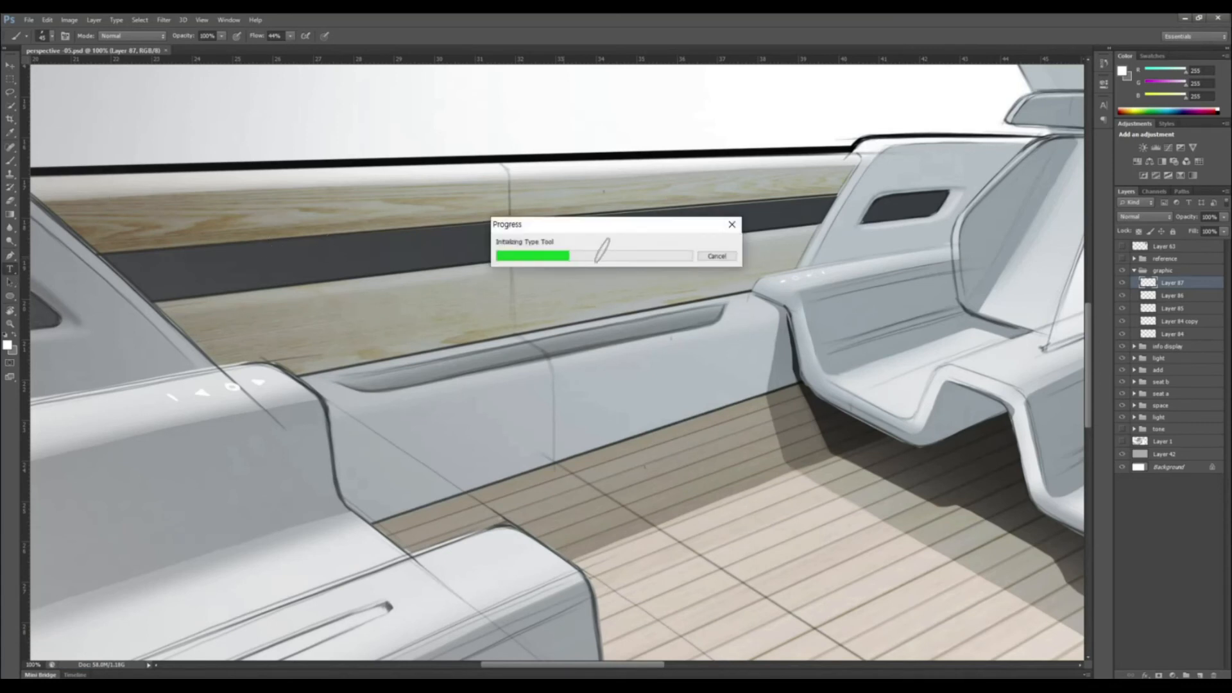
left_click(462, 241)
type("06")
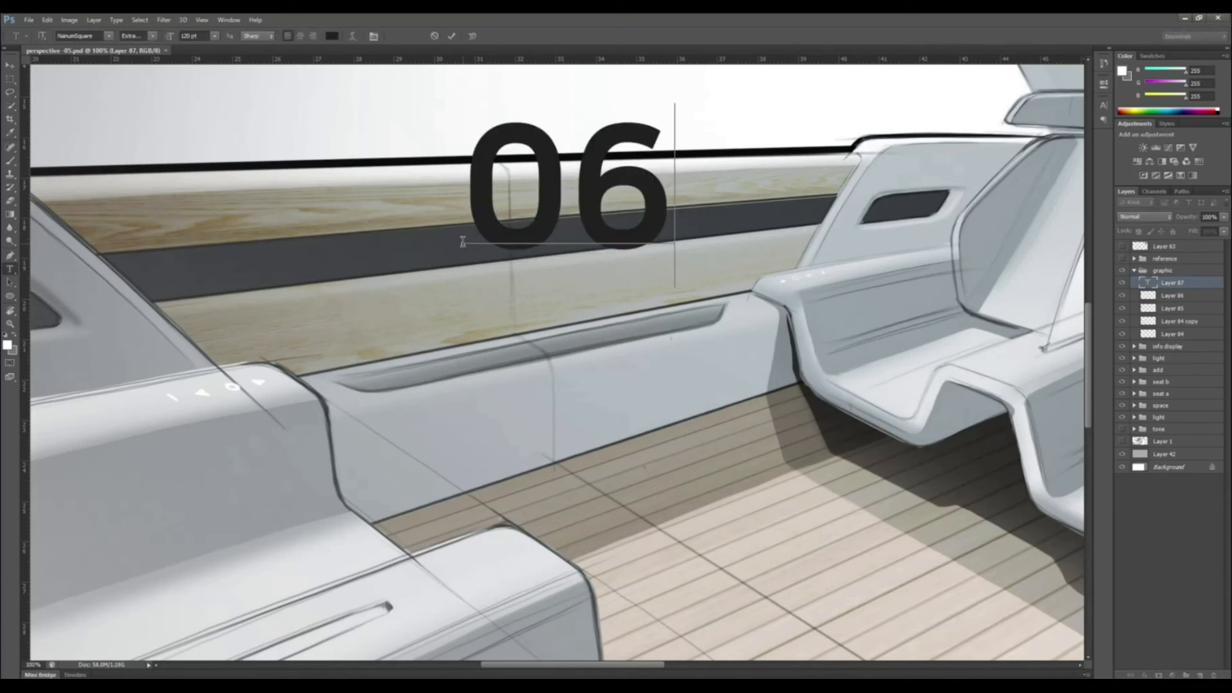
type(":26pm")
key("BackSpace")
key("BackSpace")
type("PM")
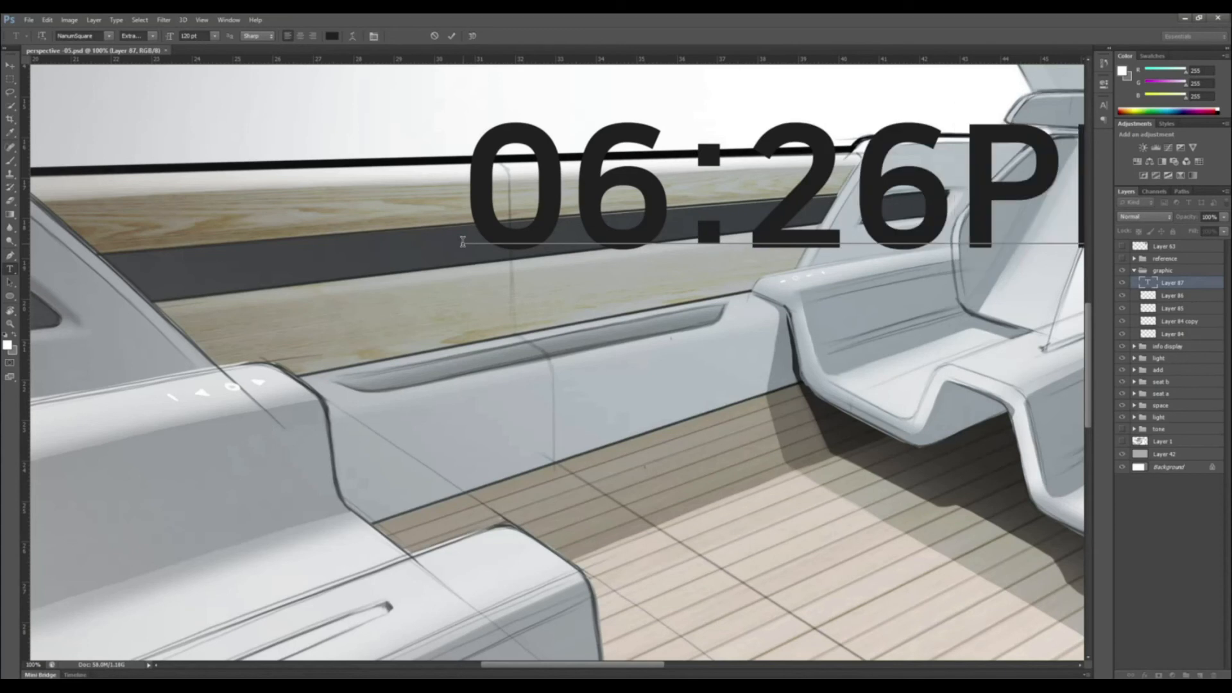
key("ctrl+plus")
key("ctrl+minus")
key("ctrl+minus")
left_click(11, 65)
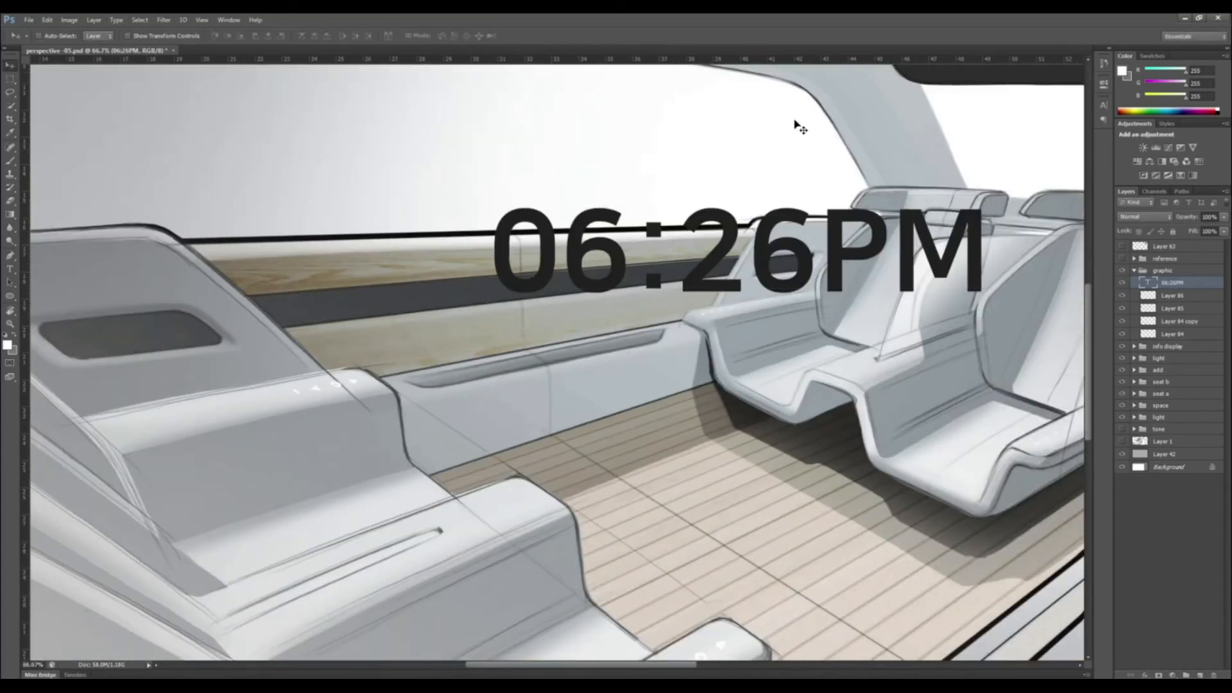
Recolour the whole 06:26PM text white
key("t")
left_click(664, 244)
key("ctrl+a")
key("alt+BackSpace")
left_click(10, 65)
Shrink the 06:26PM text, rotate it to follow the perspective and place it on the dark strip between the wood panels
key("ctrl+t")
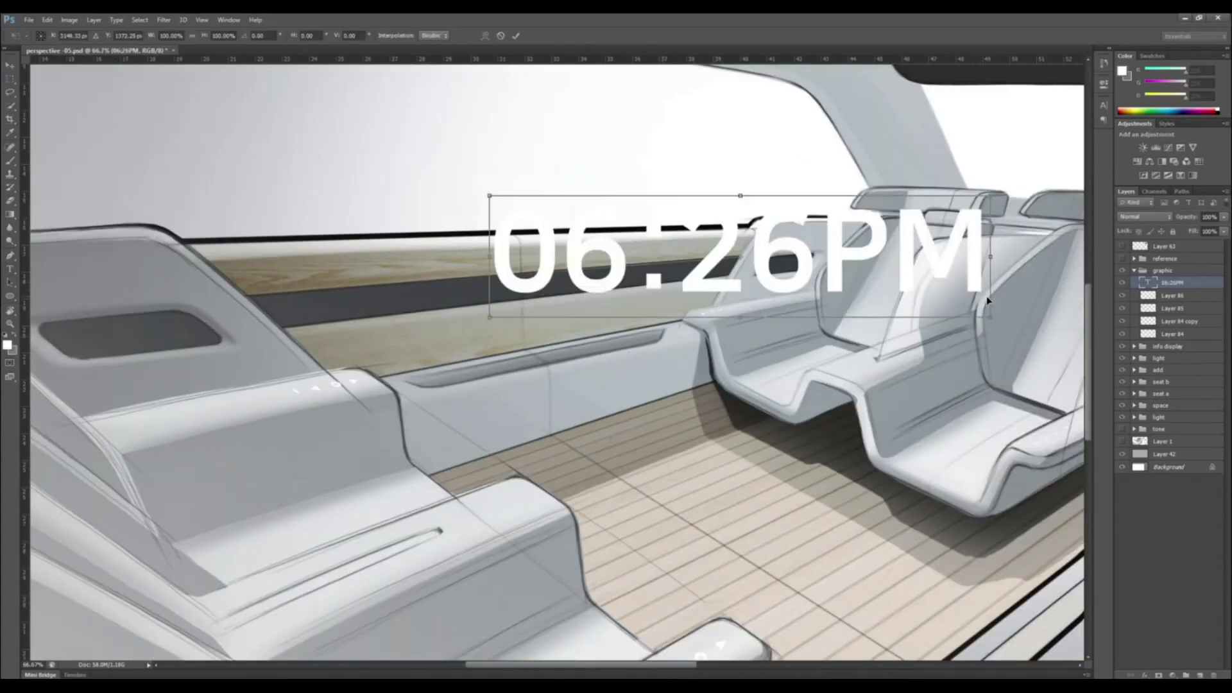
left_click_drag(991, 317, 601, 220)
left_click_drag(589, 214, 521, 305)
left_click_drag(535, 313, 462, 289)
left_click_drag(485, 310, 487, 307)
key("ctrl+plus")
key("ctrl+plus")
left_click_drag(292, 180, 531, 213)
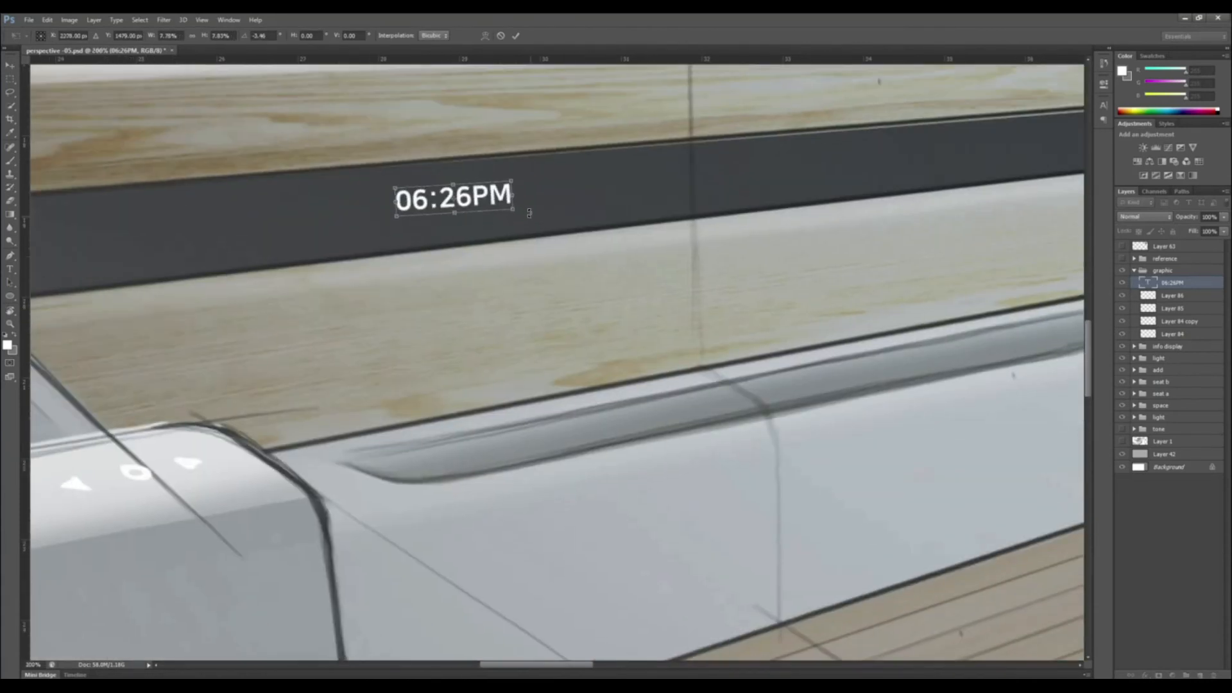
left_click_drag(453, 185, 632, 206)
key("Return")
key("ctrl+minus")
key("ctrl+minus")
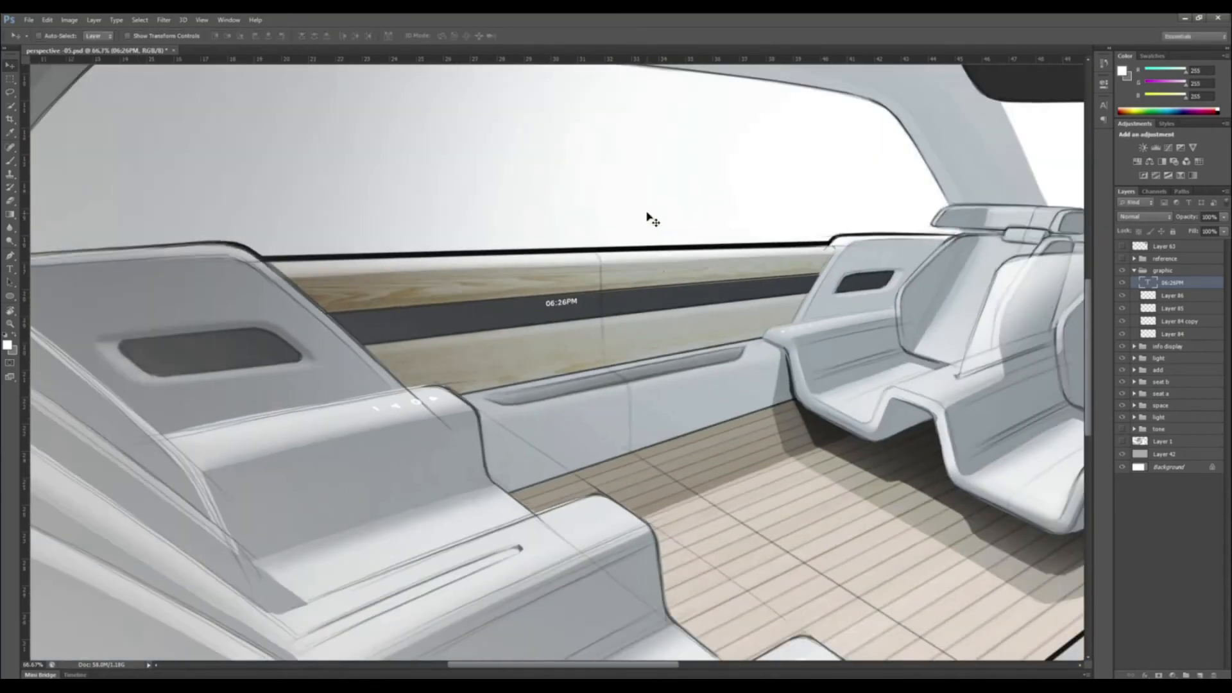
On a new layer, brush a thin white zigzag route line with dots beside the time on the dark strip
left_click(1202, 675)
key("b")
right_click(610, 296)
key("Escape")
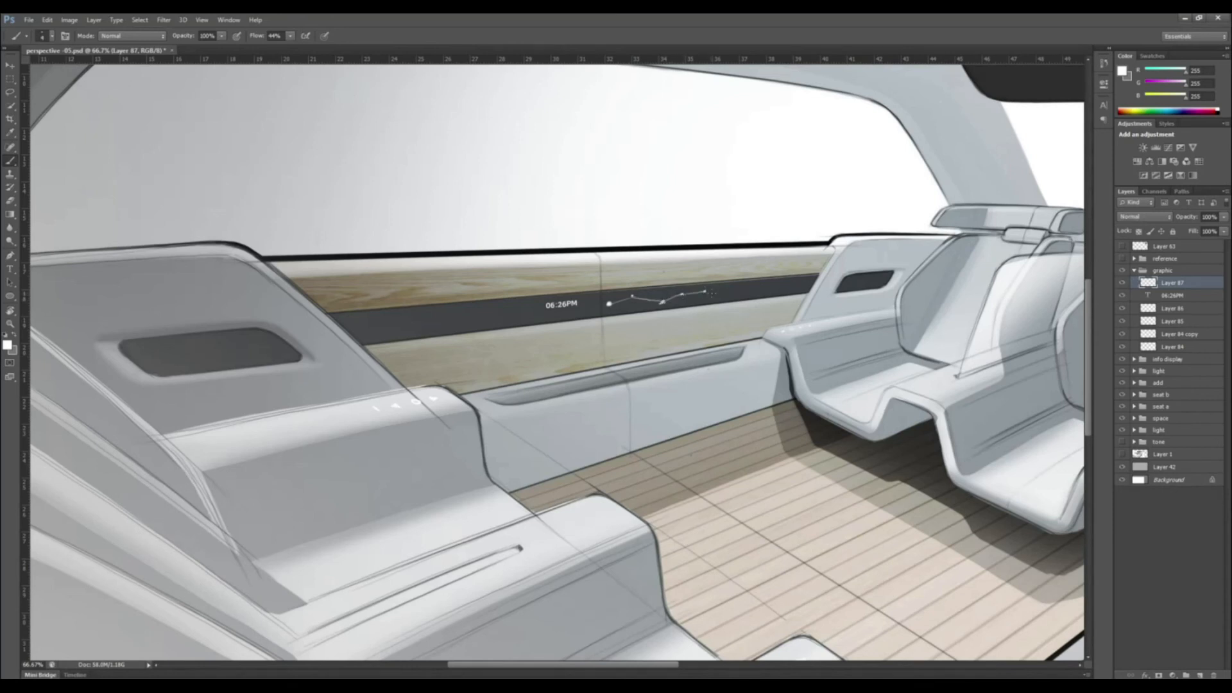
Set the foreground to cyan (0, 222, 255) and paint a small location marker above the route line
left_click(8, 345)
left_click(576, 560)
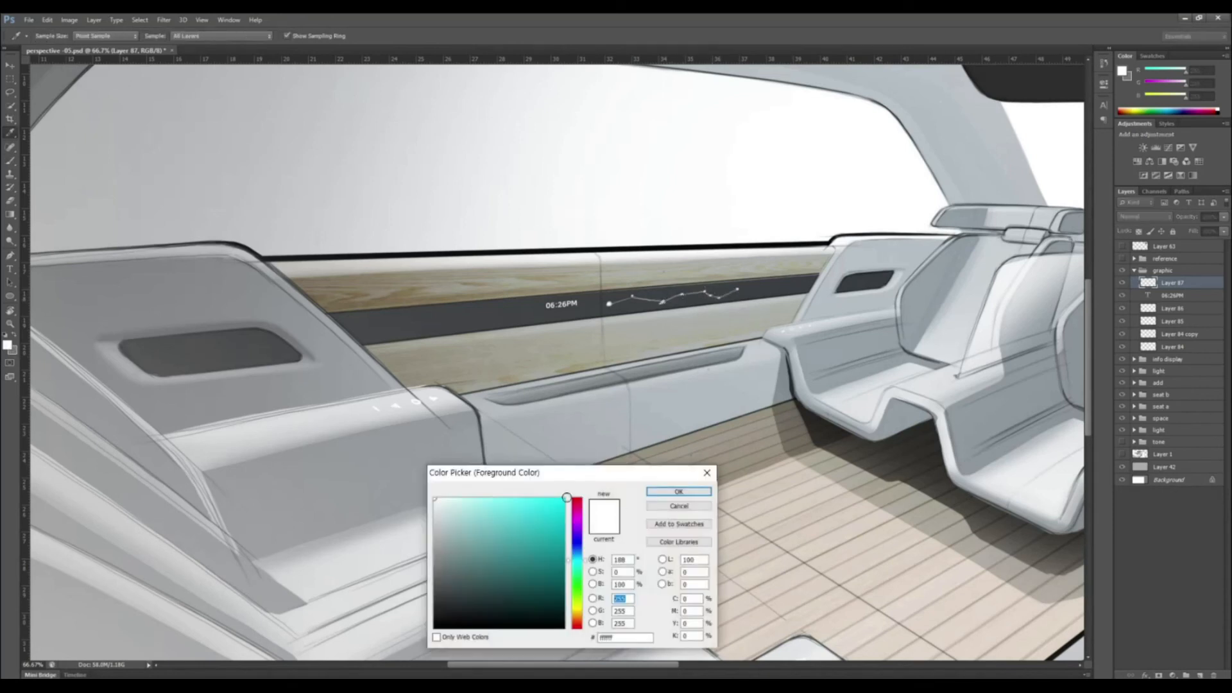
left_click(563, 500)
left_click(678, 492)
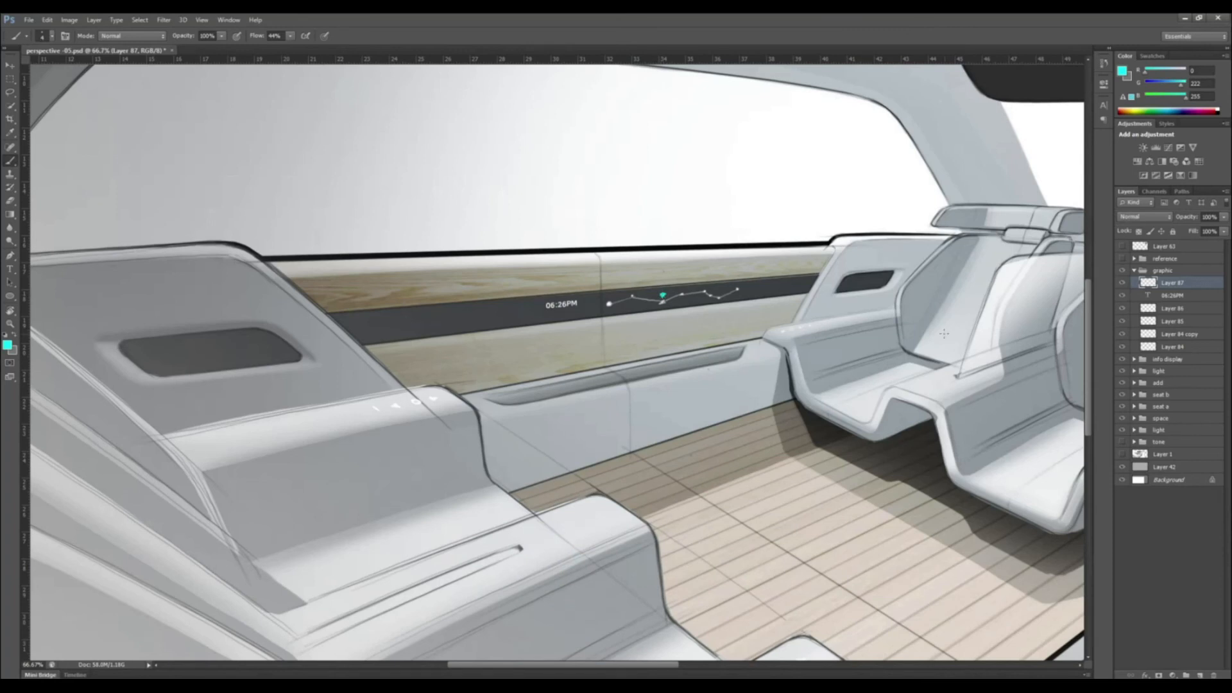
On a new layer, paint small cyan marks in both dark seat-side inserts, then add another empty layer and save
left_click(1200, 675)
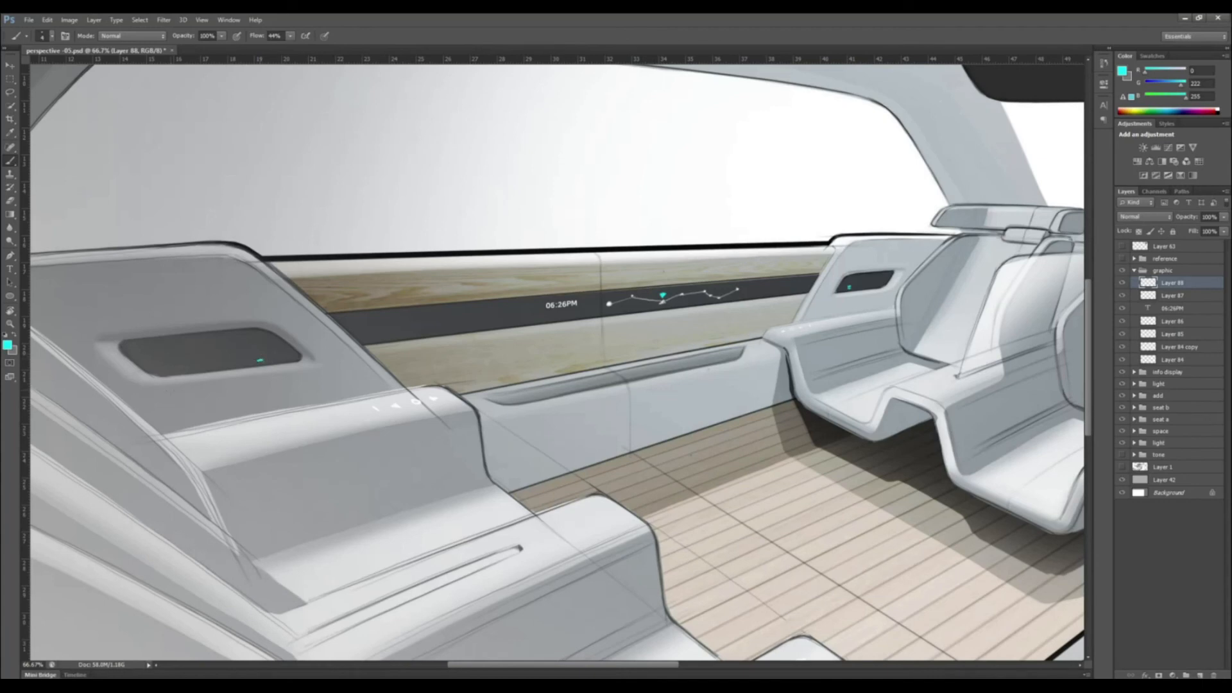
key("ctrl+minus")
key("ctrl+minus")
left_click(1201, 675)
key("ctrl+s")
Select the overhead display's base shape layer and add a new layer clipped to it
key("ctrl+plus")
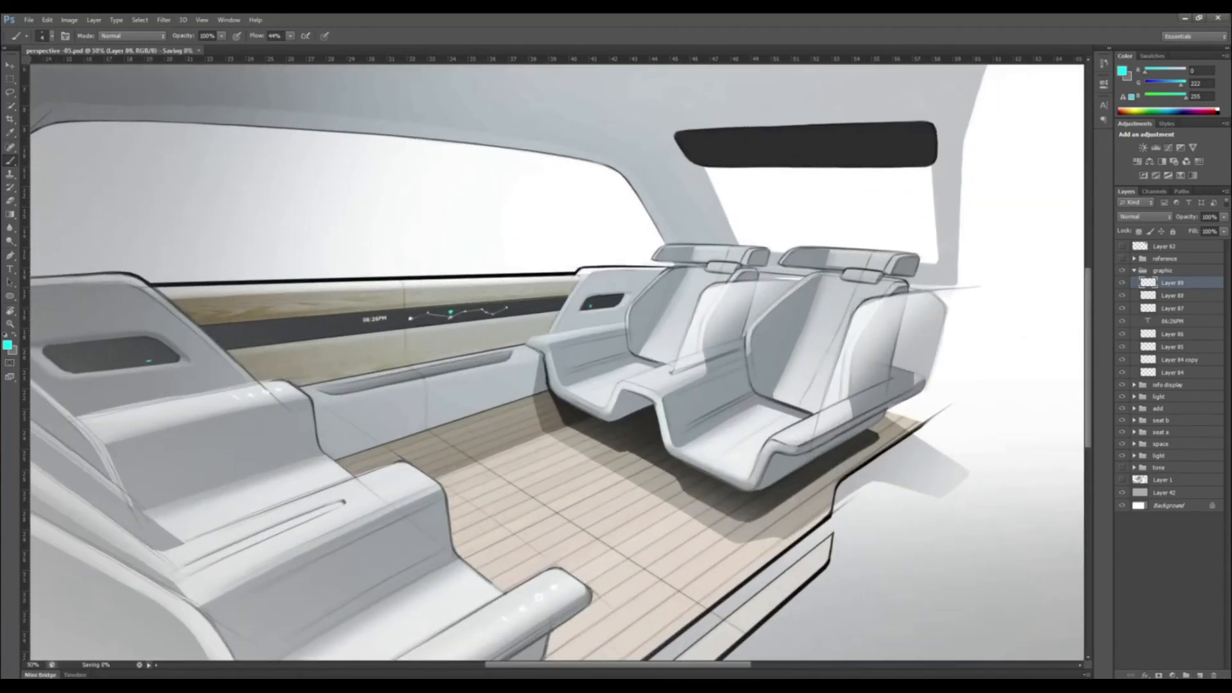
key("r")
left_click_drag(835, 417, 827, 281)
left_click_drag(597, 440, 546, 597)
key("v")
left_click(697, 260, "ctrl")
left_click(1200, 675)
right_click(1184, 410)
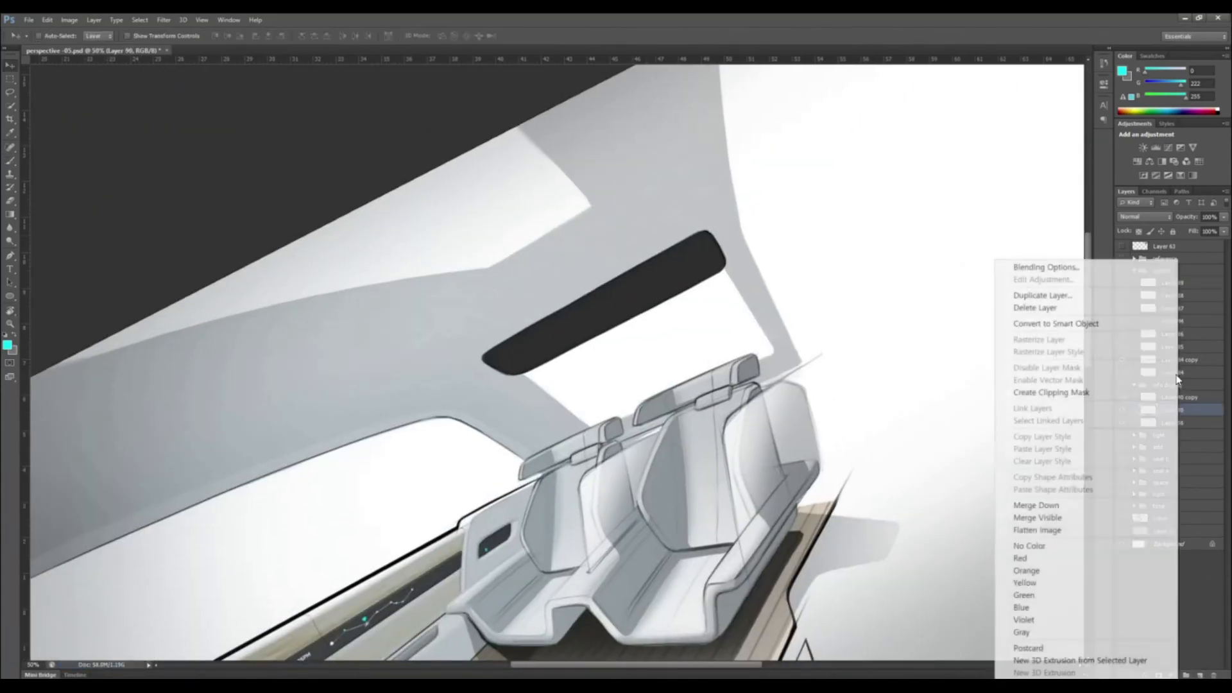
left_click(1033, 396)
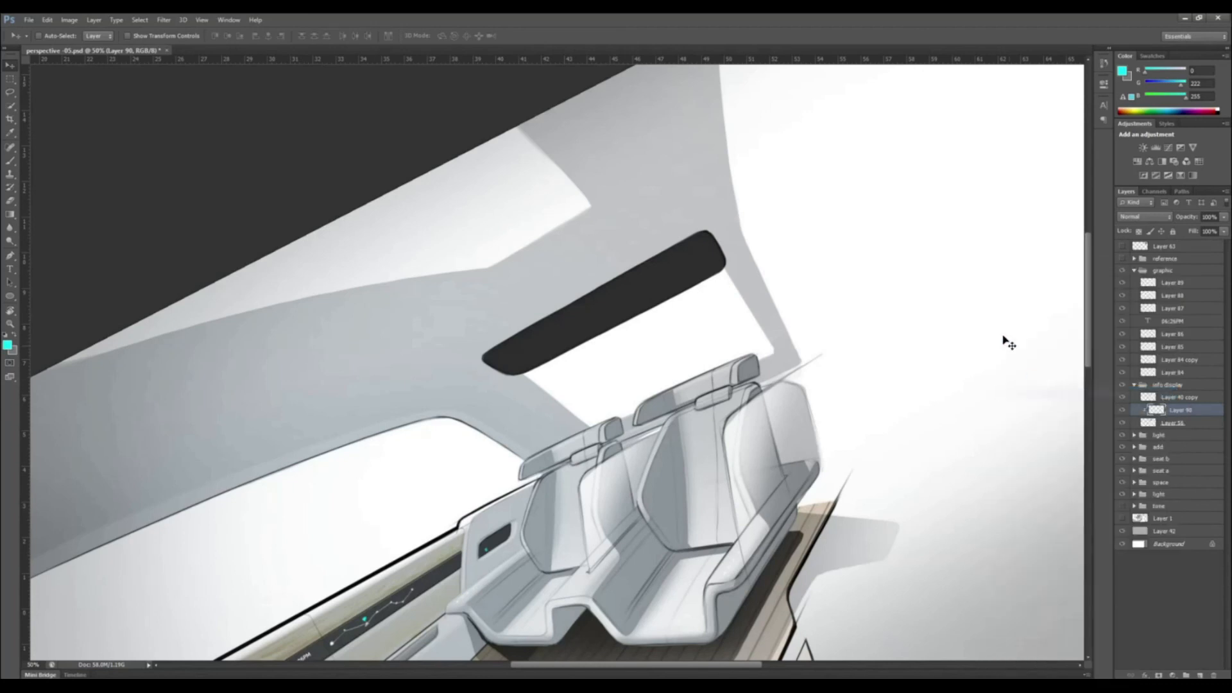
Check the visibility of the info display layers and add another clipped layer directly above the display's base shape
left_click(1182, 425)
mouse_move(1122, 398)
left_mouse_down()
mouse_move(1122, 424)
mouse_move(1122, 398)
left_mouse_up()
left_click(1122, 424)
left_click(1121, 424)
key("ctrl+minus")
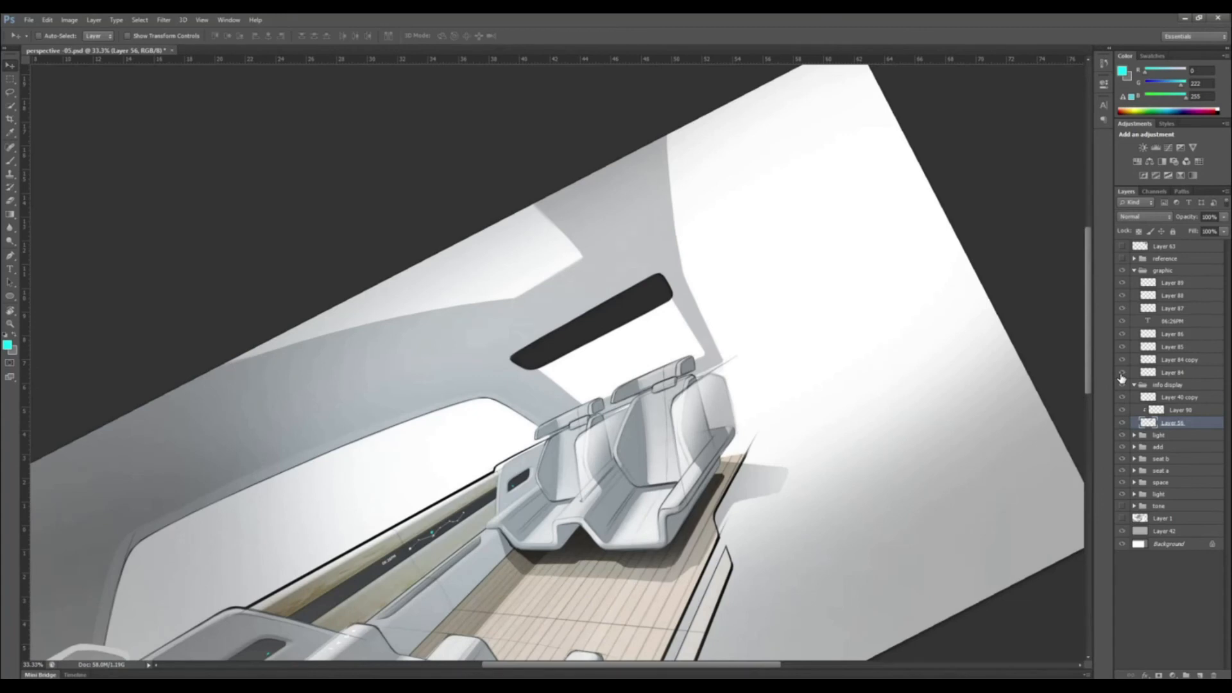
left_click(1167, 385)
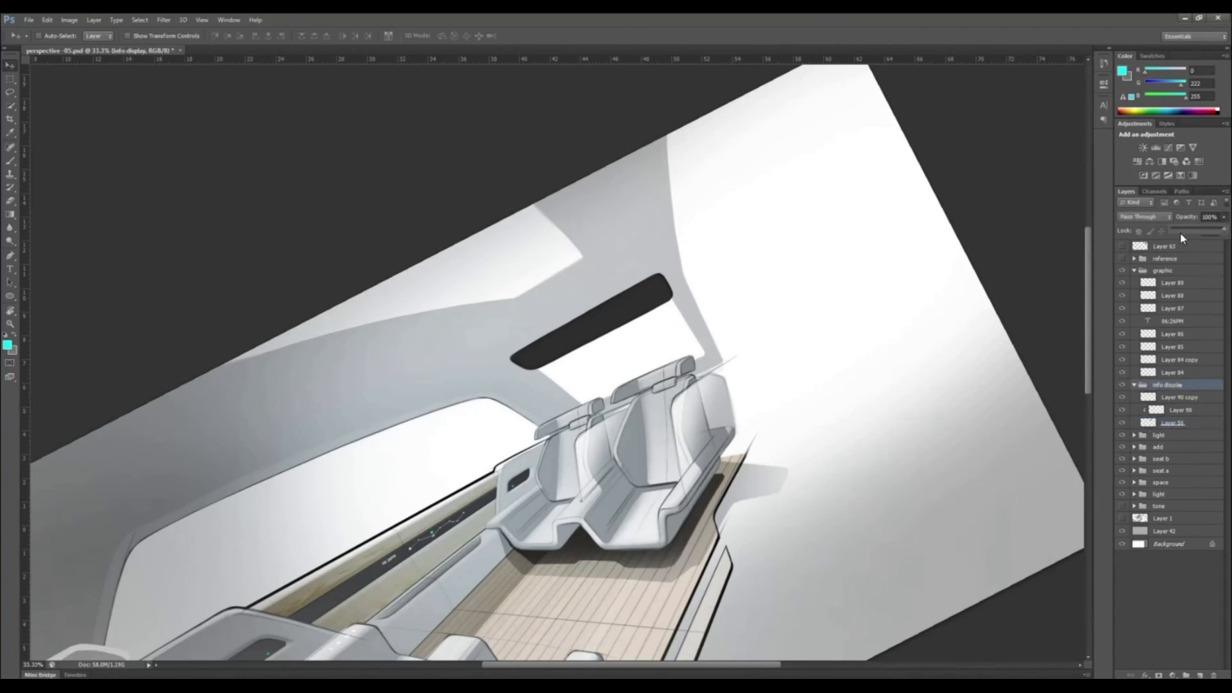
left_click(1173, 423)
key("i")
key("ctrl+shift+n")
key("Return")
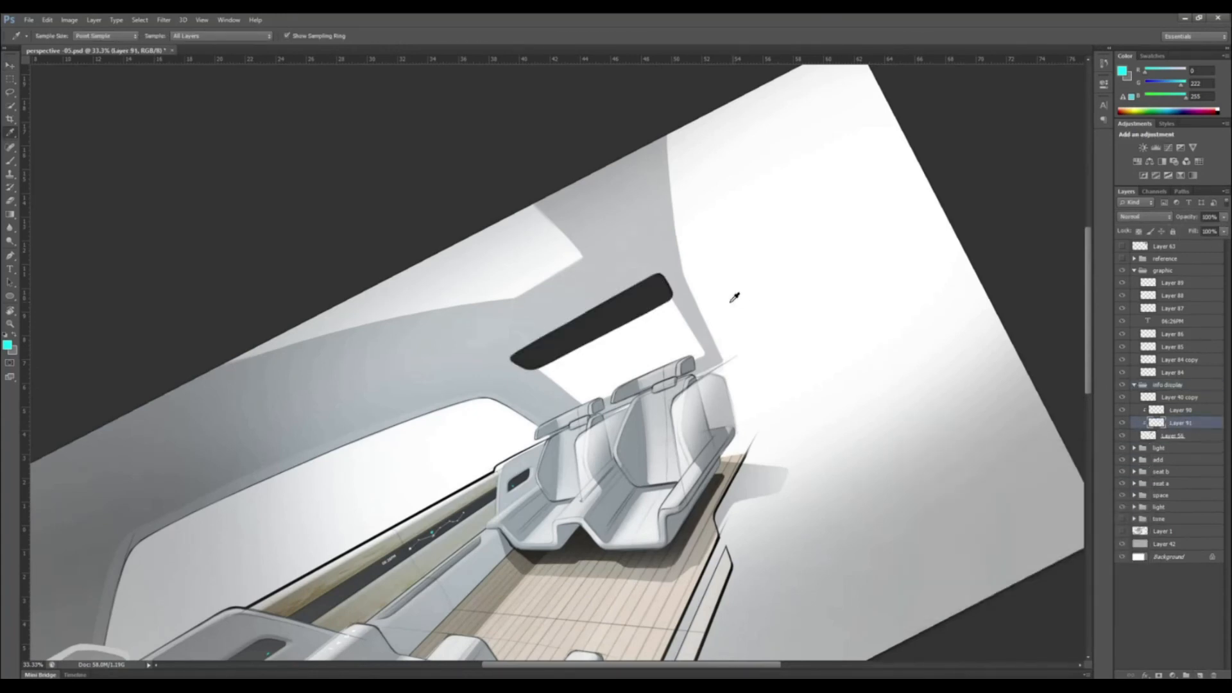
Sample light gray from the ceiling and brush a soft highlight over the dark overhead display with an enlarged brush
left_click(542, 320)
key("b")
right_click(521, 332)
double_click(602, 410)
key("bracketright")
key("bracketright")
key("bracketright")
key("bracketright")
key("bracketright")
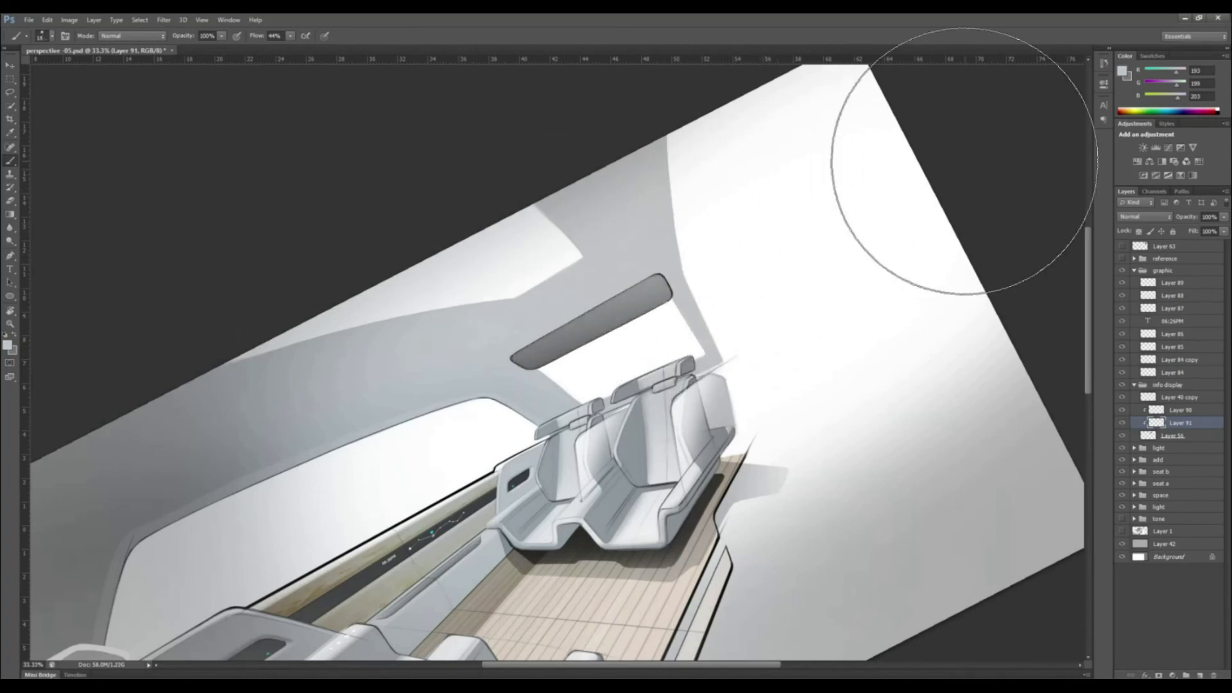
Add a new layer at the top of the info display group, save, and delete the hidden NEXT SEOUL text layer
left_click(1188, 398)
left_click(1199, 676)
key("ctrl+s")
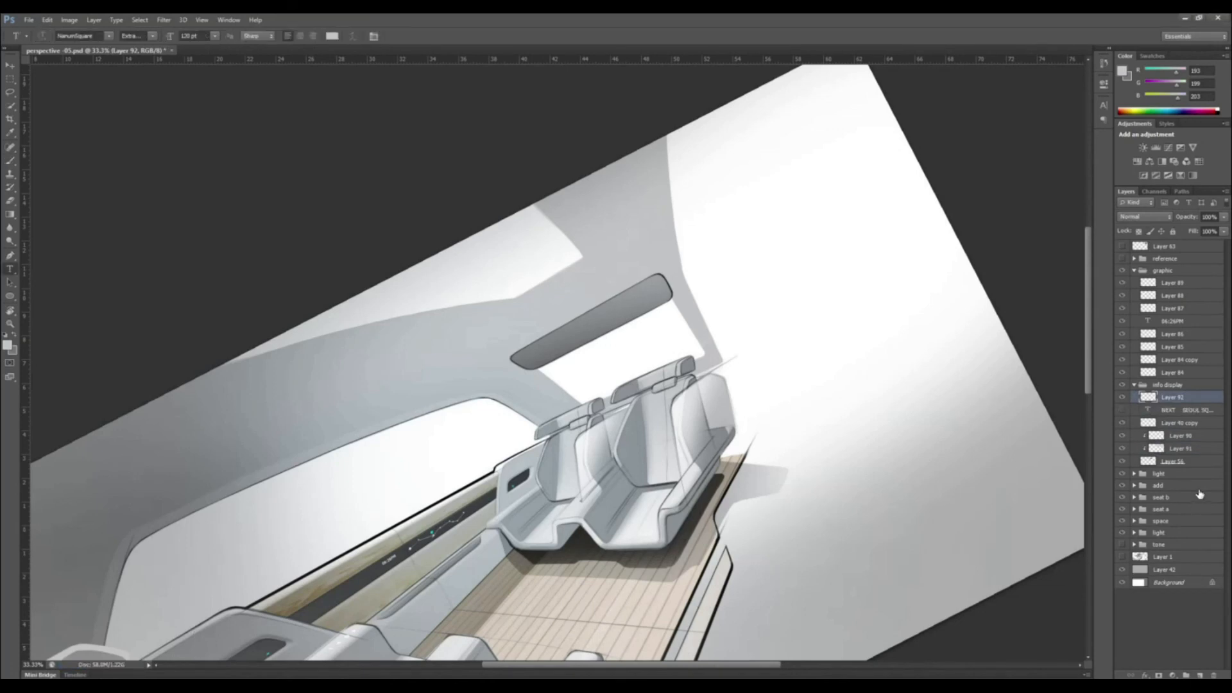
left_click(1190, 409)
key("Delete")
Set the foreground to dark gray and add the text NEXT FORM GENERATION ACADEMY across the overhead display area
left_click(14, 335)
left_click(9, 345)
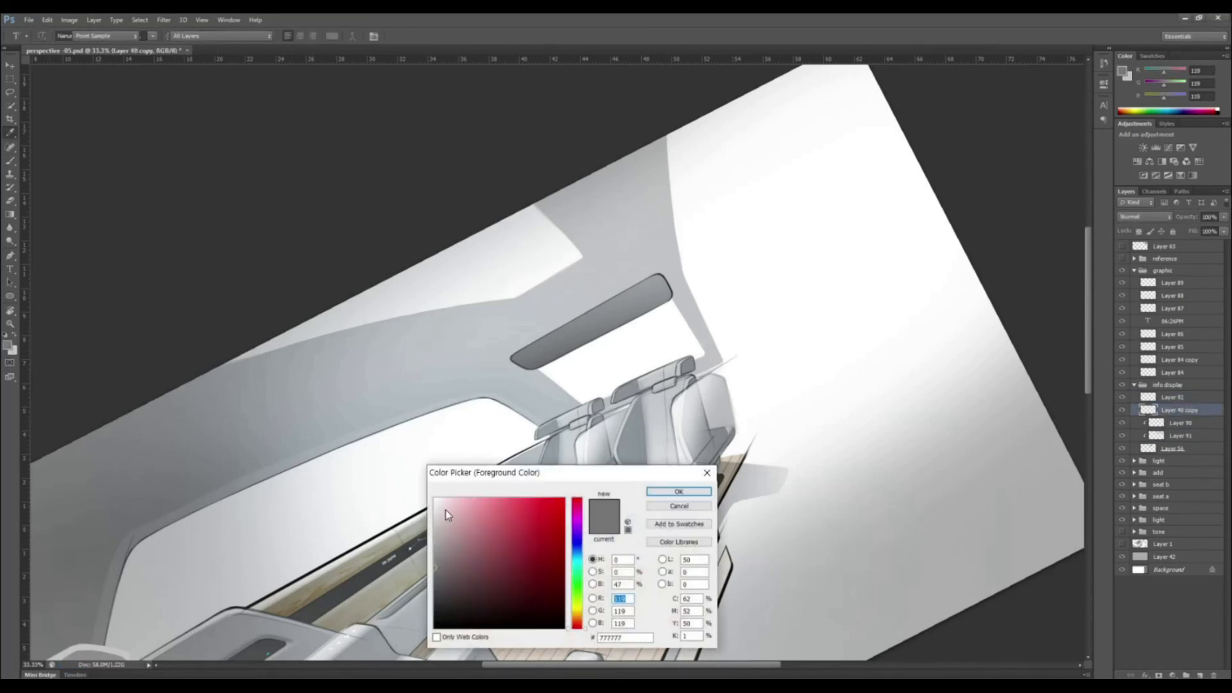
left_click_drag(438, 576, 417, 597)
key("Return")
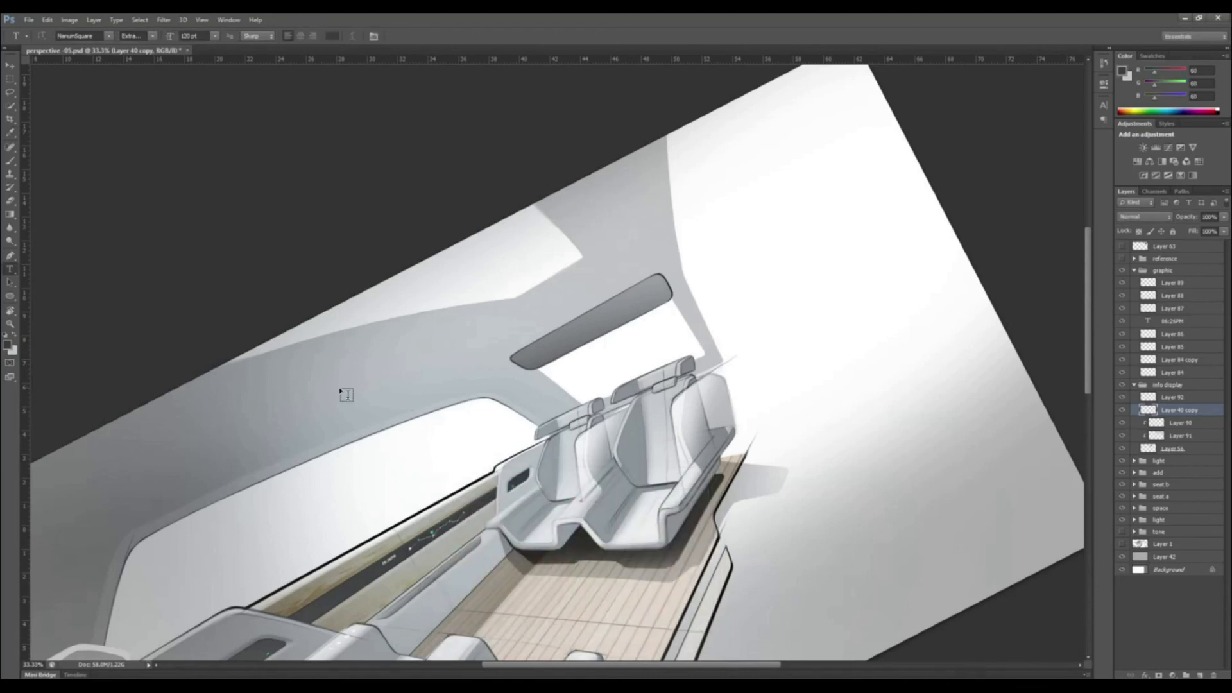
left_click(342, 388)
type("NEXT ")
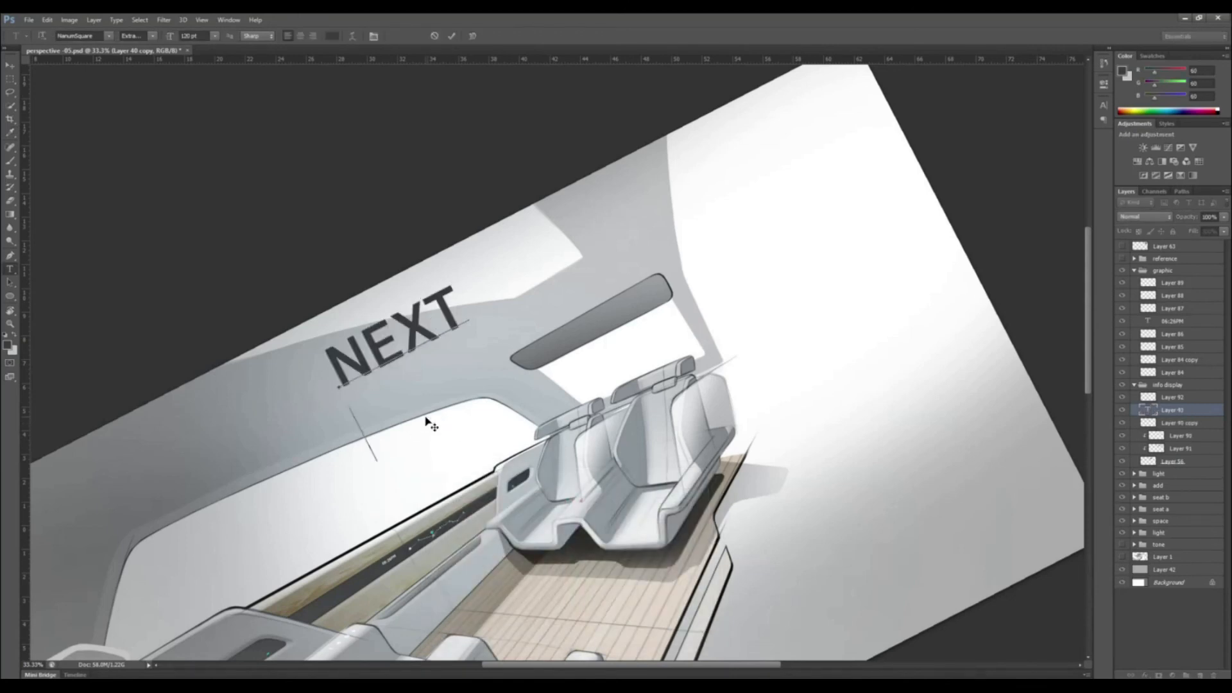
type("FORM GENERATION")
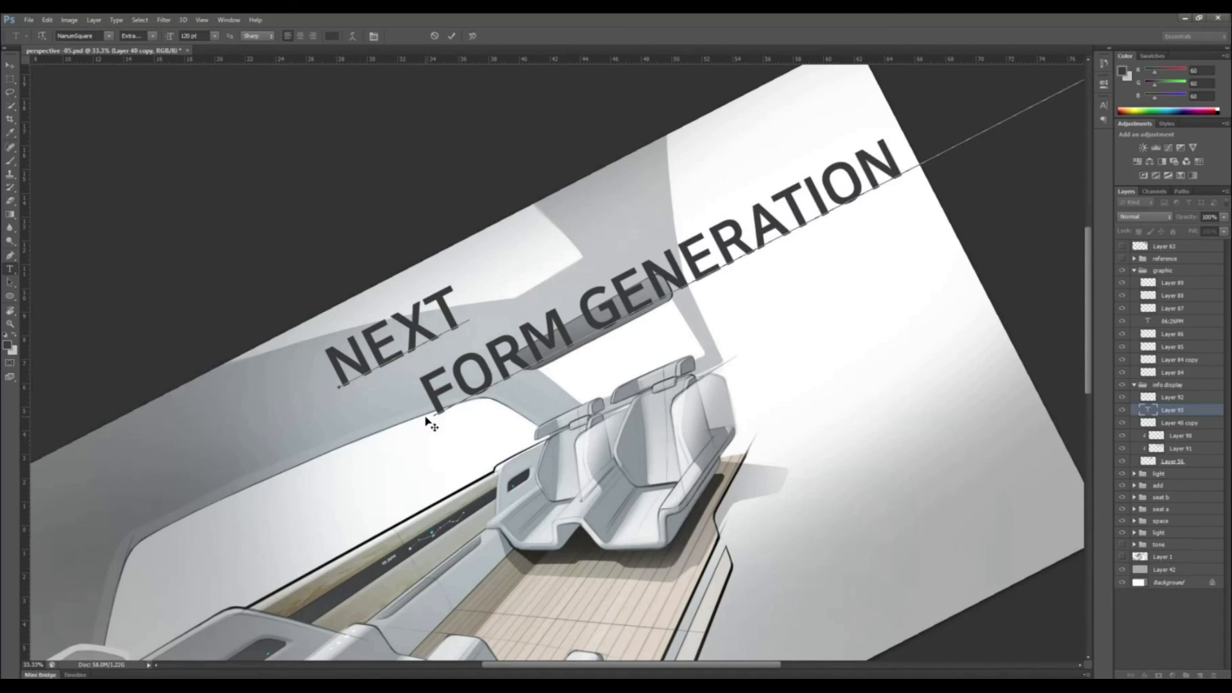
key("ctrl+Return")
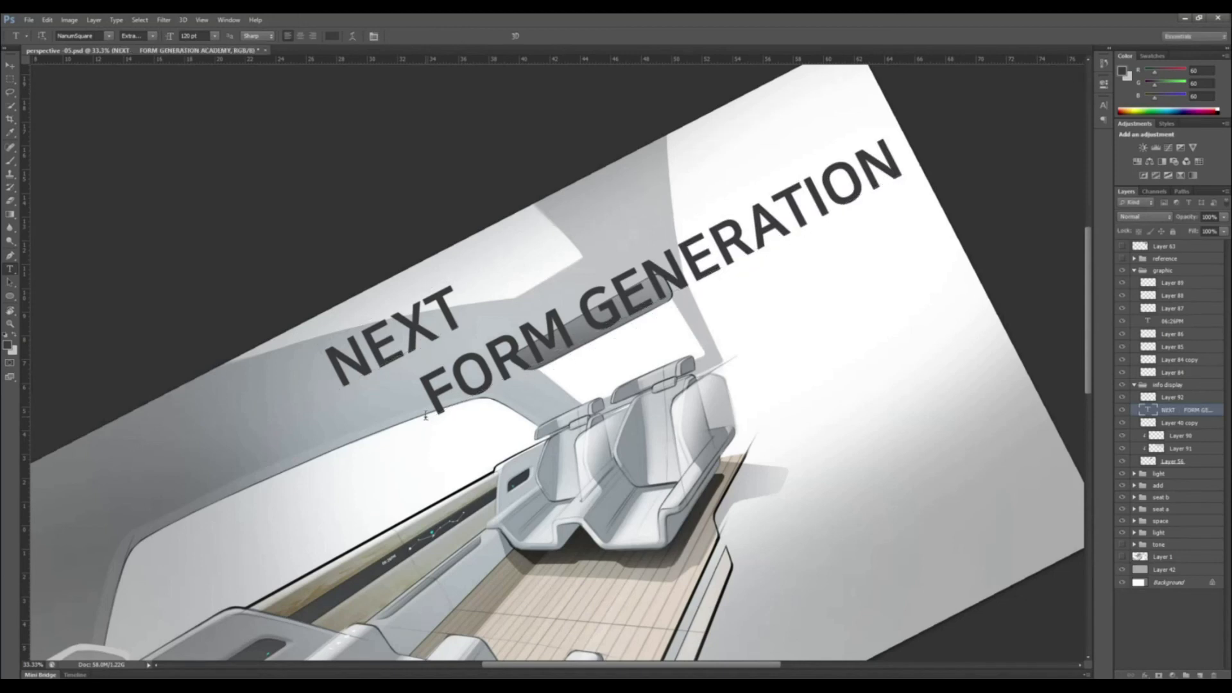
Scale down the NEXT FORM GENERATION ACADEMY text to fit the overhead display and rasterize its layer
key("ctrl+t")
left_click_drag(314, 347, 632, 300)
left_click_drag(801, 179, 650, 285)
key("Return")
right_click(1187, 409)
left_click(1047, 339)
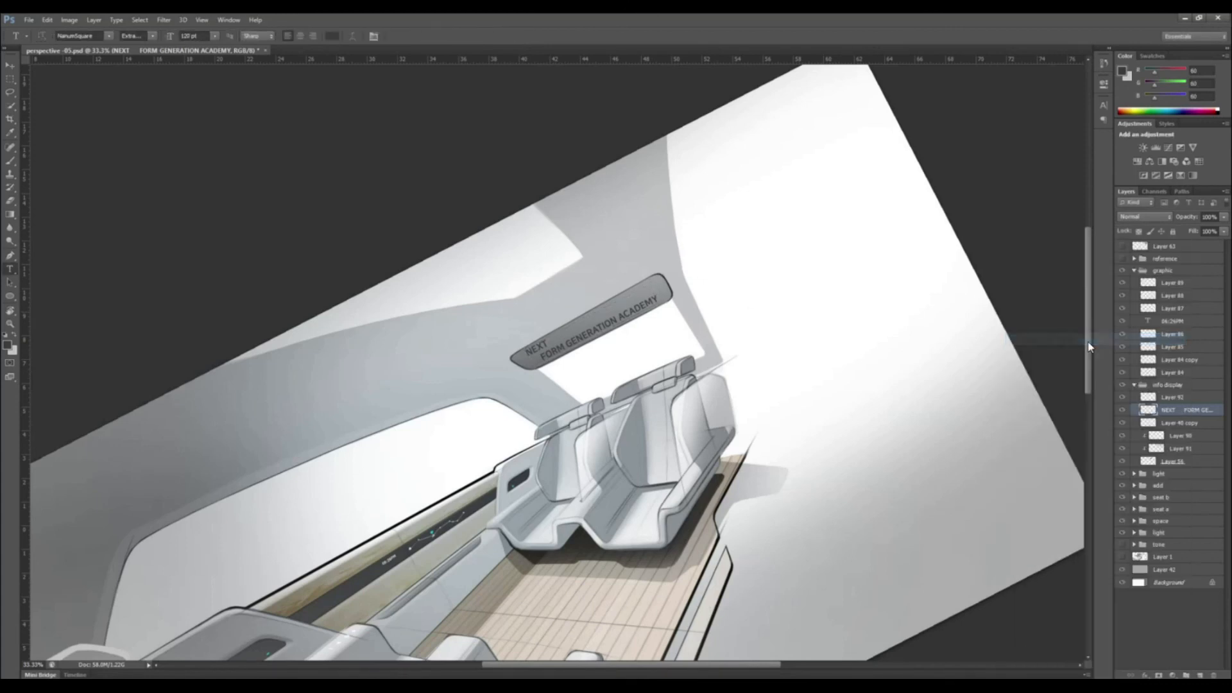
Turn the rasterized display text light gray and shrink and reshape it to follow the overhead display's perspective
key("ctrl+t")
left_click_drag(527, 351, 553, 335)
left_click_drag(705, 276, 693, 273)
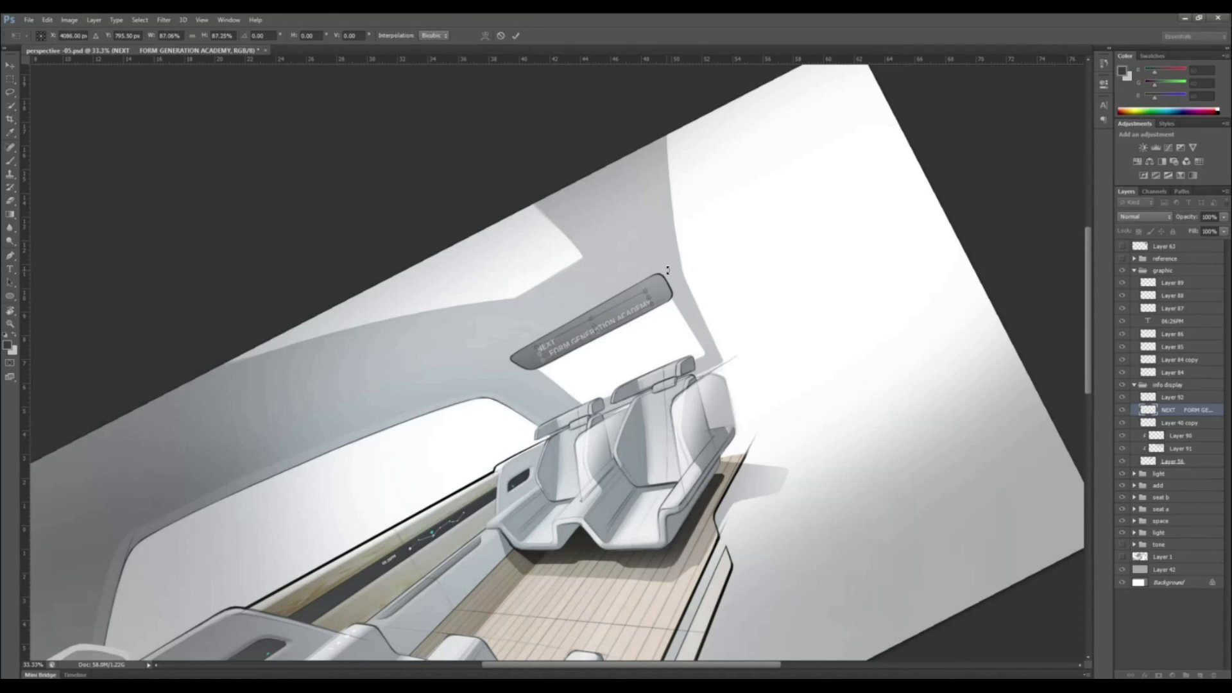
key("ctrl+plus")
key("ctrl+plus")
left_click_drag(737, 215, 662, 294)
key("Return")
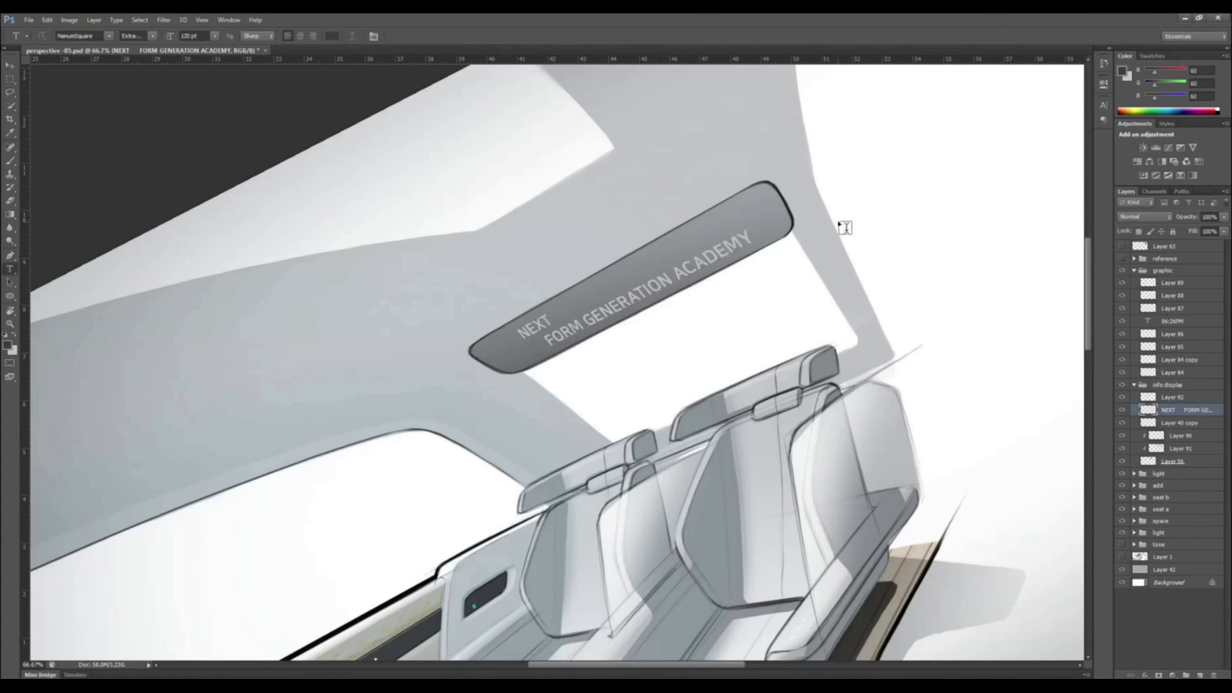
Collapse the info display group and add the text WELCOME inside the graphic group, placed on the ground beside the entrance step
key("ctrl+minus")
key("ctrl+minus")
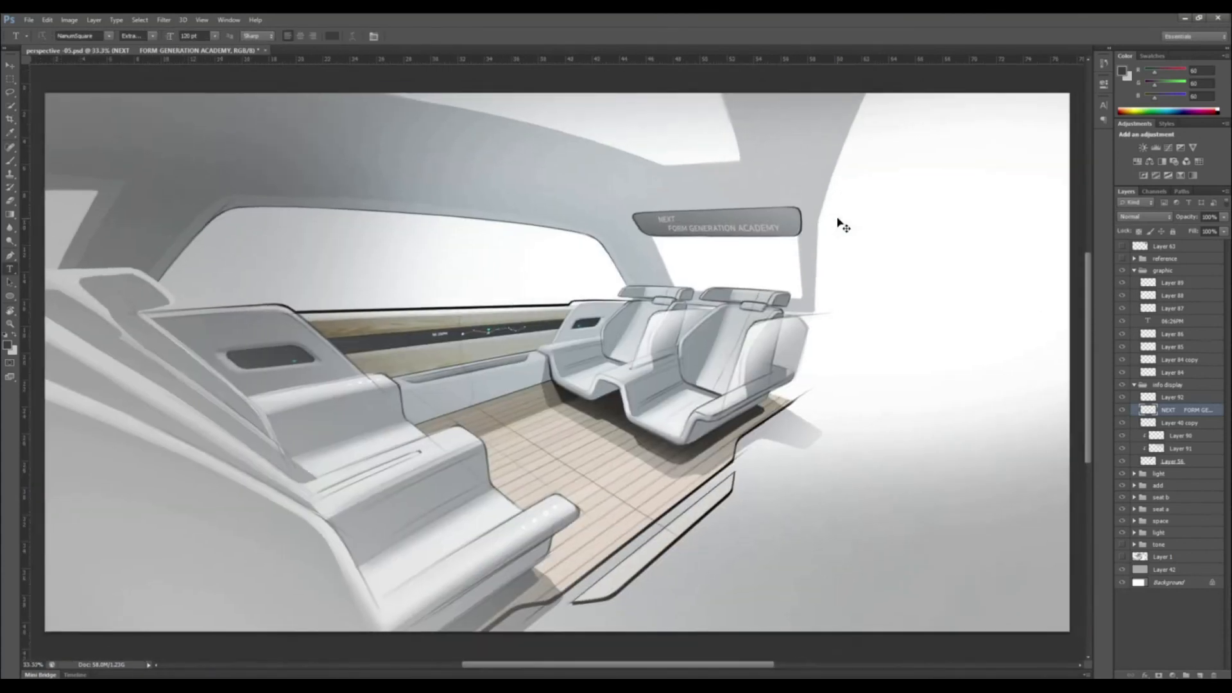
key("ctrl+minus")
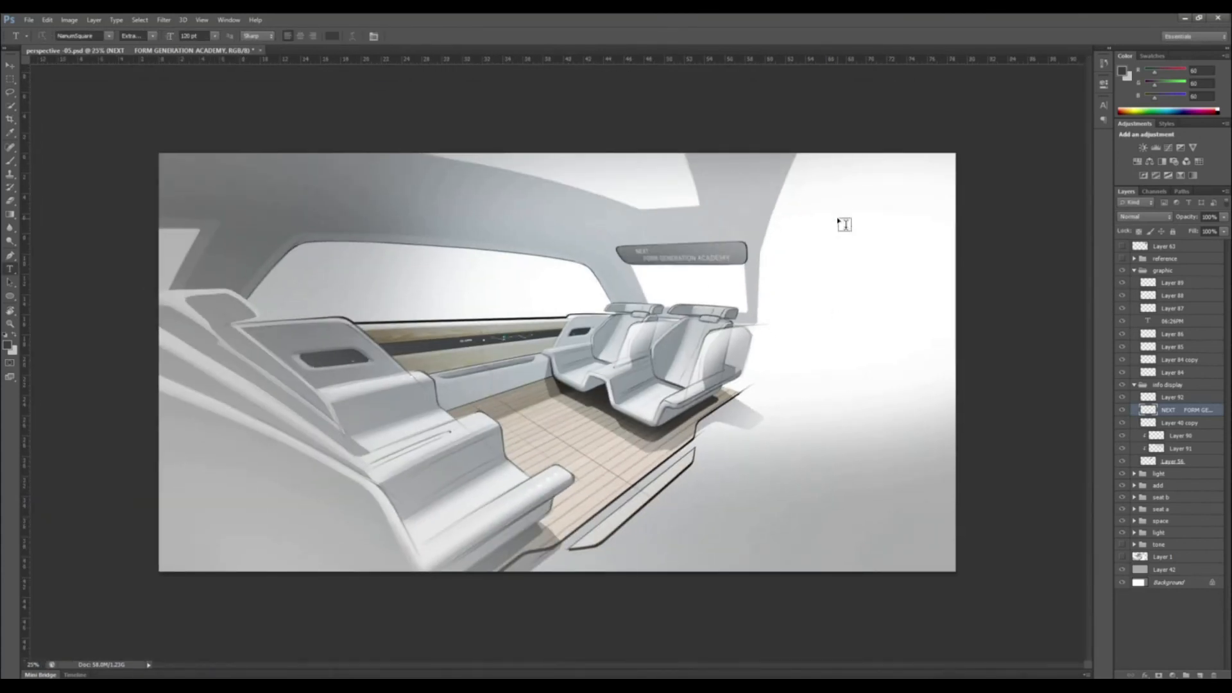
left_click(1134, 270)
left_click(1135, 282)
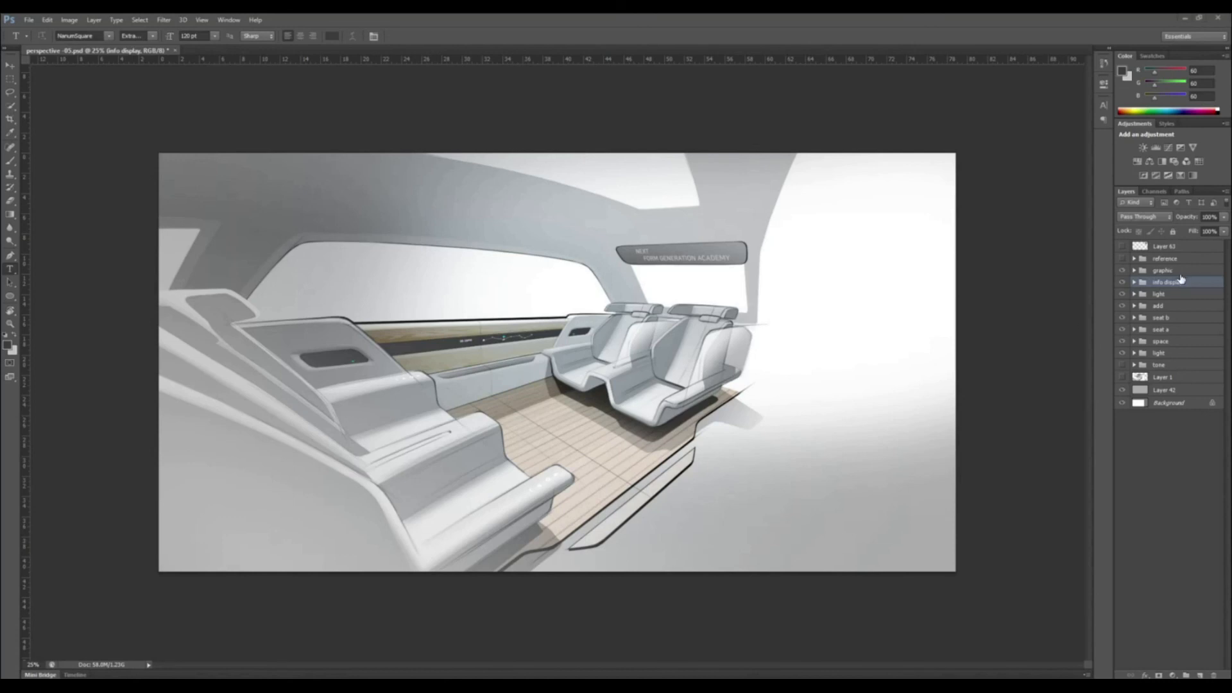
left_click(1174, 270)
left_click(1134, 270)
left_click(1174, 282)
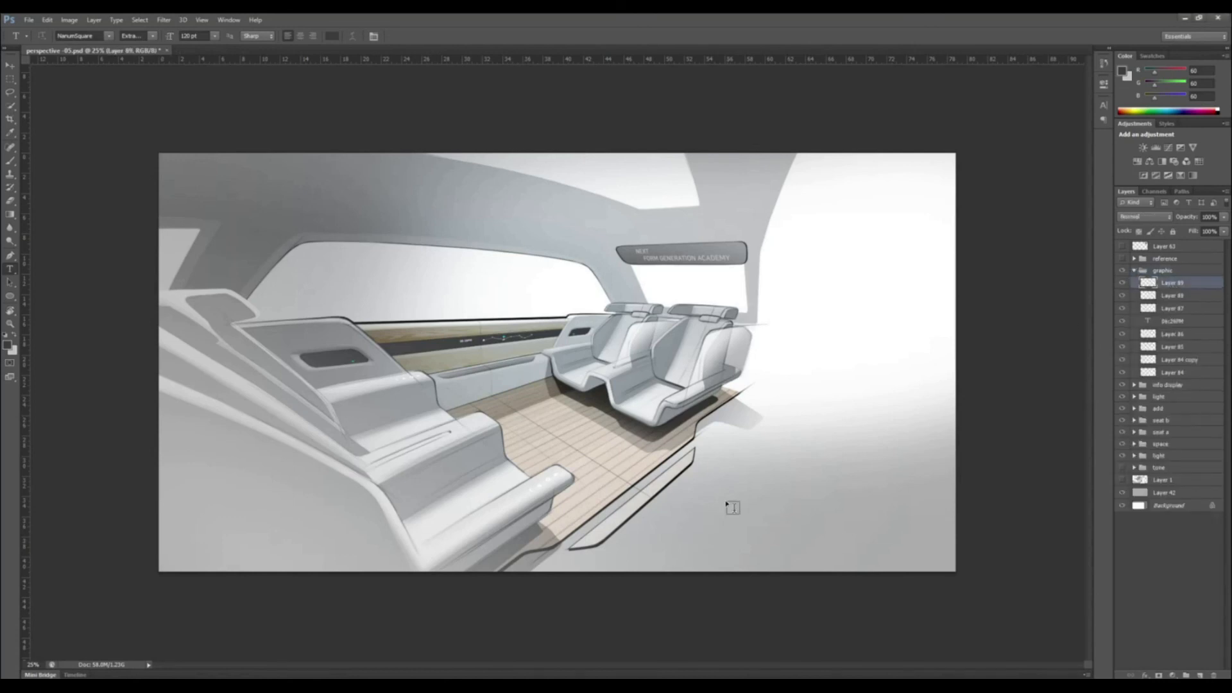
left_click(605, 514)
type("WELCOME")
key("ctrl+Return")
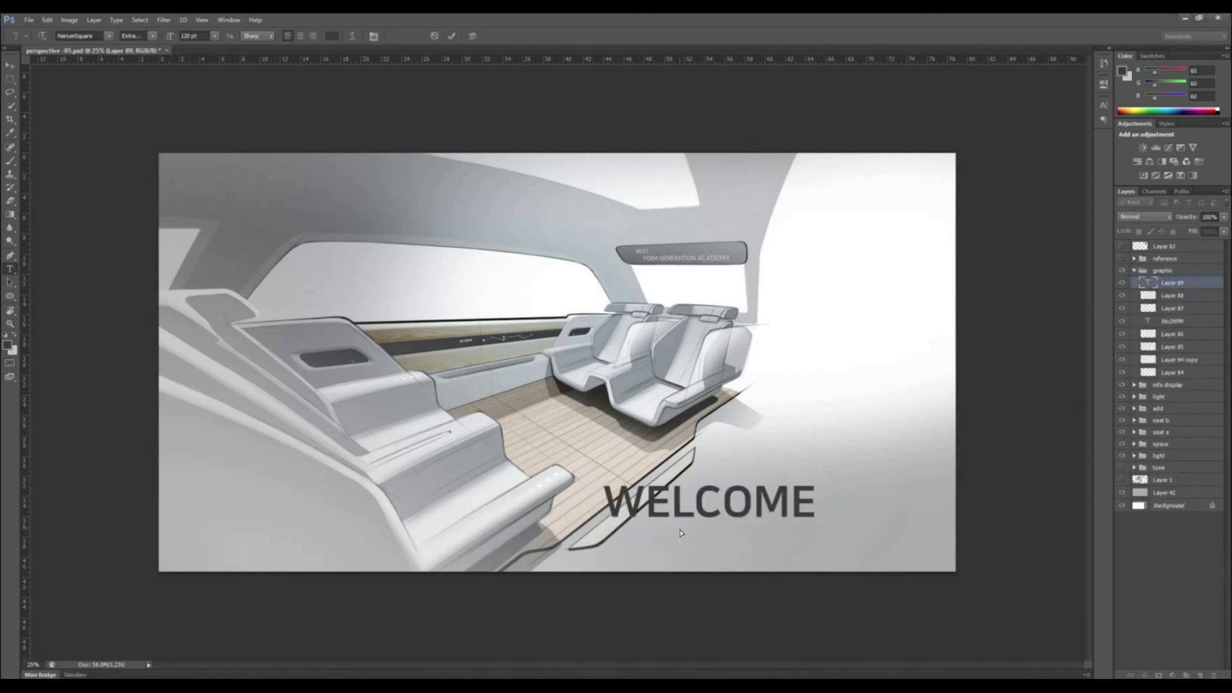
Rasterize the WELCOME text and turn it white by raising its Hue/Saturation lightness to the maximum
right_click(1164, 281)
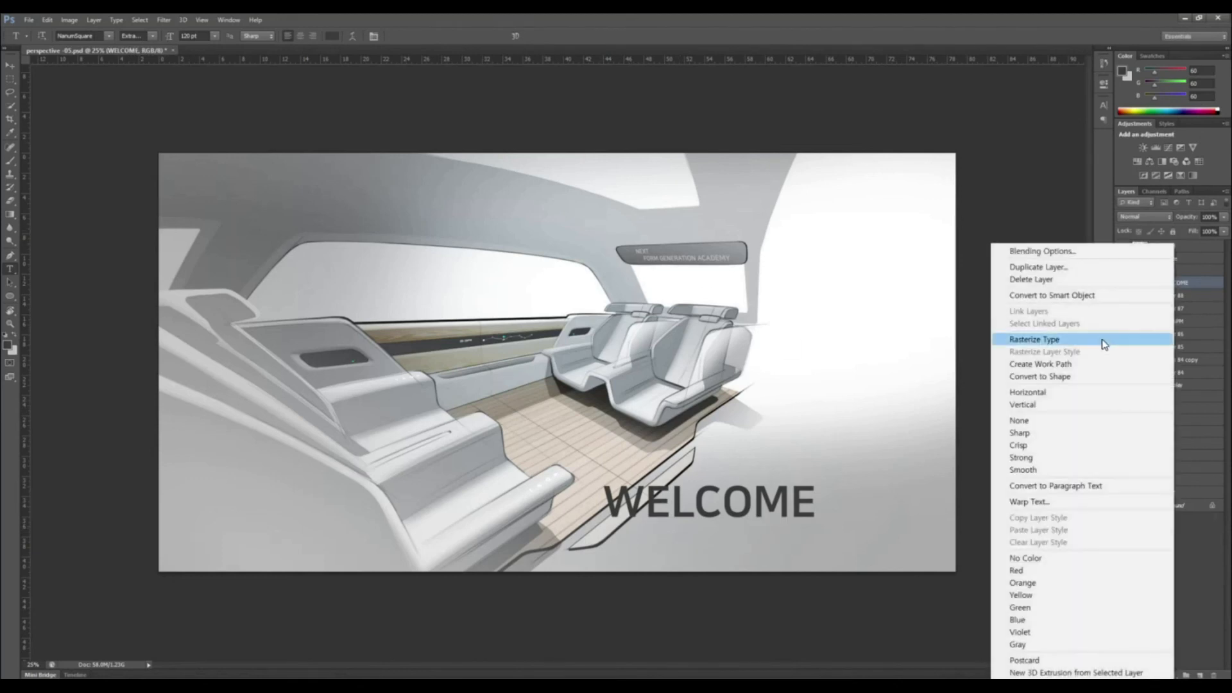
left_click(1097, 341)
key("ctrl+u")
left_click_drag(1005, 570, 1052, 570)
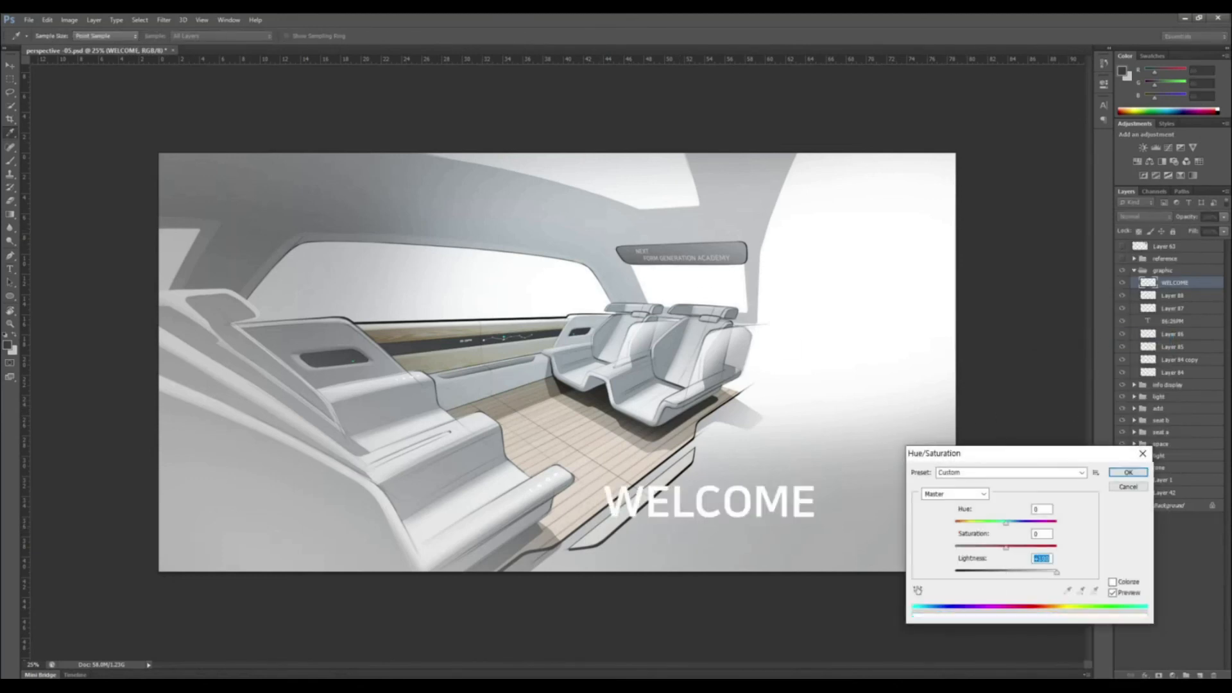
key("Return")
Rotate, shrink and skew the WELCOME text so it runs parallel to the entrance step in perspective
key("ctrl+t")
left_click_drag(885, 537, 710, 473)
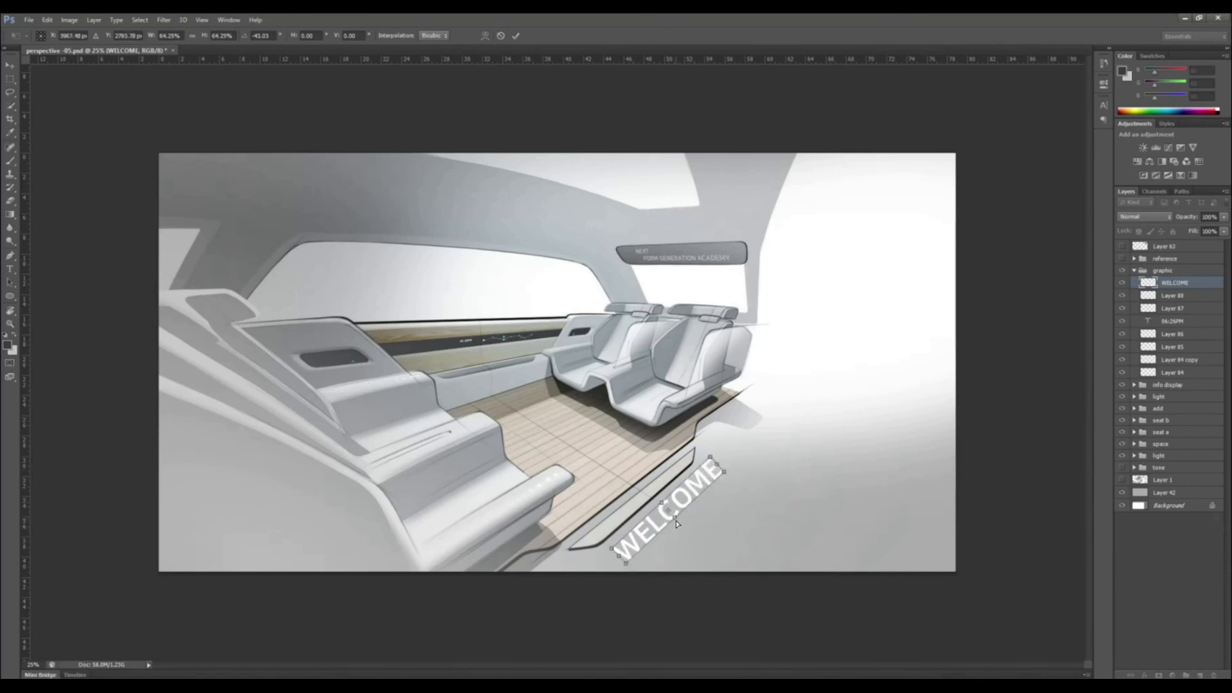
left_click_drag(676, 521, 686, 518)
left_click_drag(636, 564, 637, 571)
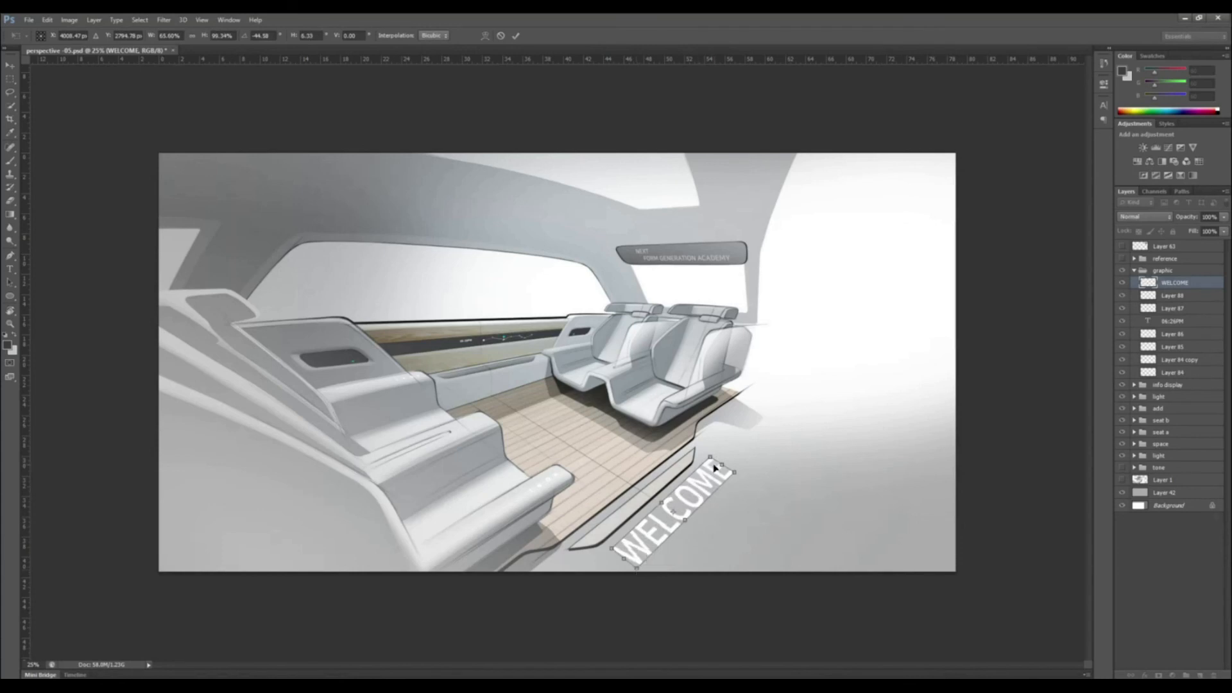
left_click_drag(711, 461, 724, 470)
left_click_drag(730, 472, 687, 497)
key("Return")
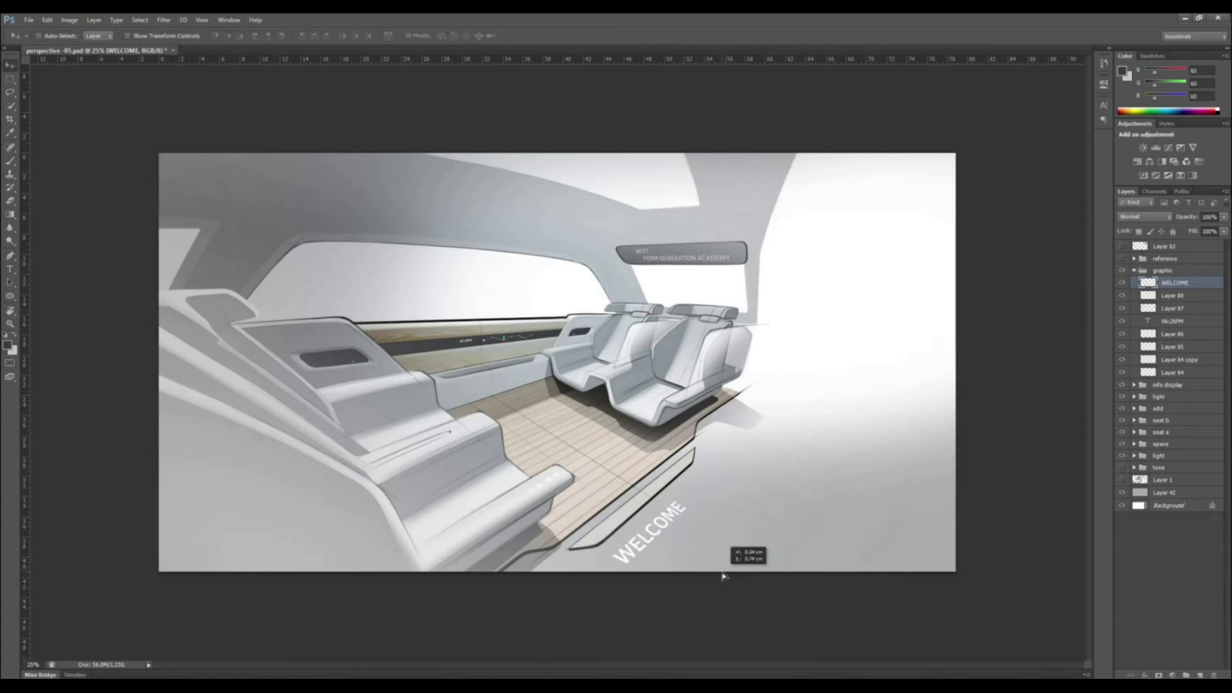
Fine-tune the WELCOME text's position and size beside the entrance step with further transforms
key("ctrl+t")
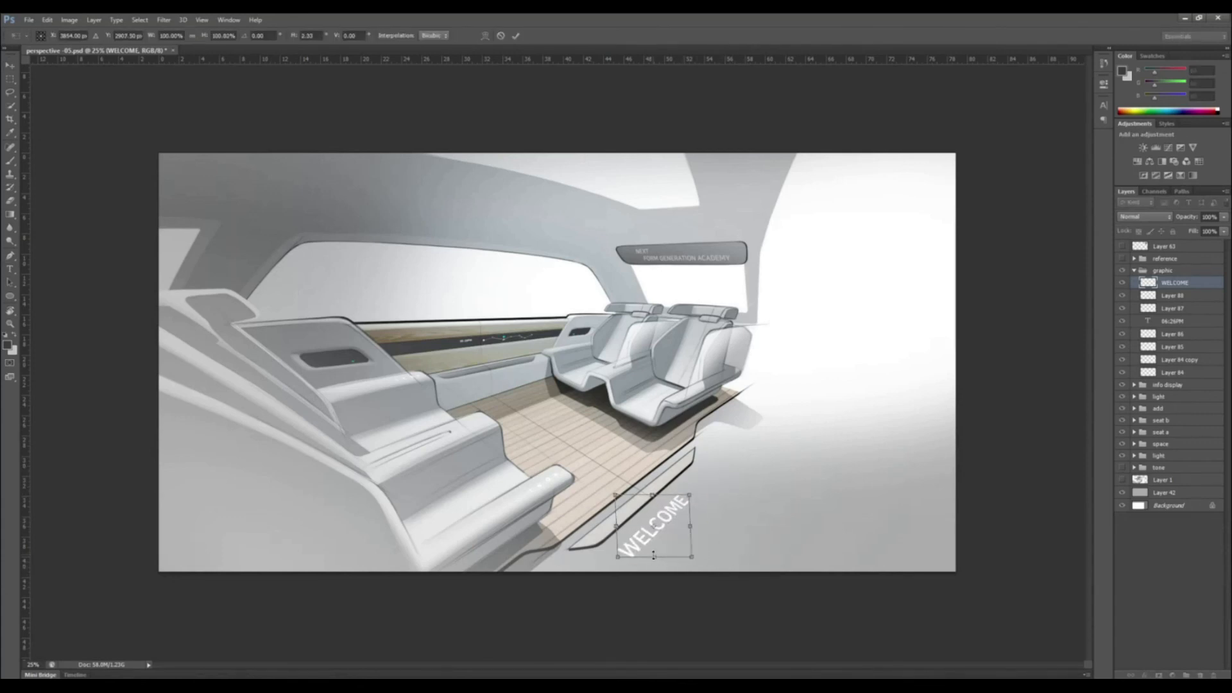
key("Return")
key("ctrl+t")
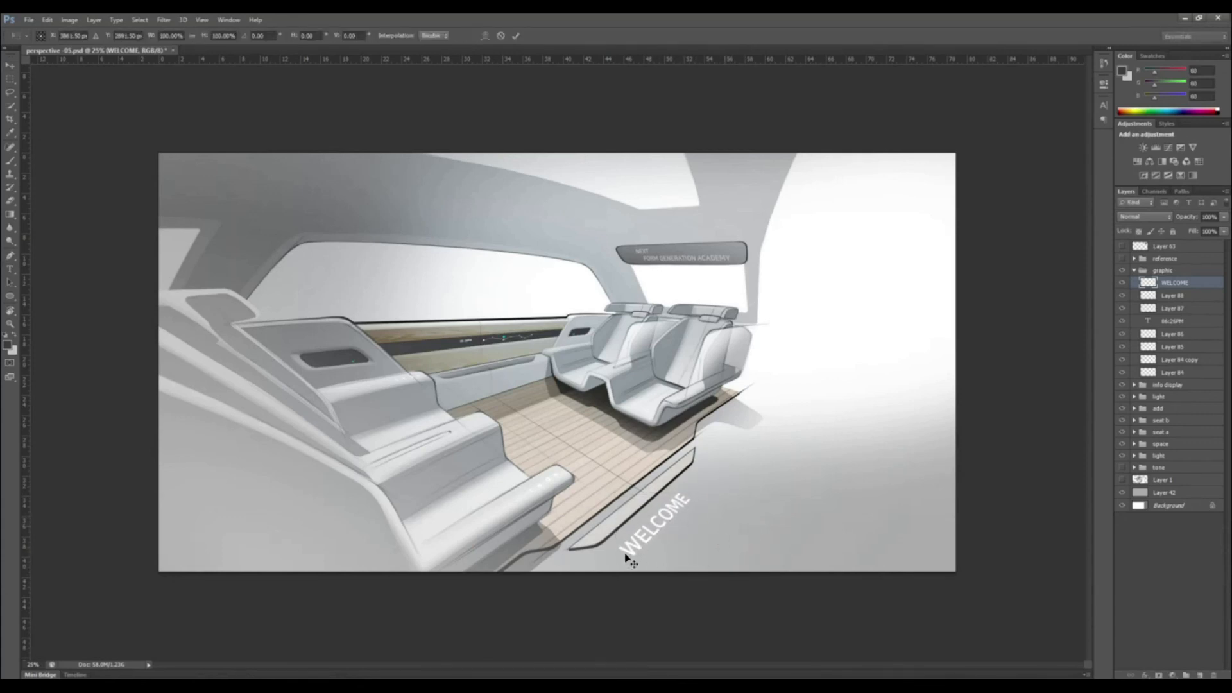
left_click_drag(620, 557, 629, 548)
key("Return")
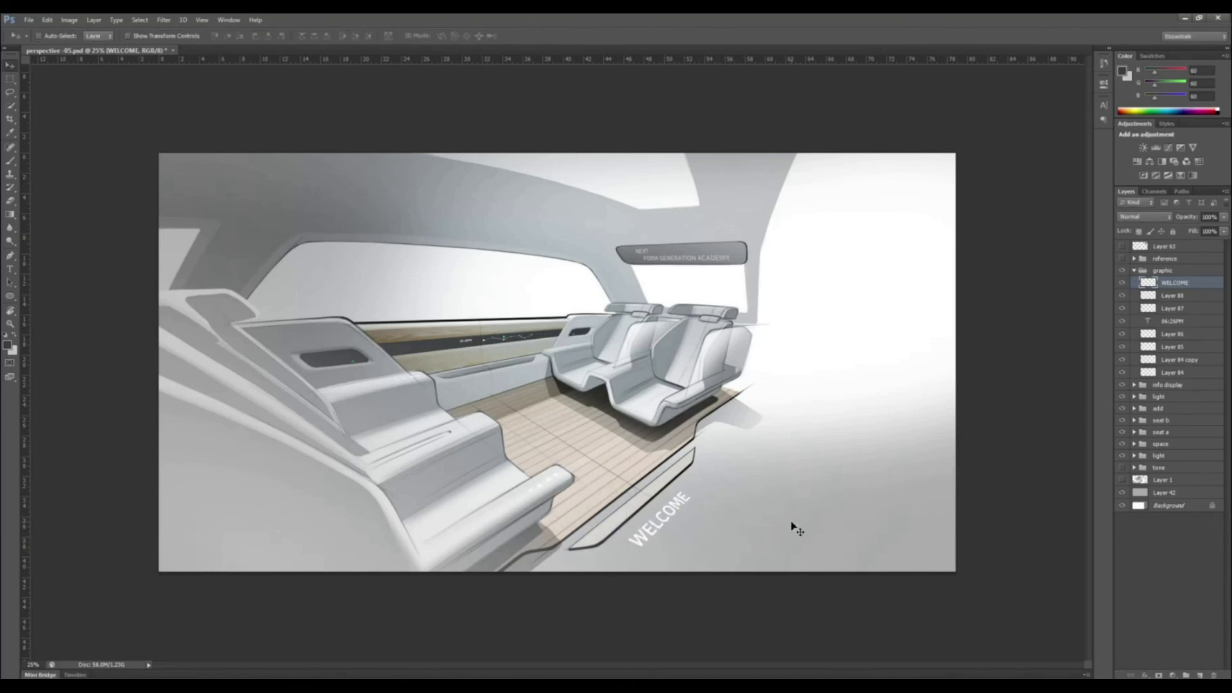
Save the file and save a new version named perspective -06.psd
key("ctrl+plus")
key("ctrl+s")
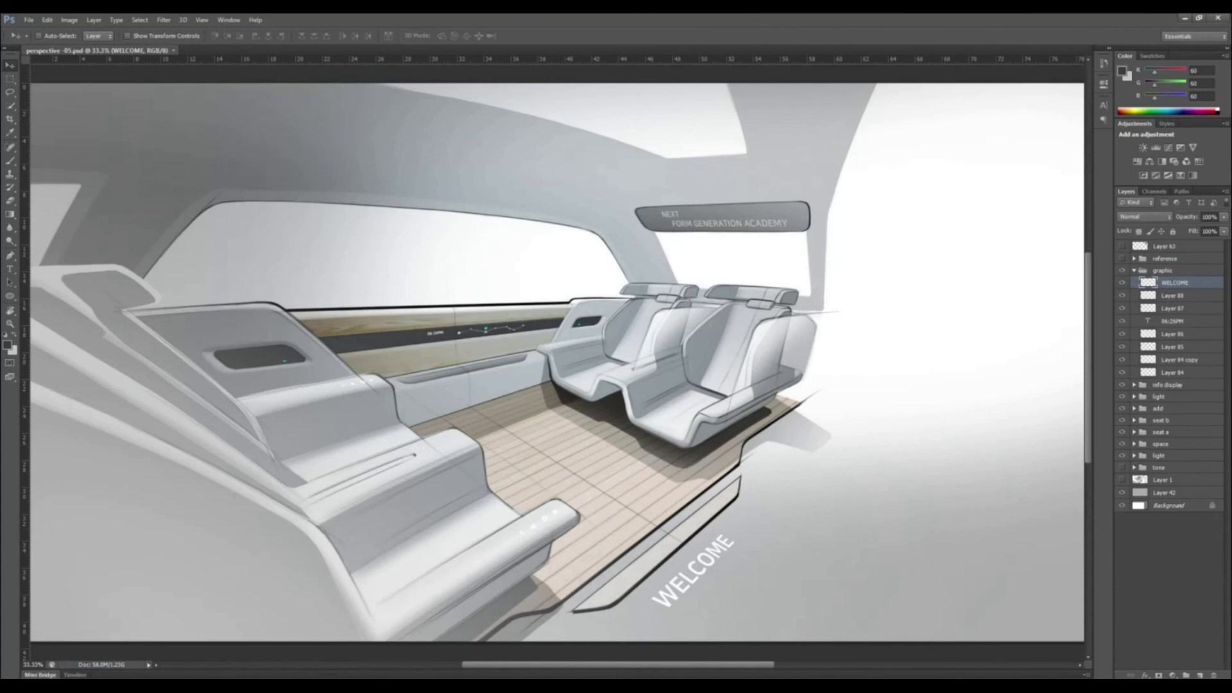
key("ctrl+shift+s")
Add a new layer above the WELCOME layer and set the foreground color to white
left_click(1200, 674)
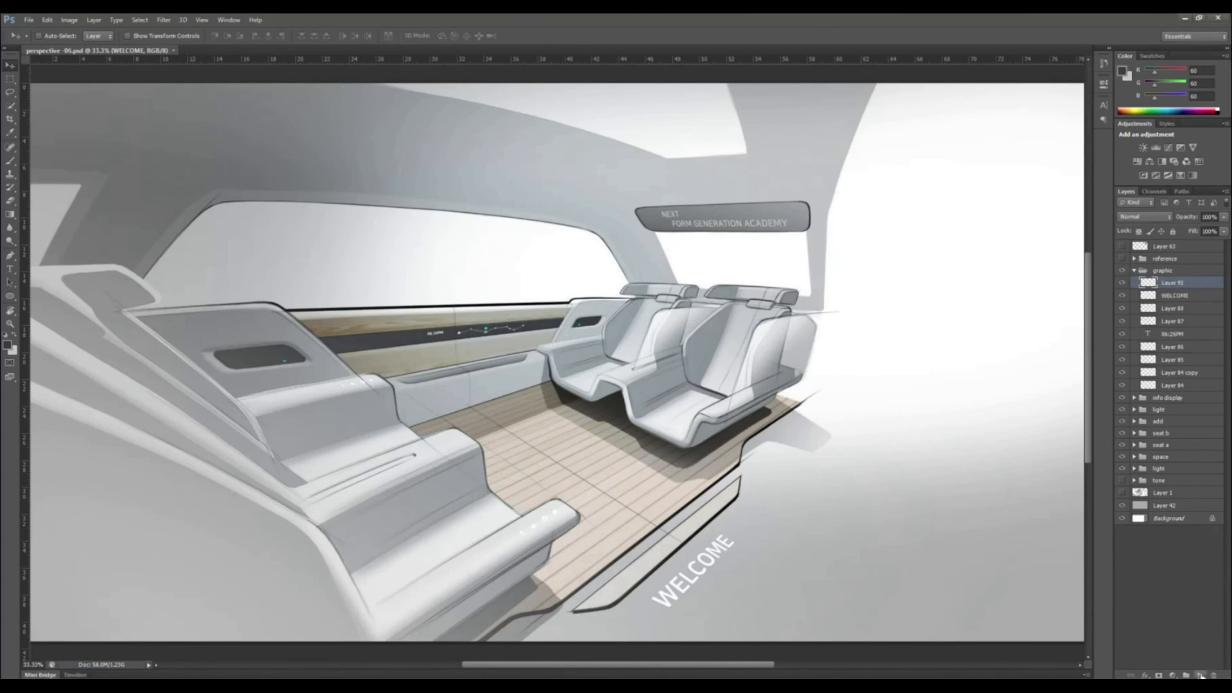
left_click(14, 335)
left_click(8, 345)
left_click_drag(442, 507, 423, 489)
left_click(679, 491)
Choose a hard round brush, shrink it greatly, and paint a thin white light strip along the side window's upper edge
right_click(468, 226)
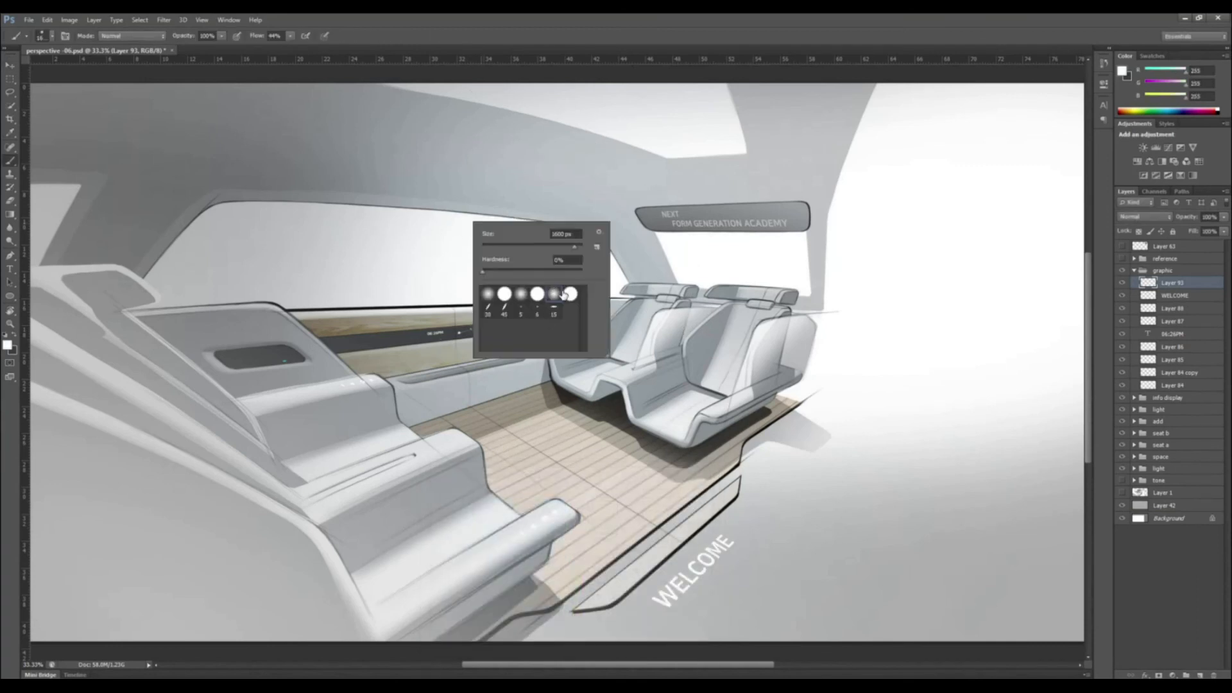
double_click(568, 294)
key("bracketleft")
key("bracketleft")
key("bracketleft")
key("bracketleft")
key("bracketleft")
key("bracketleft")
key("bracketleft")
key("bracketleft")
key("bracketleft")
key("bracketleft")
key("bracketleft")
key("bracketleft")
key("bracketleft")
key("bracketleft")
key("bracketleft")
key("bracketleft")
key("bracketleft")
key("bracketleft")
key("bracketleft")
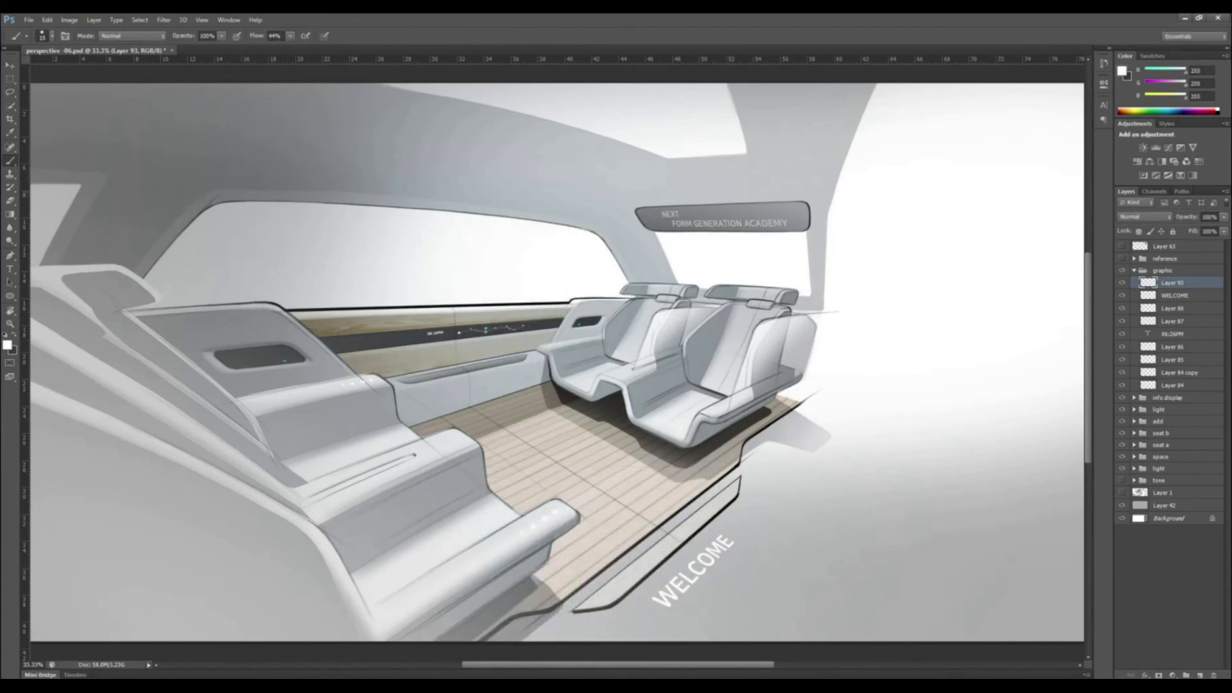
left_click_drag(235, 191, 488, 206)
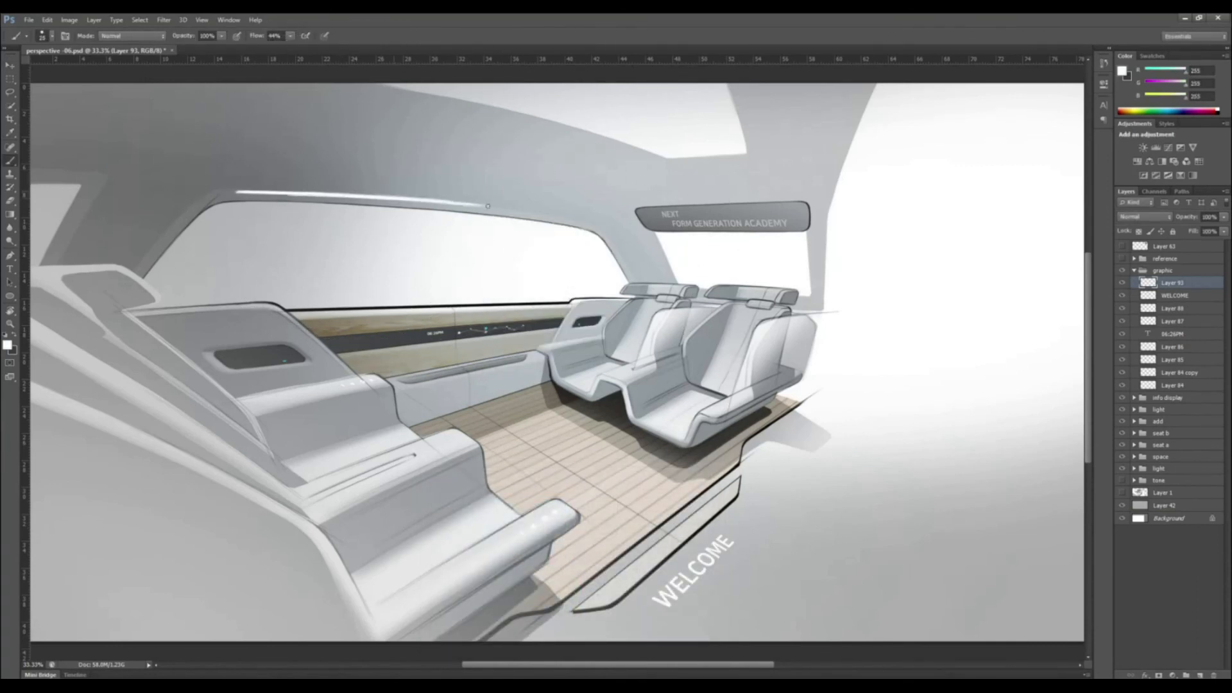
Clean up the edges of the white light strip above the side window with a hard round eraser
key("e")
right_click(447, 215)
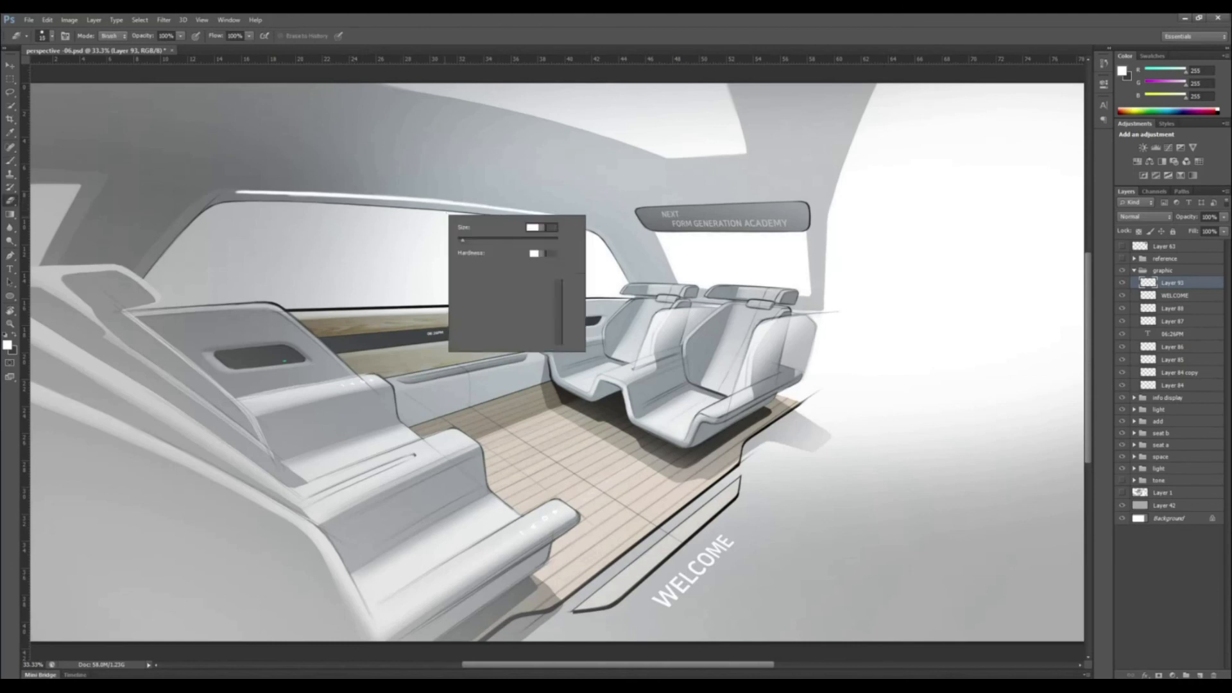
double_click(547, 281)
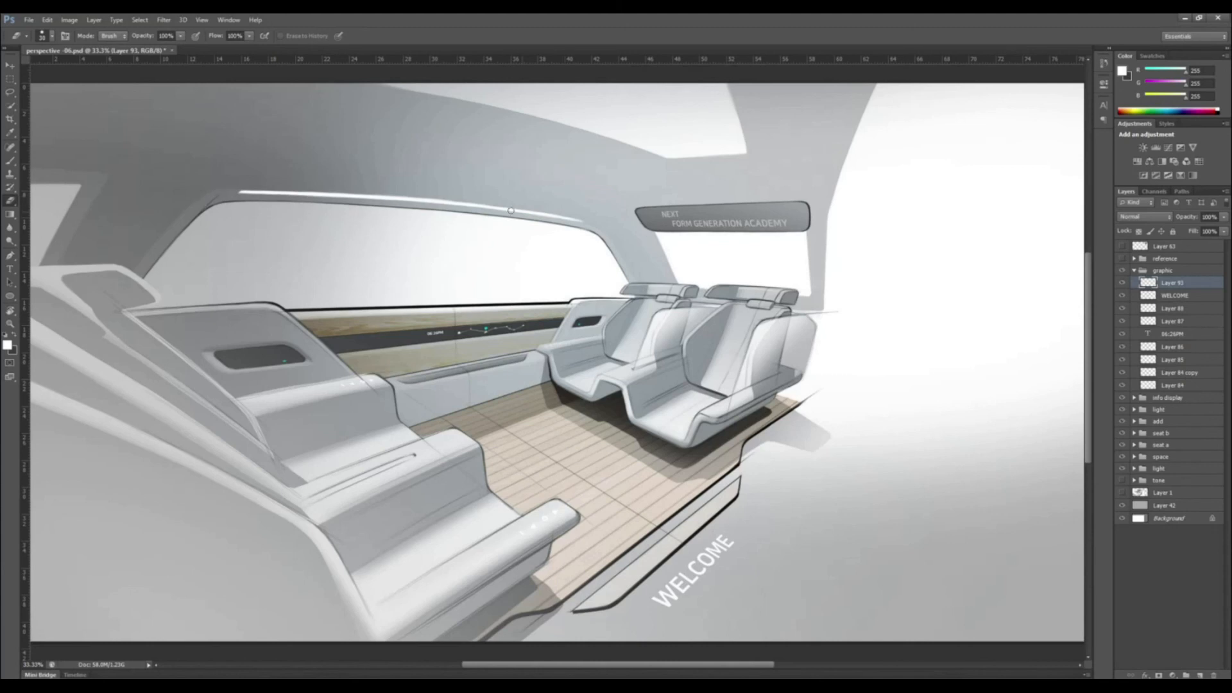
key("b")
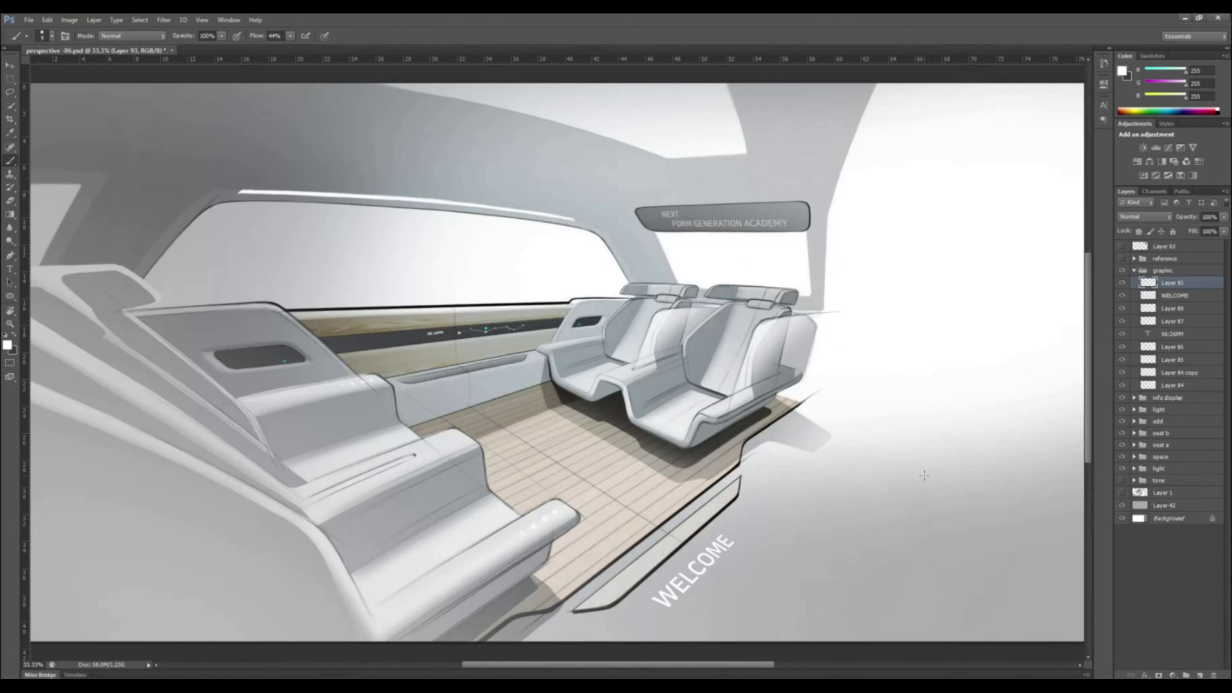
Duplicate the light strip layer and apply a Gaussian Blur to the copy to create a soft glow
right_click(1205, 282)
left_click(1123, 295)
key("Return")
left_click(165, 20)
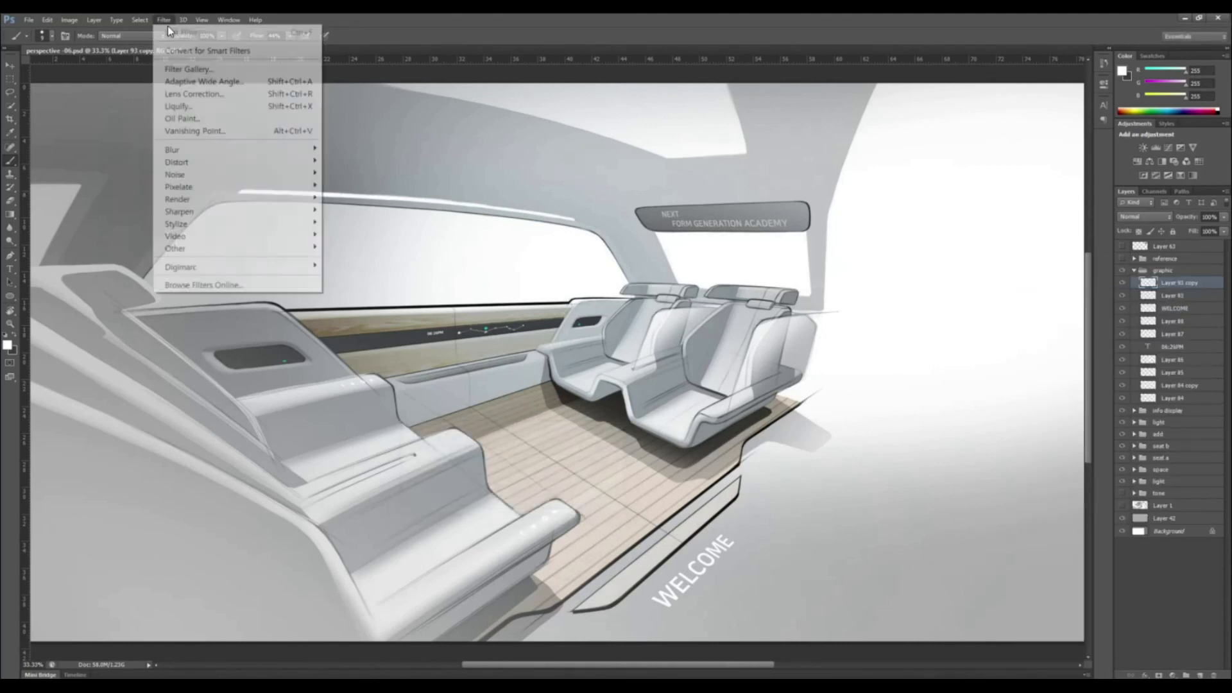
left_click(357, 242)
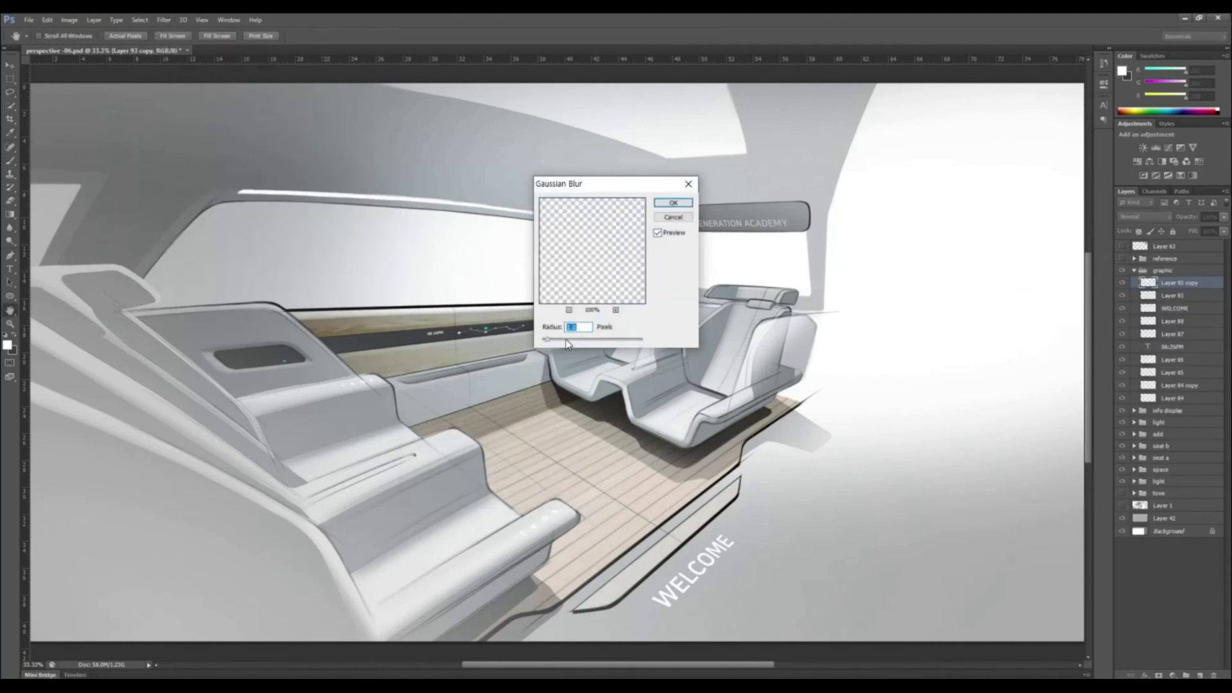
left_click_drag(574, 341, 591, 341)
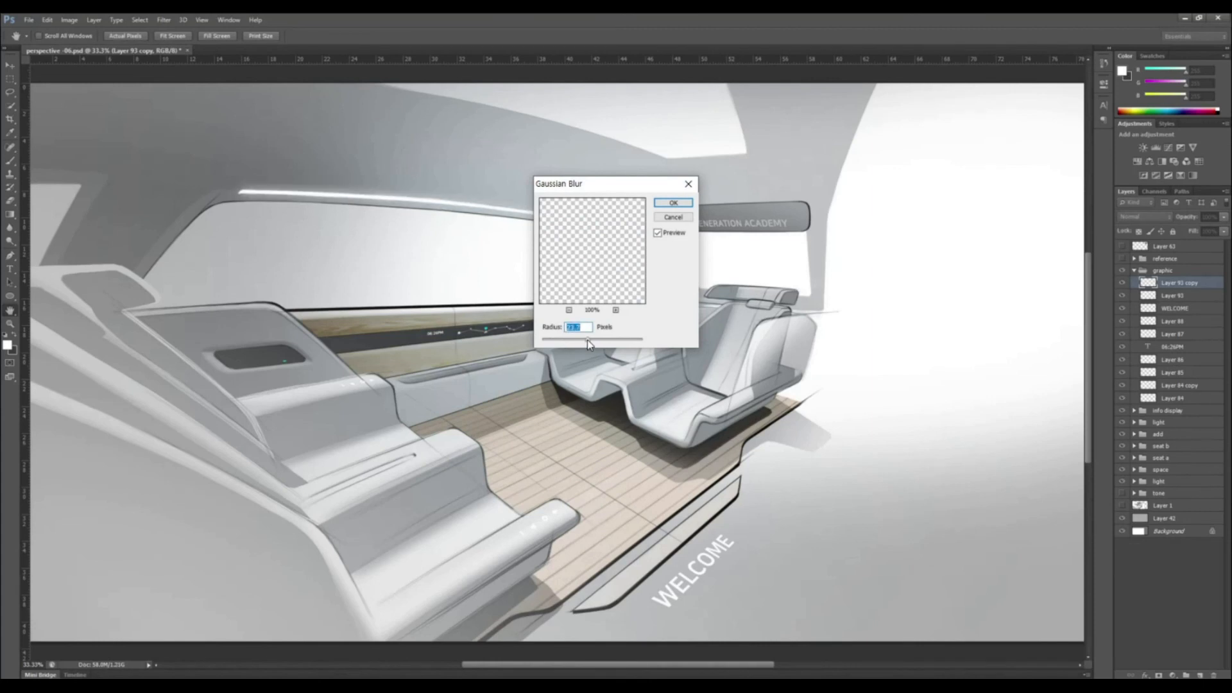
key("Return")
Duplicate the blurred glow layer, merge the two blurred layers into one to strengthen the glow, and save the file
right_click(1187, 283)
left_click(1133, 306)
key("Return")
right_click(1181, 283)
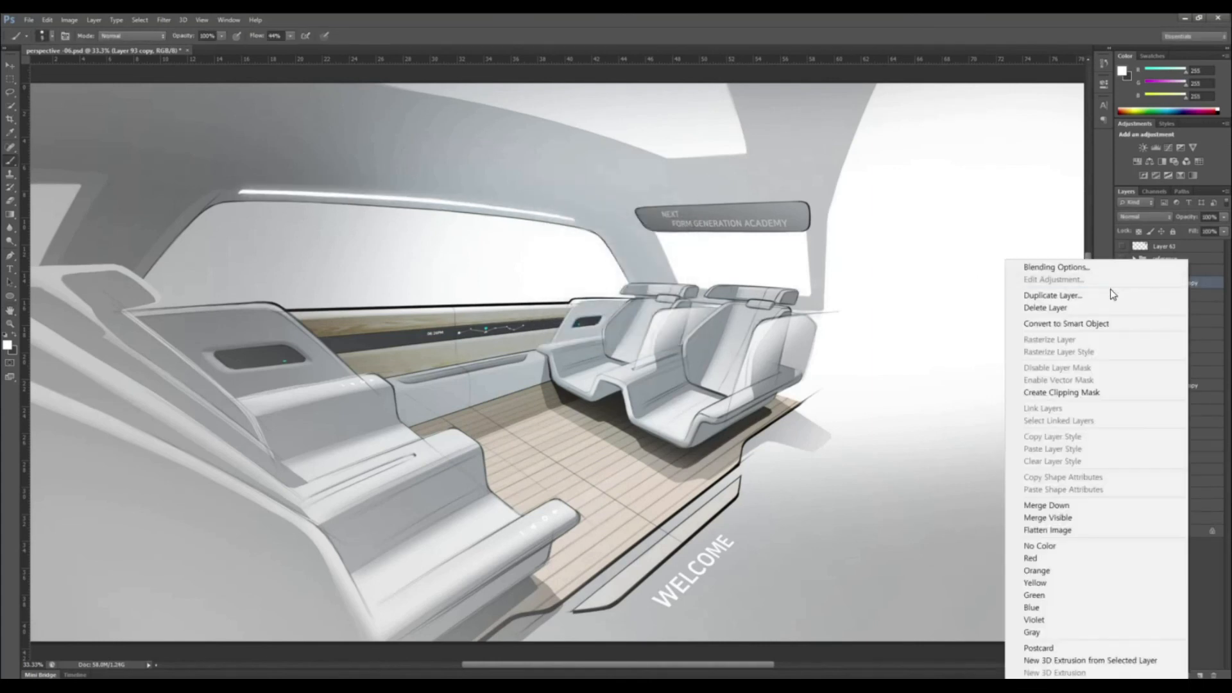
left_click(1105, 297)
key("Return")
left_click(1189, 296, "shift")
right_click(1189, 296)
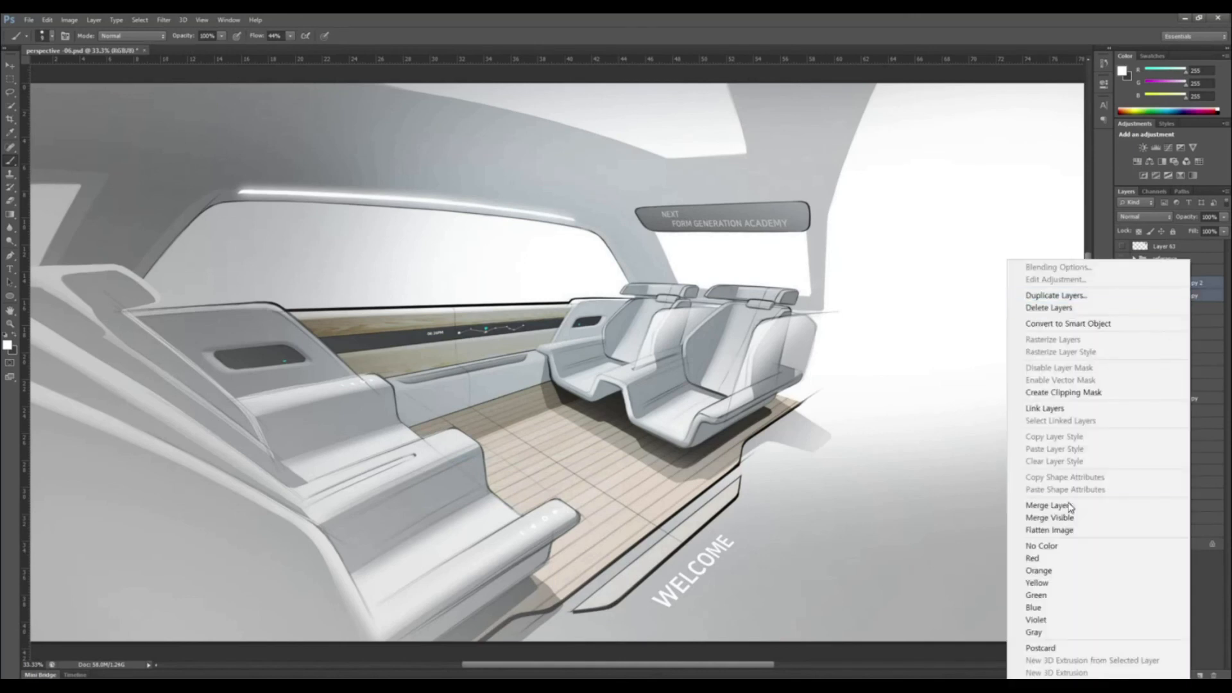
left_click(1069, 507)
key("ctrl+s")
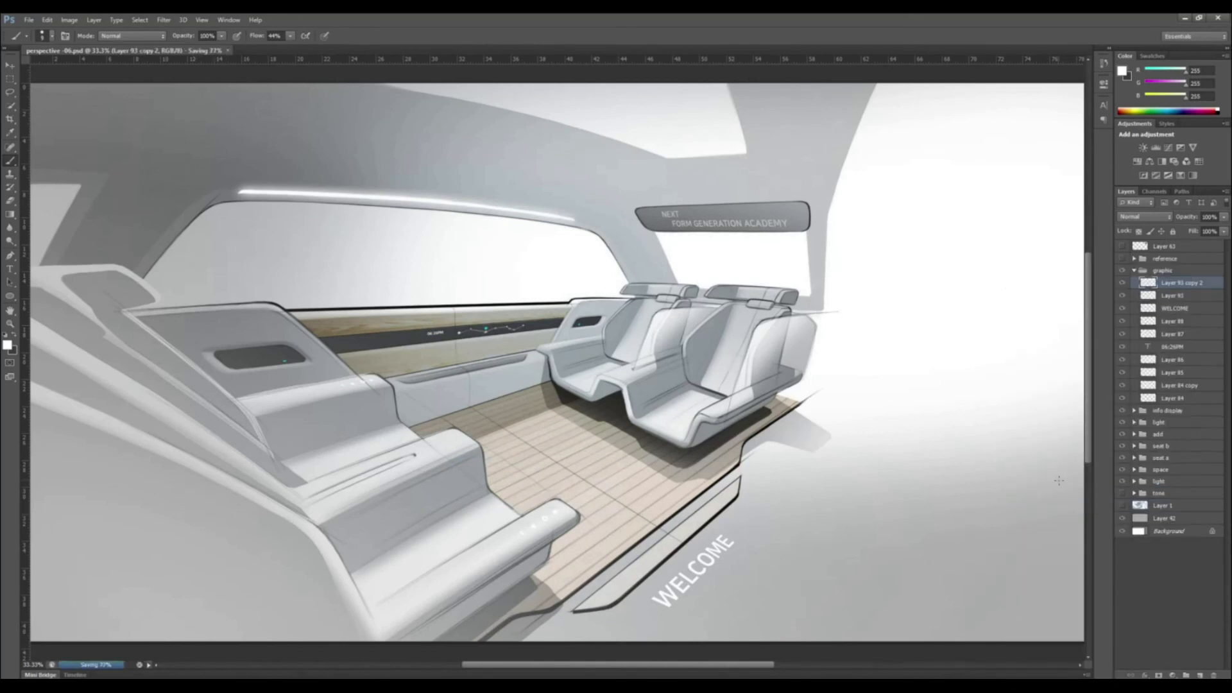